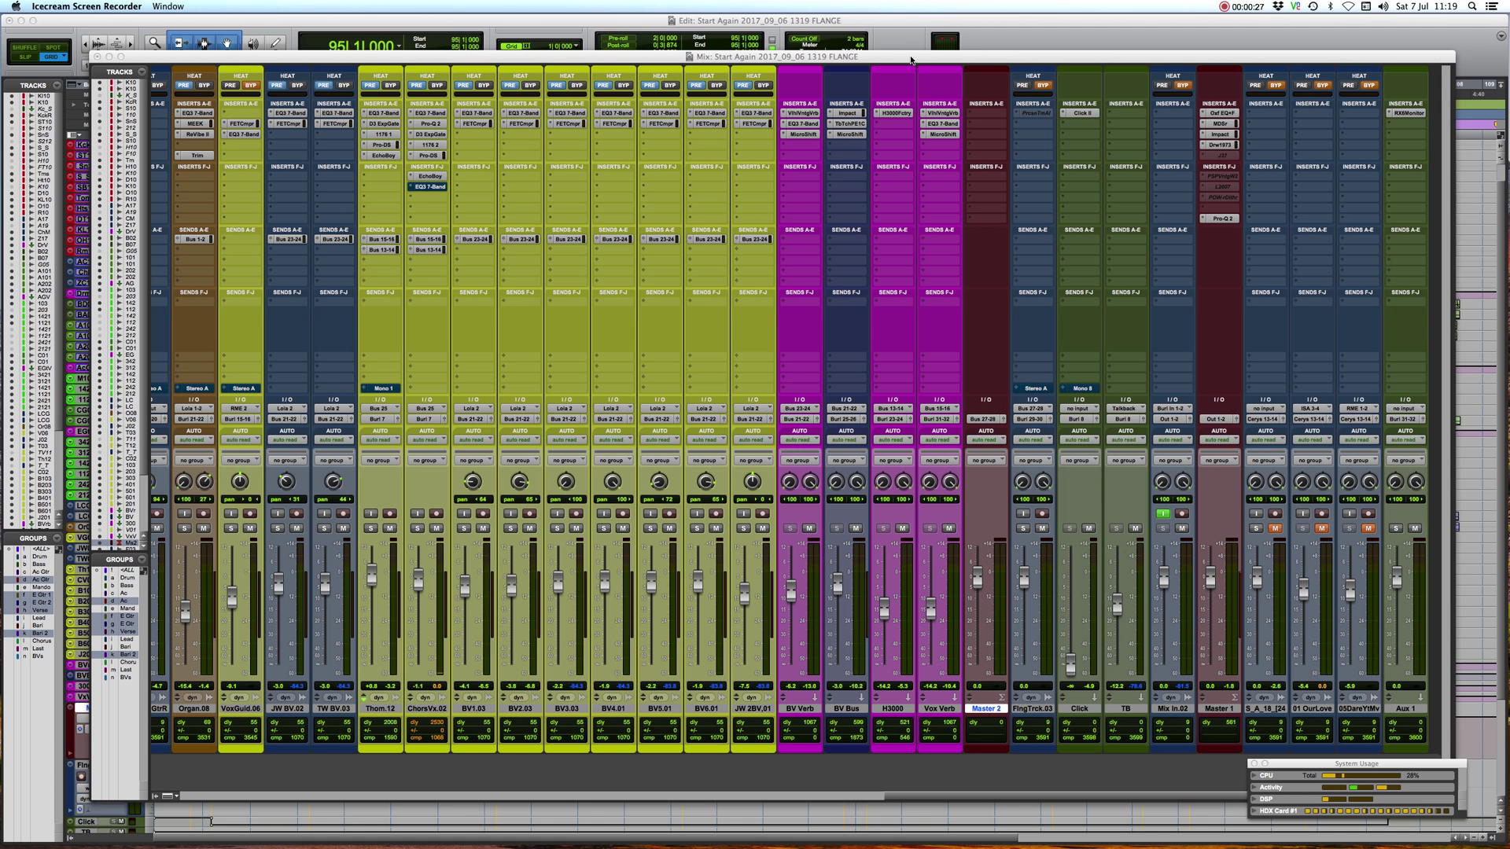
# Step: Nudge the mixer window into position on screen
pyautogui.moveTo(911, 57); pyautogui.dragTo(934, 48)
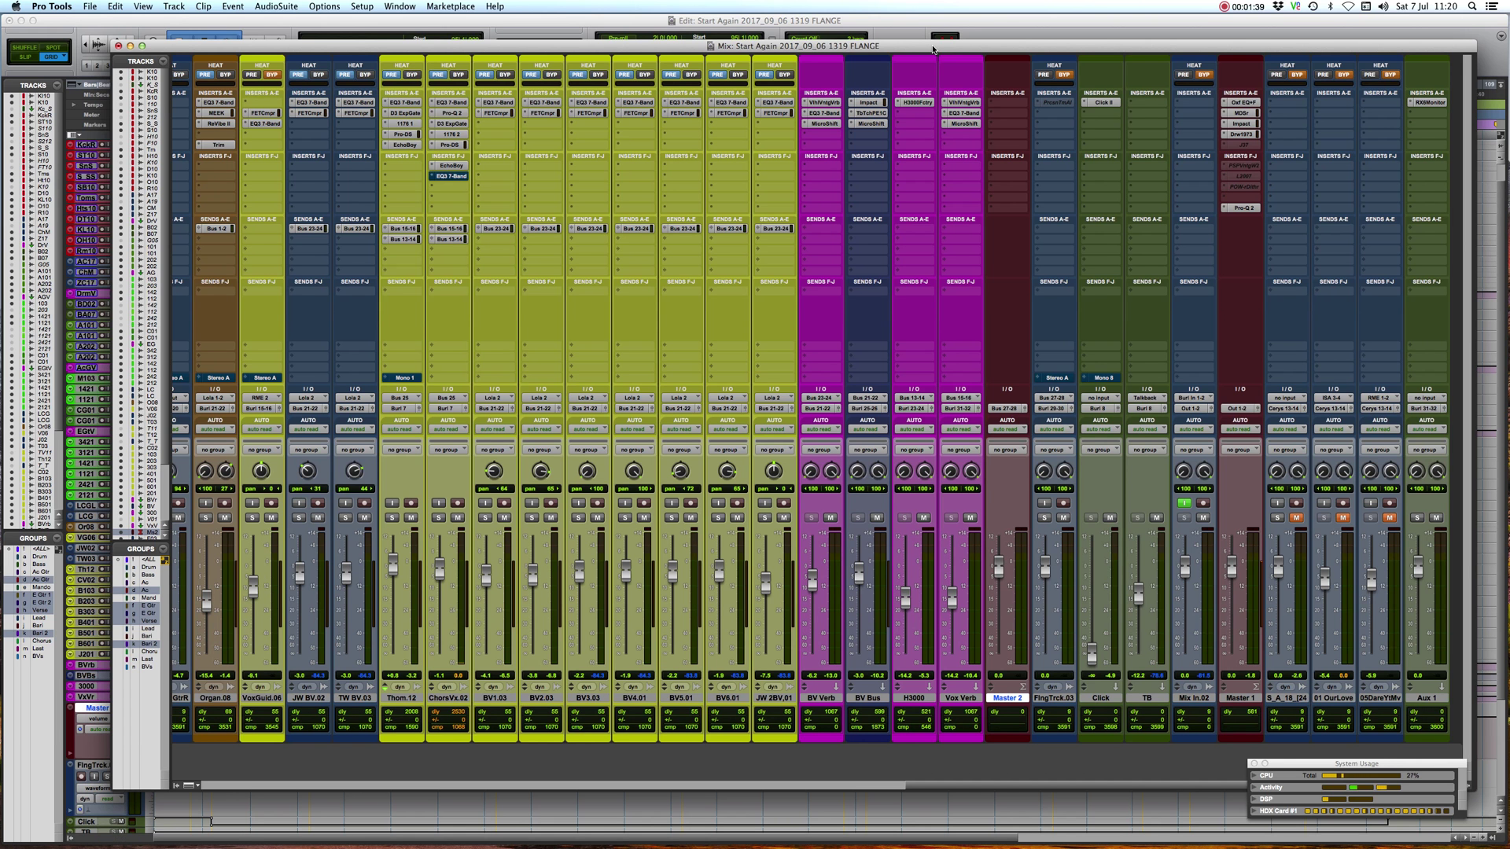
pyautogui.moveTo(865, 47); pyautogui.dragTo(835, 45)
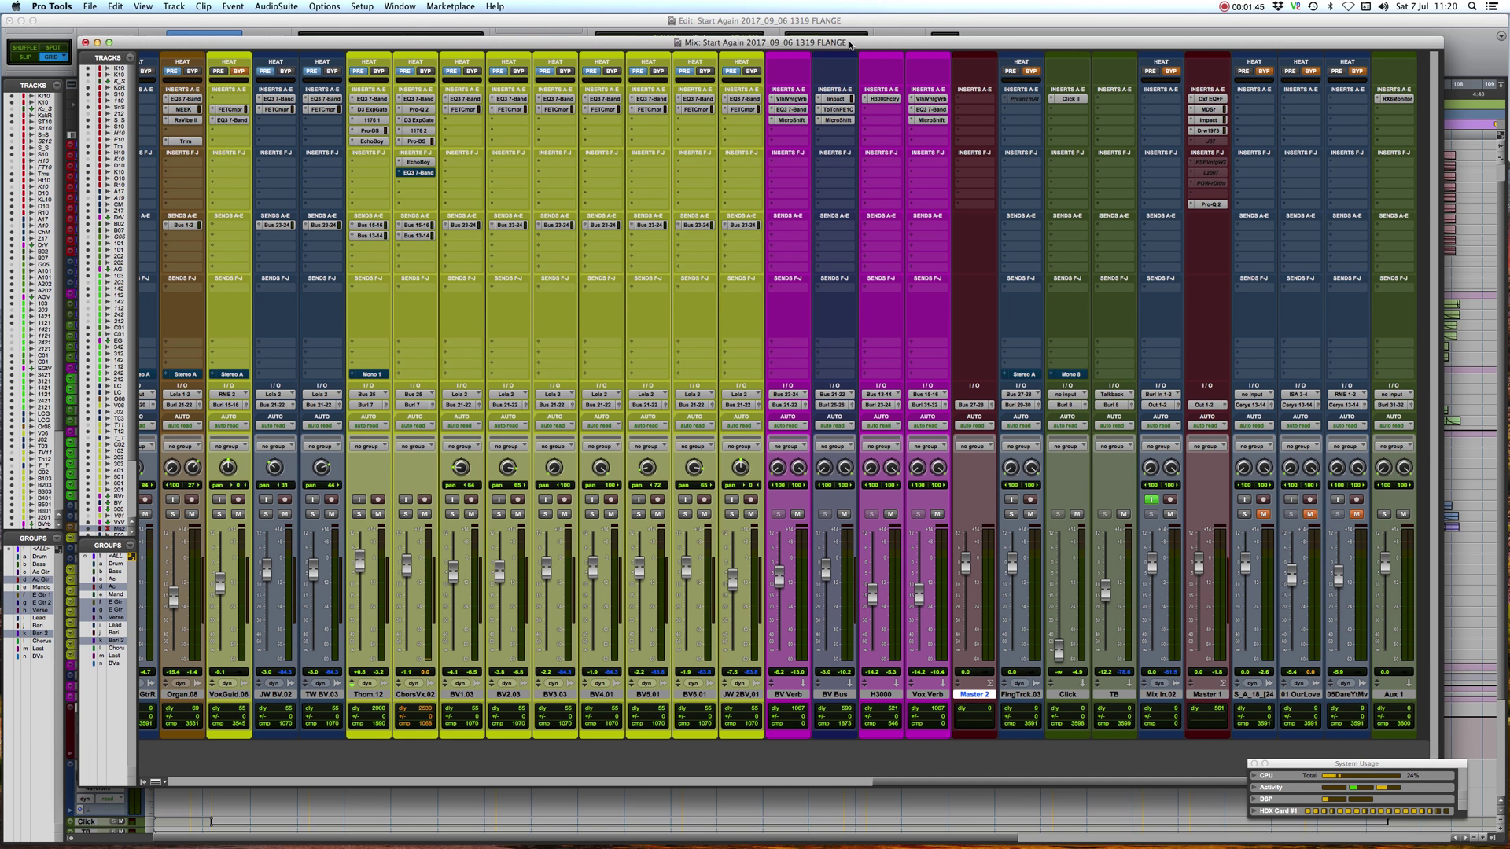
pyautogui.moveTo(857, 47); pyautogui.dragTo(865, 53)
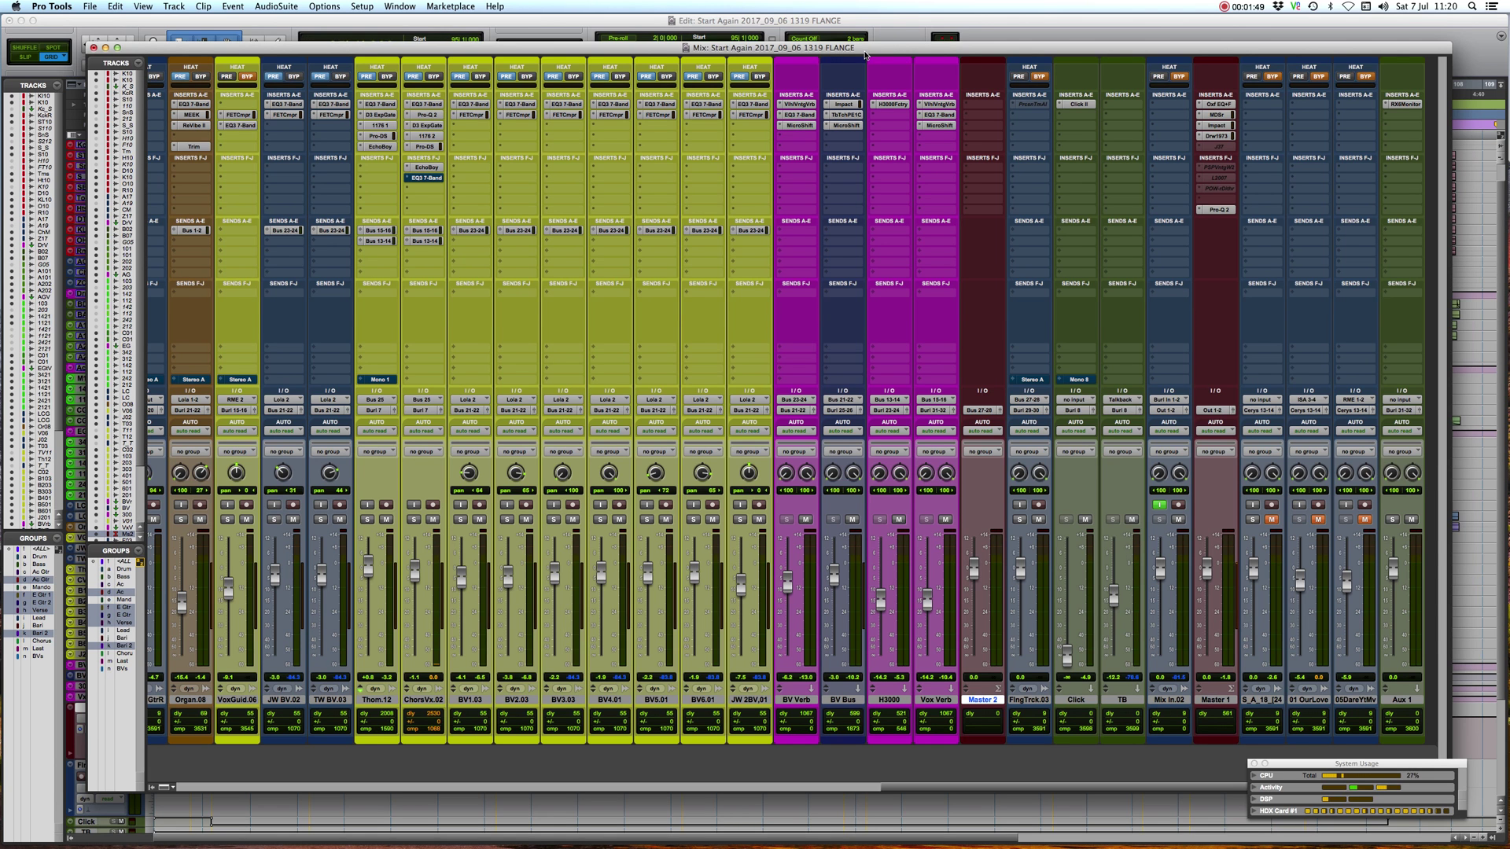
pyautogui.moveTo(888, 50); pyautogui.dragTo(871, 56)
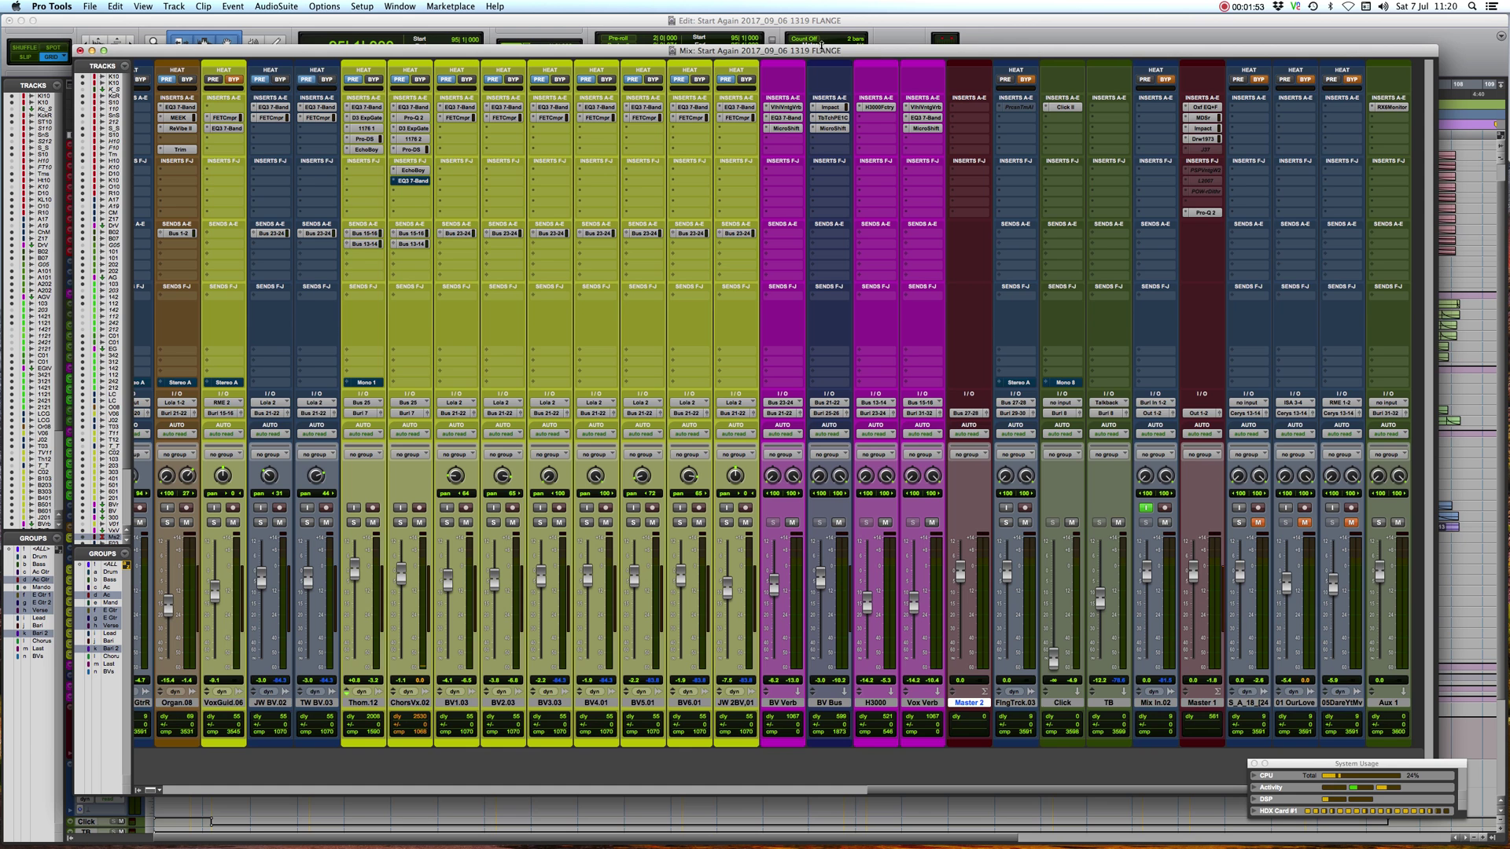
# Step: Bring the Edit window forward and play from bar 44, then stop
pyautogui.click(1003, 29)
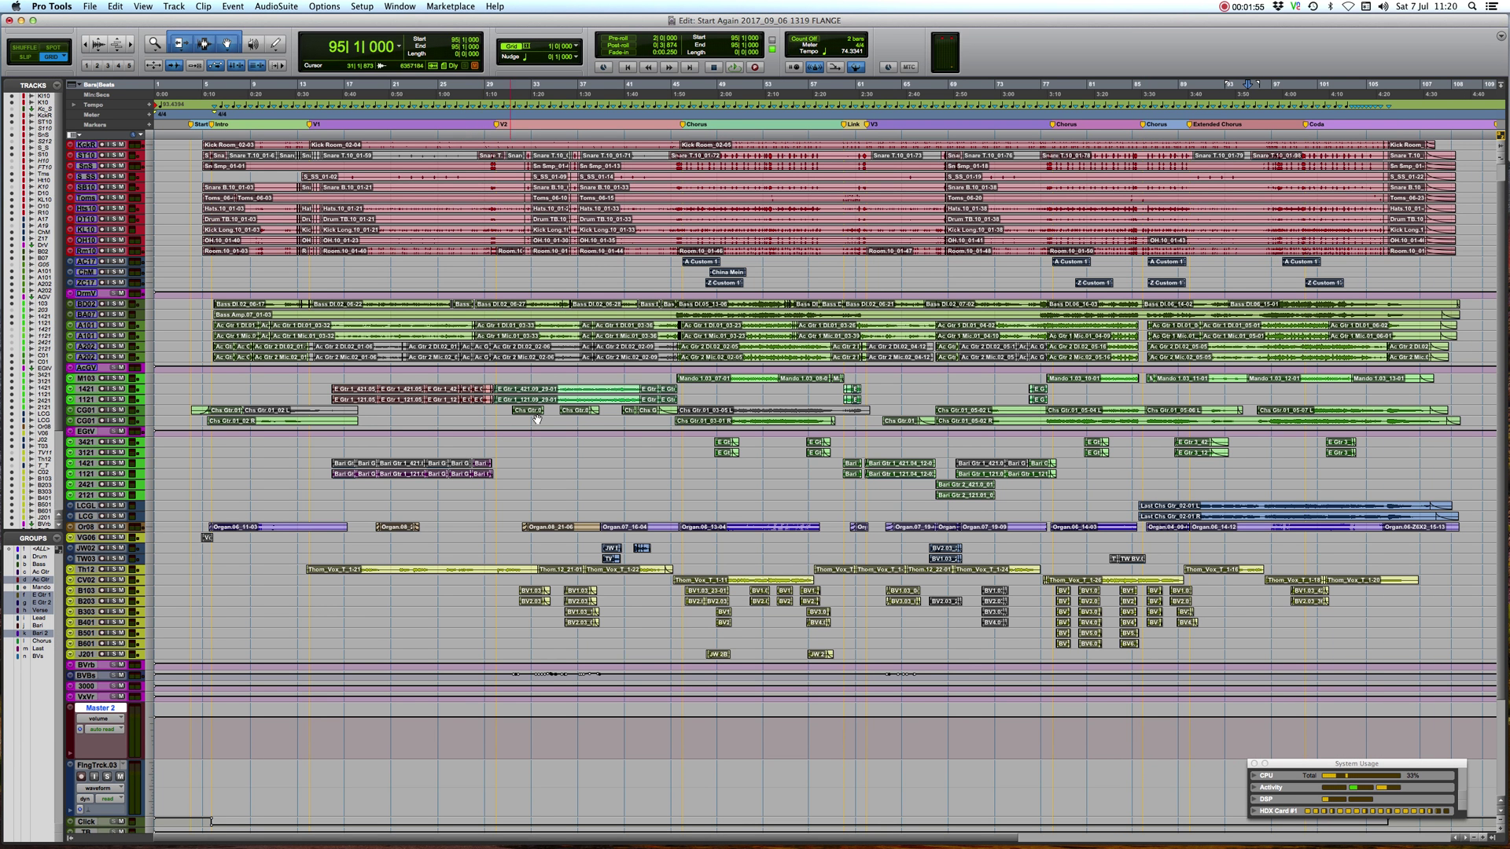
pyautogui.click(661, 124)
pyautogui.press('space')
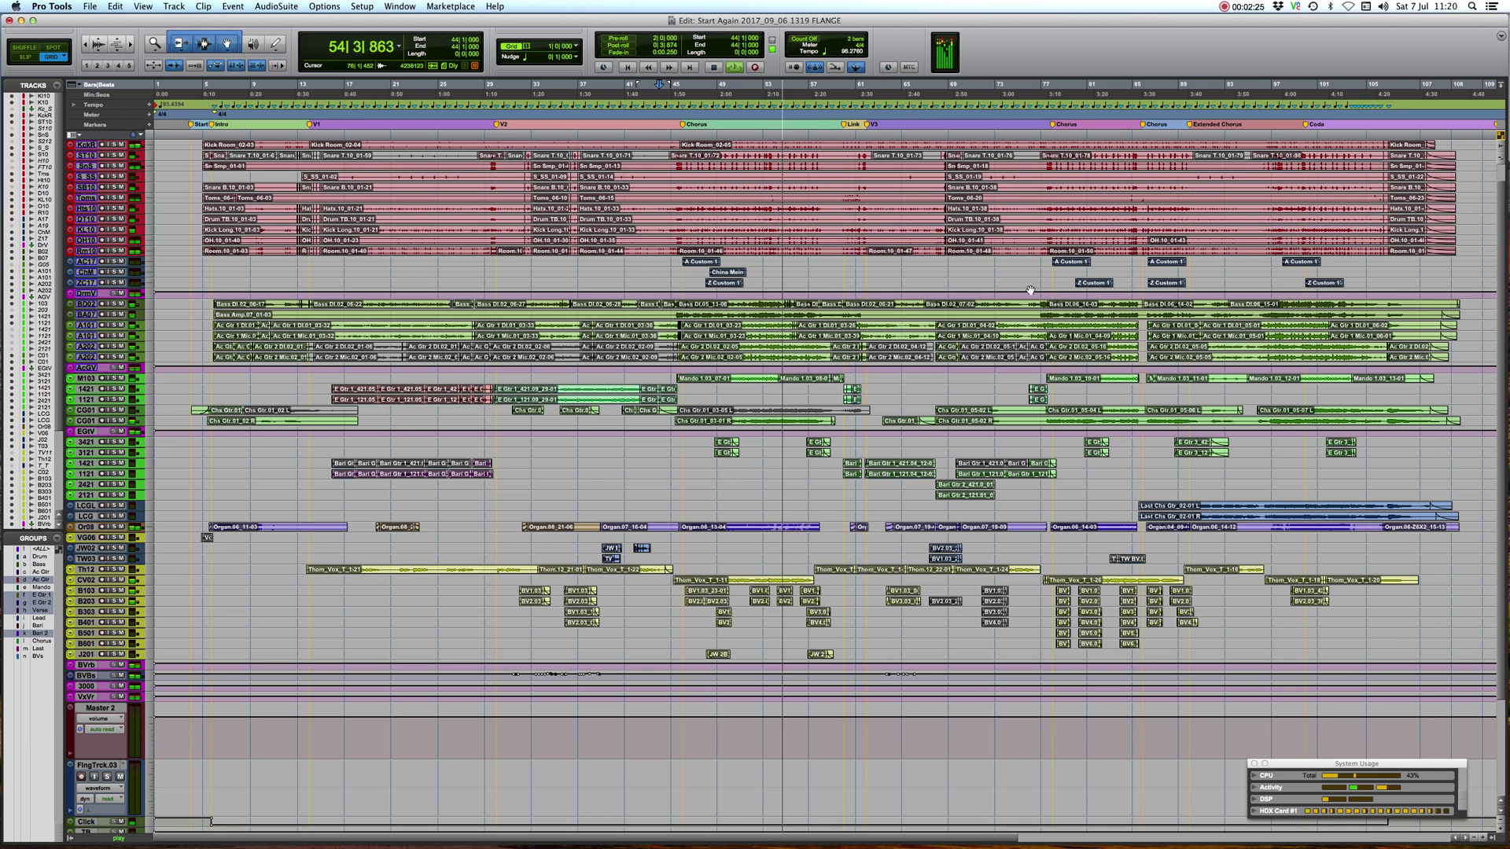
pyautogui.press('space')
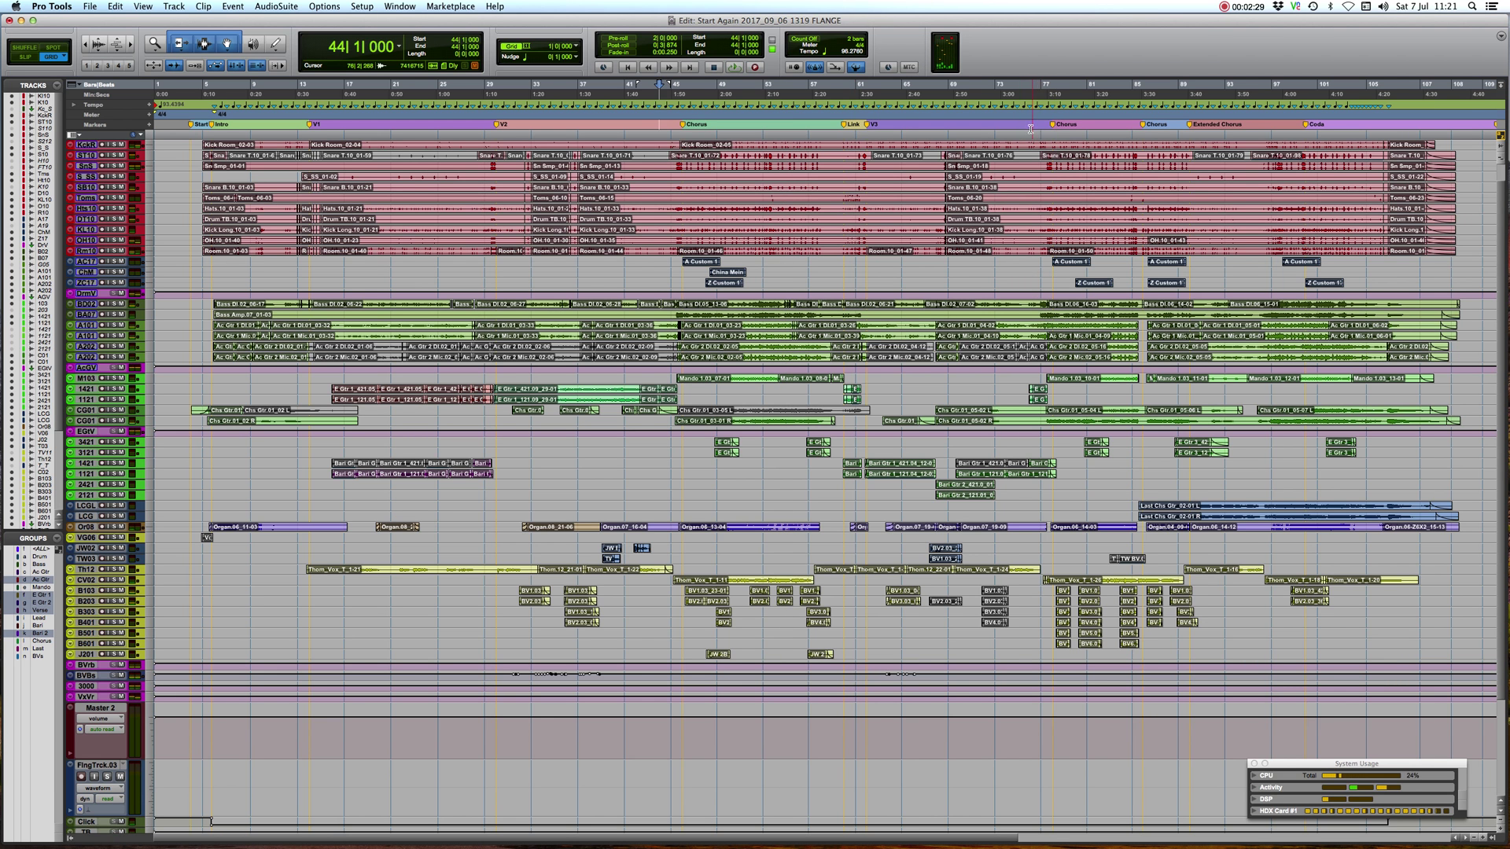
# Step: Zoom in around bar 82 and move the insertion point to bar 95
pyautogui.click(1101, 122)
pyautogui.press('super+bracketright')
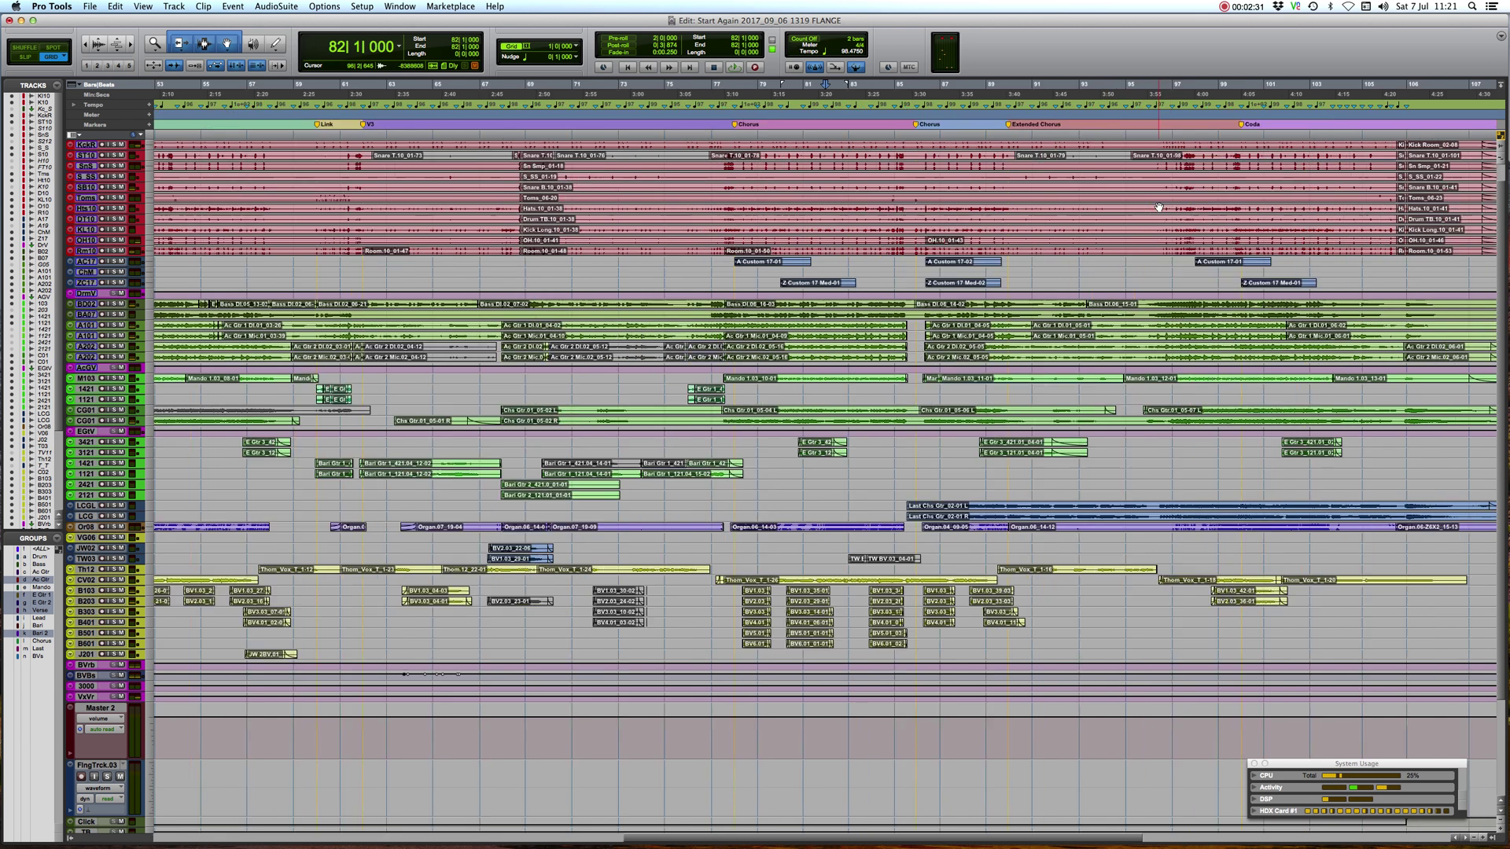
pyautogui.press('super+bracketright')
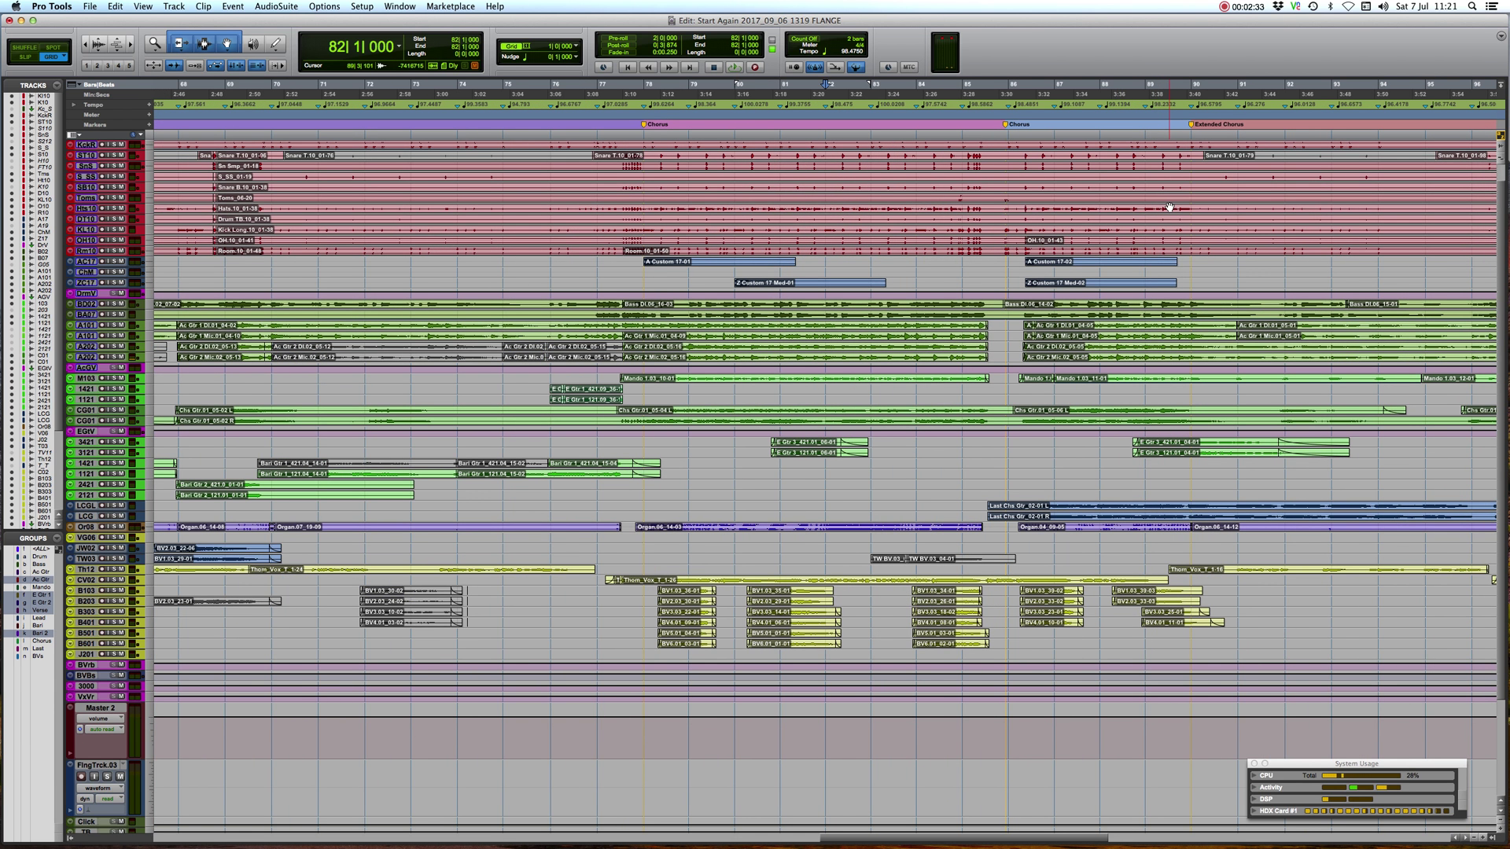
pyautogui.hscroll(10, 1170, 207)
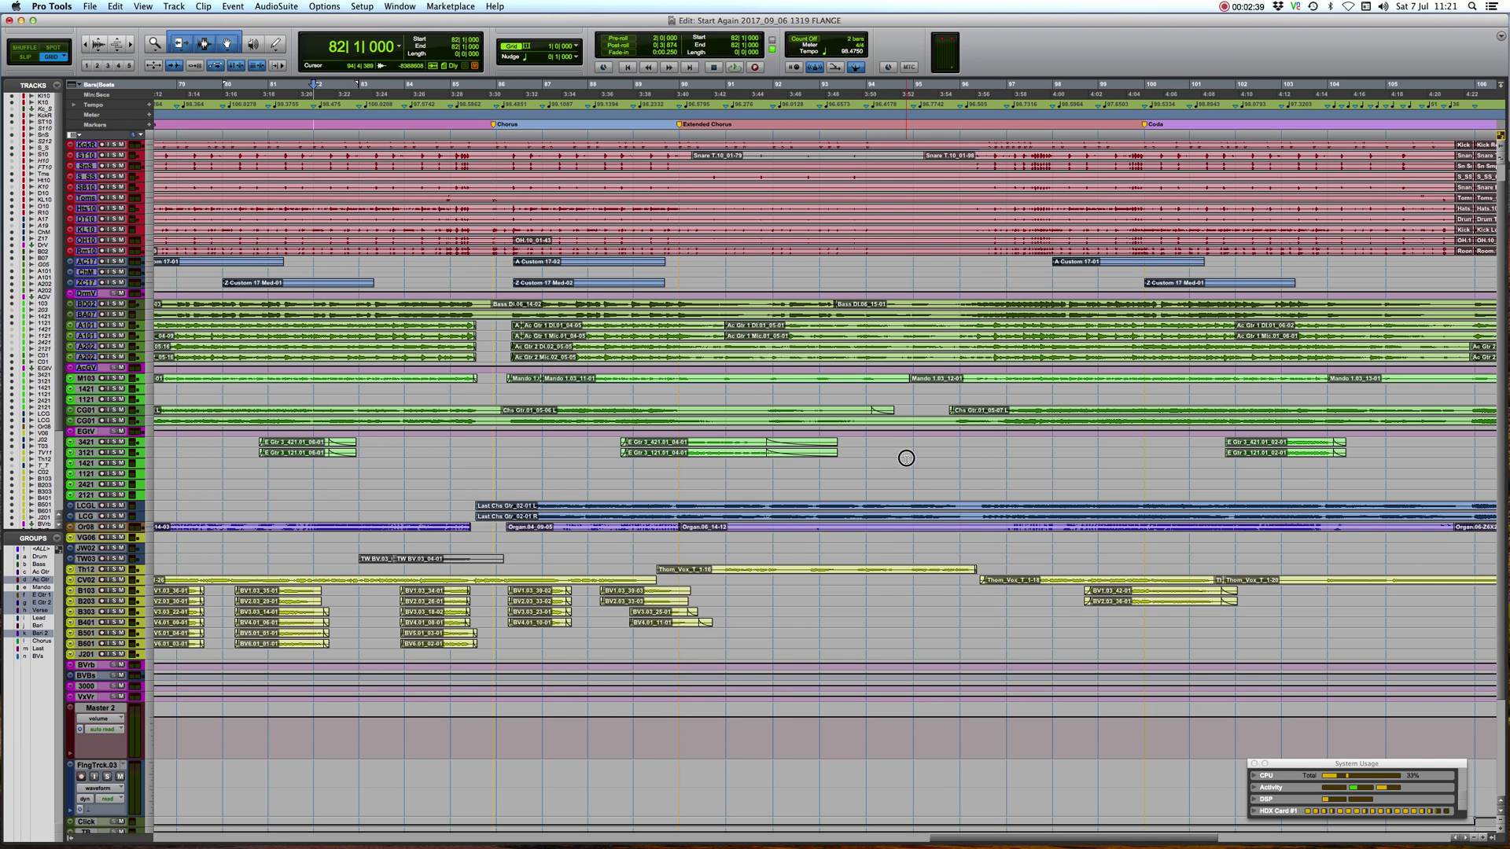
pyautogui.click(903, 462)
pyautogui.hscroll(10, 959, 405)
pyautogui.scroll(-2, 959, 405)
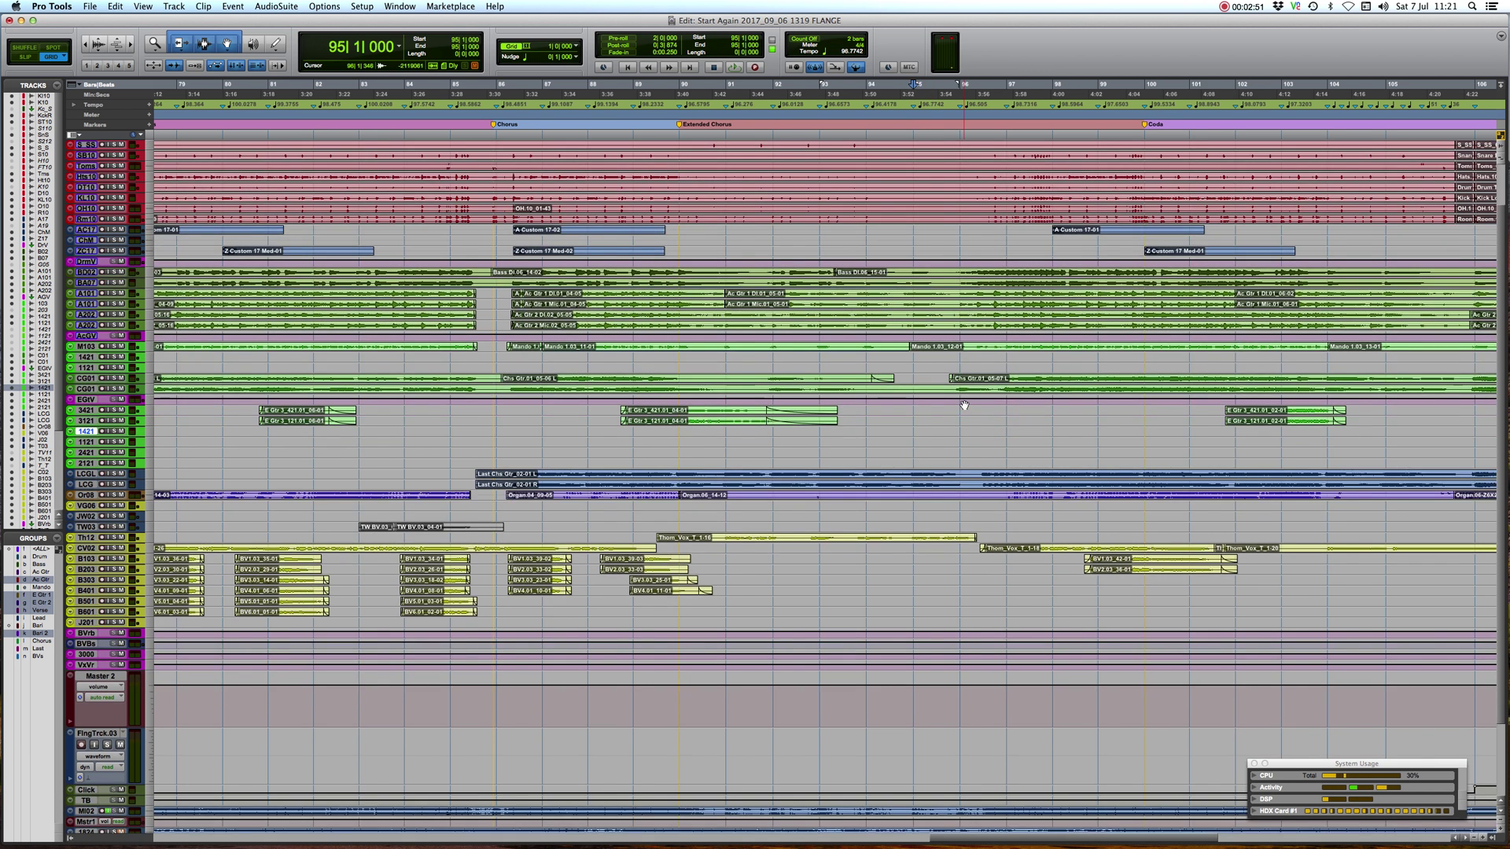
pyautogui.hscroll(-5, 964, 405)
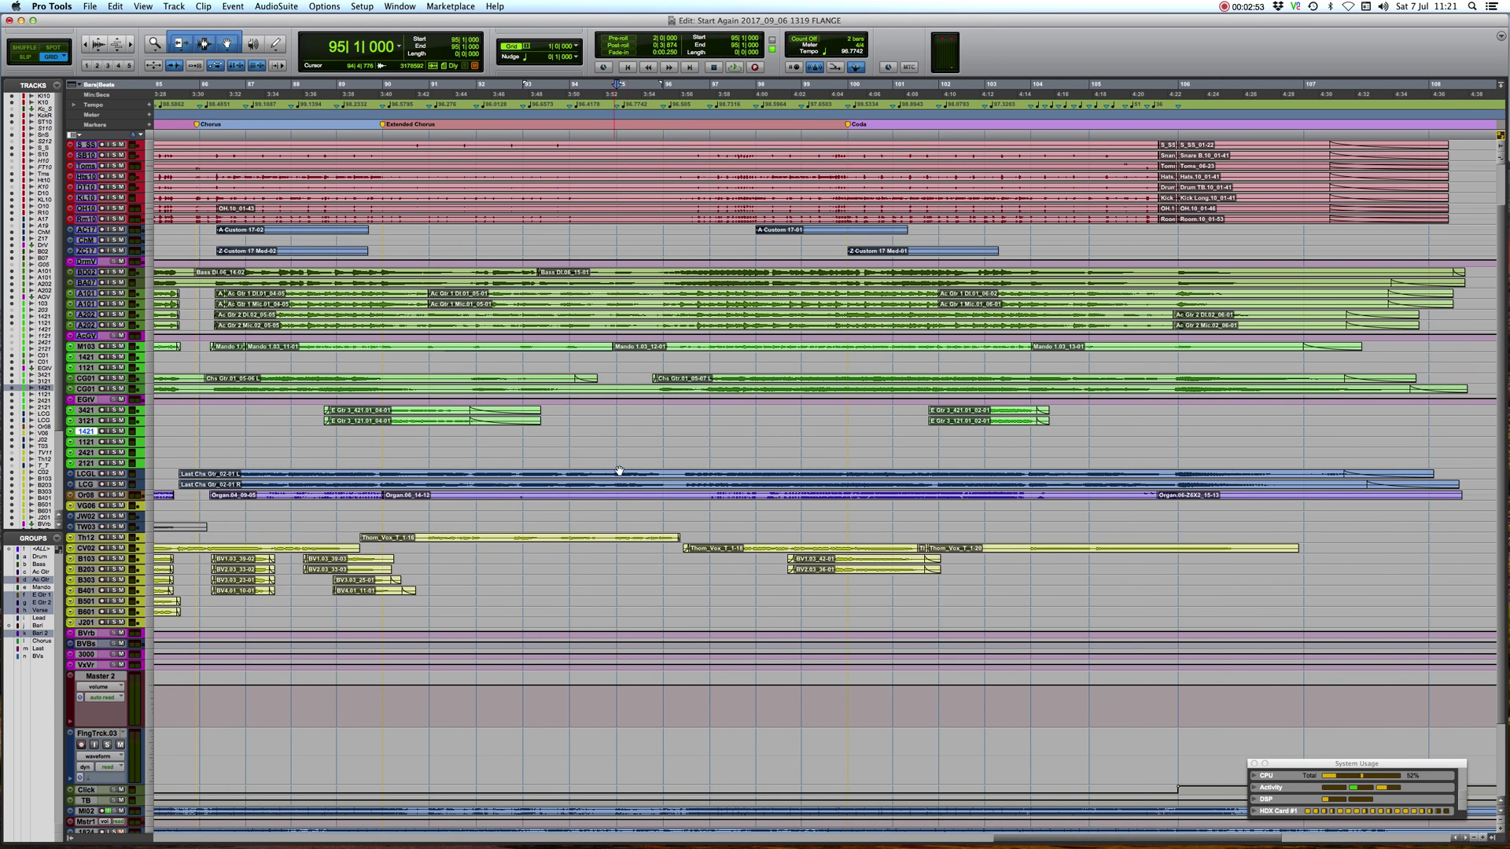
# Step: Switch to Relative Grid, play a short run from bar 95, then set the play start at bar 96
pyautogui.press('F4')
pyautogui.click(616, 440)
pyautogui.press('space')
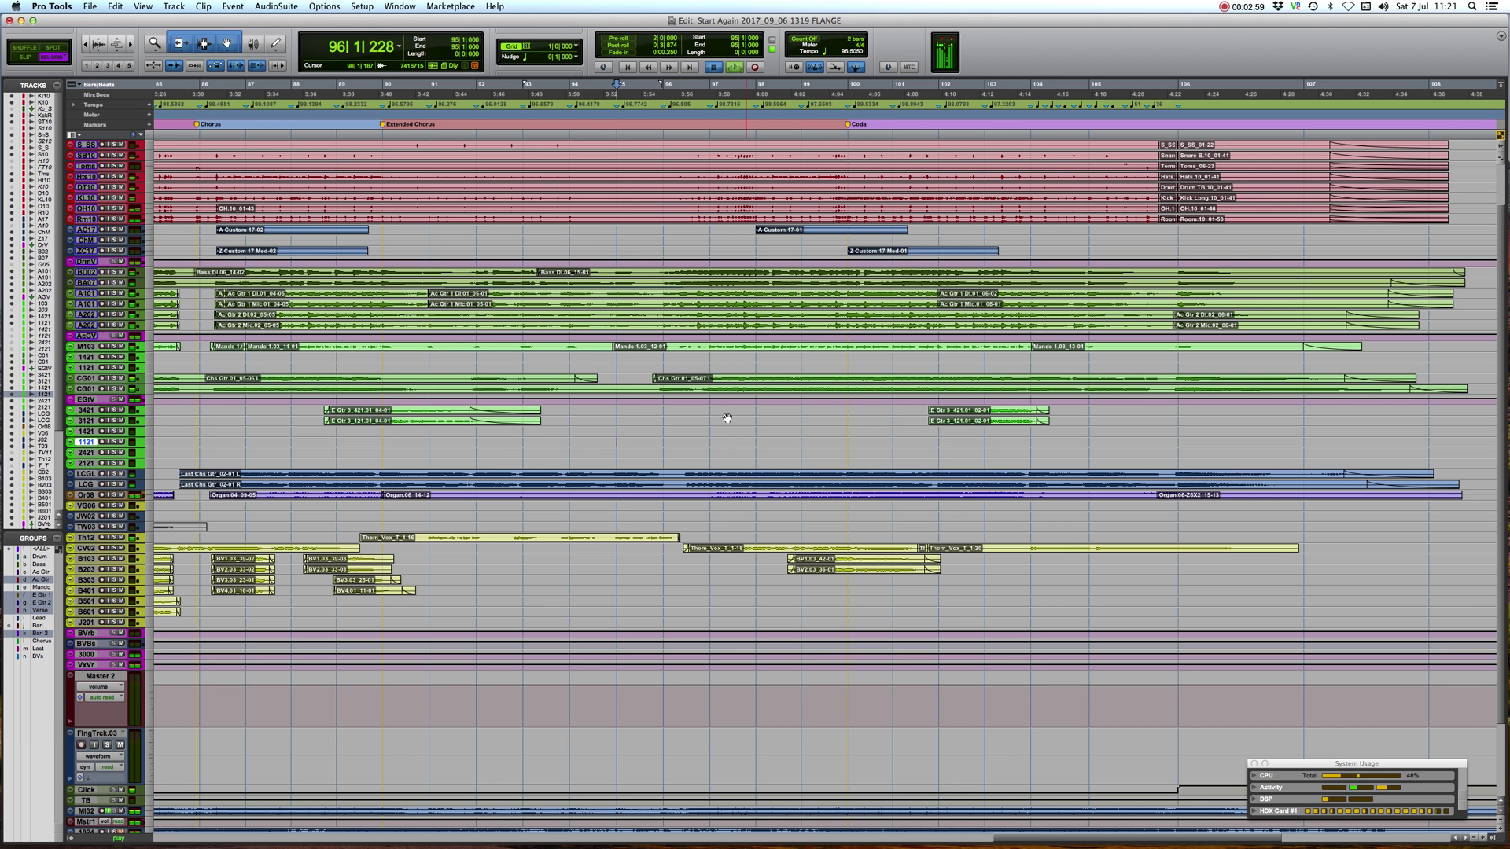
pyautogui.press('space')
pyautogui.click(668, 85)
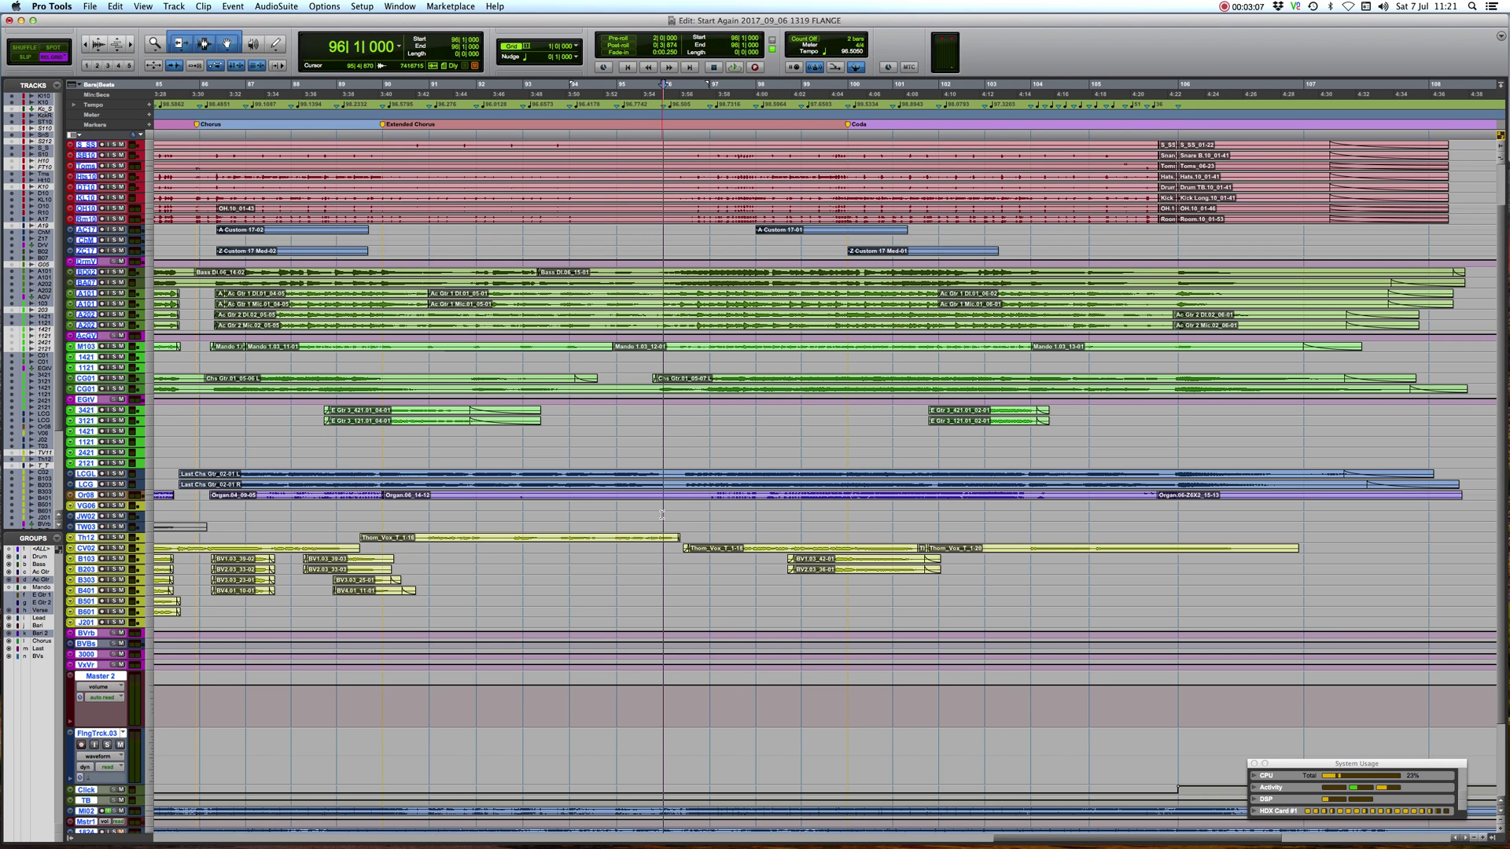
# Step: Select bars 96–98 on JW02, then audition the passage from bar 95
pyautogui.moveTo(663, 515); pyautogui.dragTo(743, 517)
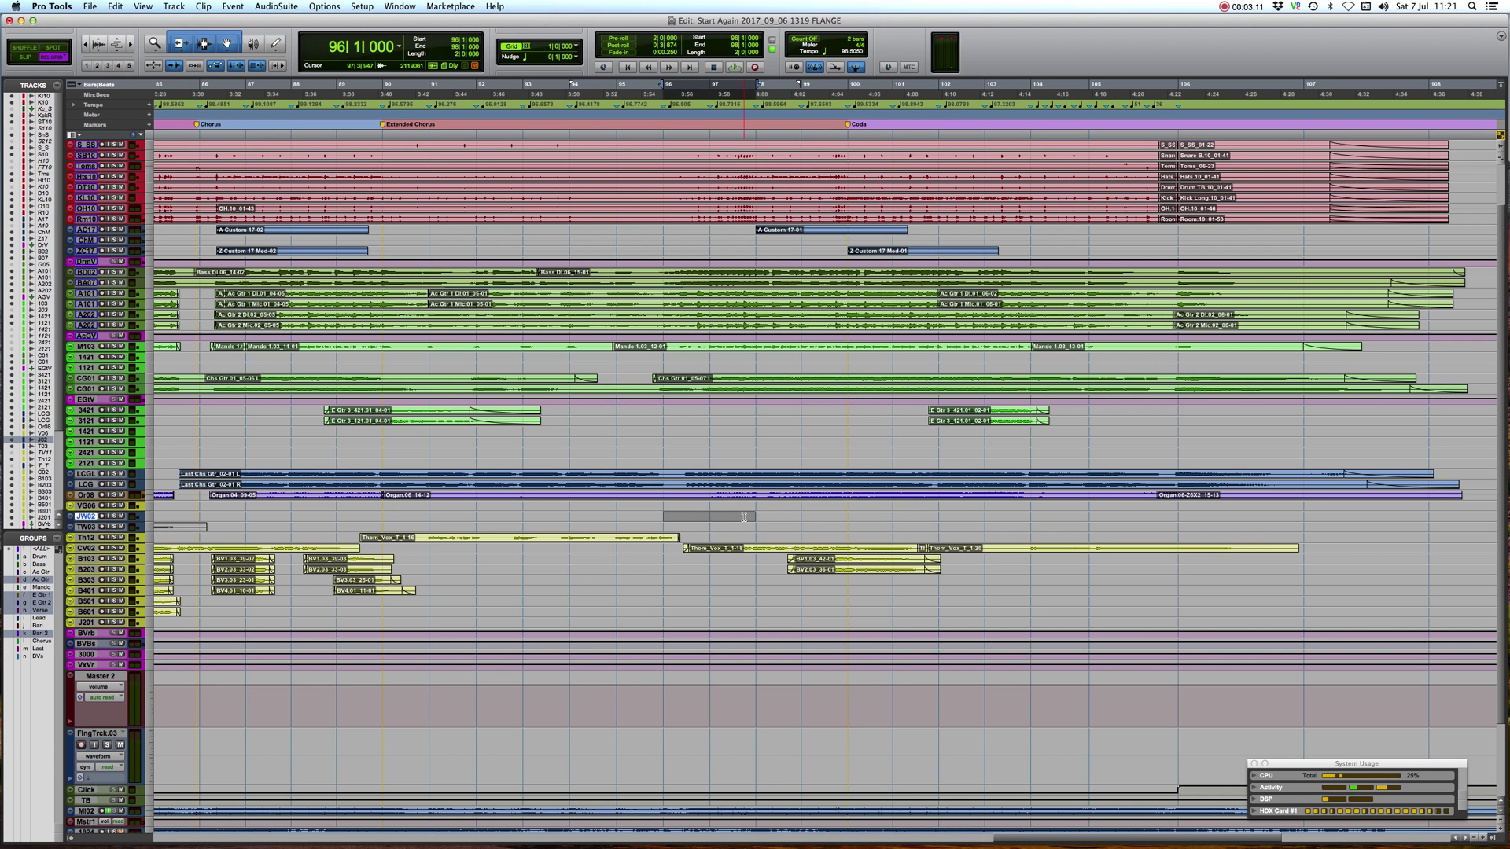
pyautogui.click(616, 515)
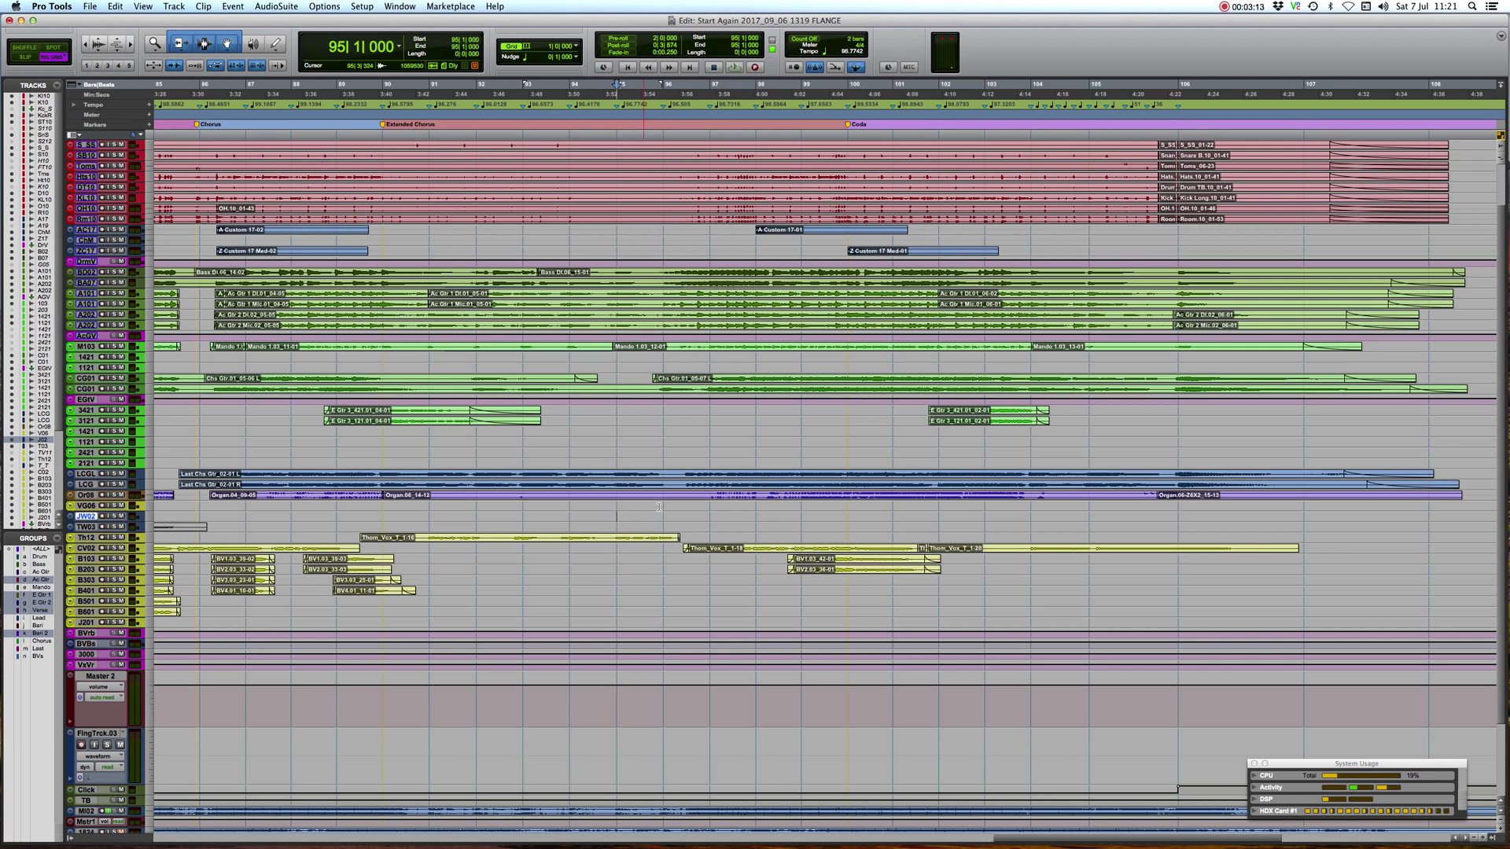
pyautogui.press('space')
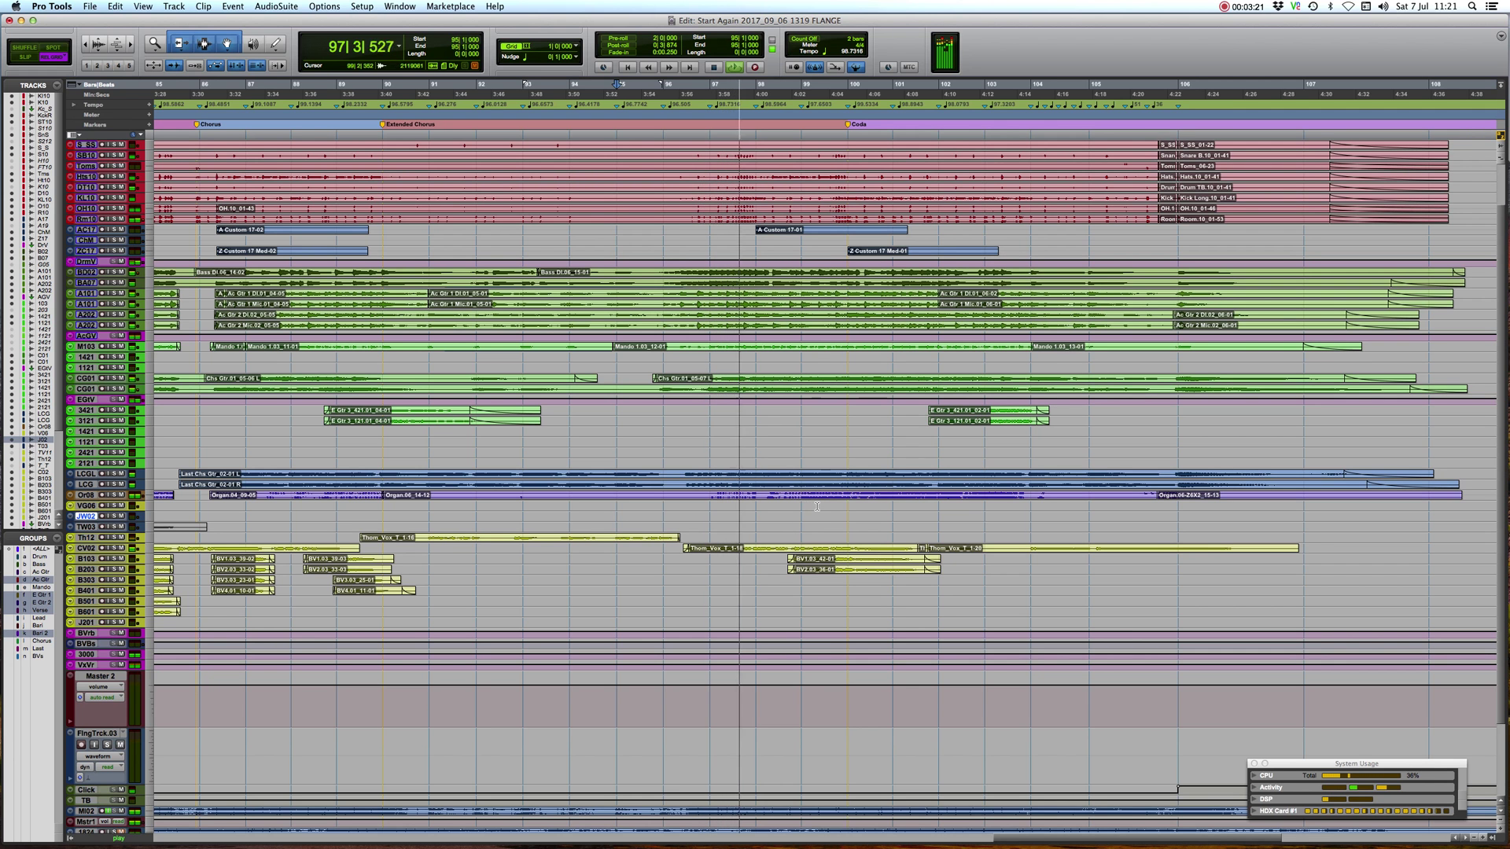
pyautogui.press('space')
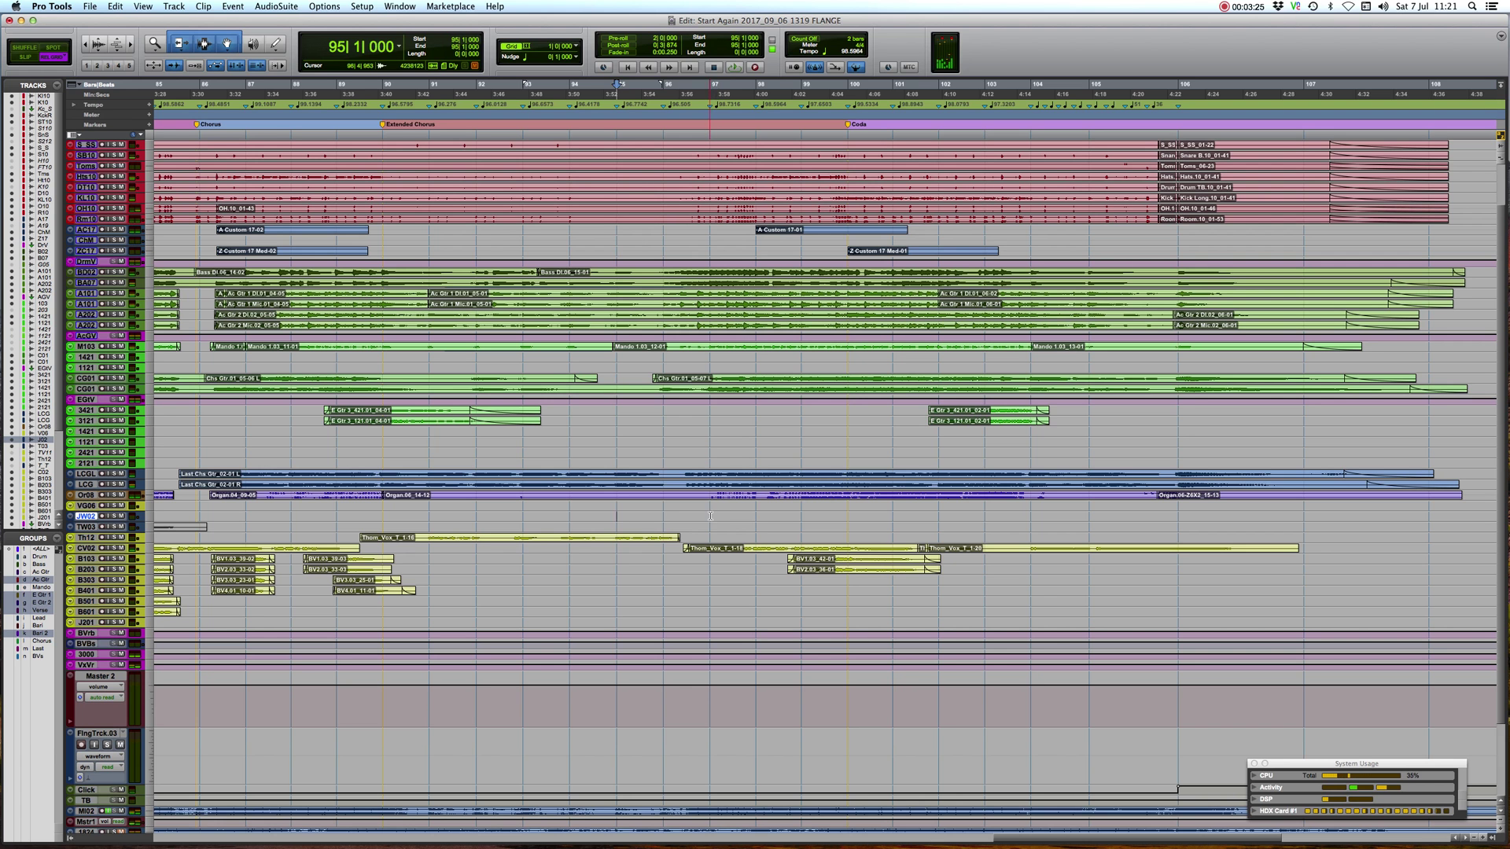
# Step: Select bar 97 on JW02 and bars 96–98 on FlngTrck.03, then show the Mix window
pyautogui.moveTo(710, 516); pyautogui.dragTo(756, 516)
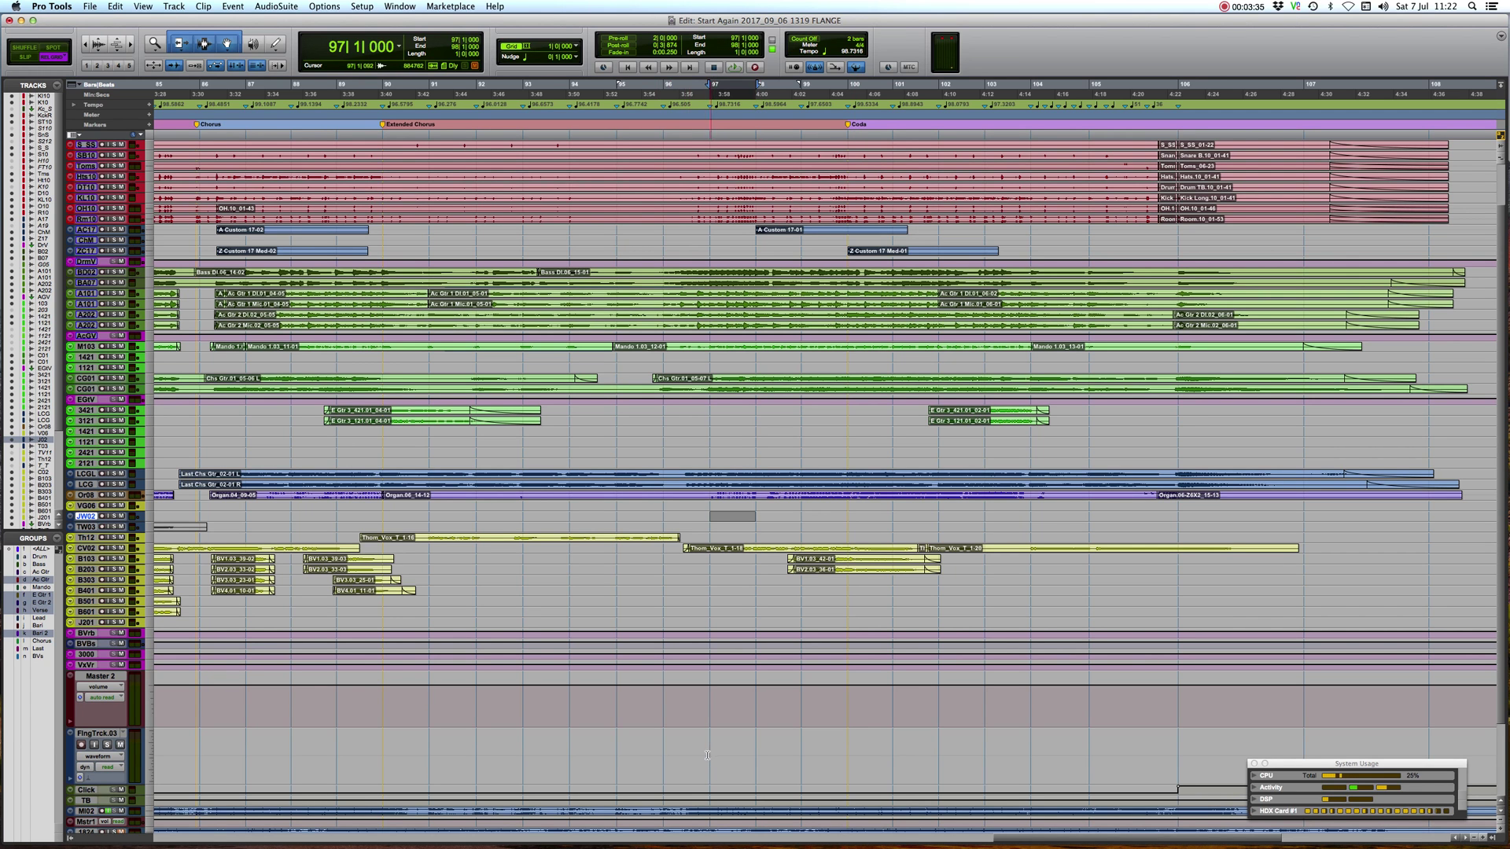
pyautogui.moveTo(661, 750); pyautogui.dragTo(757, 750)
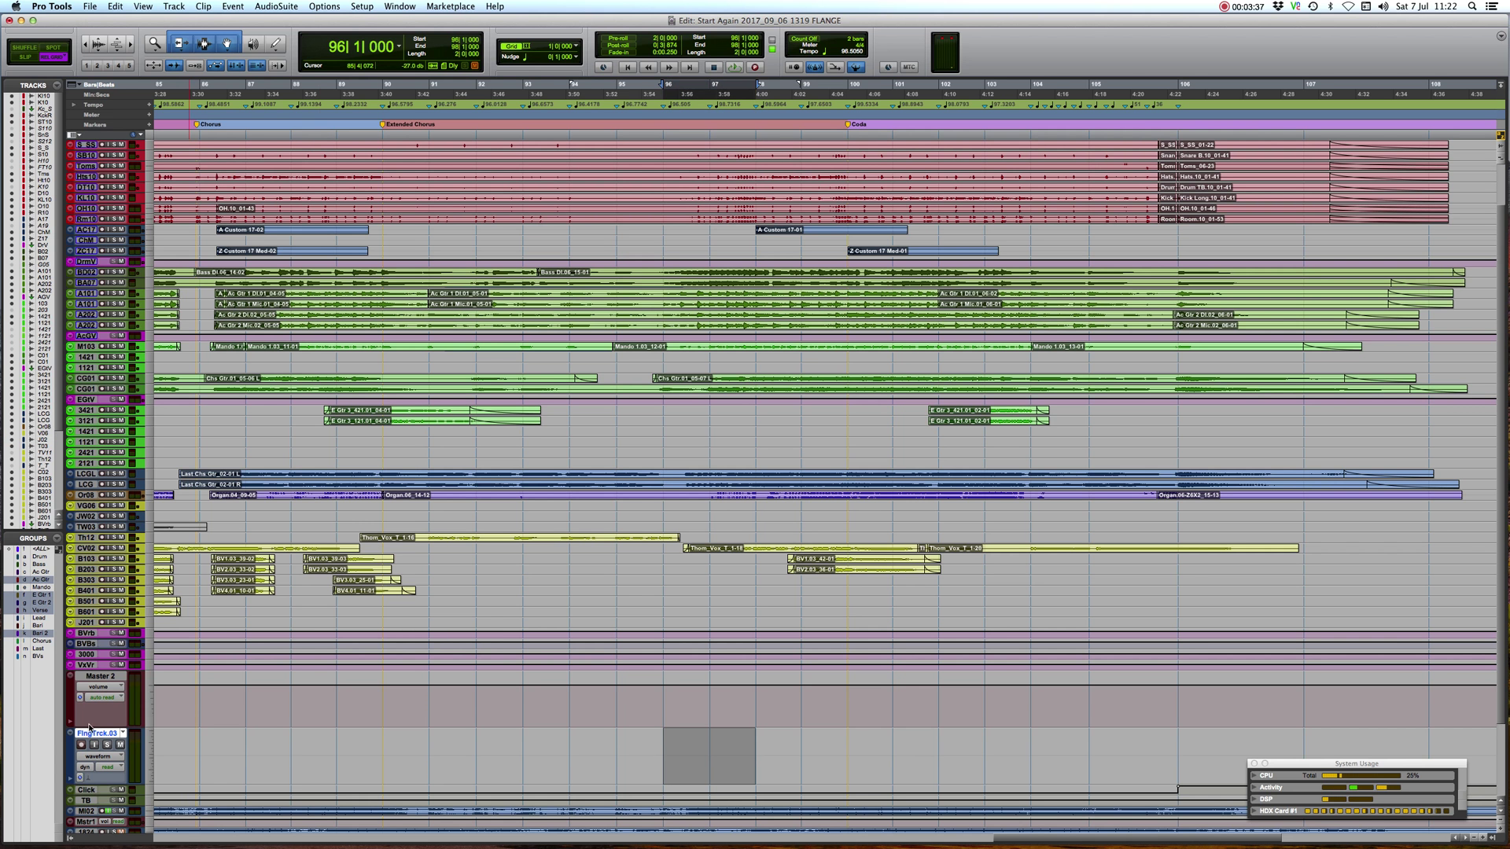
pyautogui.press('super+equal')
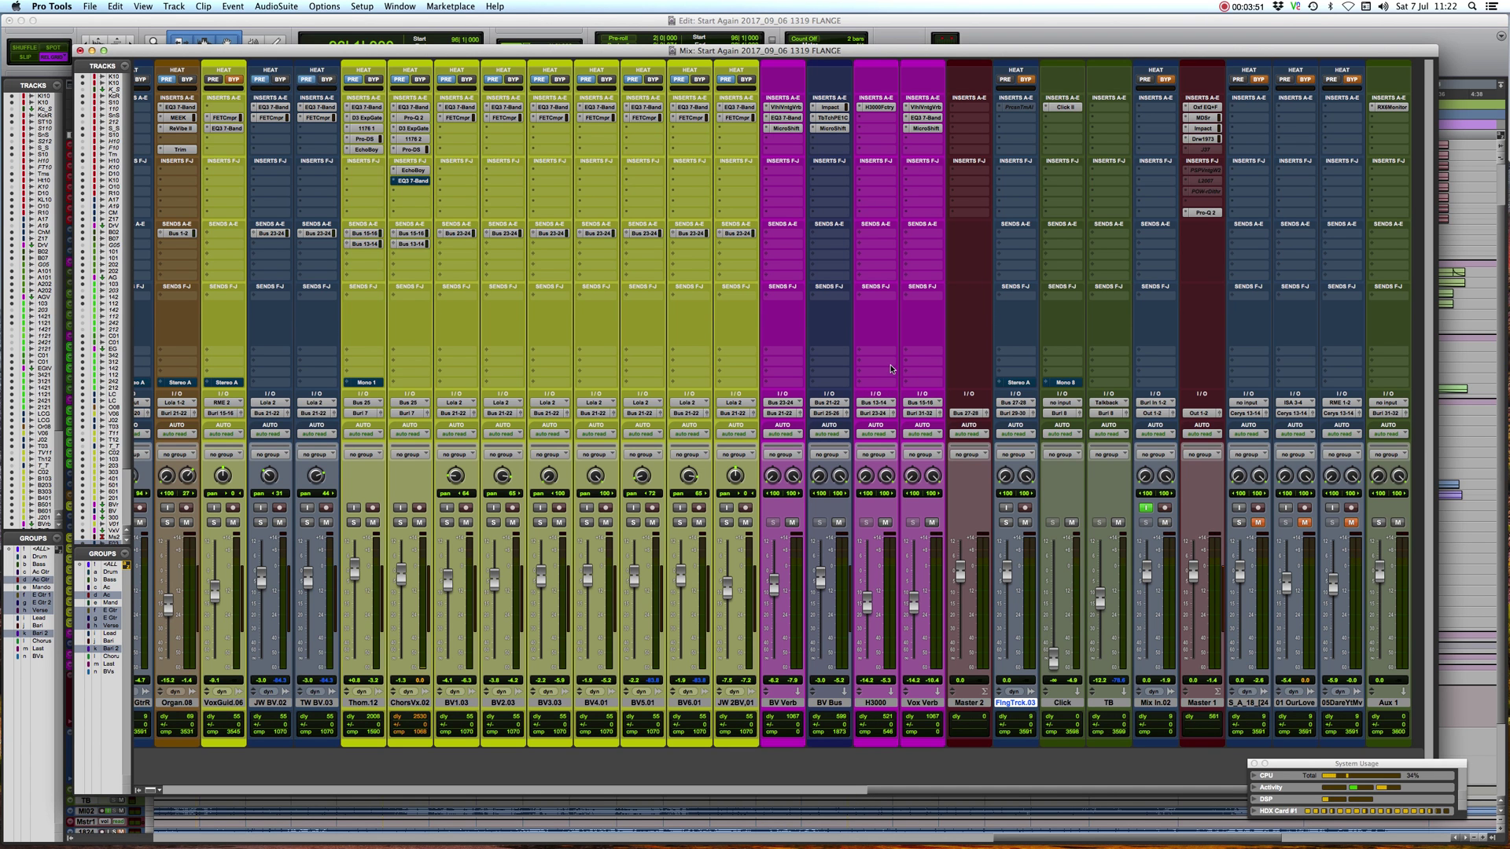
pyautogui.hscroll(-15, 856, 340)
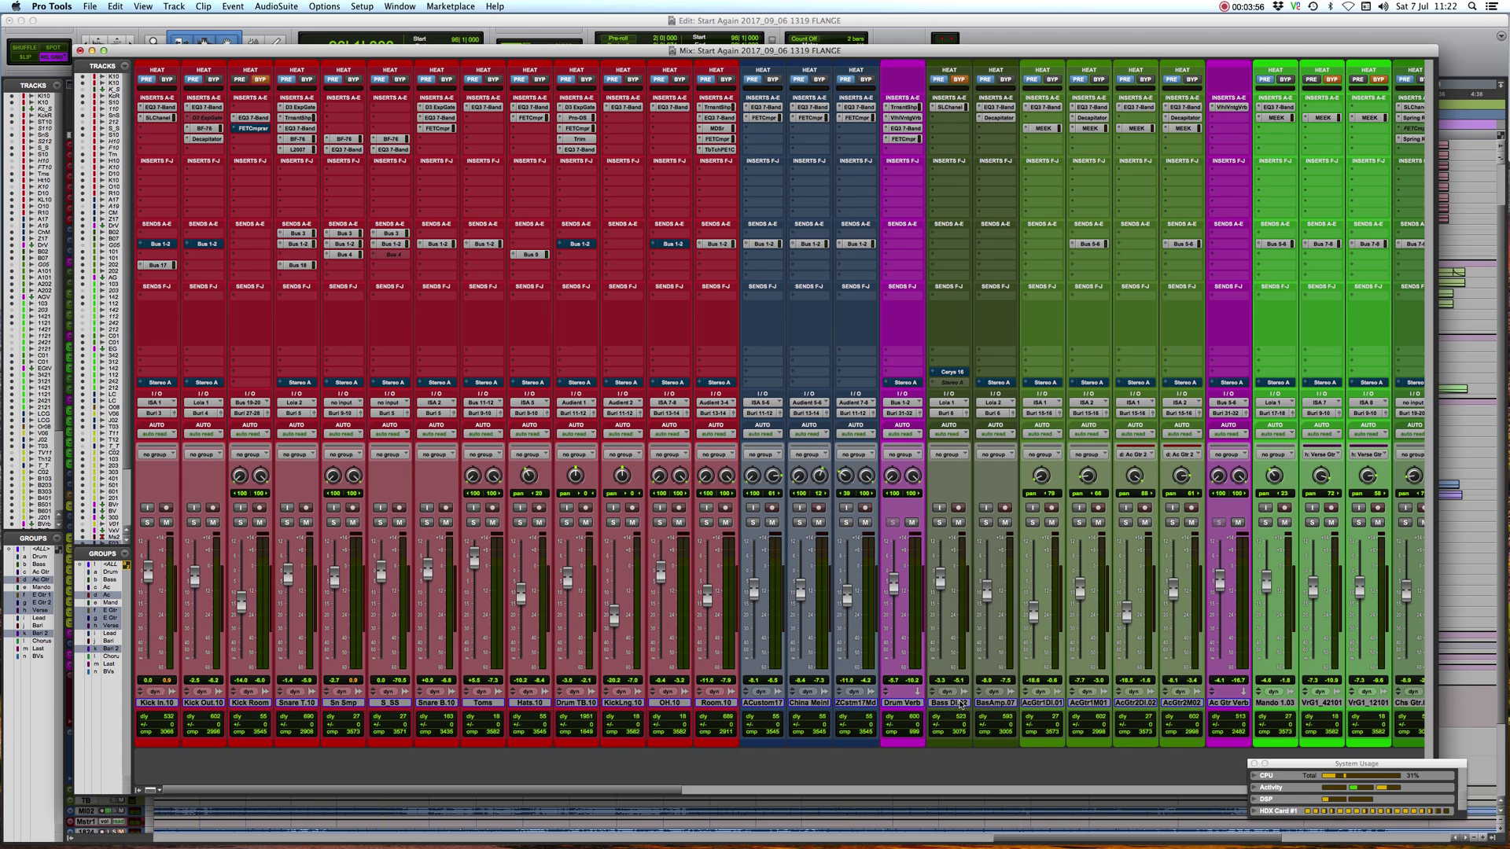
pyautogui.hscroll(10, 974, 704)
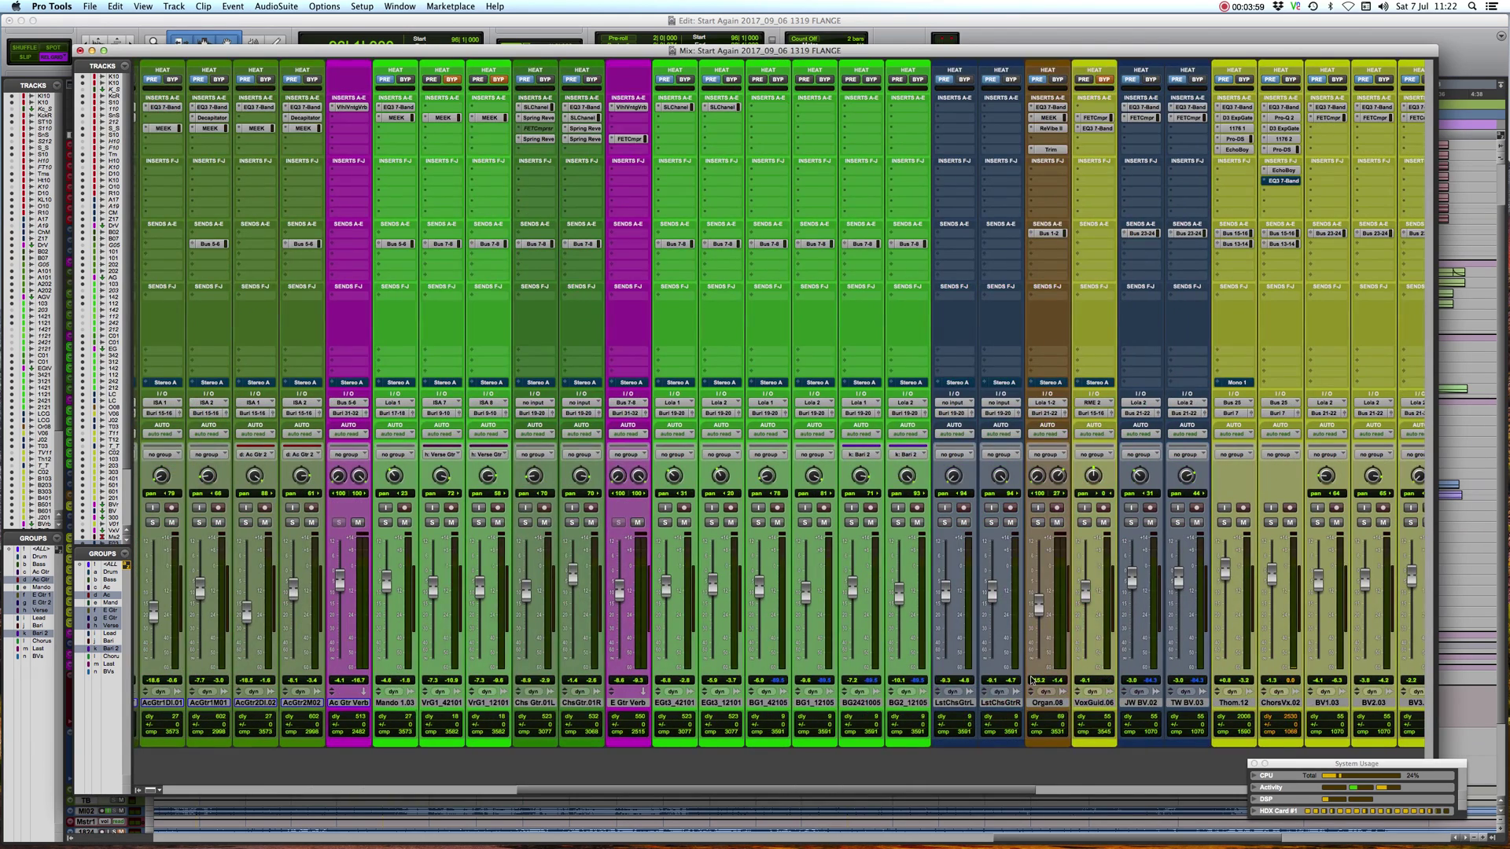
pyautogui.hscroll(3, 1031, 681)
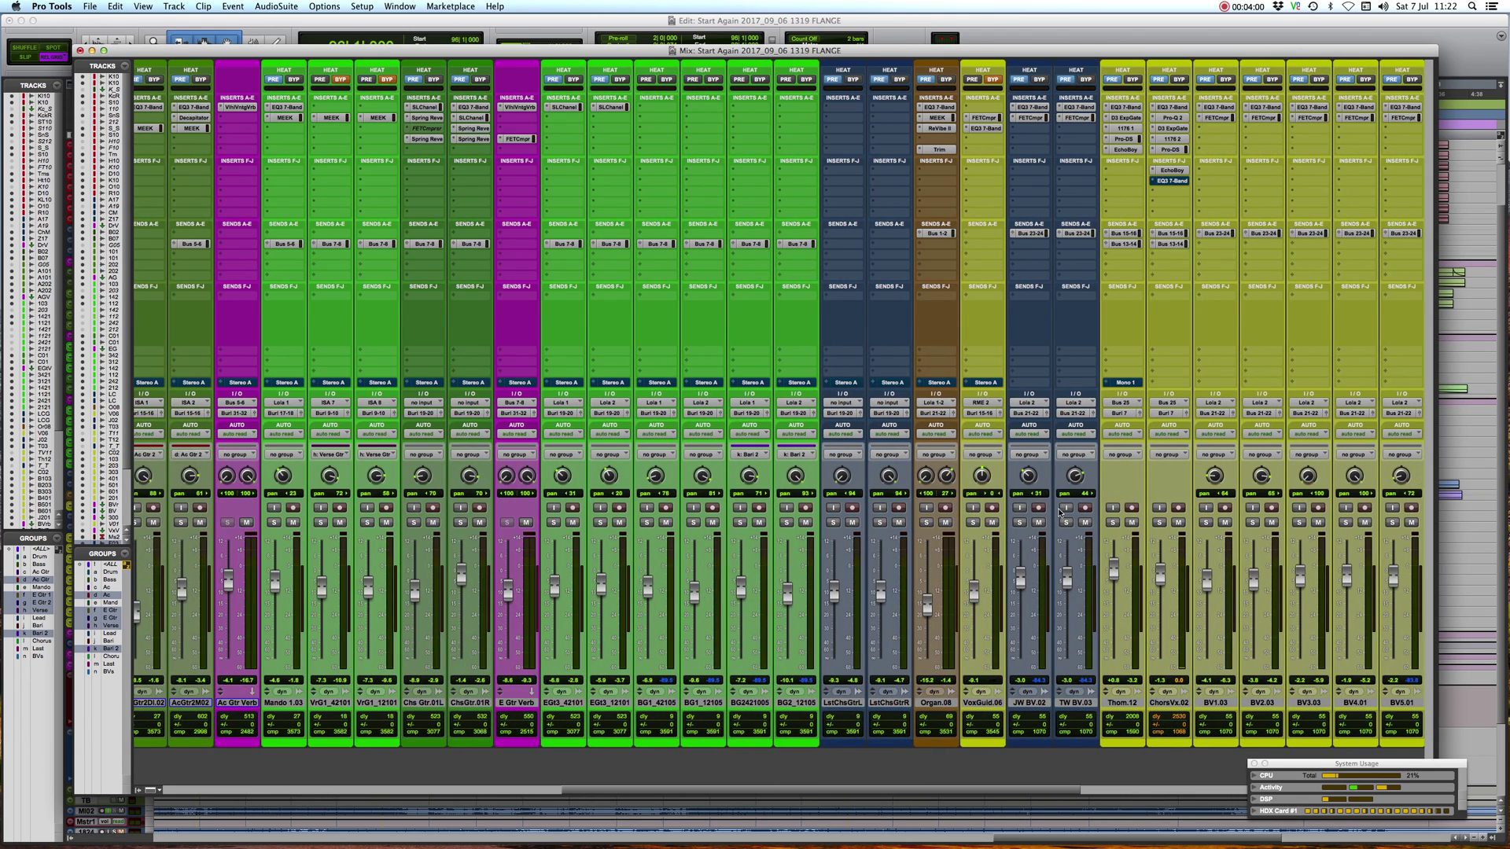
pyautogui.hscroll(4, 1009, 549)
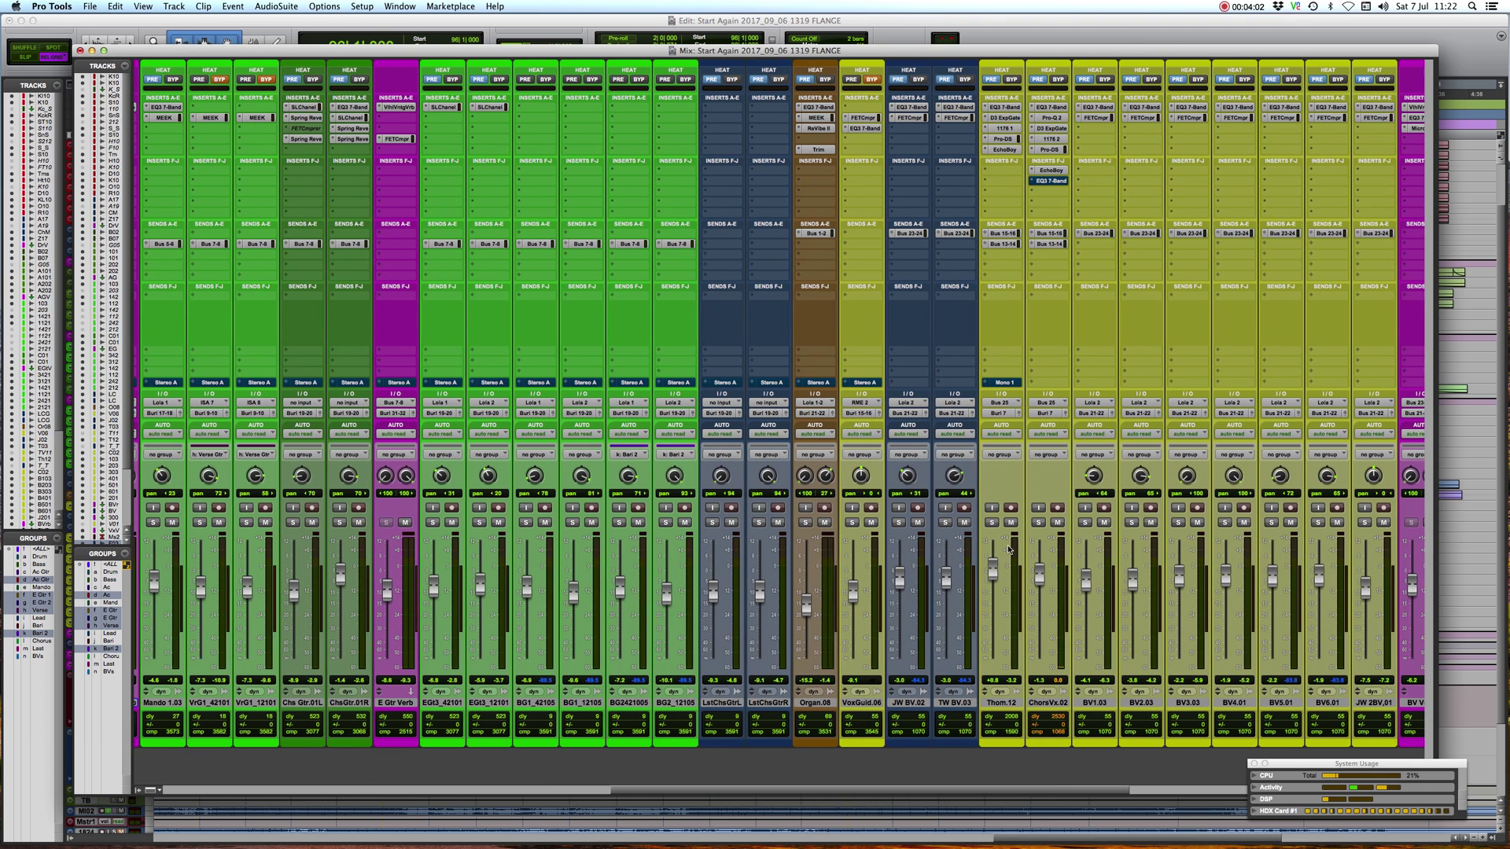
pyautogui.hscroll(8, 1009, 549)
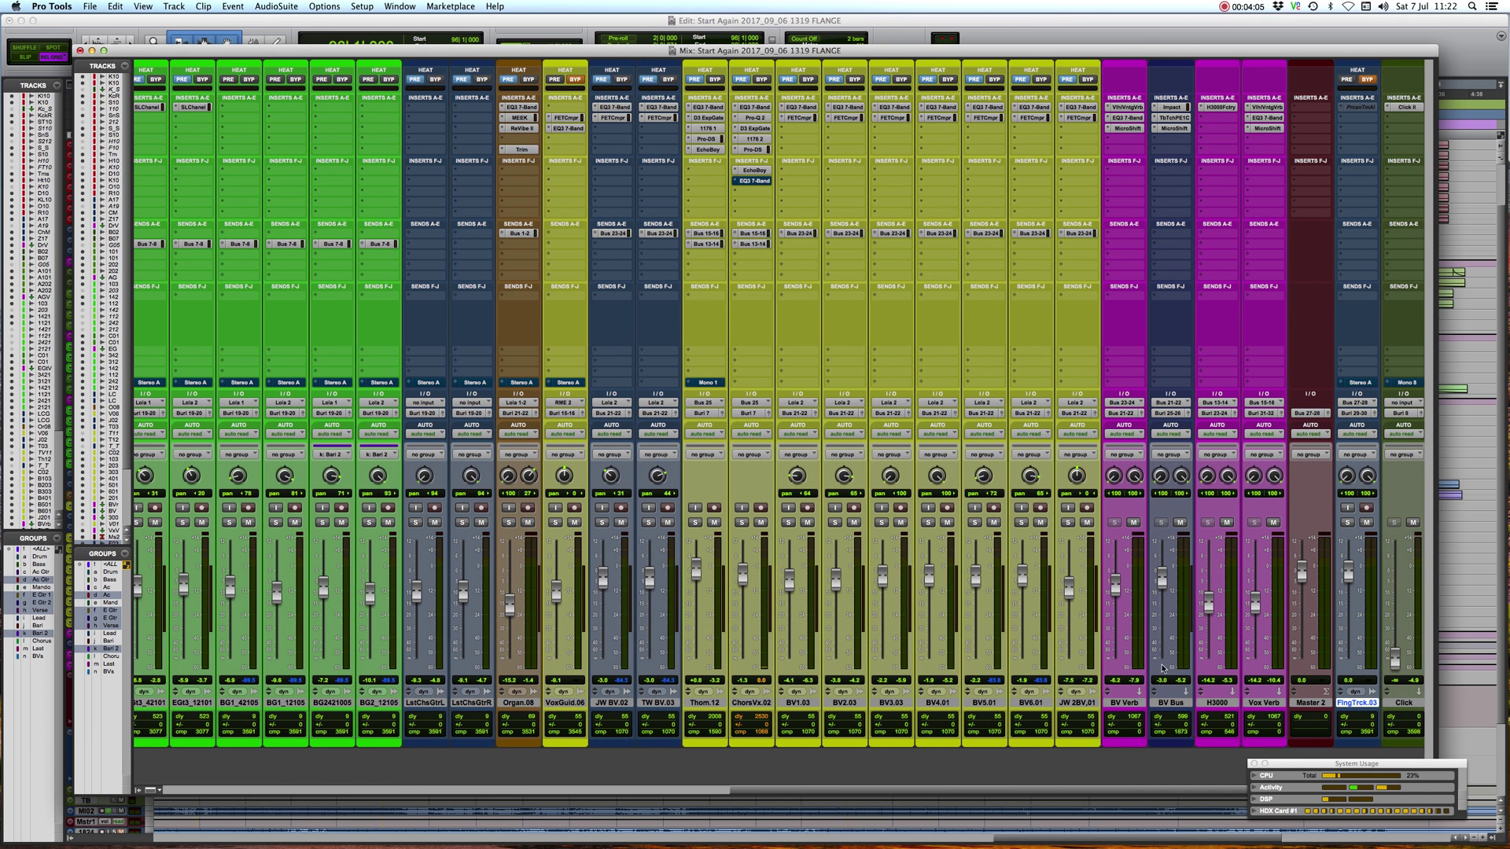
pyautogui.click(1277, 705)
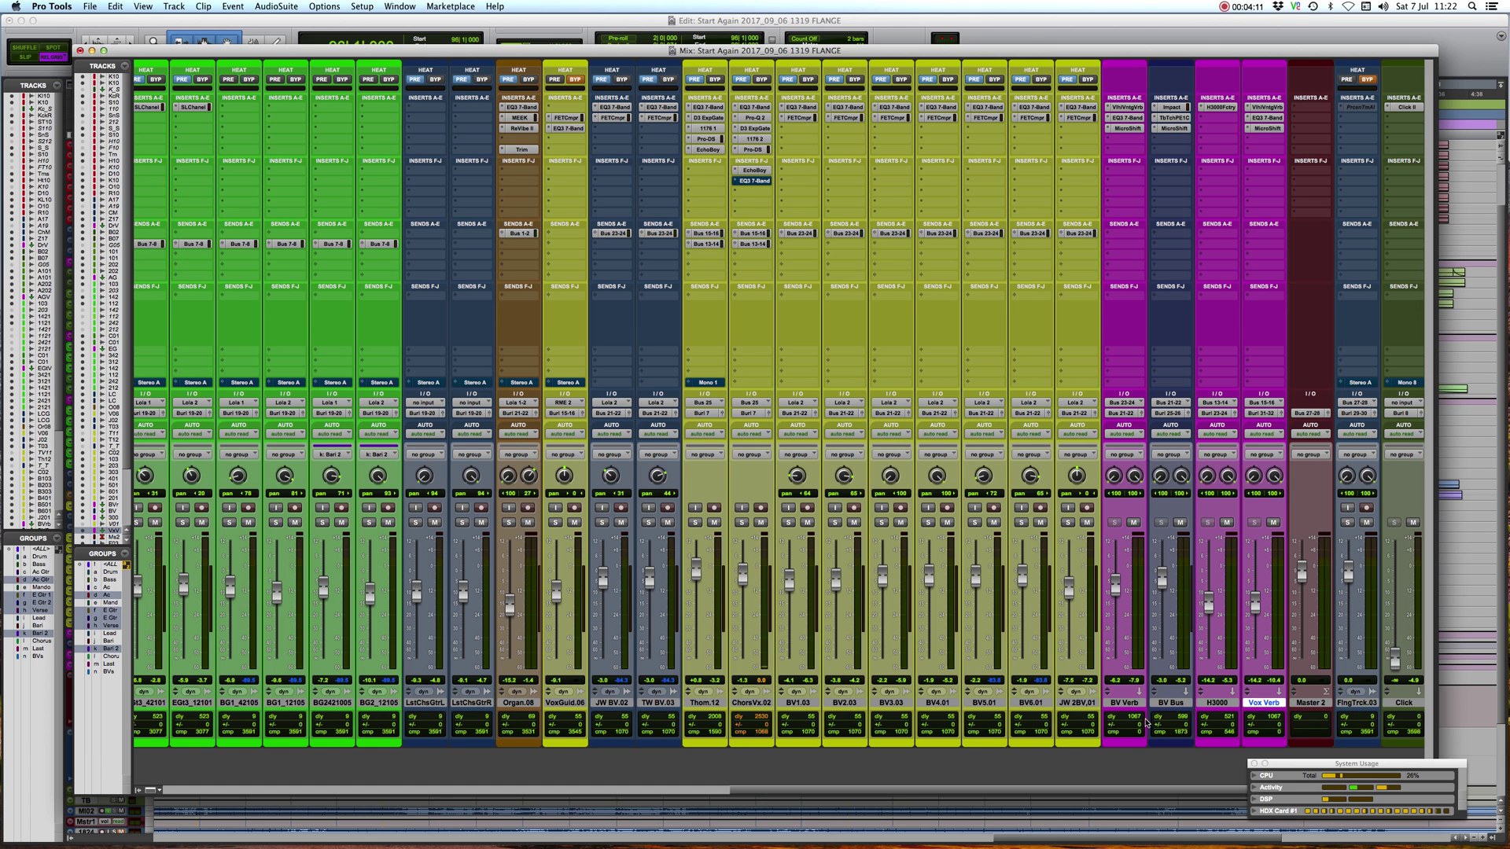
pyautogui.hscroll(-20, 936, 641)
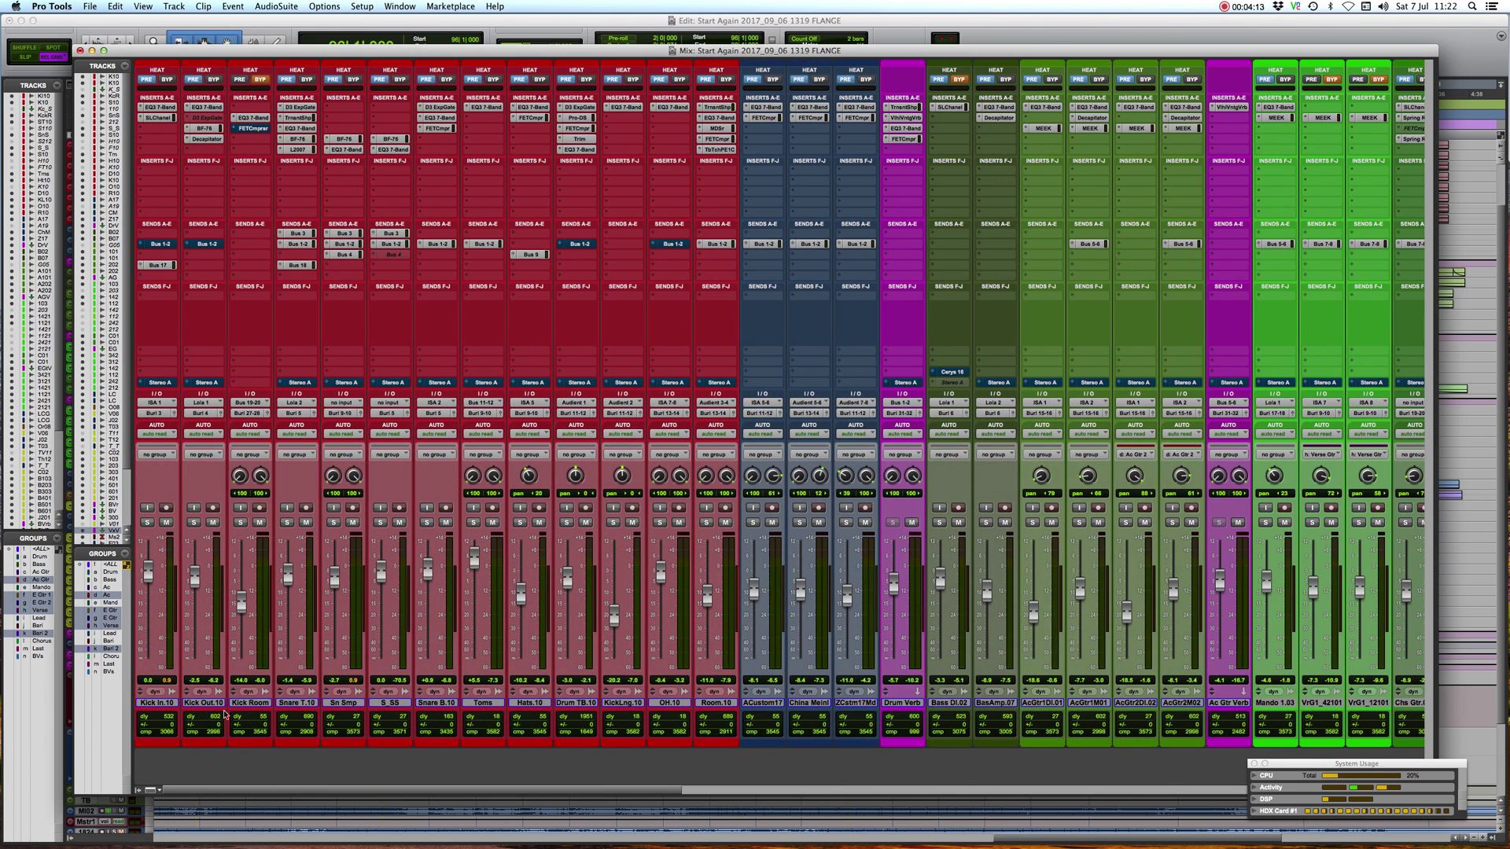
# Step: Select all tracks, then deselect Kick In.10, Kick Out.10, Bass DI.02 and BasAmp.07
pyautogui.keyDown('shift'); pyautogui.click(167, 704); pyautogui.keyUp('shift')
pyautogui.keyDown('super'); pyautogui.click(161, 704); pyautogui.keyUp('super')
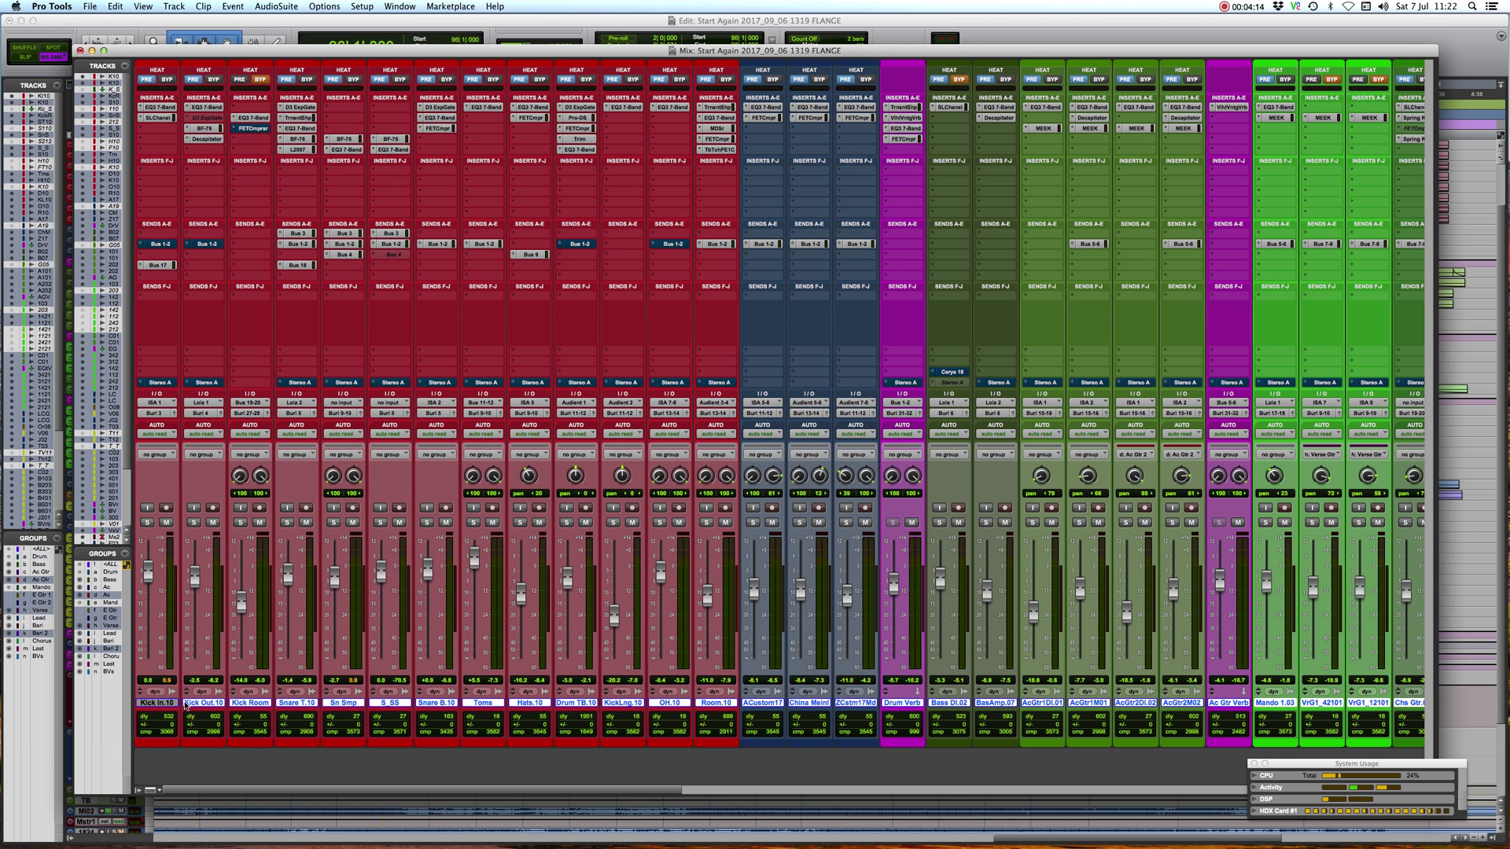
pyautogui.keyDown('super'); pyautogui.click(203, 703); pyautogui.keyUp('super')
pyautogui.keyDown('super'); pyautogui.click(948, 702); pyautogui.keyUp('super')
pyautogui.keyDown('super'); pyautogui.click(994, 703); pyautogui.keyUp('super')
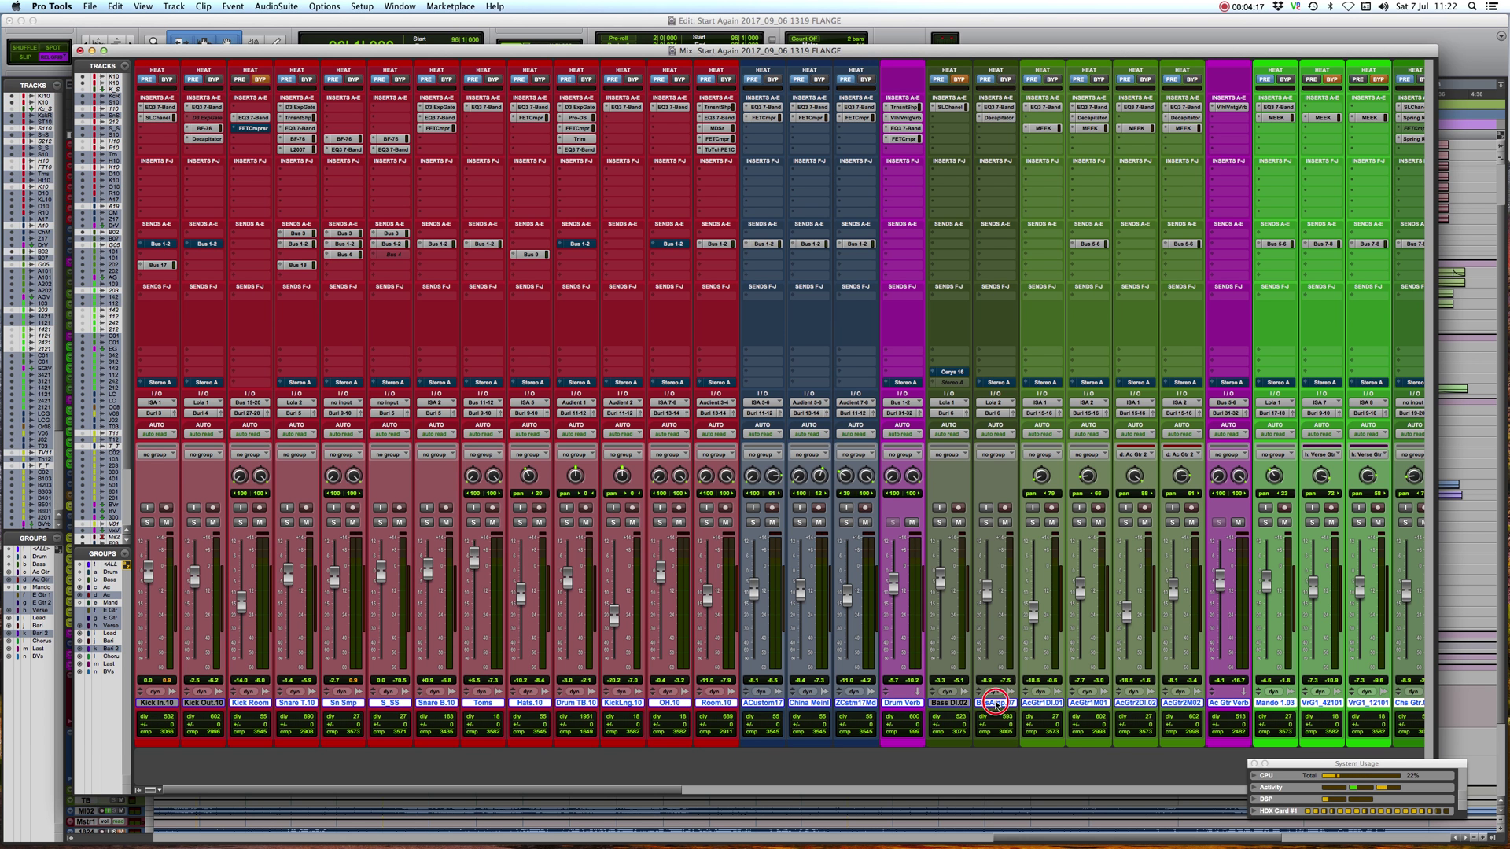
# Step: Also deselect Kick Room, KickLng.10 and Thom.12 from the selection
pyautogui.hscroll(1, 561, 559)
pyautogui.keyDown('super'); pyautogui.click(239, 703); pyautogui.keyUp('super')
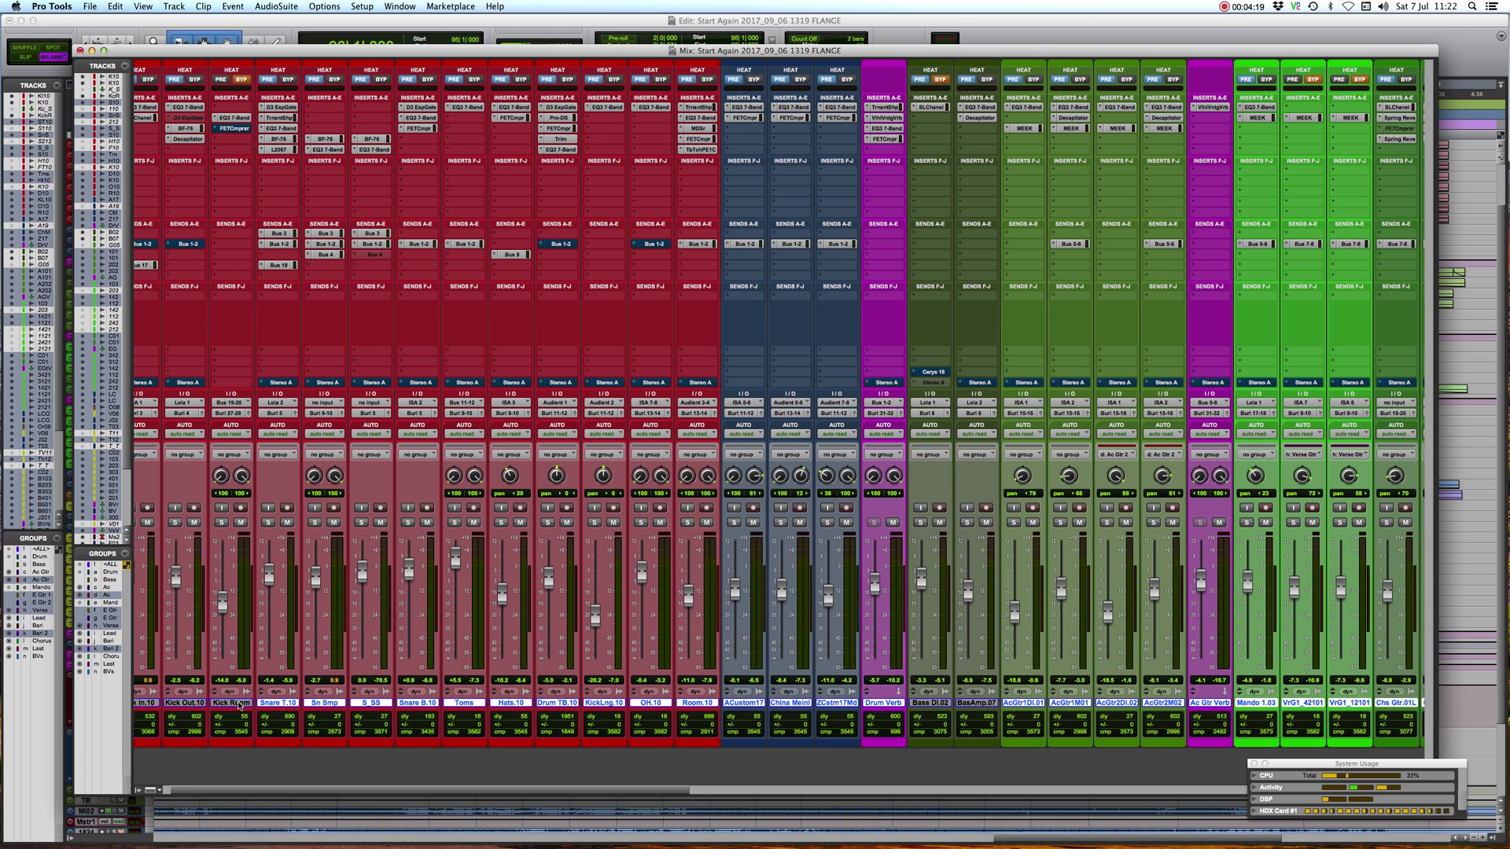
pyautogui.hscroll(2, 379, 676)
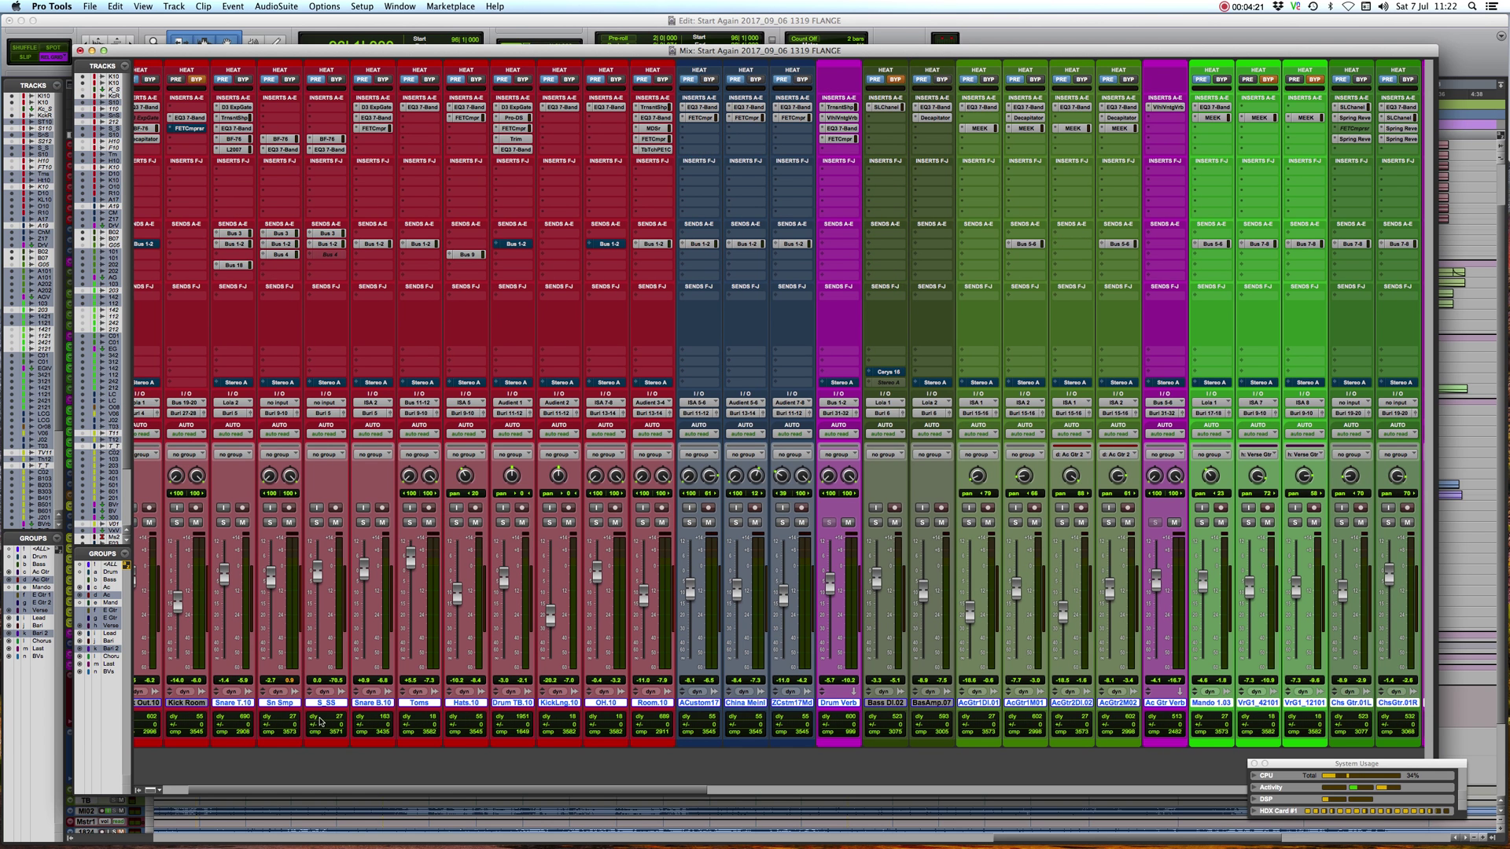
pyautogui.keyDown('super'); pyautogui.click(561, 704); pyautogui.keyUp('super')
pyautogui.hscroll(8, 796, 646)
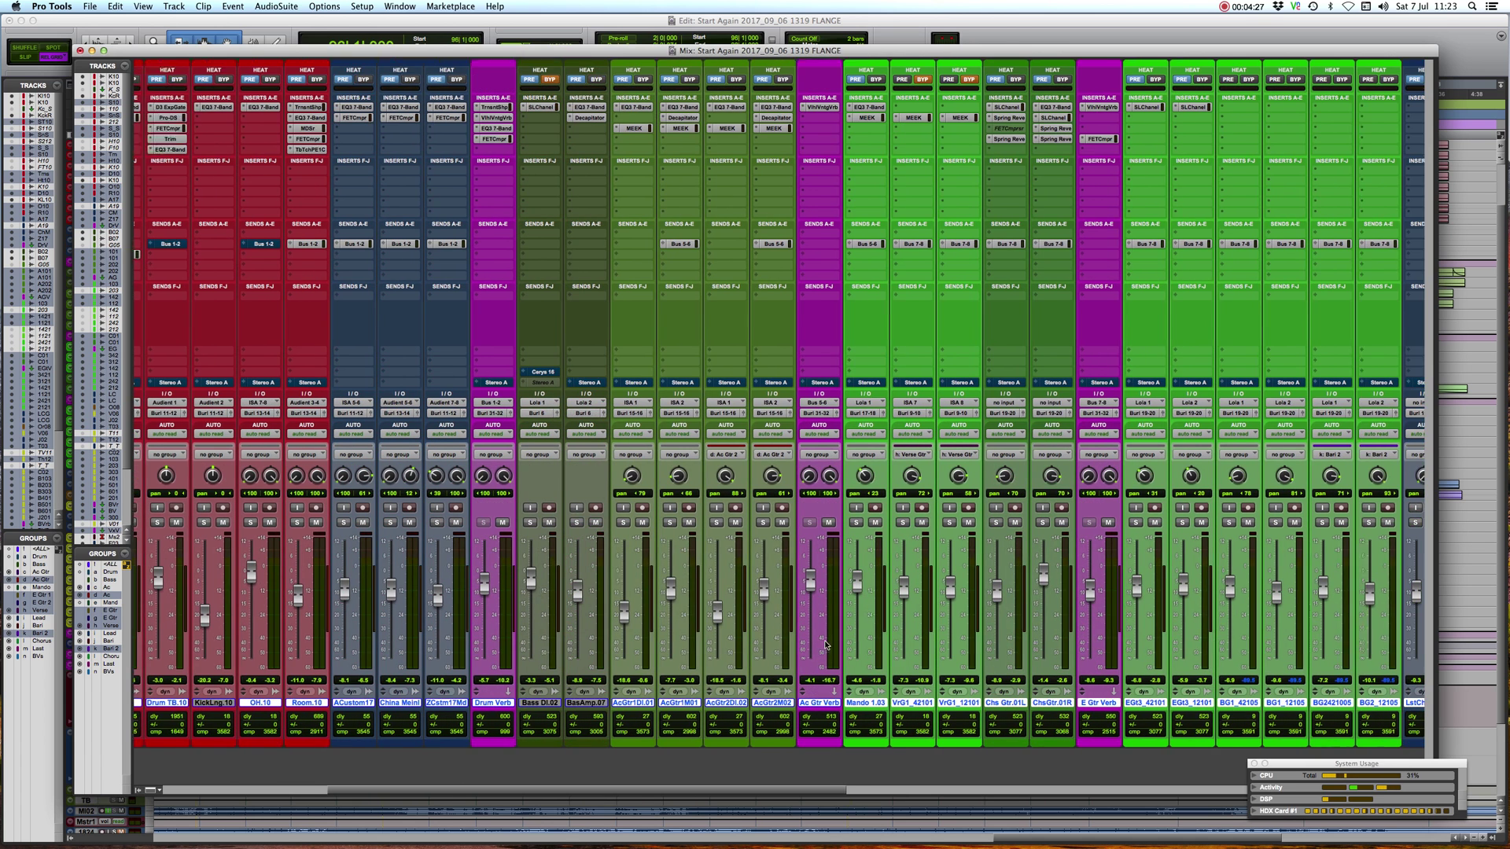
pyautogui.hscroll(6, 832, 645)
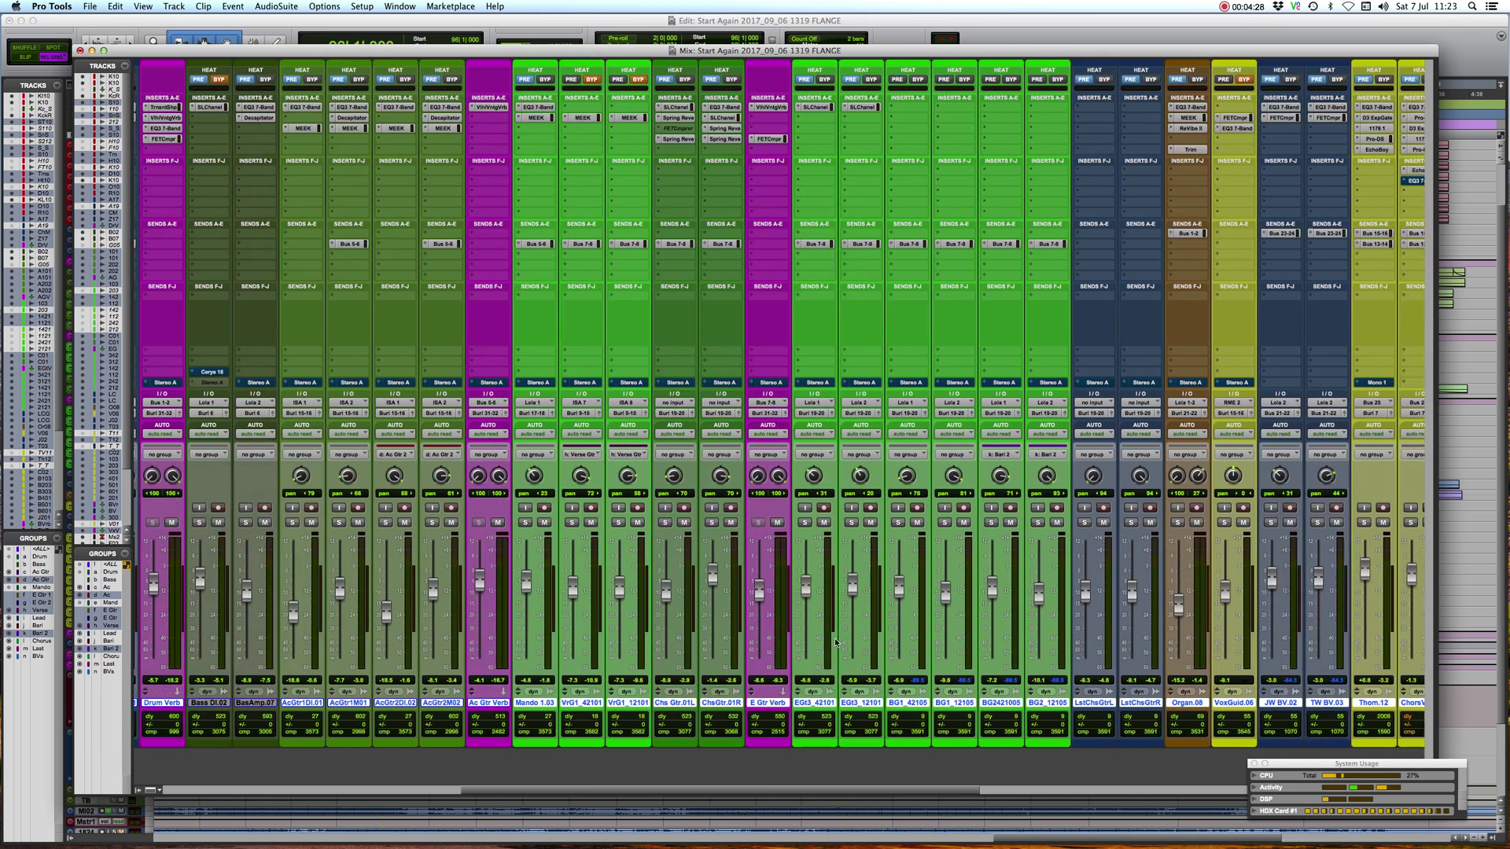
pyautogui.hscroll(4, 177, 715)
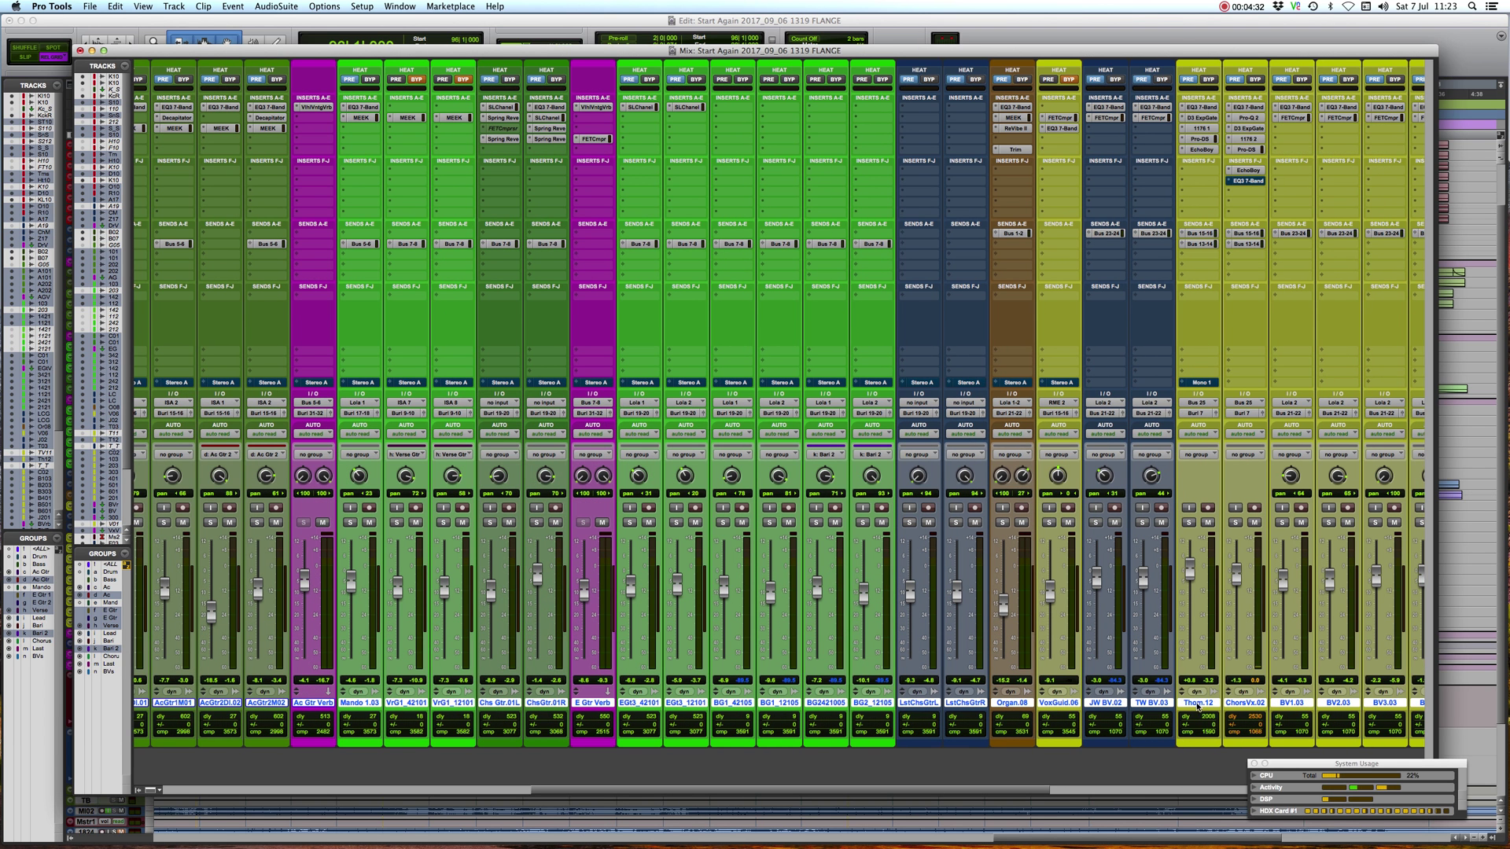
pyautogui.keyDown('super'); pyautogui.click(1197, 703); pyautogui.keyUp('super')
pyautogui.hscroll(13, 953, 528)
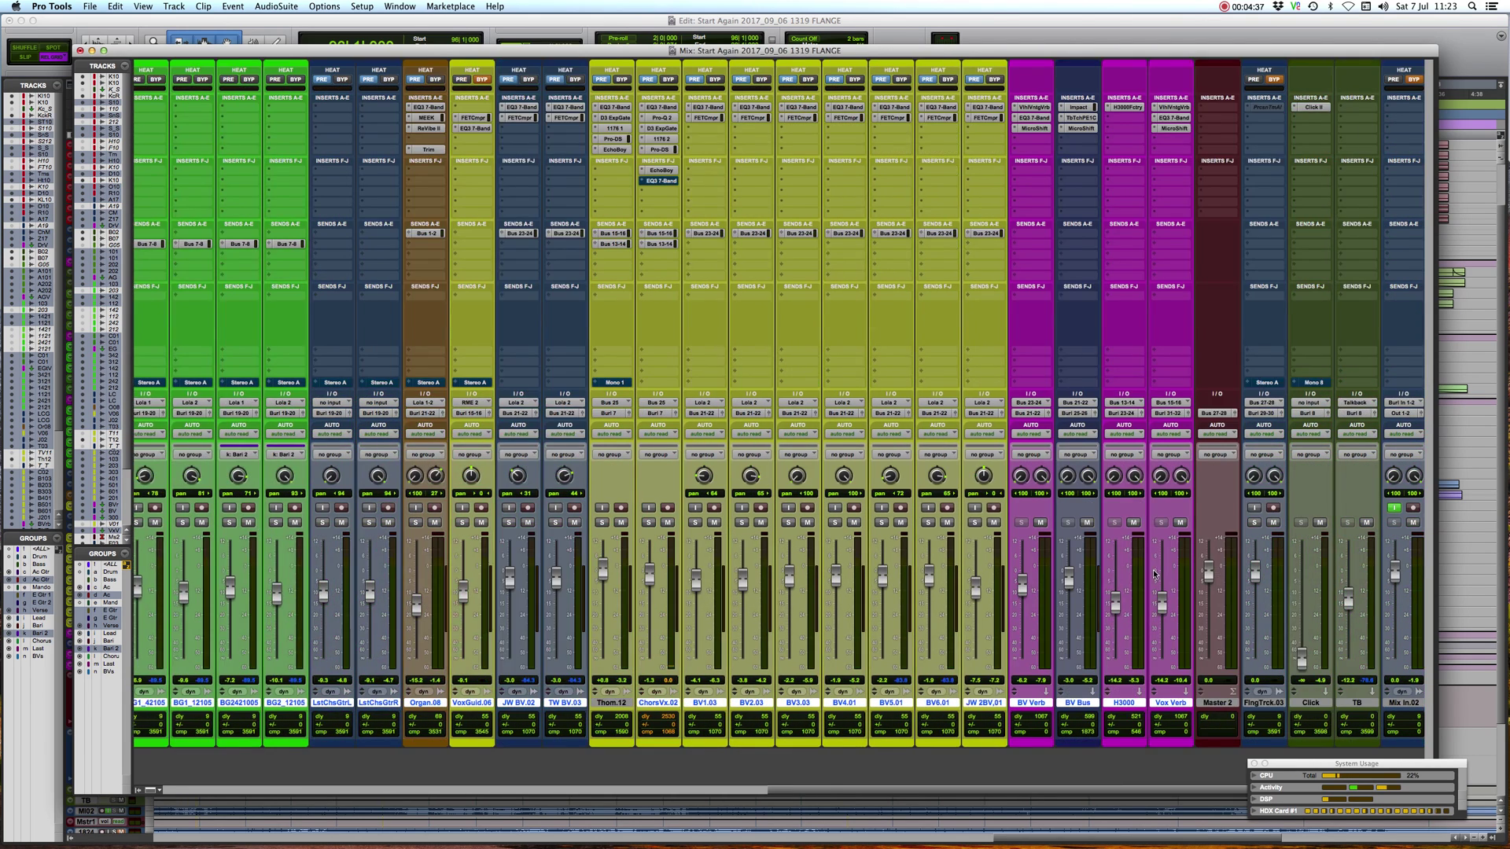
pyautogui.hscroll(4, 1154, 574)
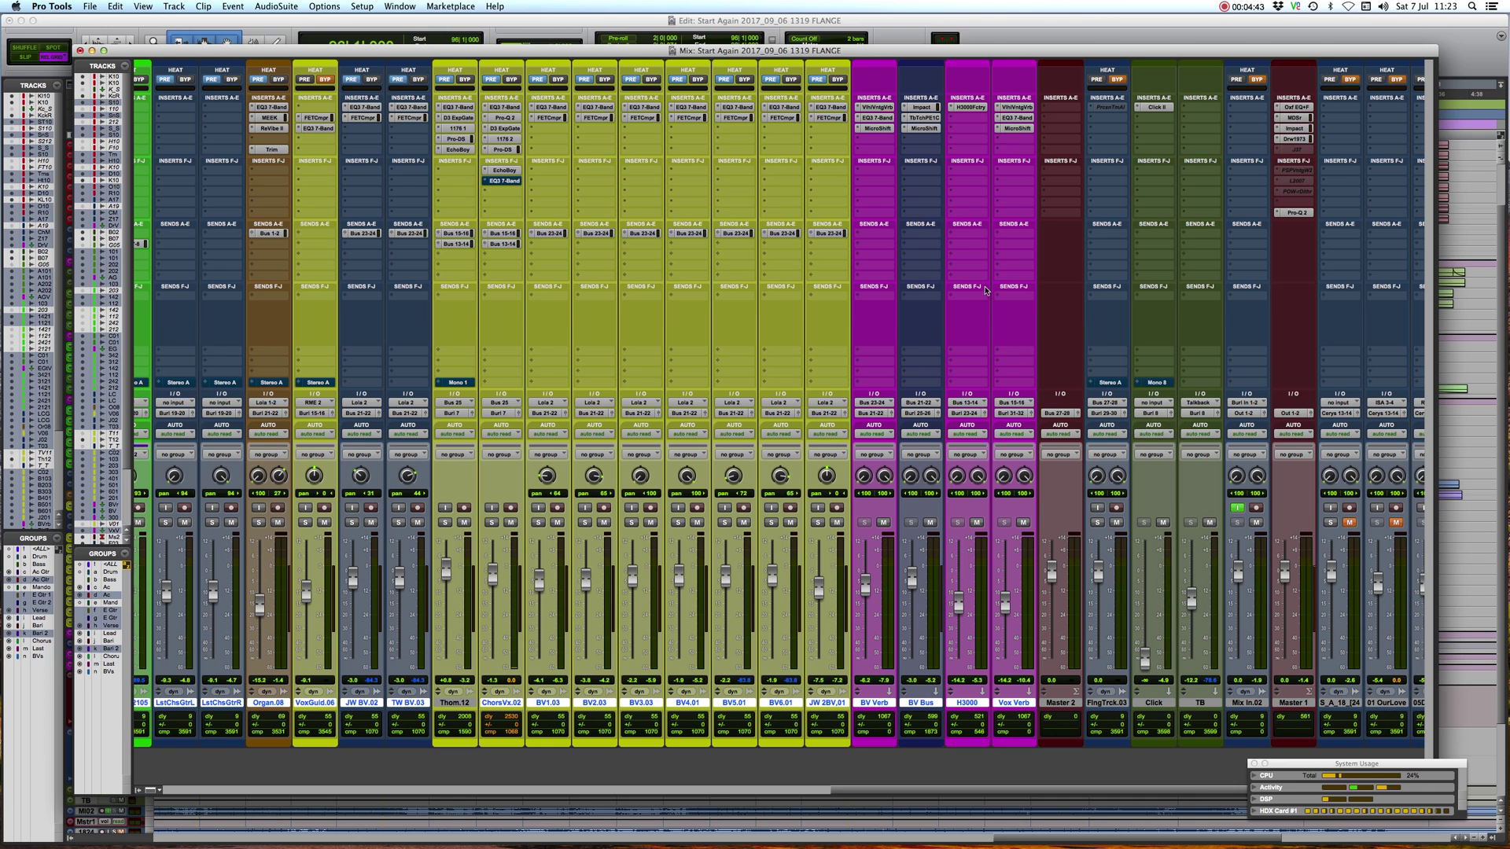
pyautogui.hscroll(-20, 985, 291)
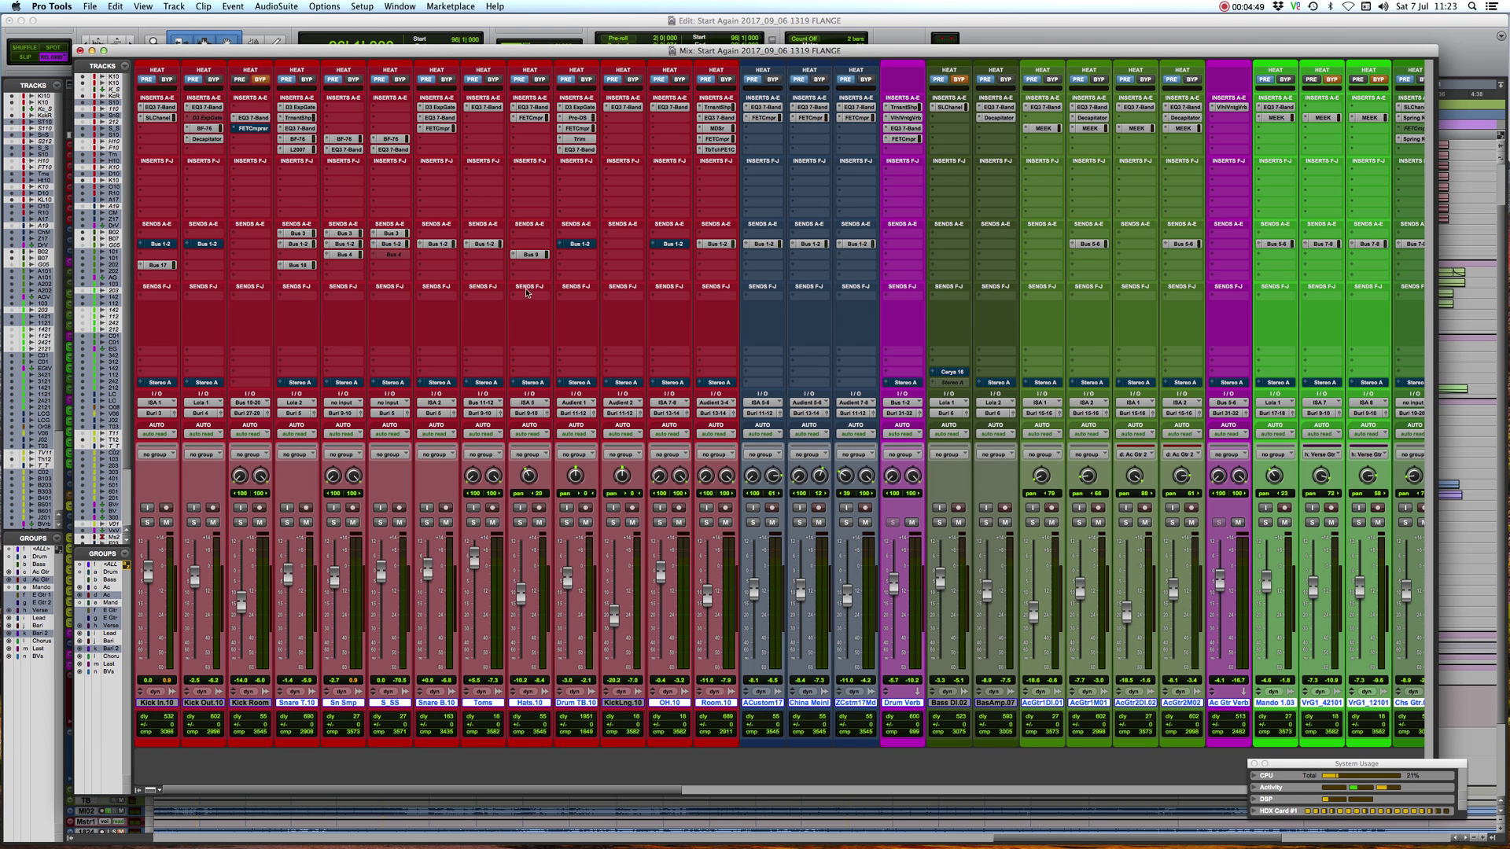
# Step: Route send F of the selected tracks to Bus 27-28 at 0.0 dB
pyautogui.click(377, 301)
pyautogui.moveTo(405, 330)
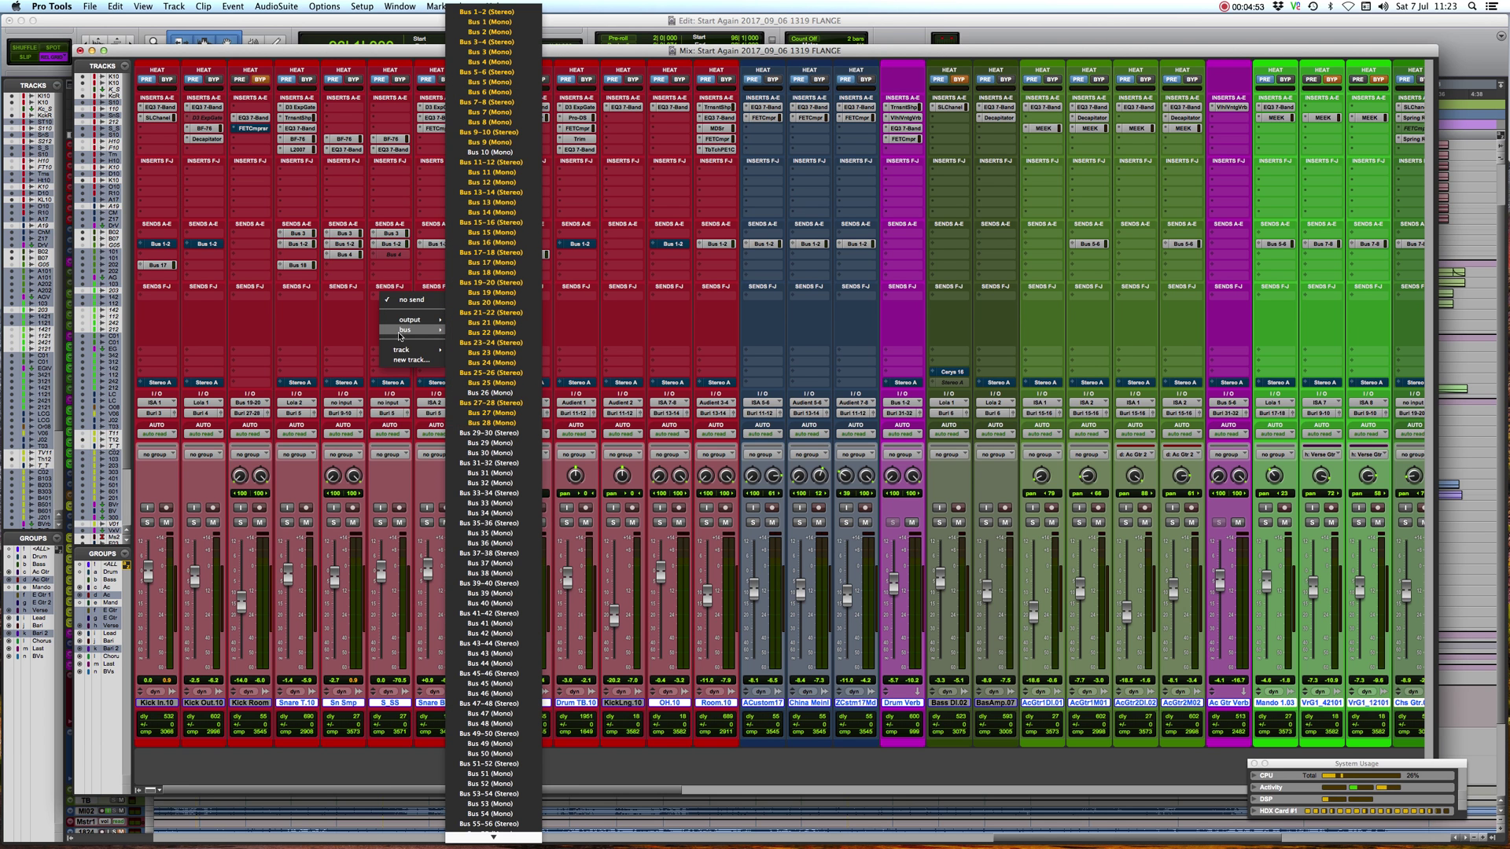
pyautogui.keyDown('alt'); pyautogui.keyDown('shift'); pyautogui.click(512, 404); pyautogui.keyUp('shift'); pyautogui.keyUp('alt')
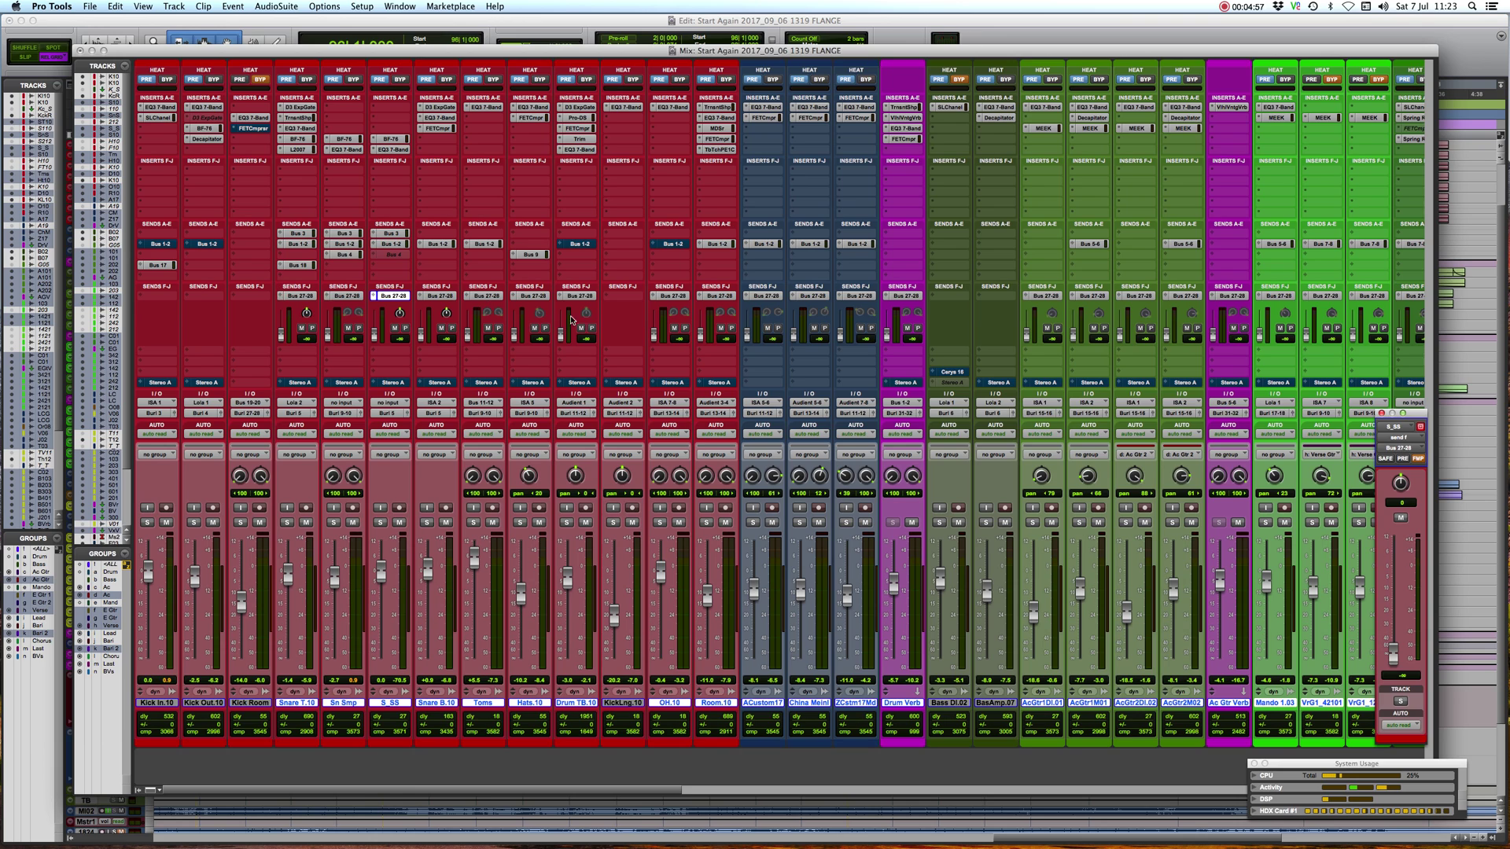
pyautogui.hscroll(15, 773, 341)
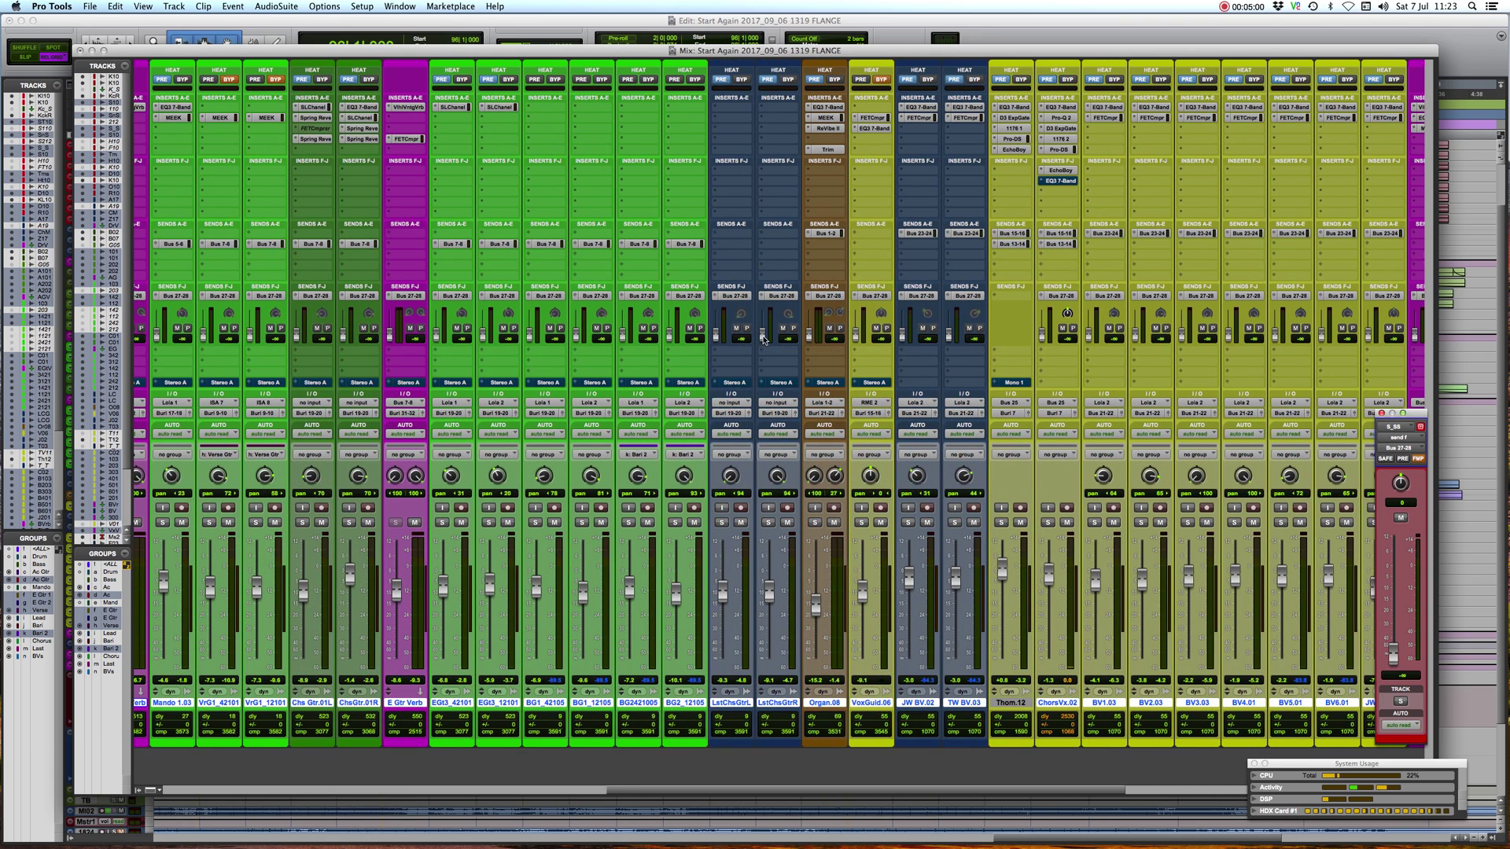
pyautogui.keyDown('alt'); pyautogui.keyDown('shift'); pyautogui.click(763, 338); pyautogui.keyUp('shift'); pyautogui.keyUp('alt')
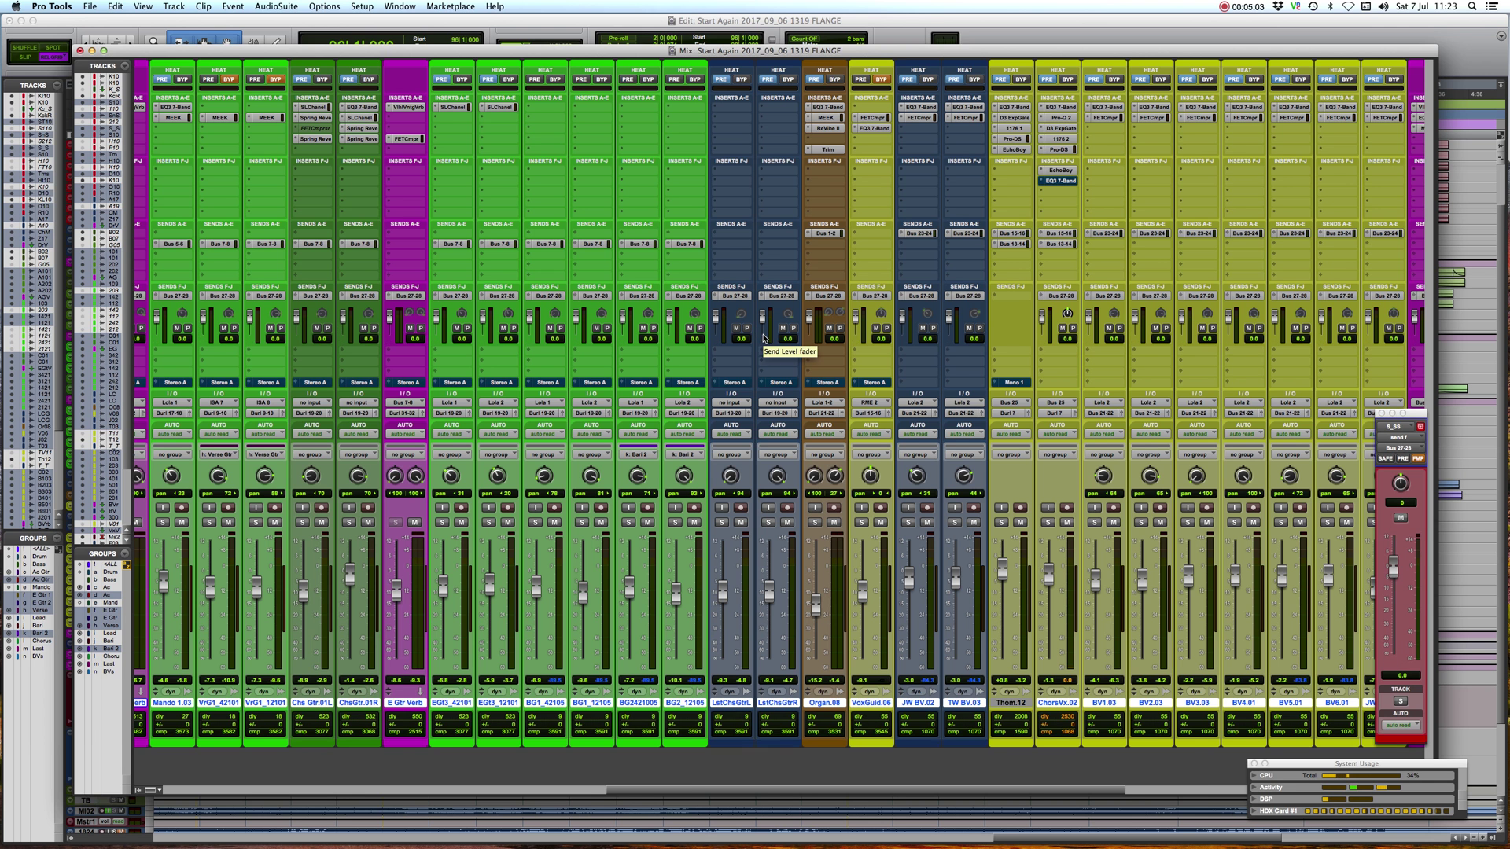
# Step: Lower Master 2 to -1.9 and return to the Edit window
pyautogui.hscroll(14, 997, 368)
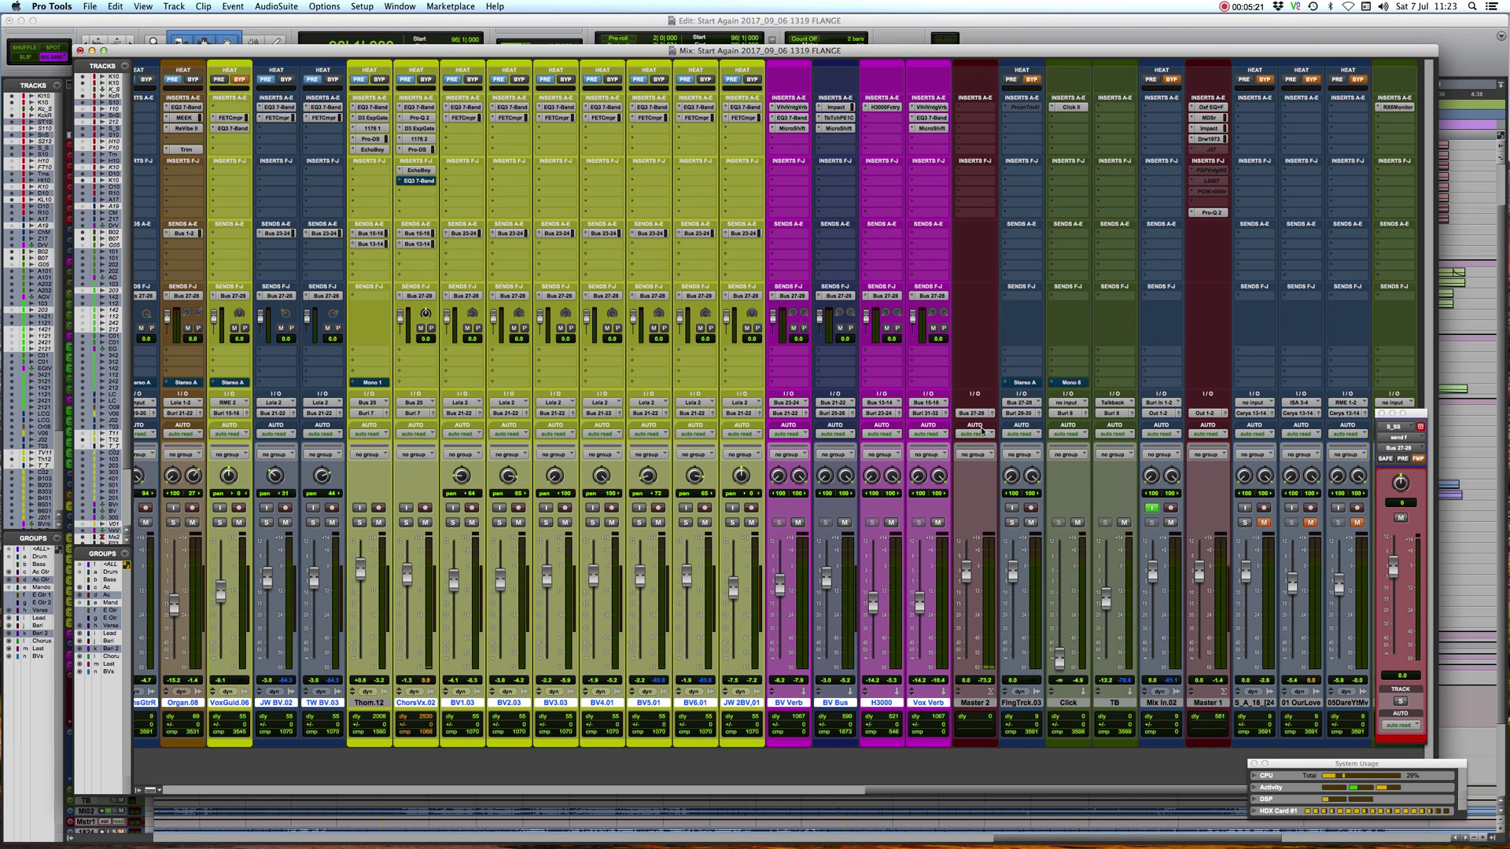
pyautogui.moveTo(968, 580); pyautogui.dragTo(971, 621)
pyautogui.press('super+equal')
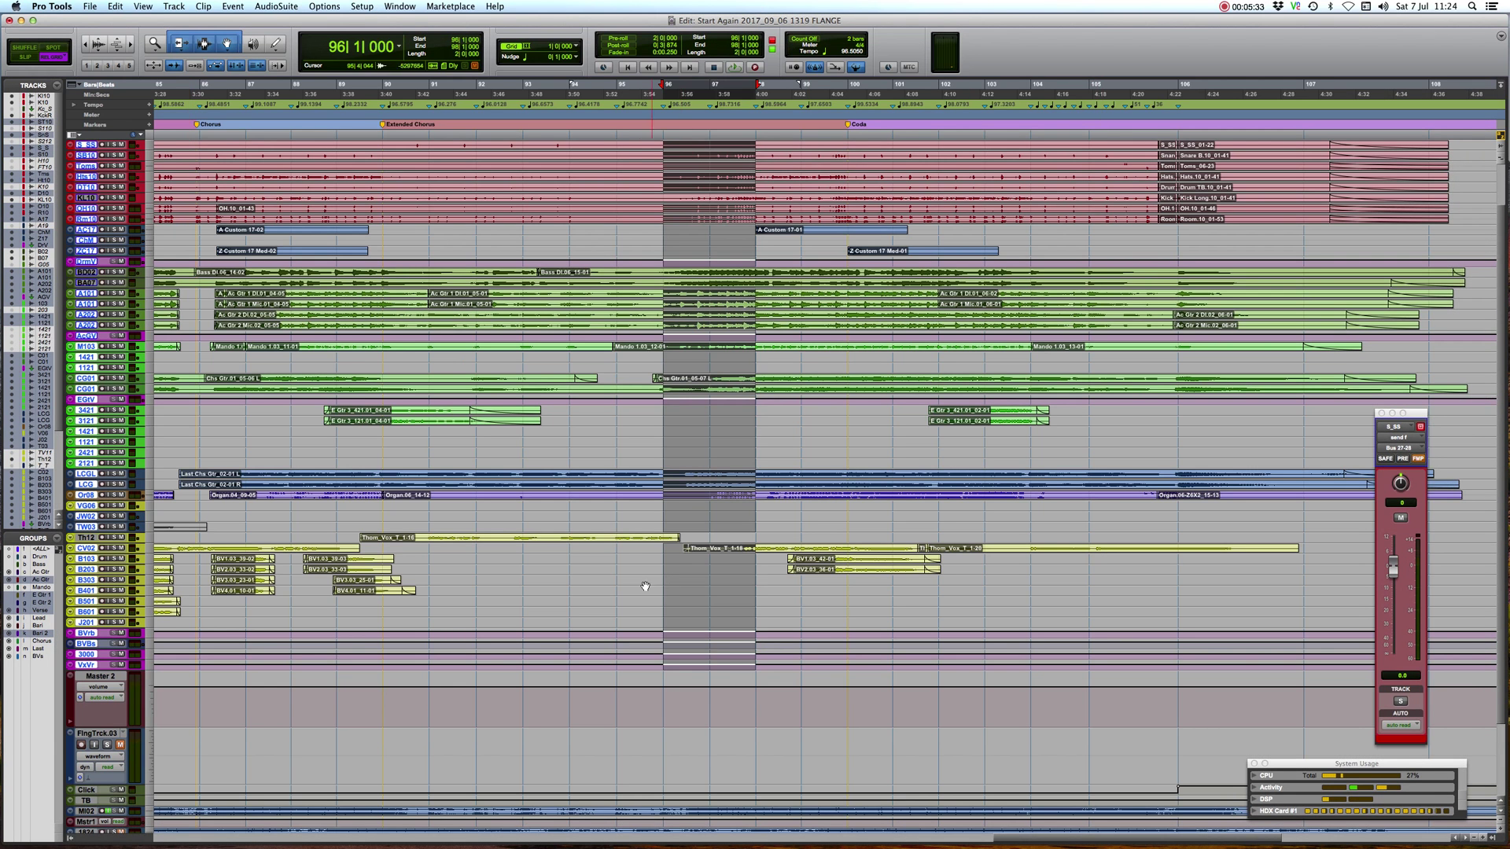
# Step: Record a flange pass over bars 95–97 on FlngTrck.03
pyautogui.click(618, 568)
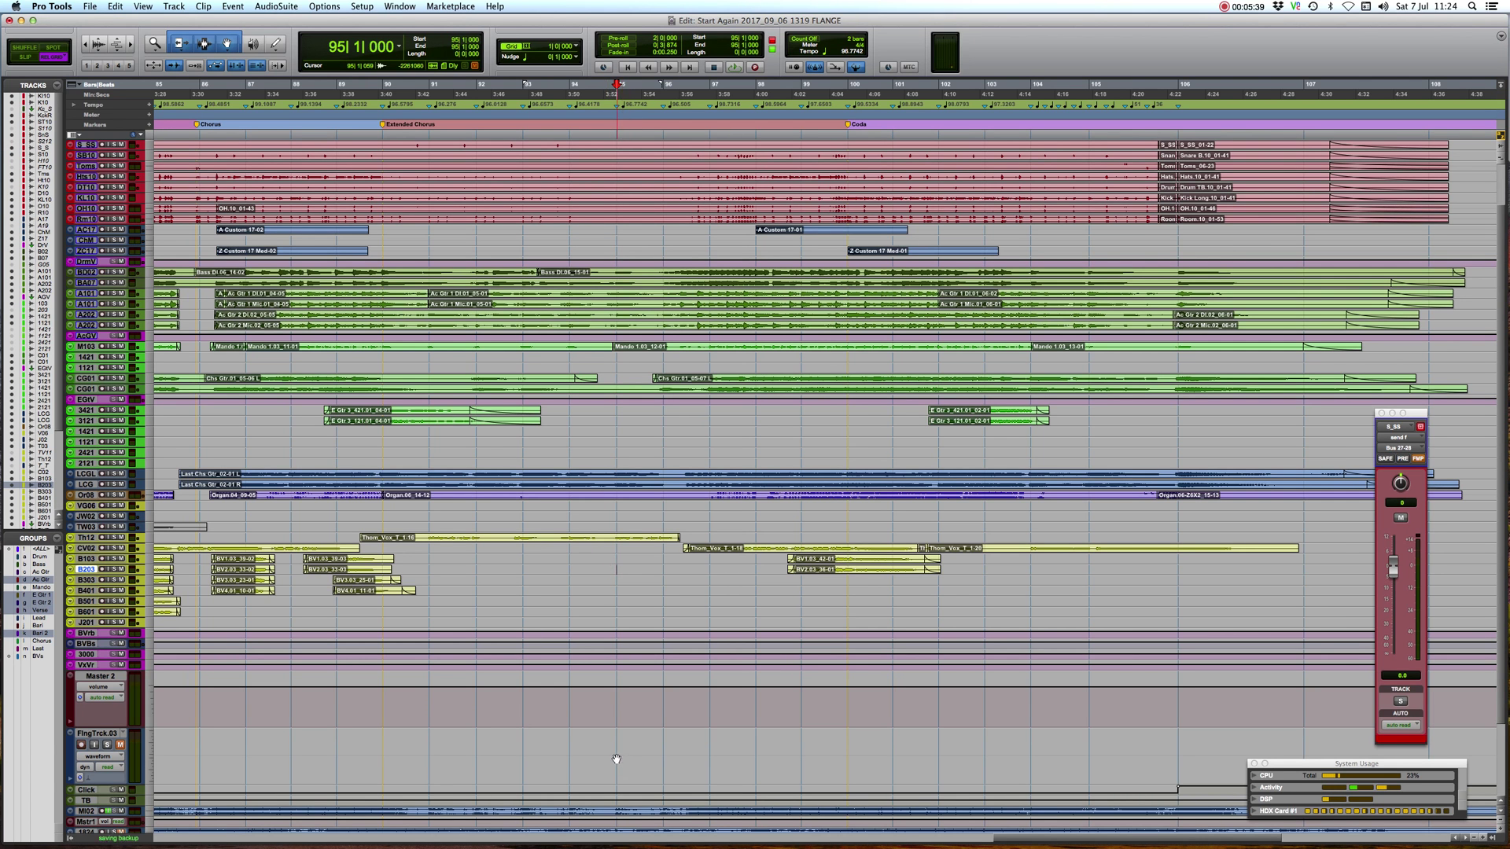
pyautogui.moveTo(619, 759); pyautogui.dragTo(802, 754)
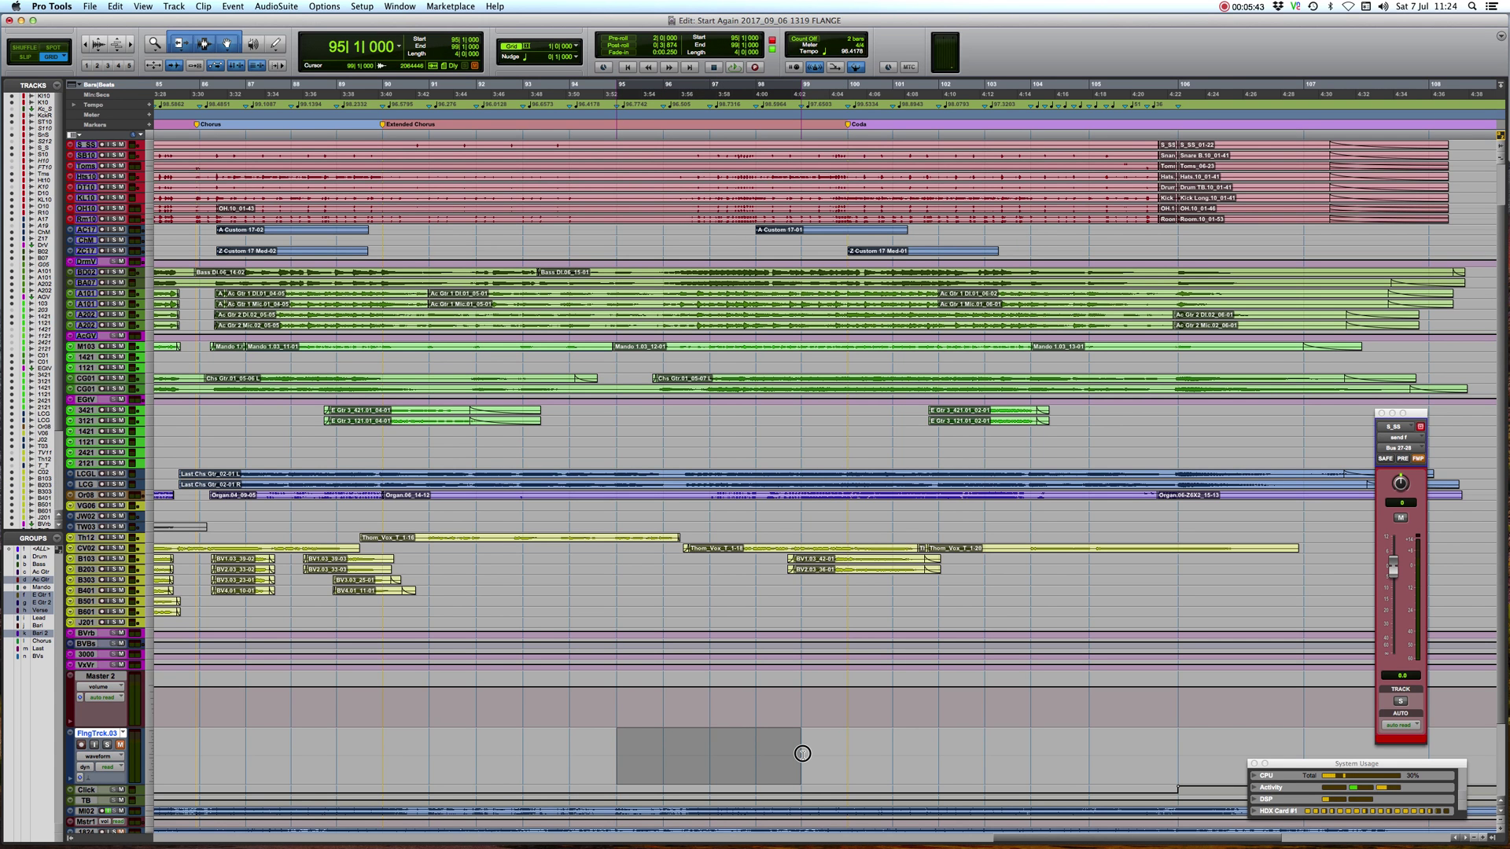
pyautogui.press('super+space')
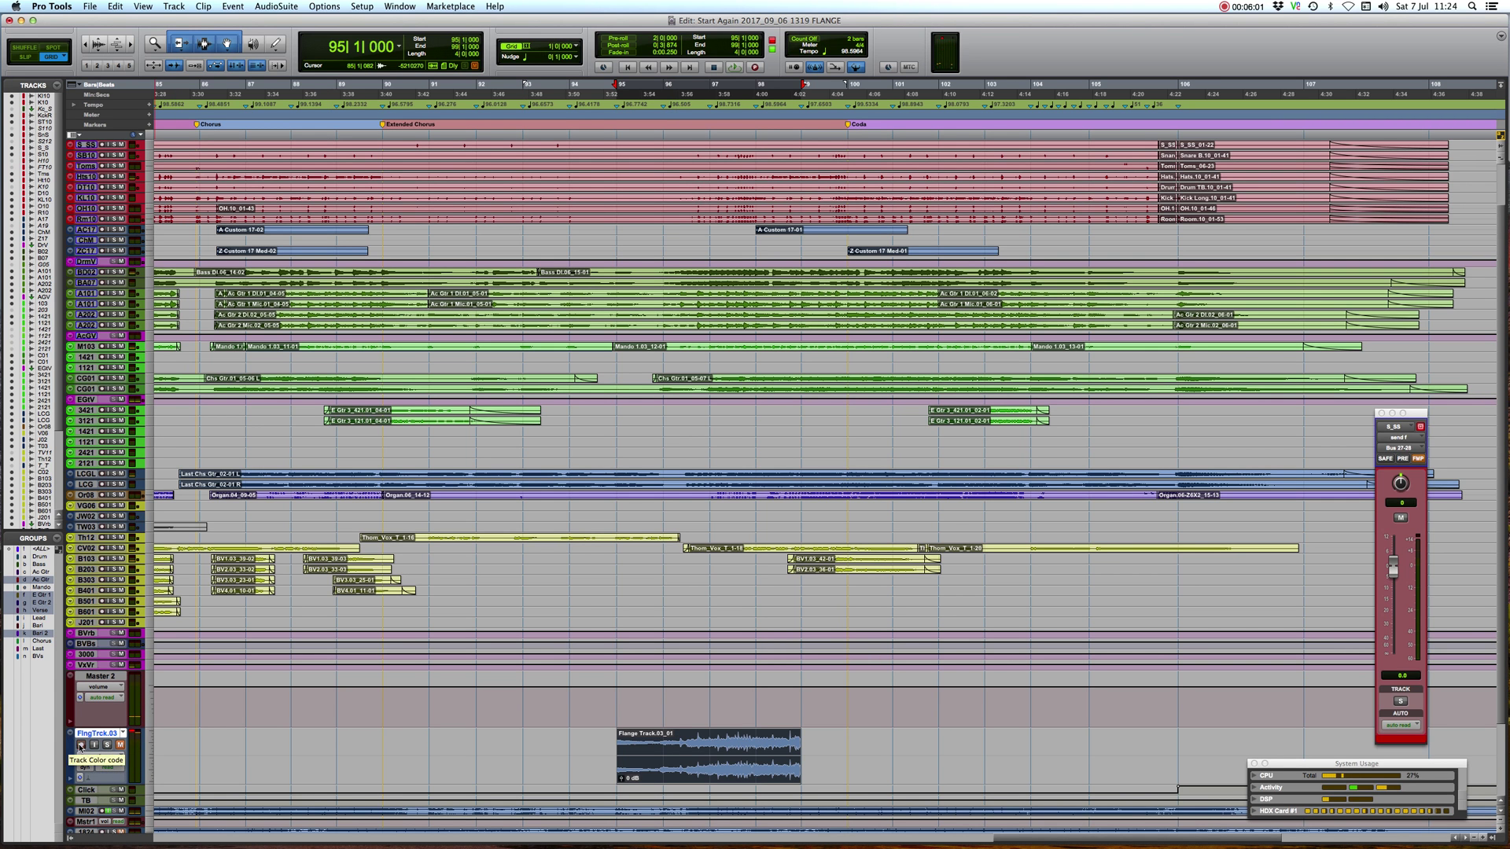
# Step: Solo FlngTrck.03 and audition the recorded Flange Track.03_01 clip from bar 95
pyautogui.click(111, 745)
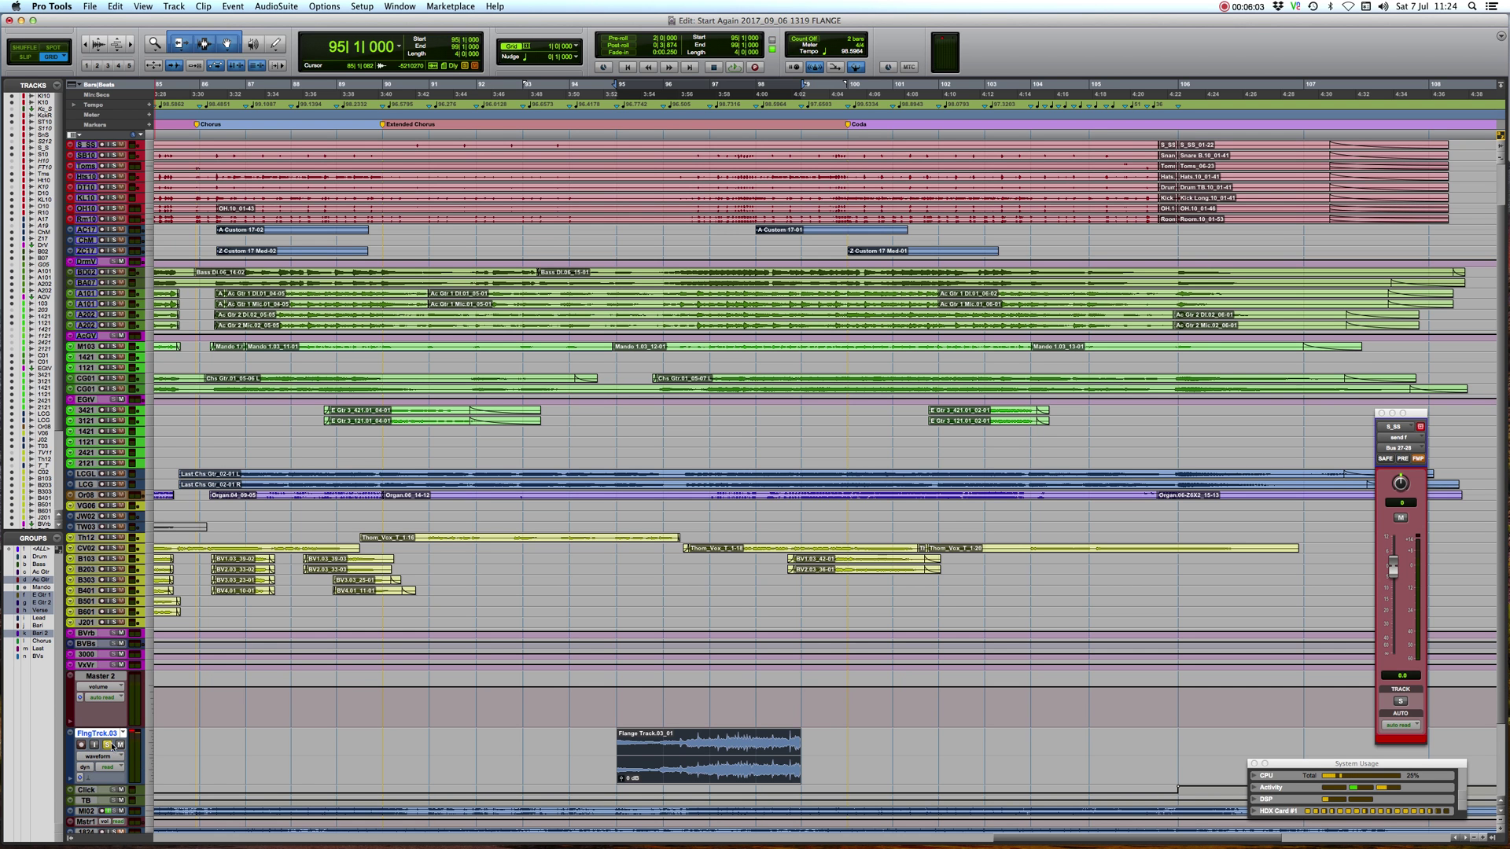
pyautogui.click(648, 747)
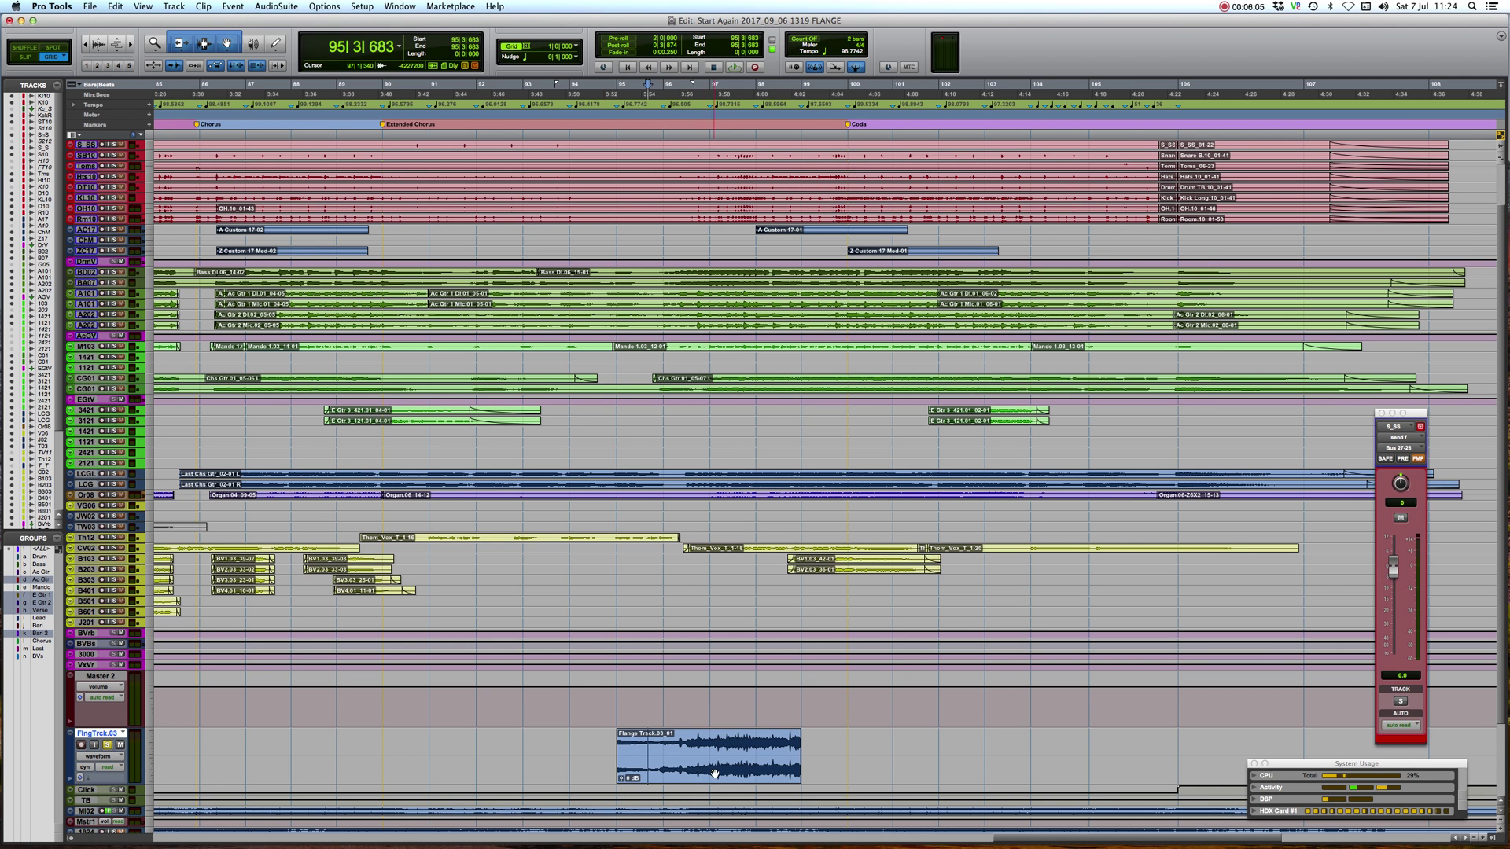
pyautogui.hotkey('alt', 'Tab')
pyautogui.press('space')
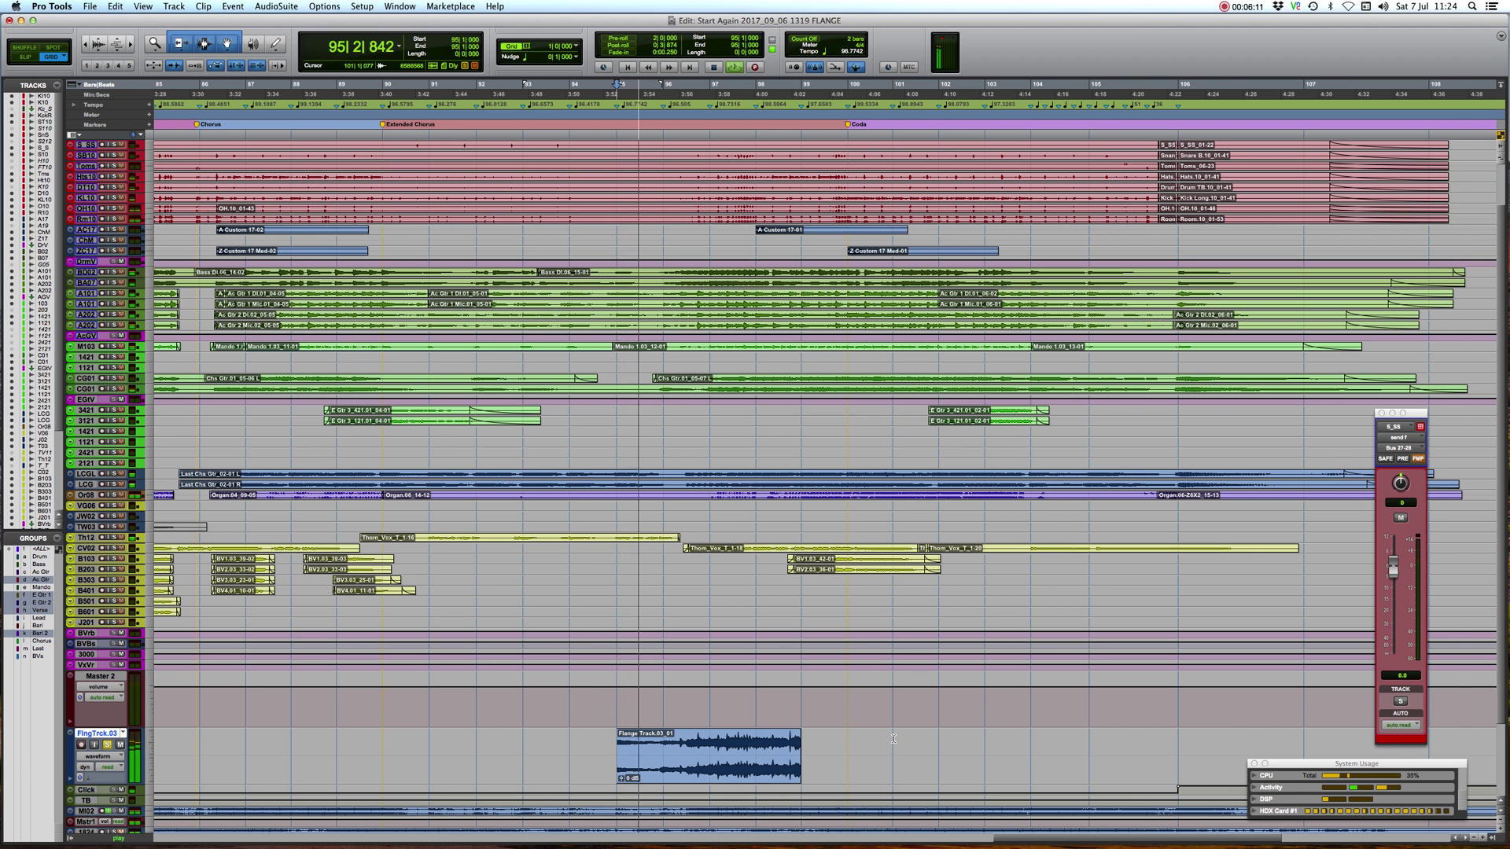
pyautogui.press('super+equal')
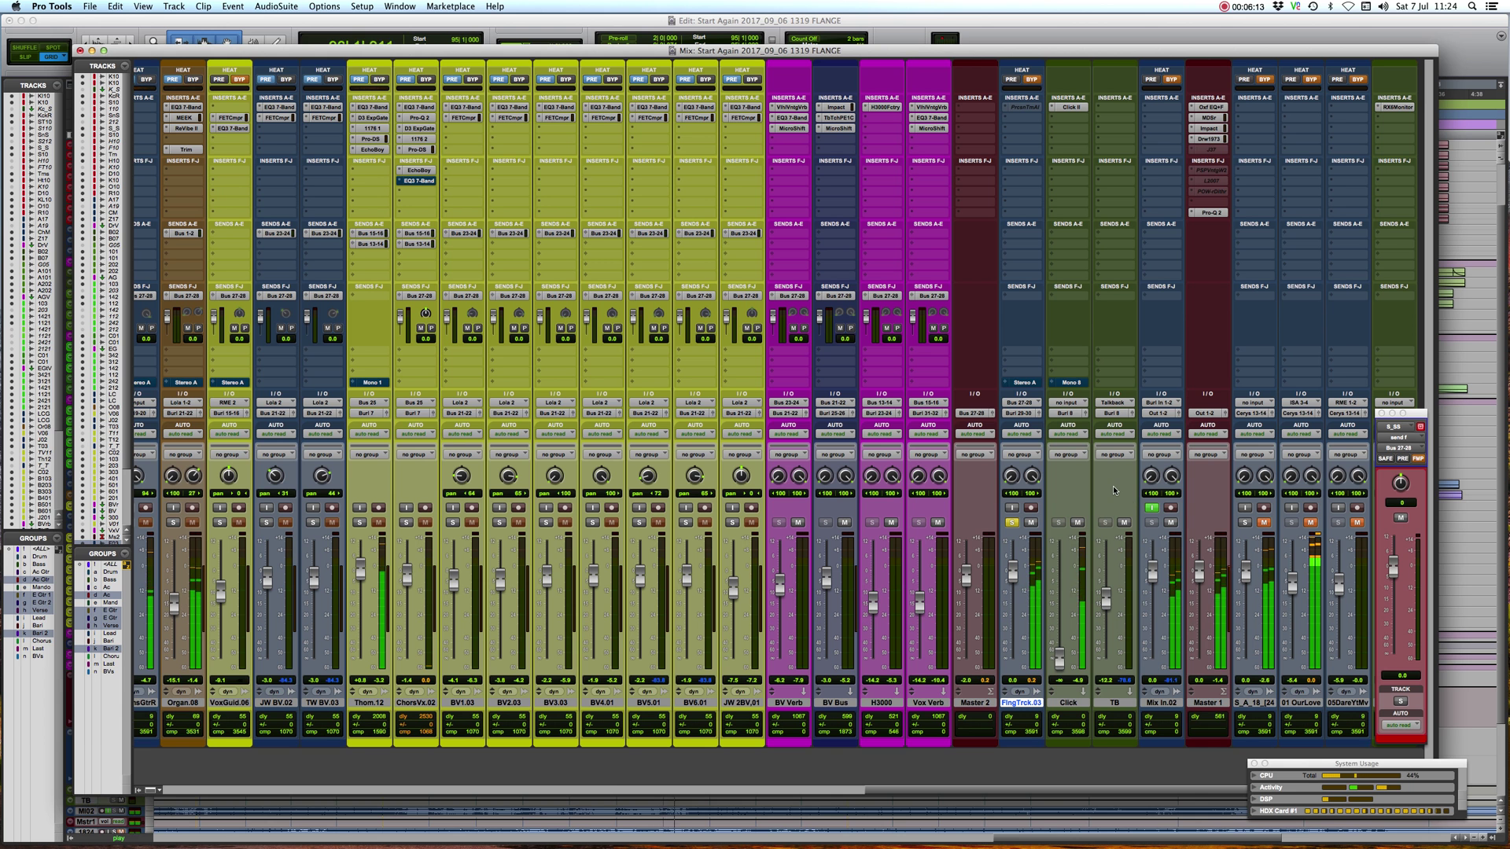
pyautogui.press('super+equal')
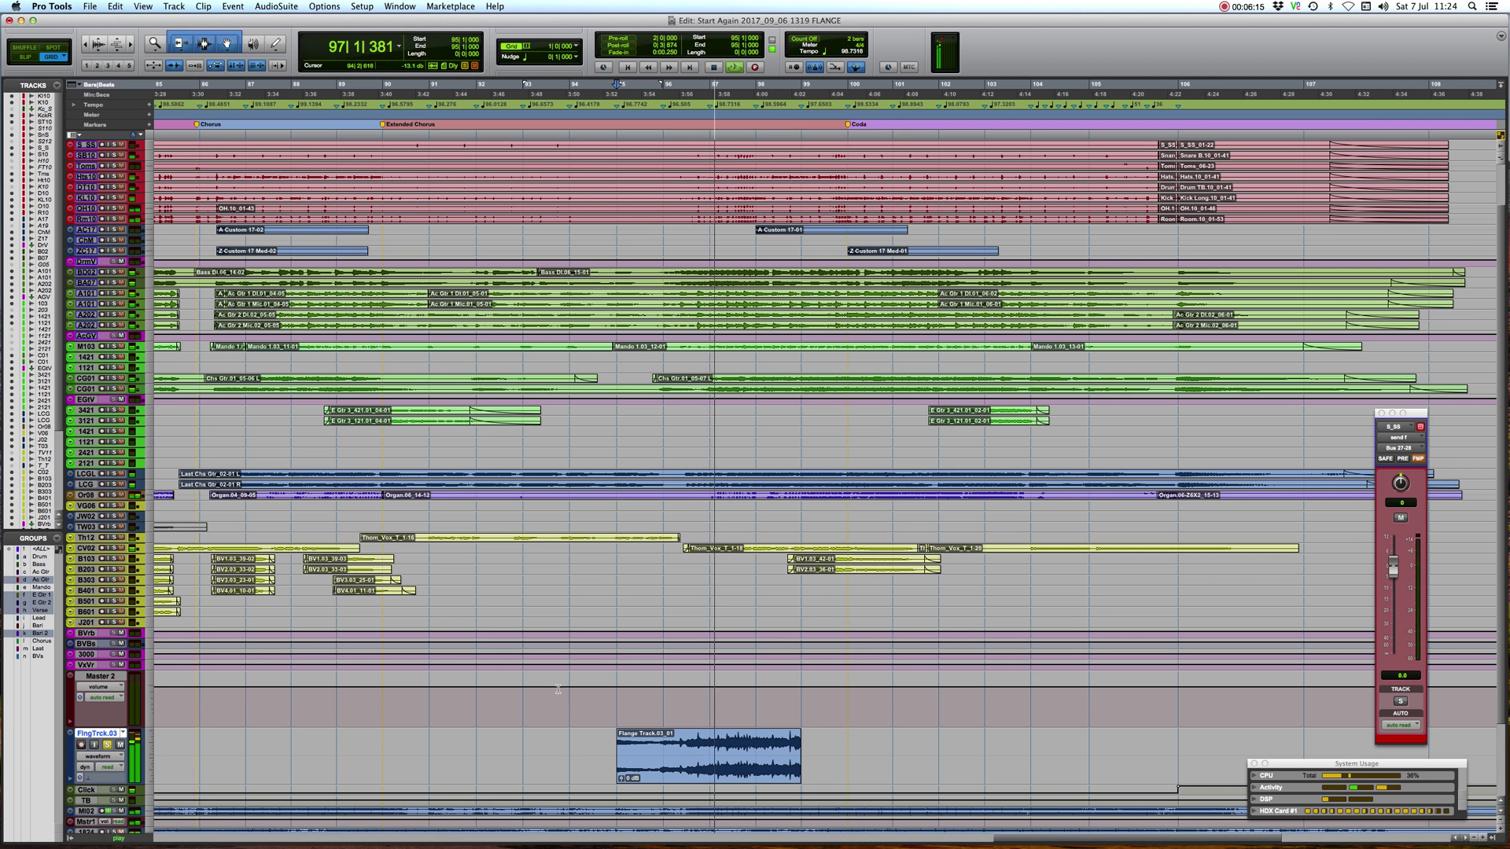
pyautogui.press('space')
# Step: Delete the Flange Track.03_01 clip, check the mixer, and return to the Edit window
pyautogui.click(670, 781)
pyautogui.press('Delete')
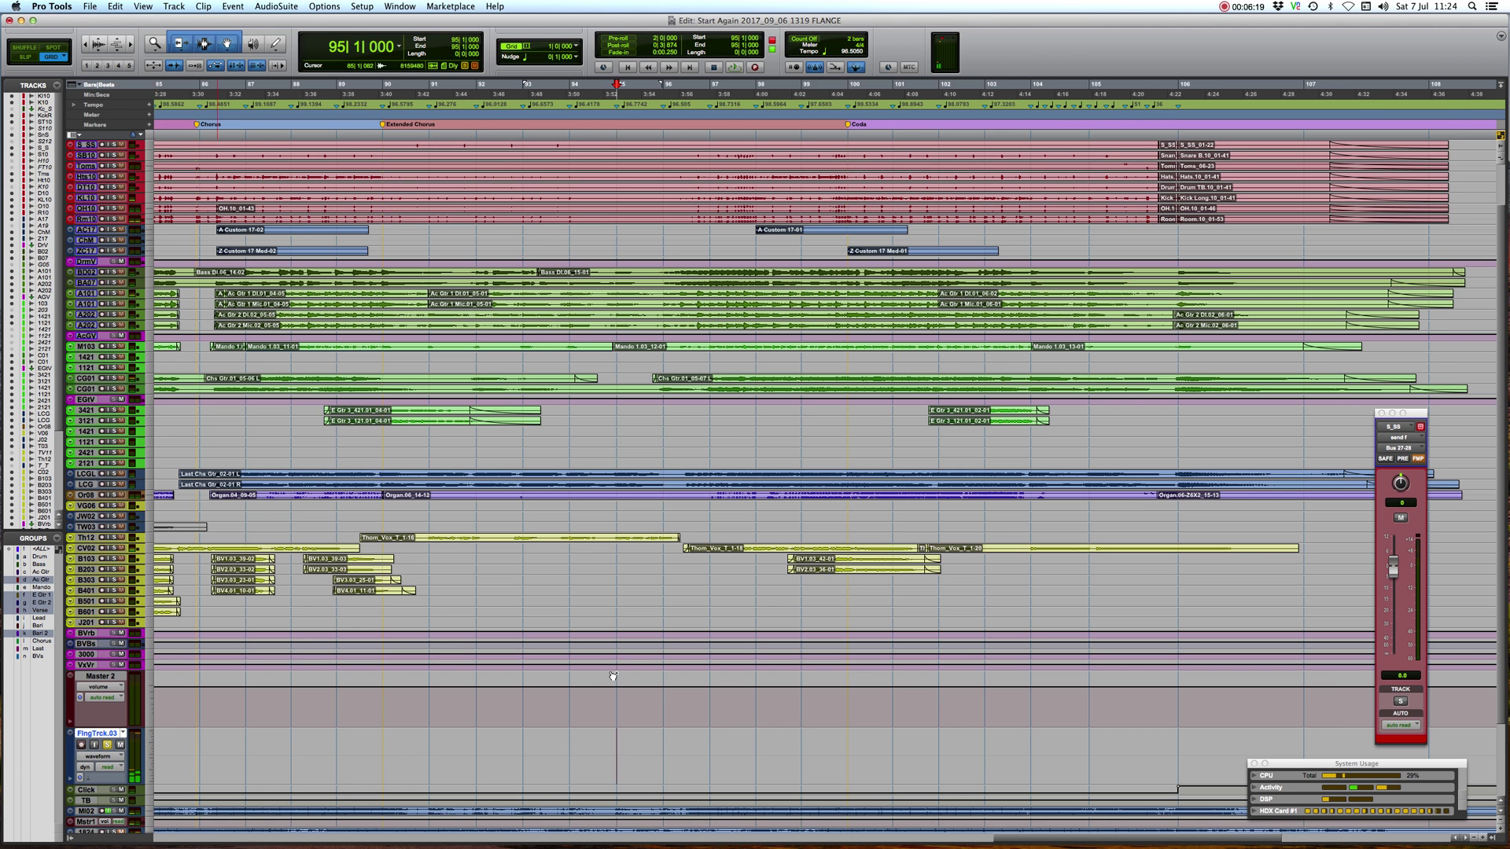
pyautogui.press('super+equal')
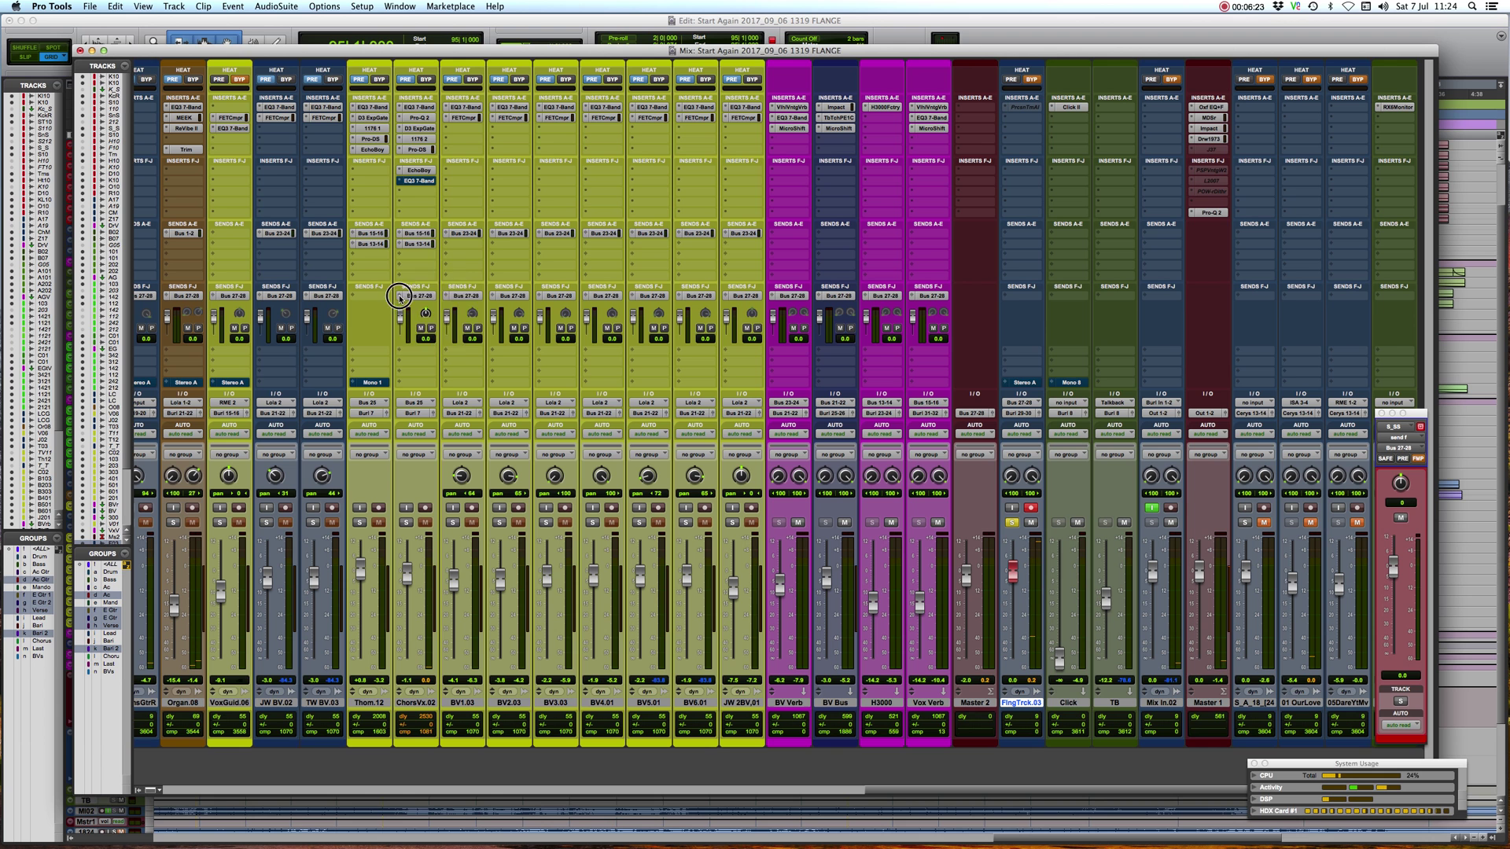
pyautogui.moveTo(398, 297); pyautogui.dragTo(601, 393)
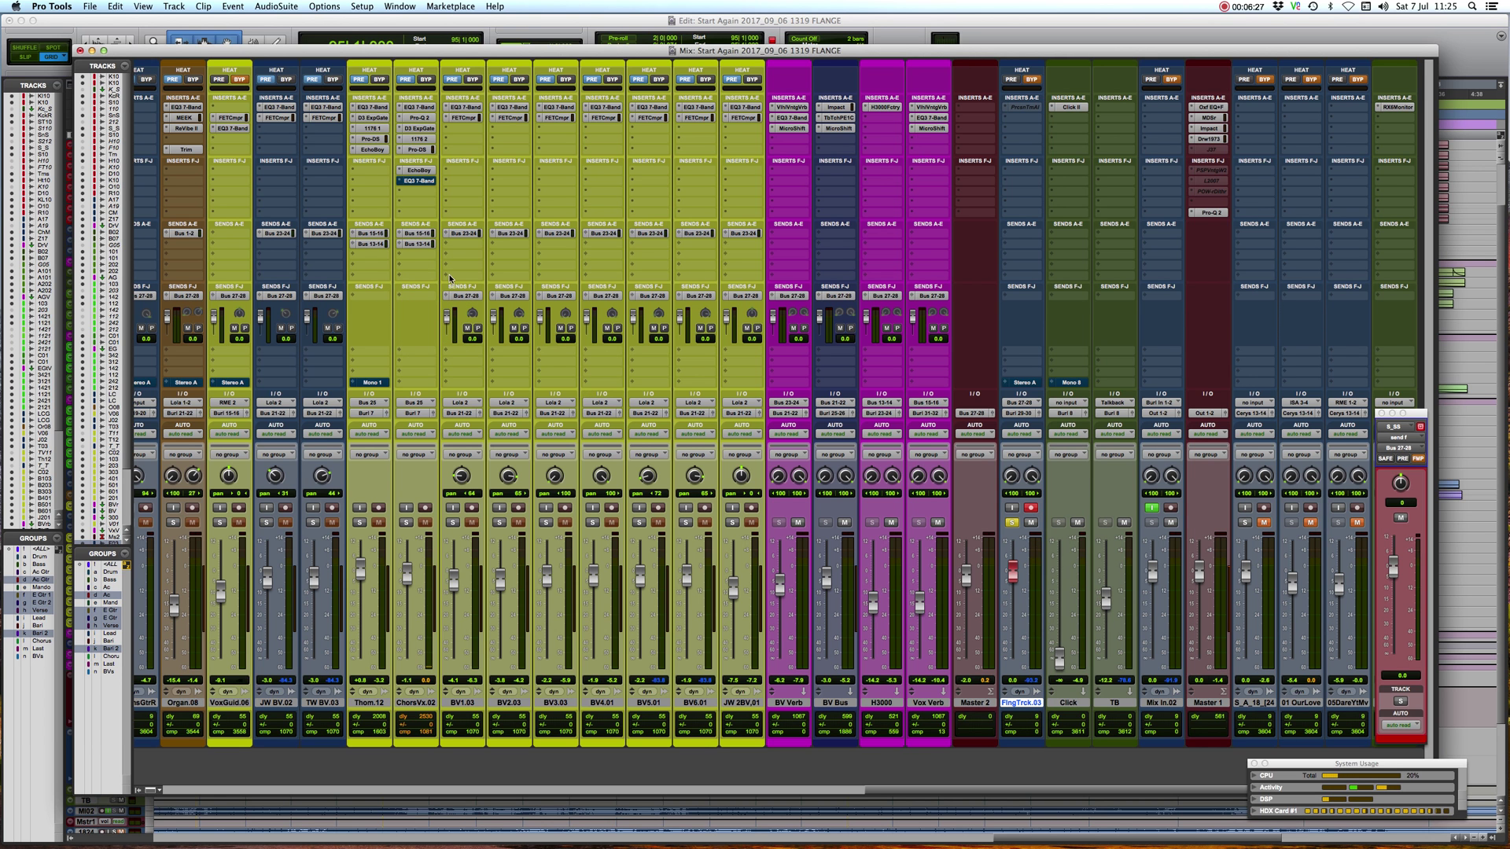
pyautogui.press('super+equal')
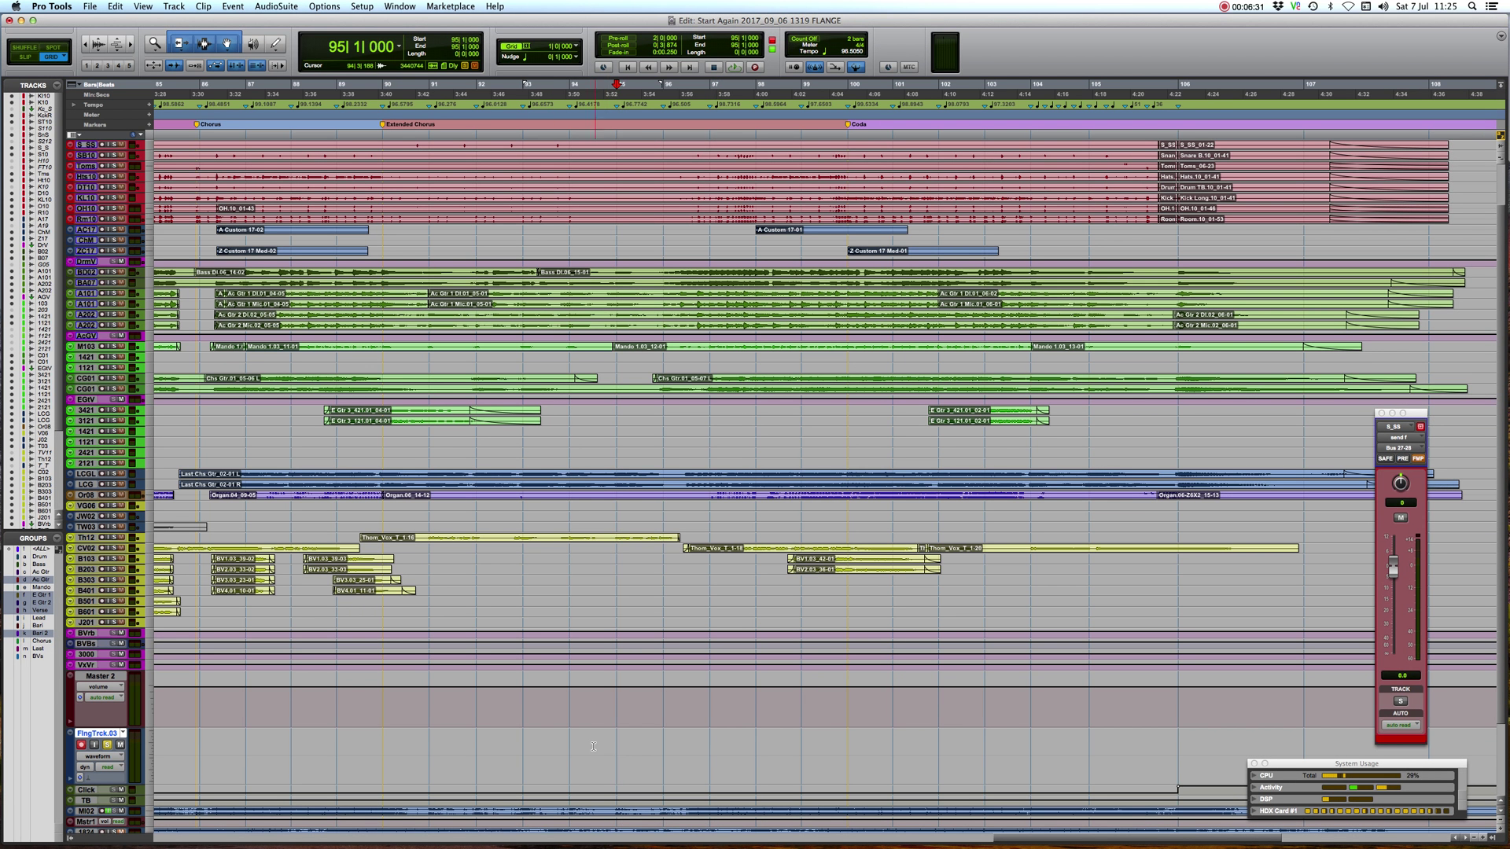
# Step: Record a new flange take over bars 95–99 on FlngTrck.03
pyautogui.moveTo(622, 756); pyautogui.dragTo(818, 748)
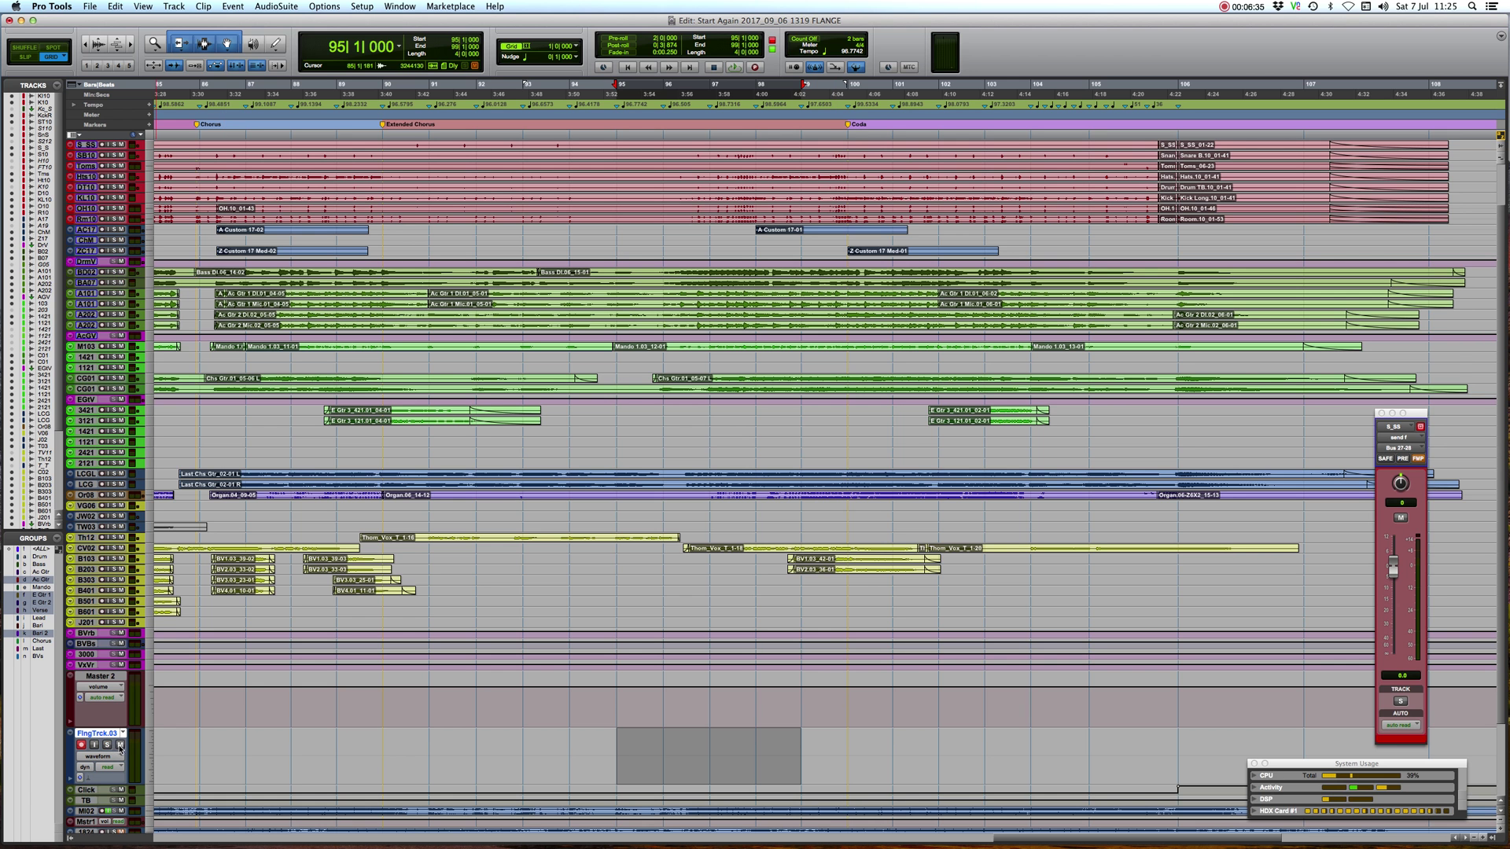
pyautogui.press('super+space')
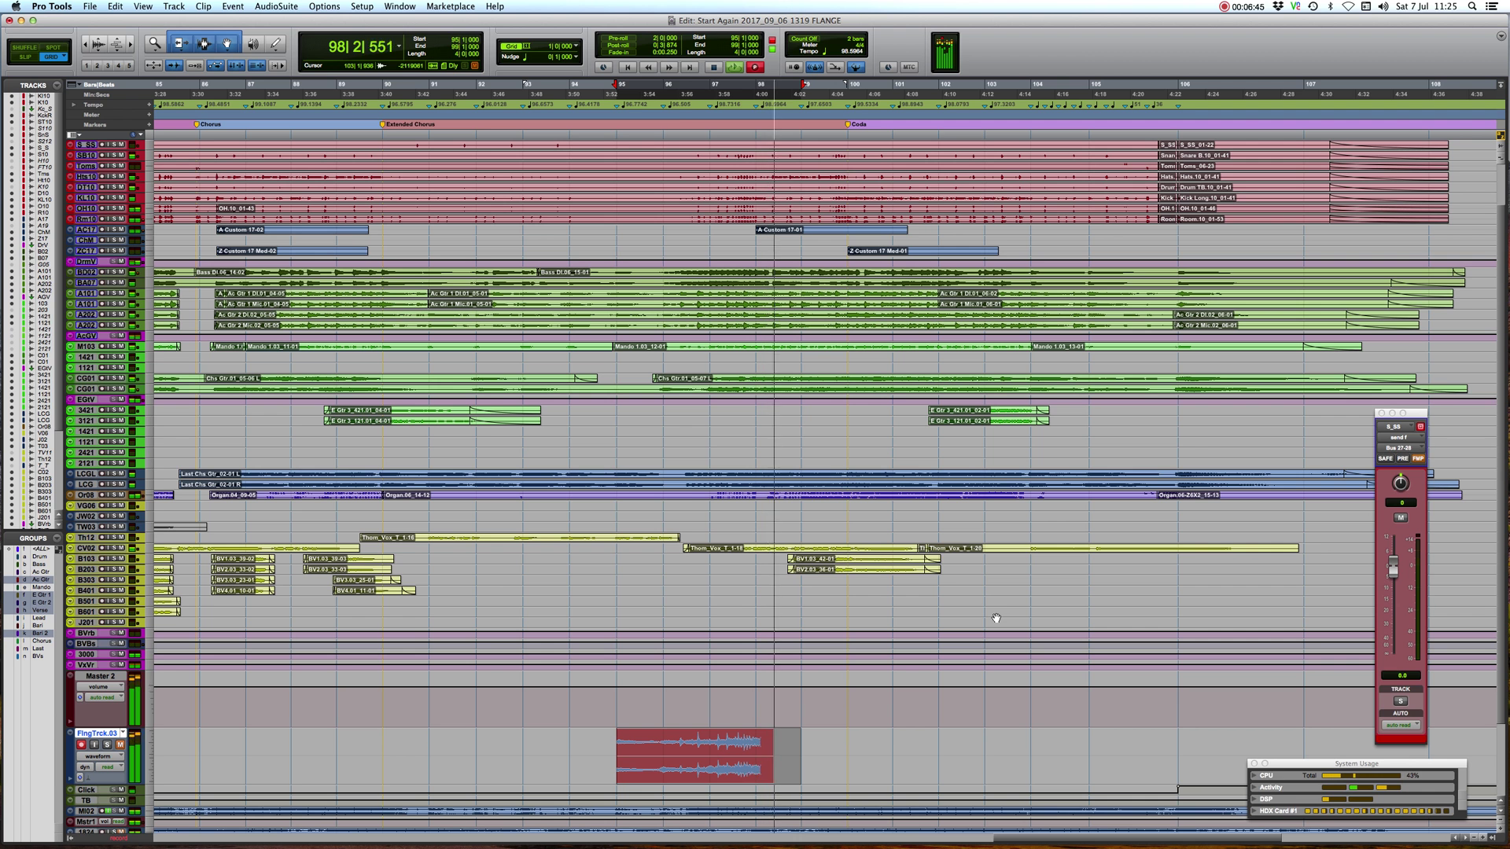
pyautogui.press('space')
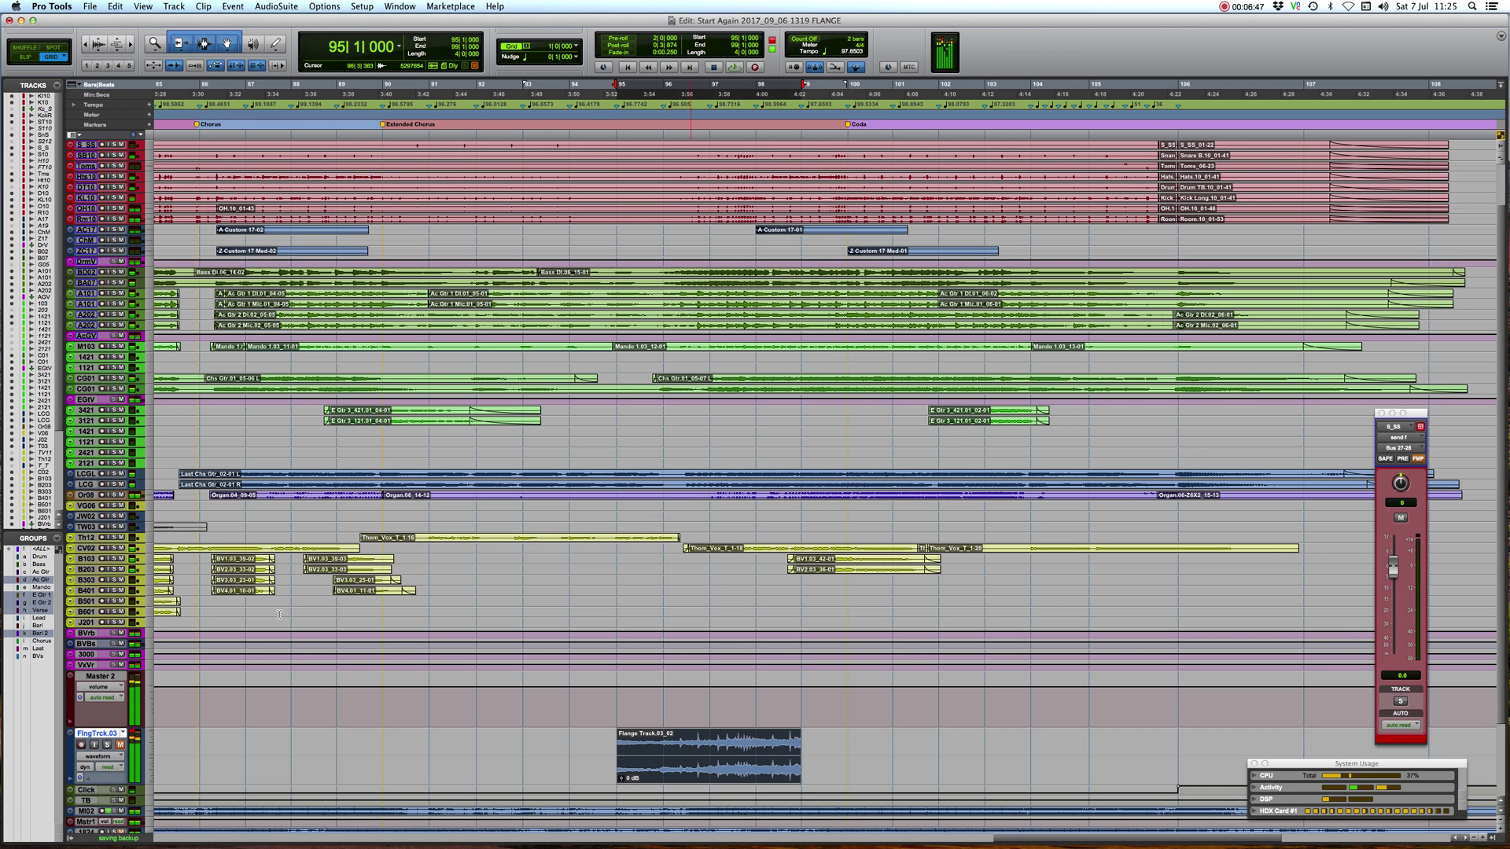
# Step: Select the new Flange Track.03_02 take, check the mixer, and return to the Edit window
pyautogui.click(120, 743)
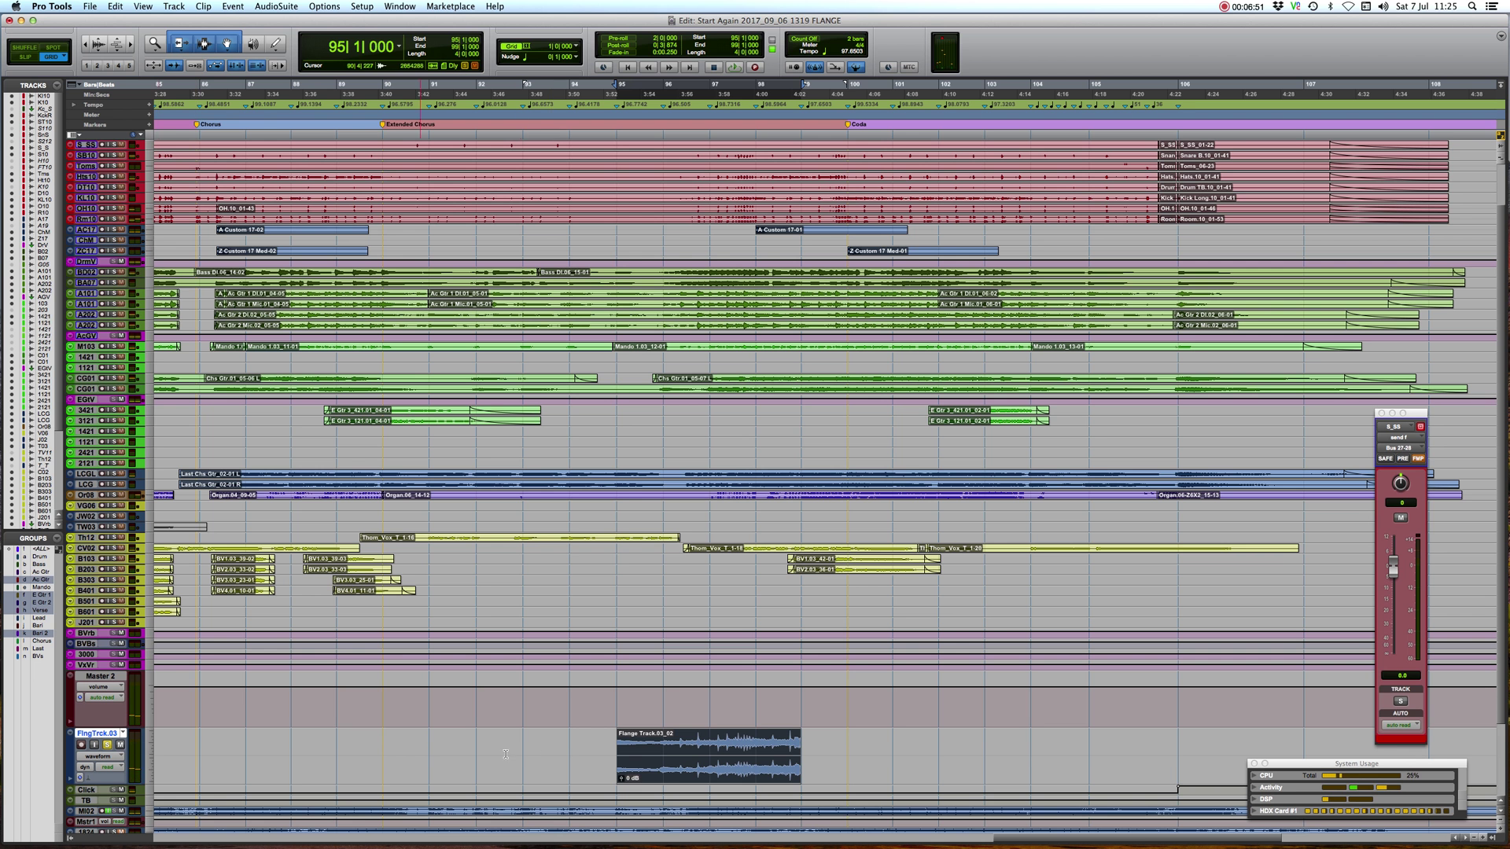
pyautogui.click(588, 743)
pyautogui.click(700, 751)
pyautogui.press('super+equal')
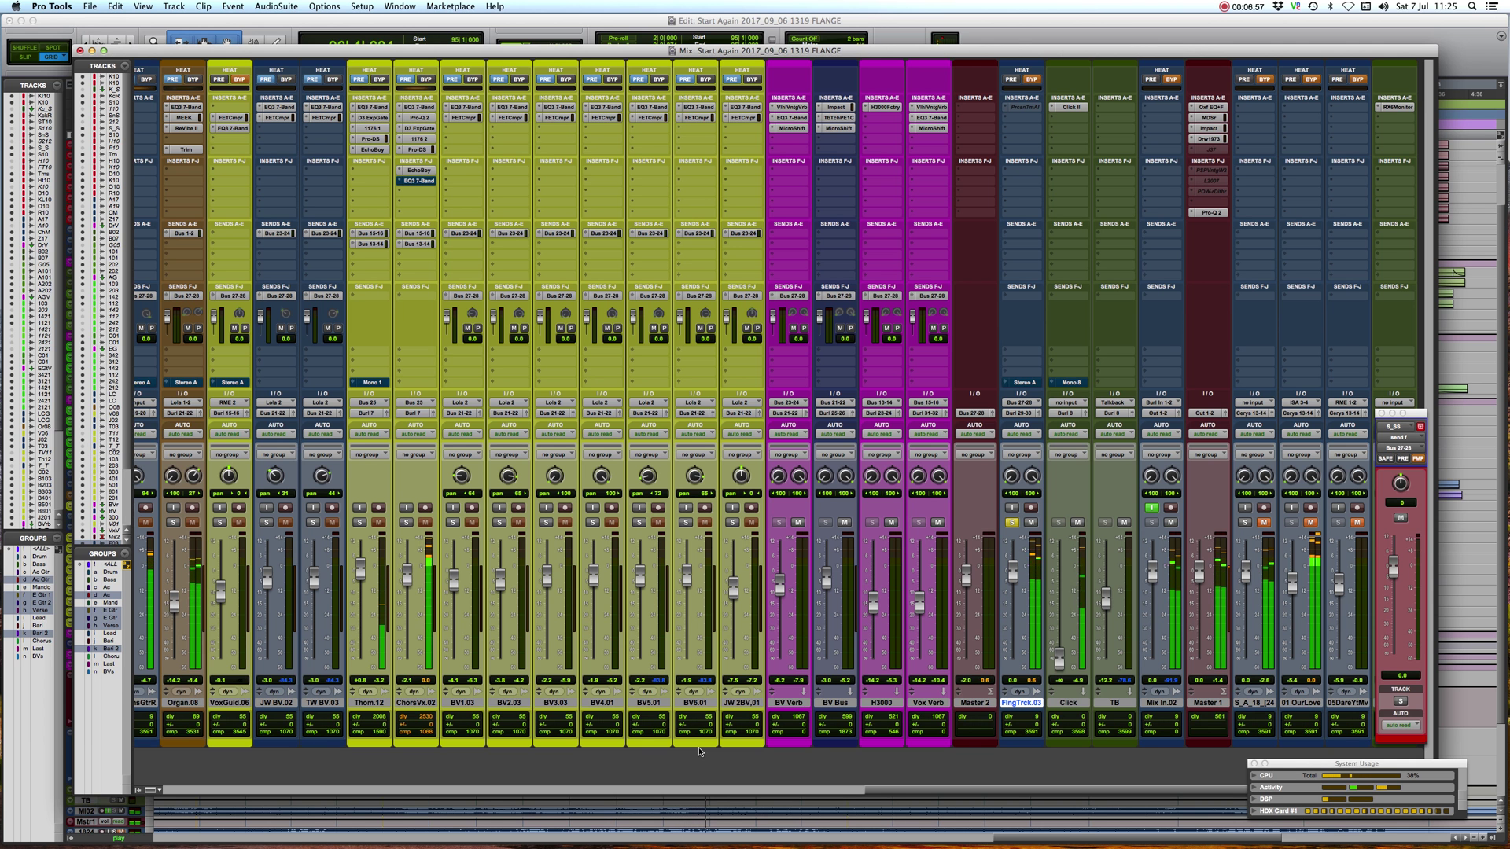
pyautogui.press('super+equal')
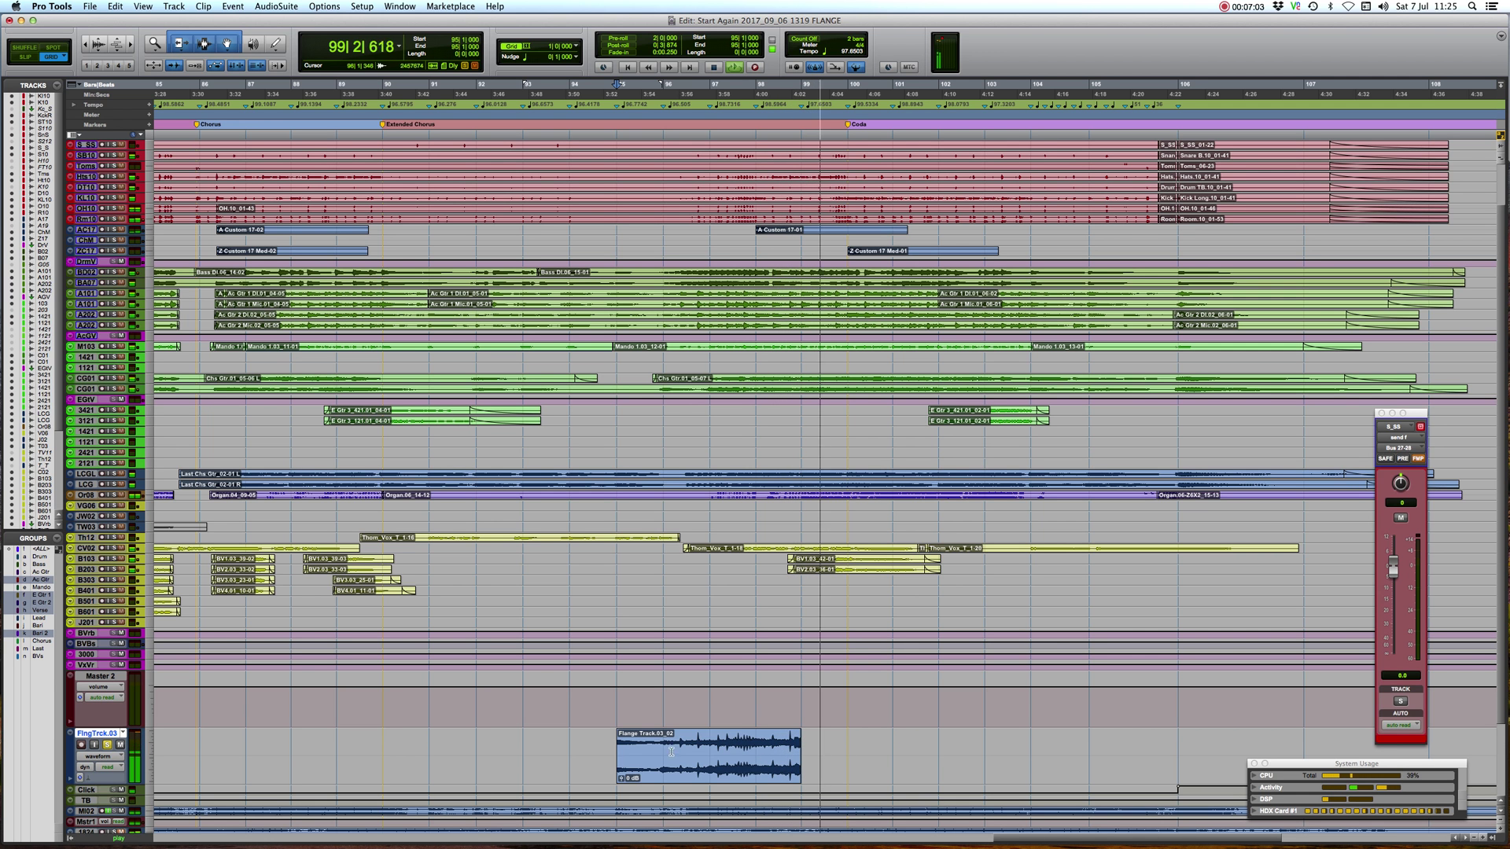
pyautogui.press('space')
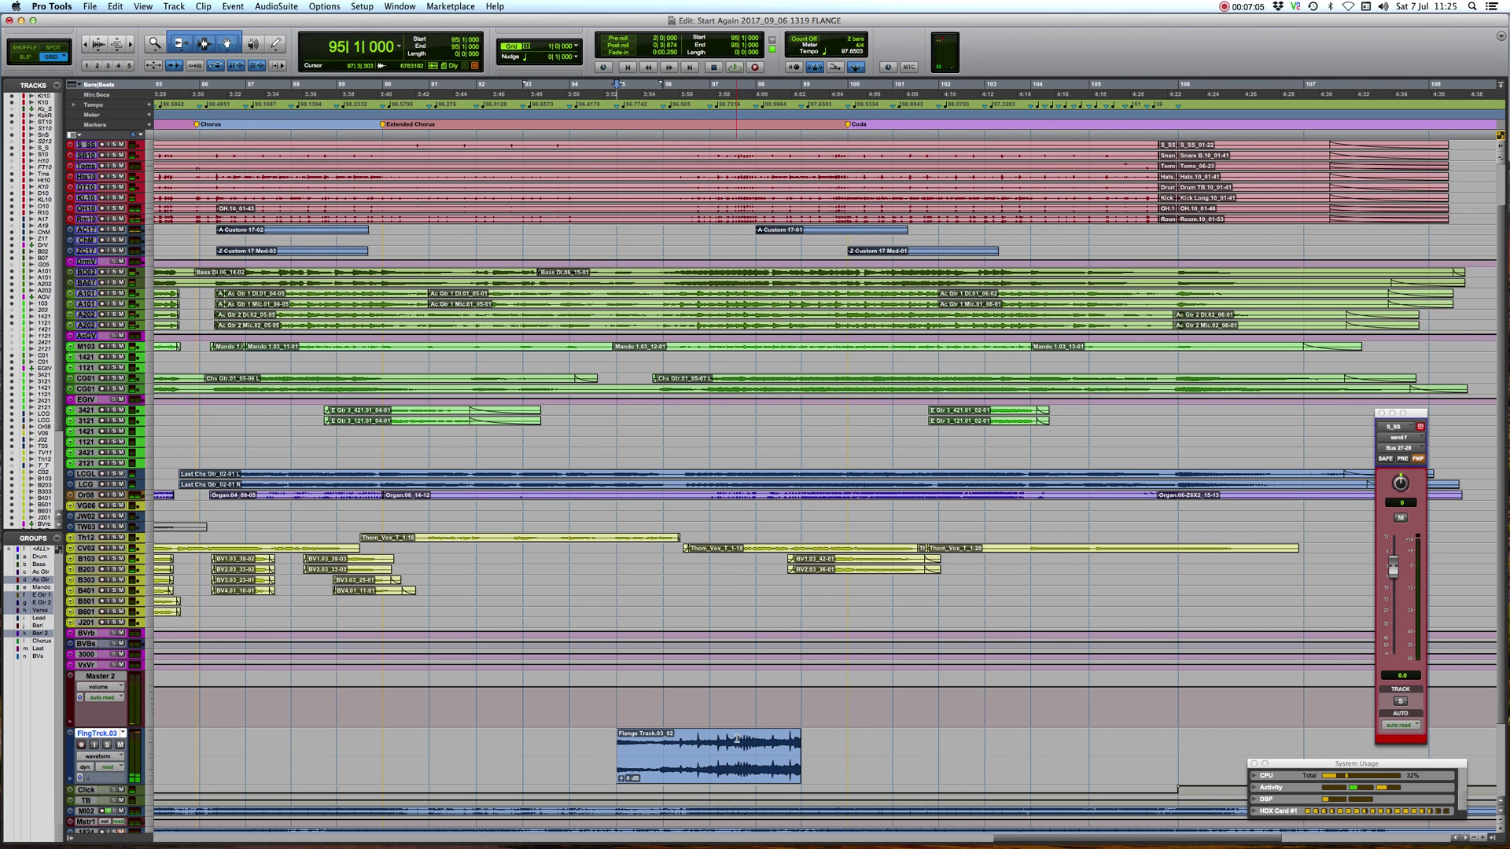
# Step: Trim the flange clip to bars 96–98 and extend its end slightly past bar 98
pyautogui.click(655, 750)
pyautogui.press('a')
pyautogui.click(780, 751)
pyautogui.press('s')
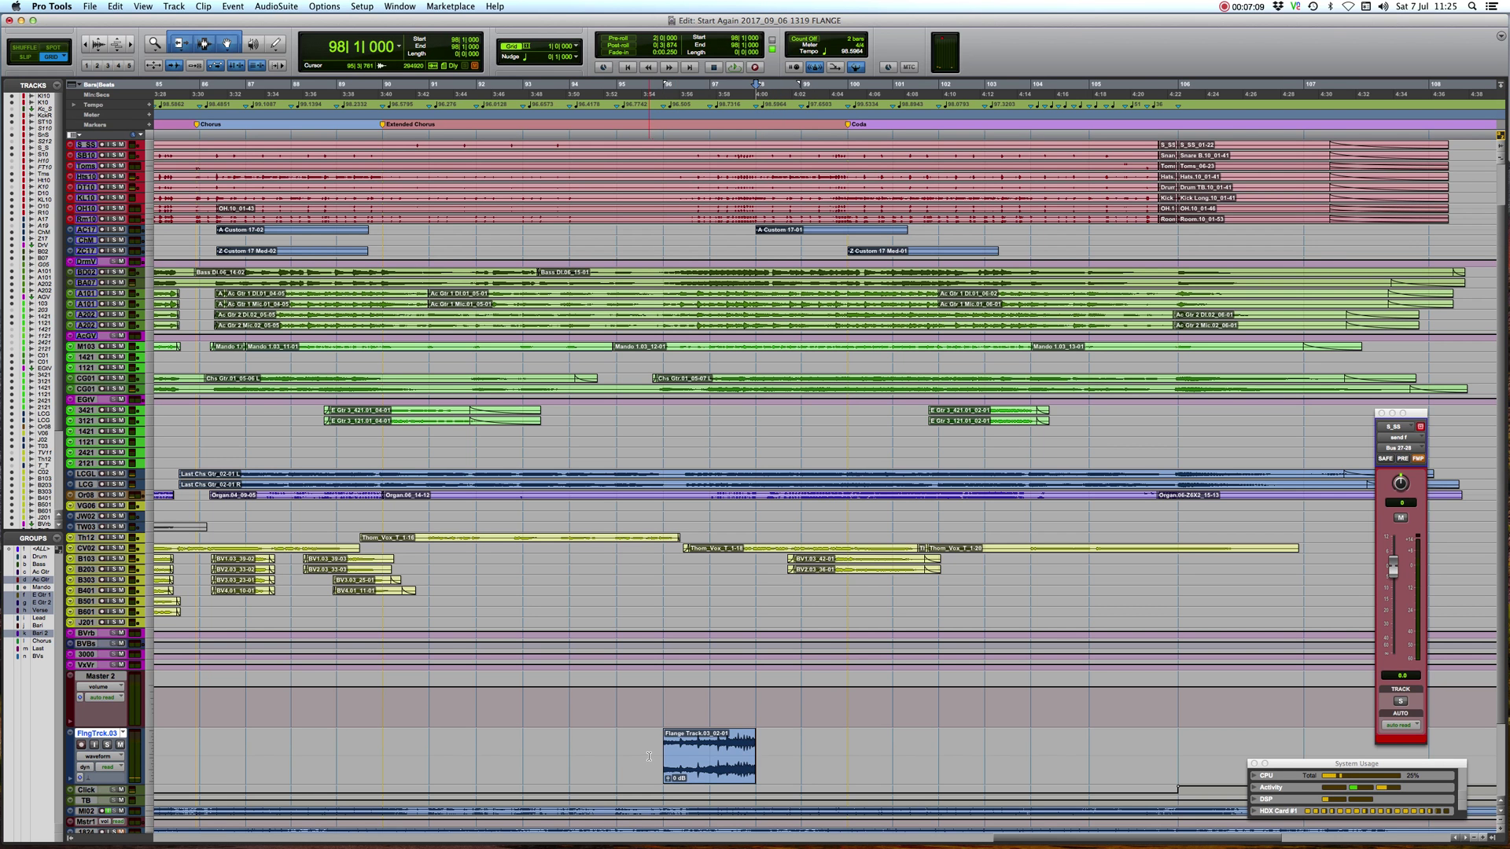
pyautogui.click(699, 776)
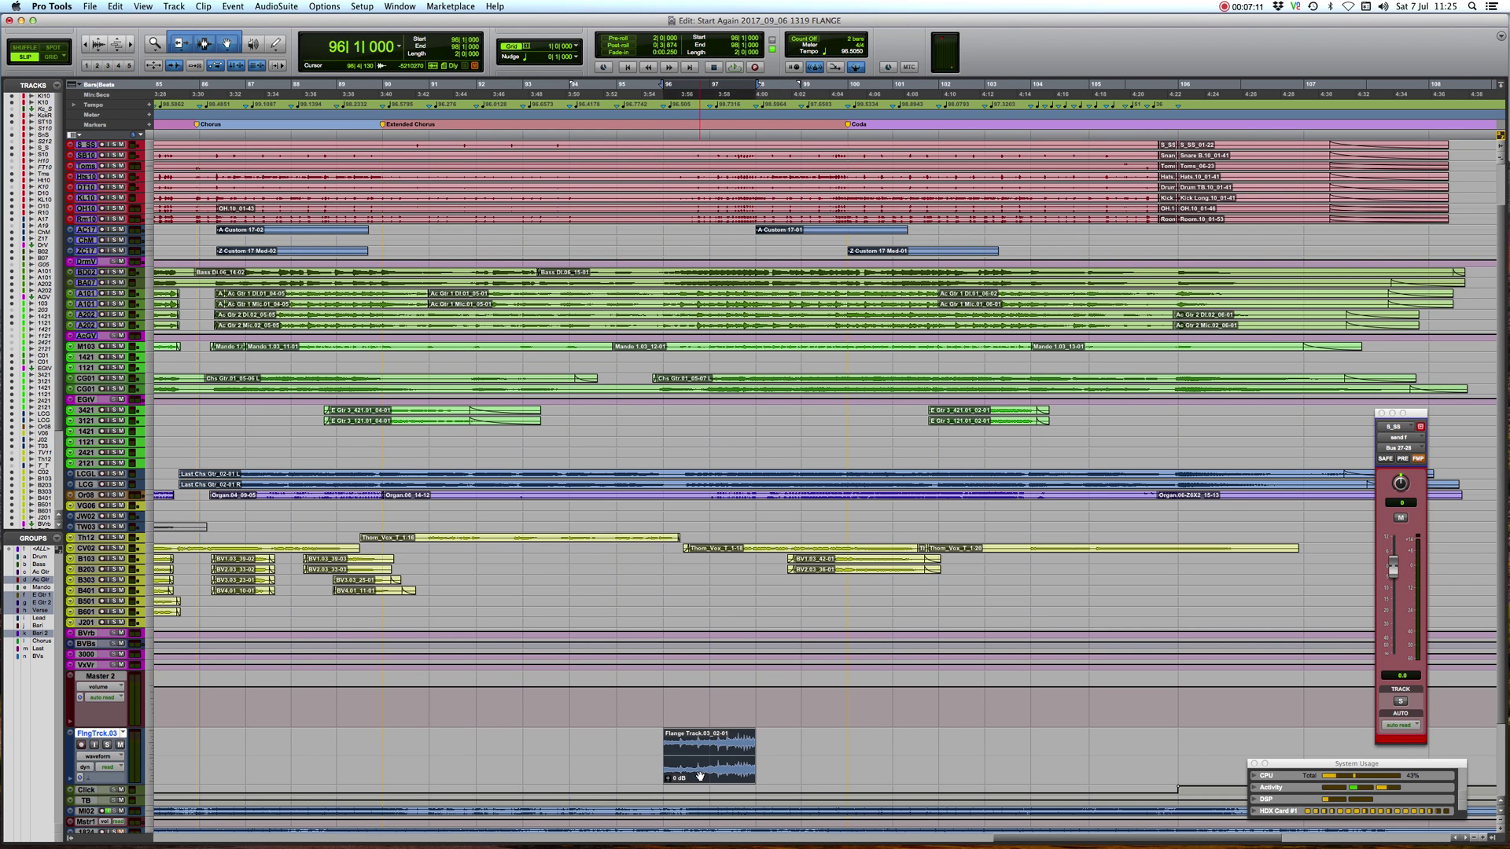
pyautogui.hotkey('alt', 'f')
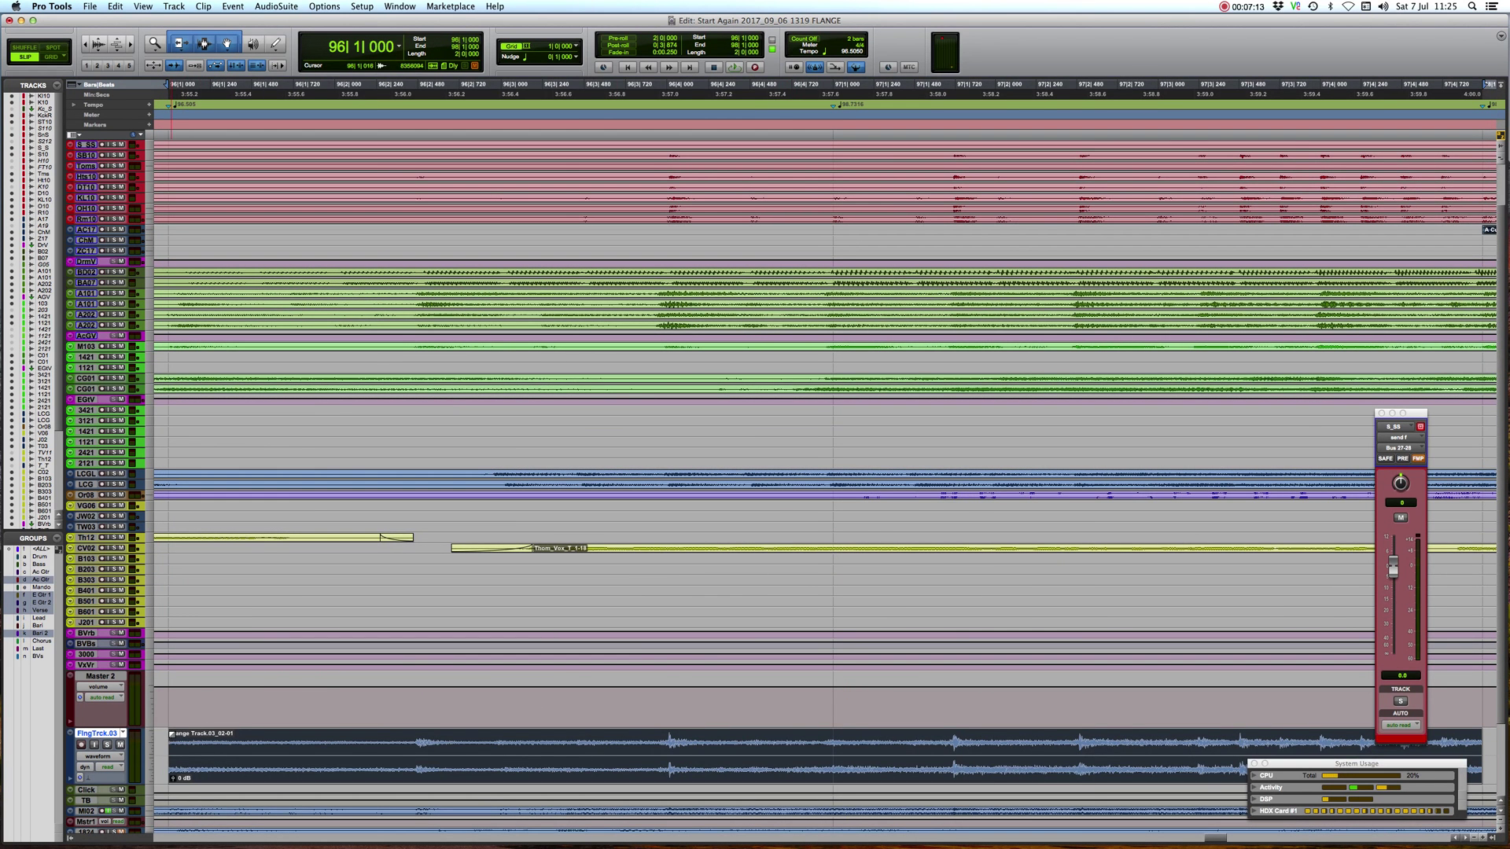
pyautogui.doubleClick(945, 755)
pyautogui.press('r')
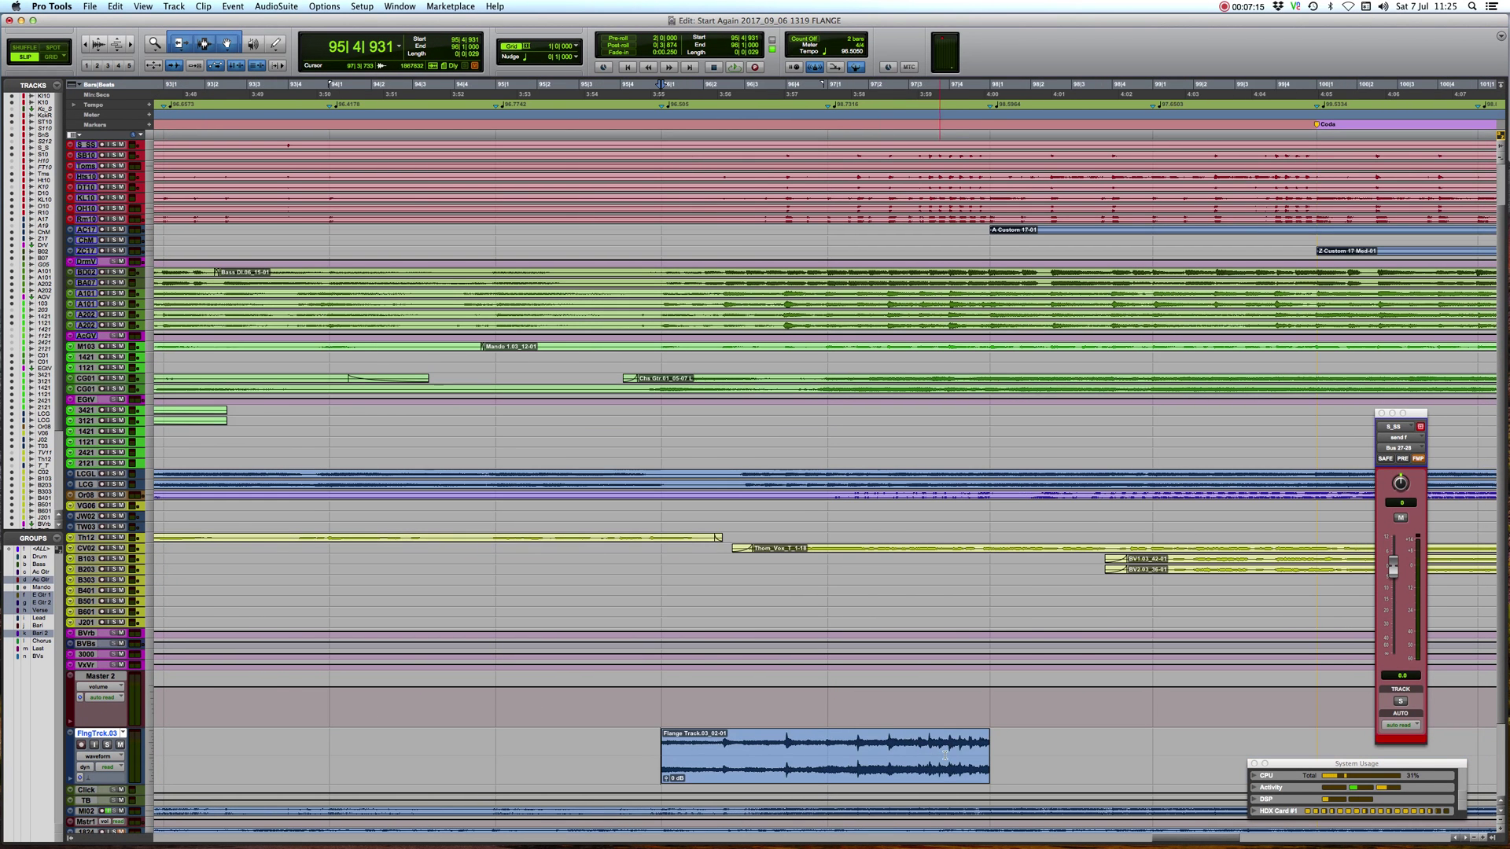
pyautogui.moveTo(986, 739); pyautogui.dragTo(998, 737)
# Step: Audition the trimmed flange clip, then switch to Grid mode and select bars 95–99
pyautogui.click(743, 385)
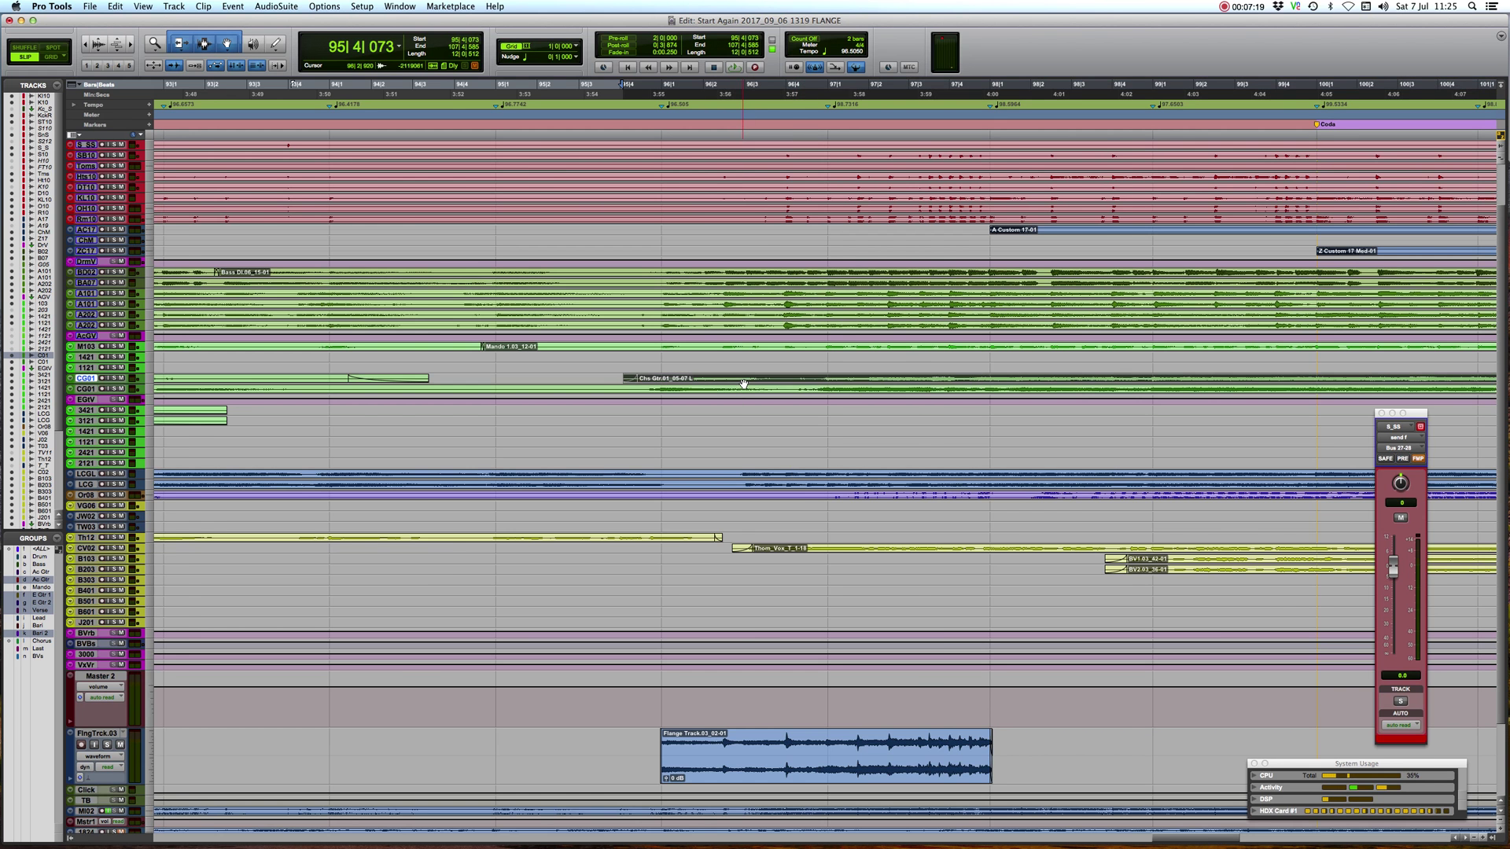
pyautogui.hotkey('alt', 'f')
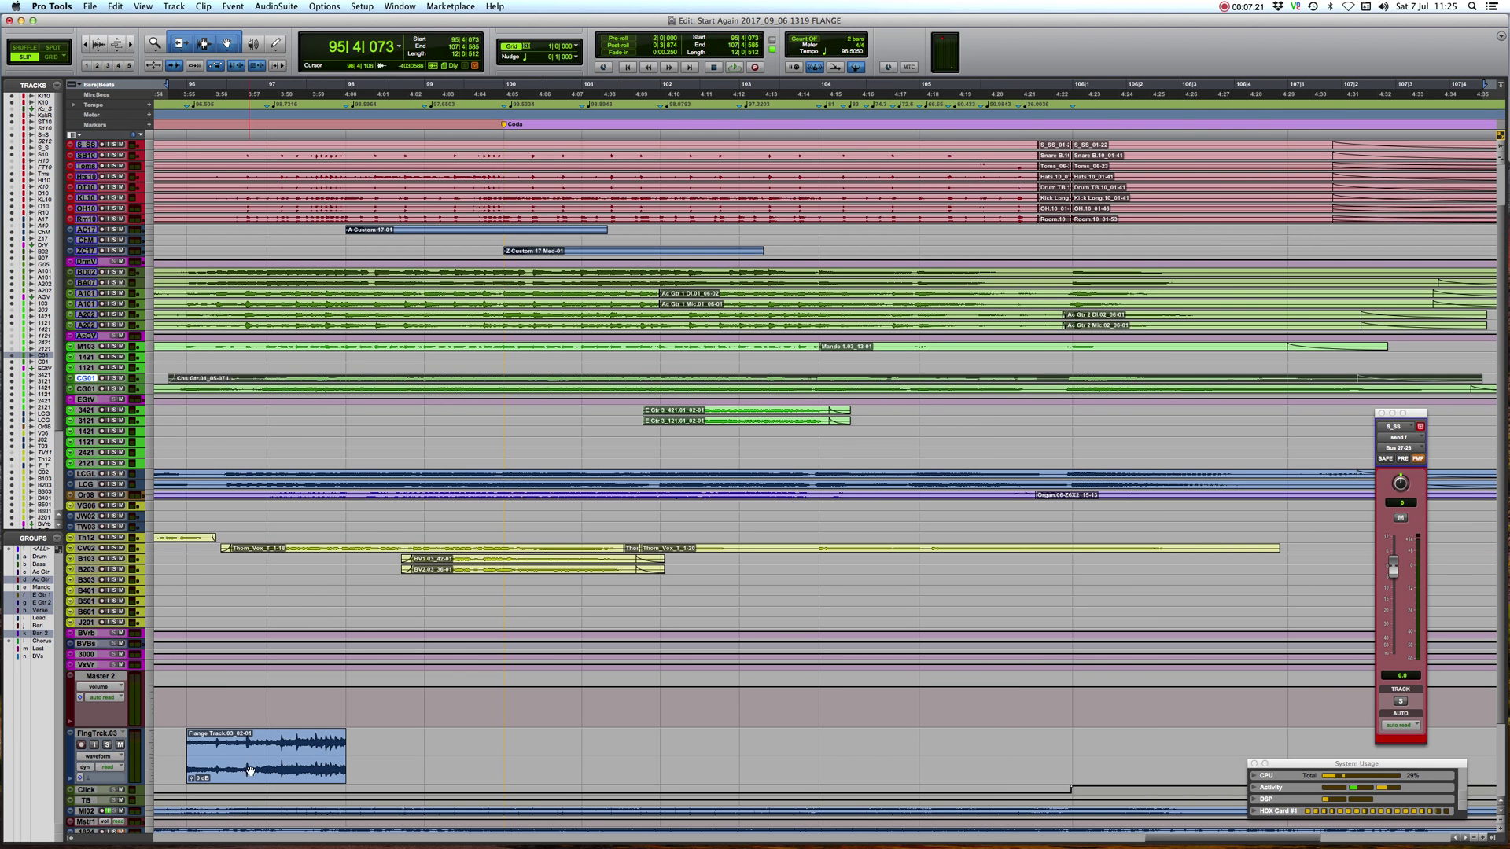
pyautogui.click(250, 769)
pyautogui.press('super+bracketright')
pyautogui.press('super+bracketright')
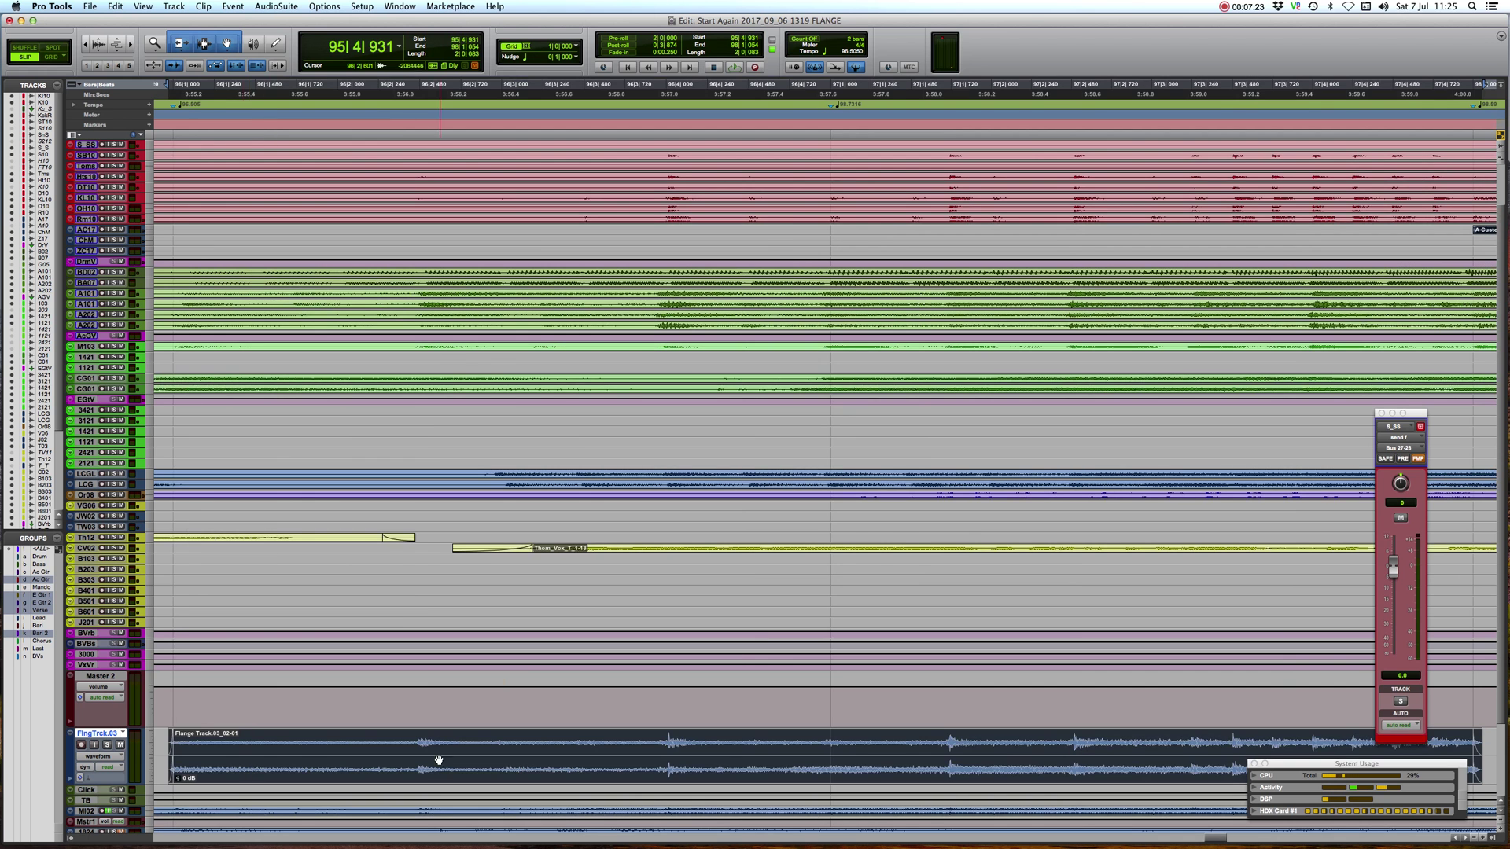
pyautogui.press('super+bracketleft')
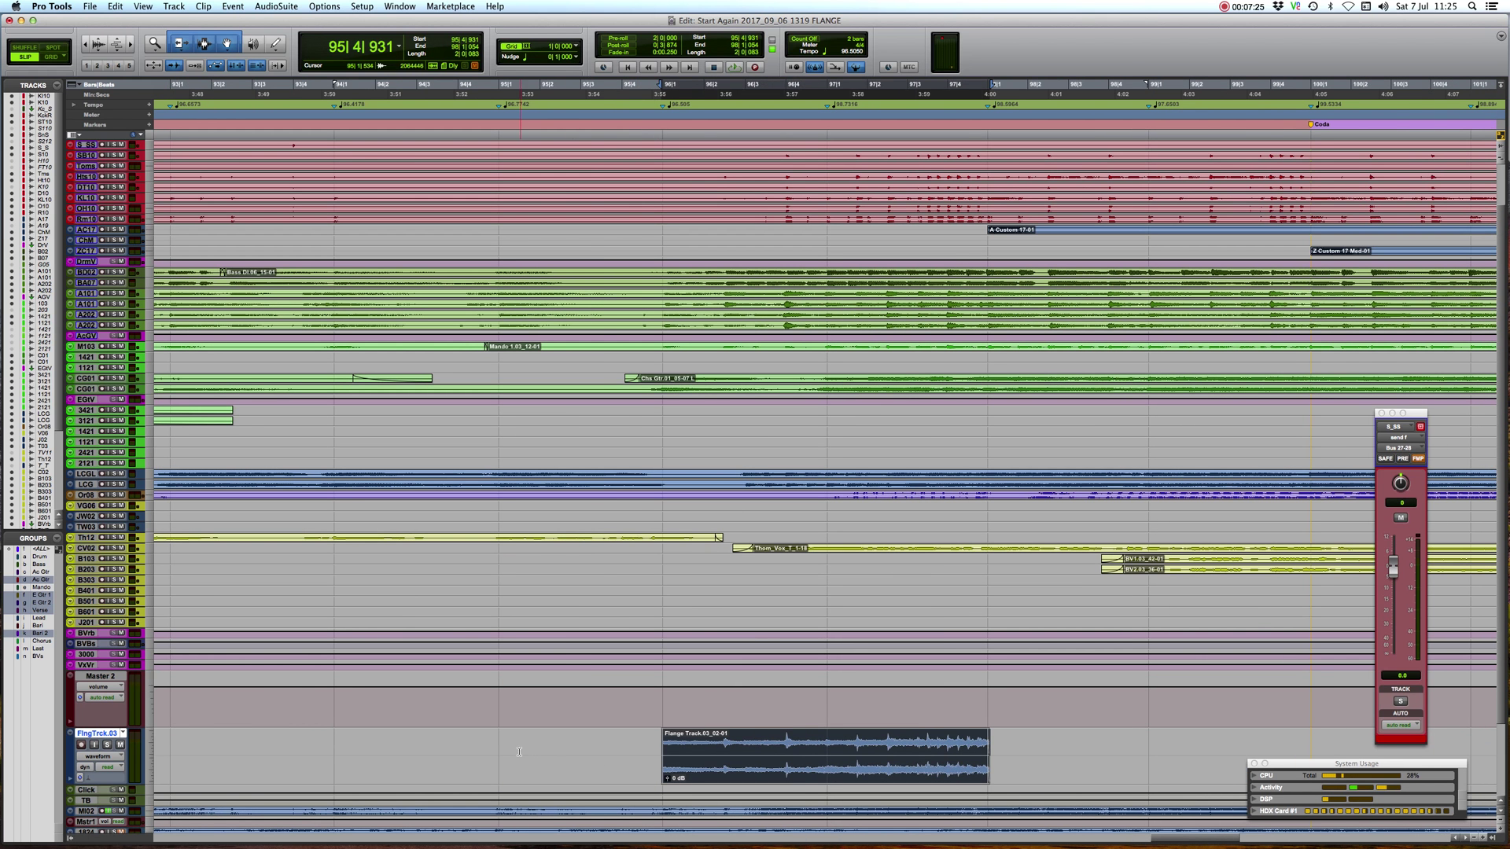
pyautogui.click(592, 752)
pyautogui.press('space')
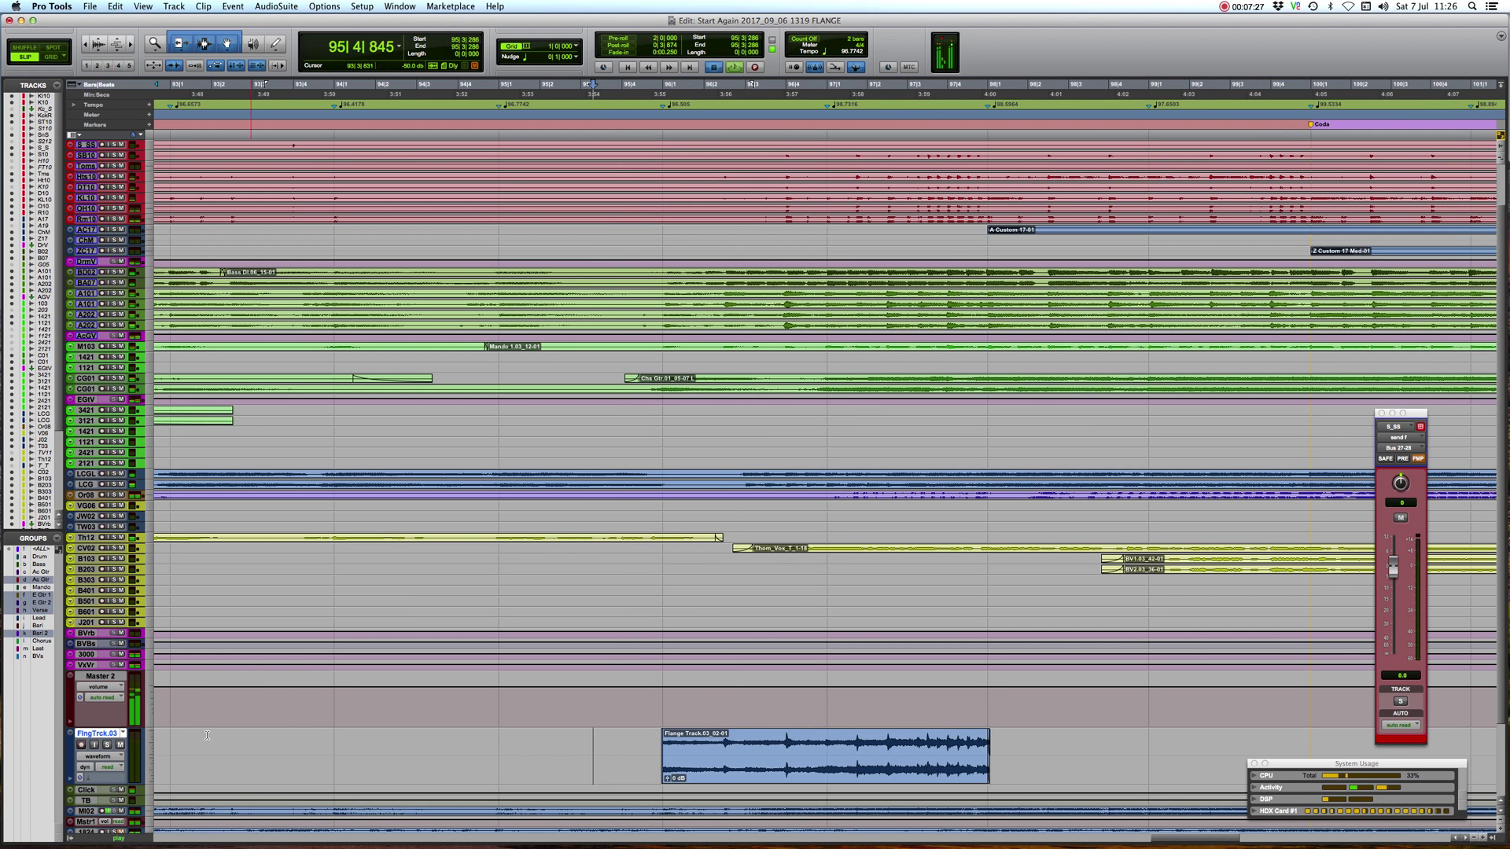
pyautogui.press('space')
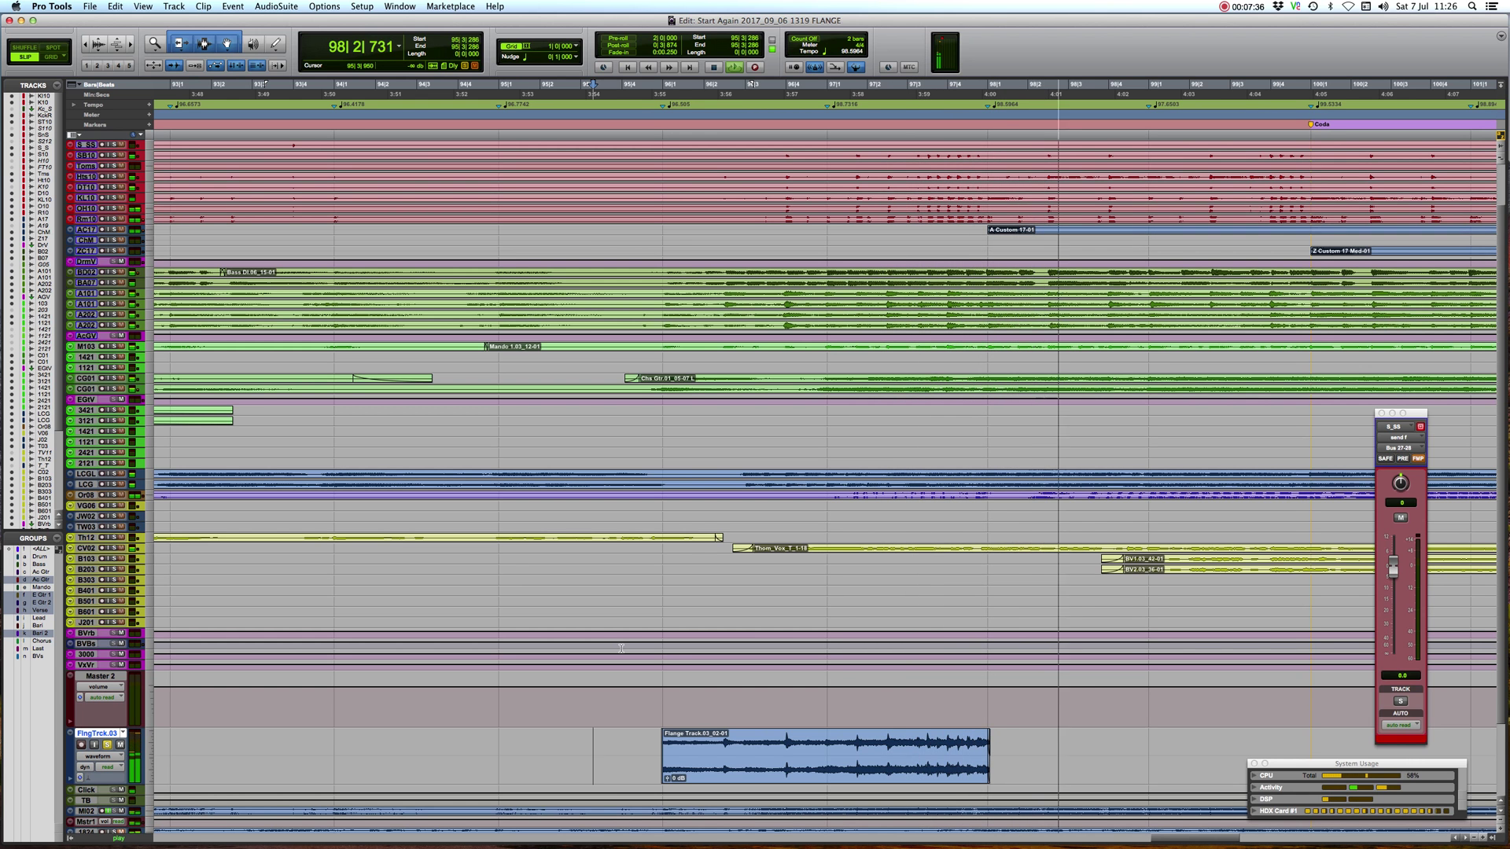
pyautogui.press('space')
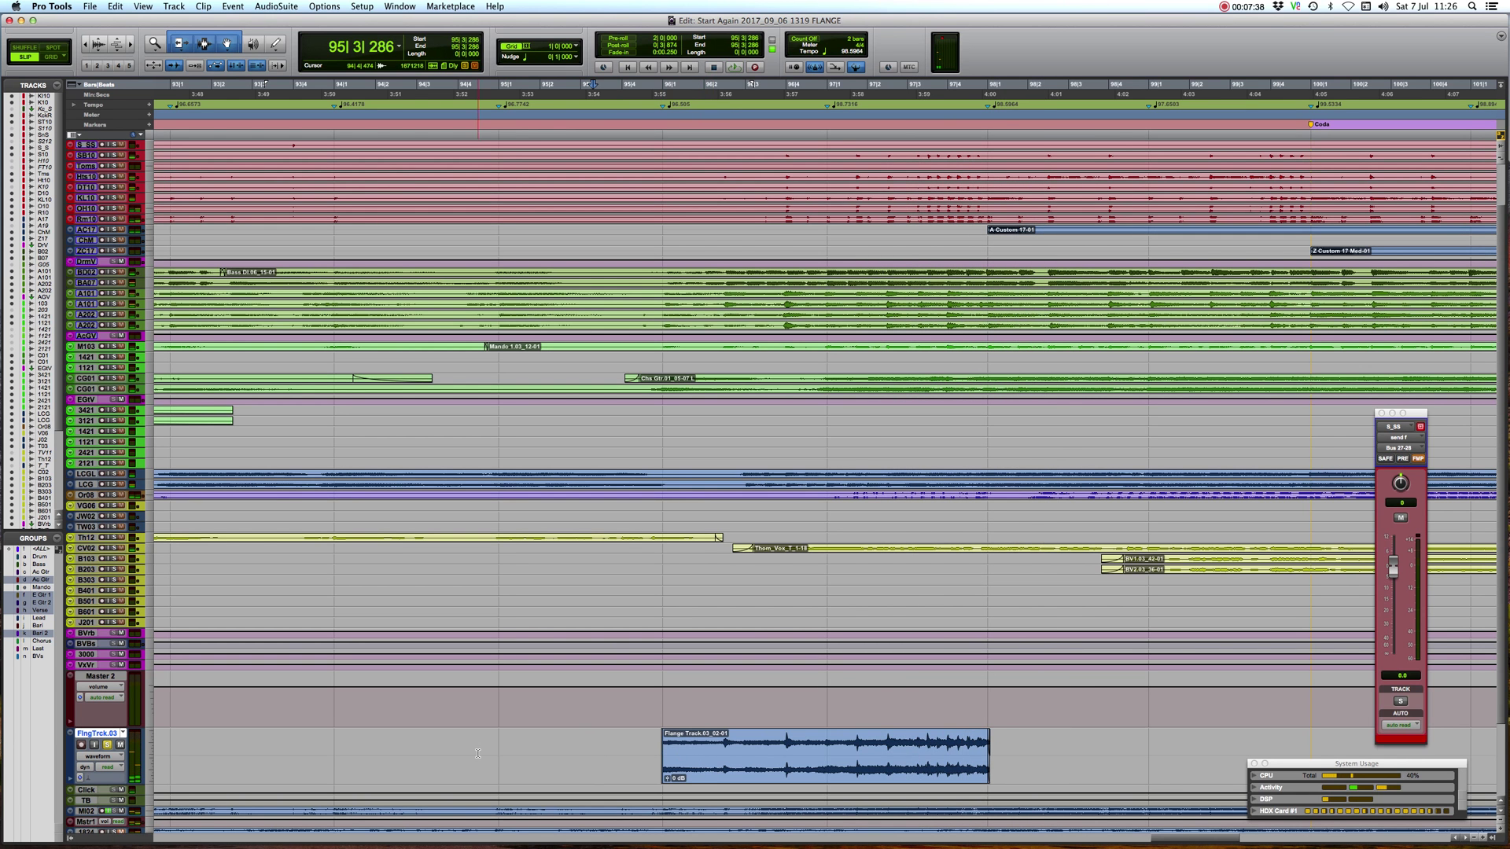
pyautogui.press('F4')
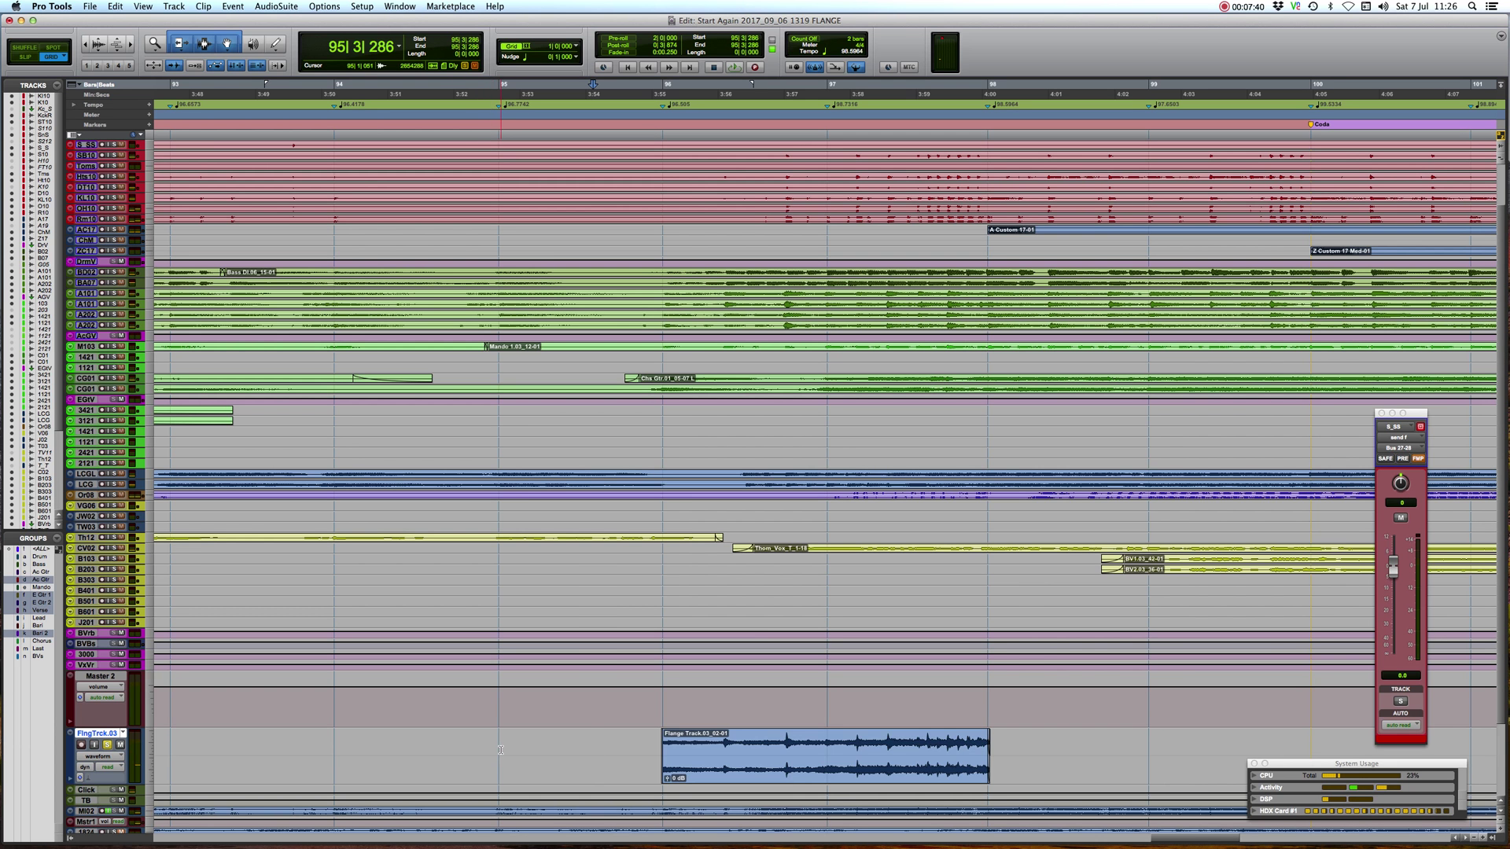
pyautogui.moveTo(492, 750); pyautogui.dragTo(1167, 754)
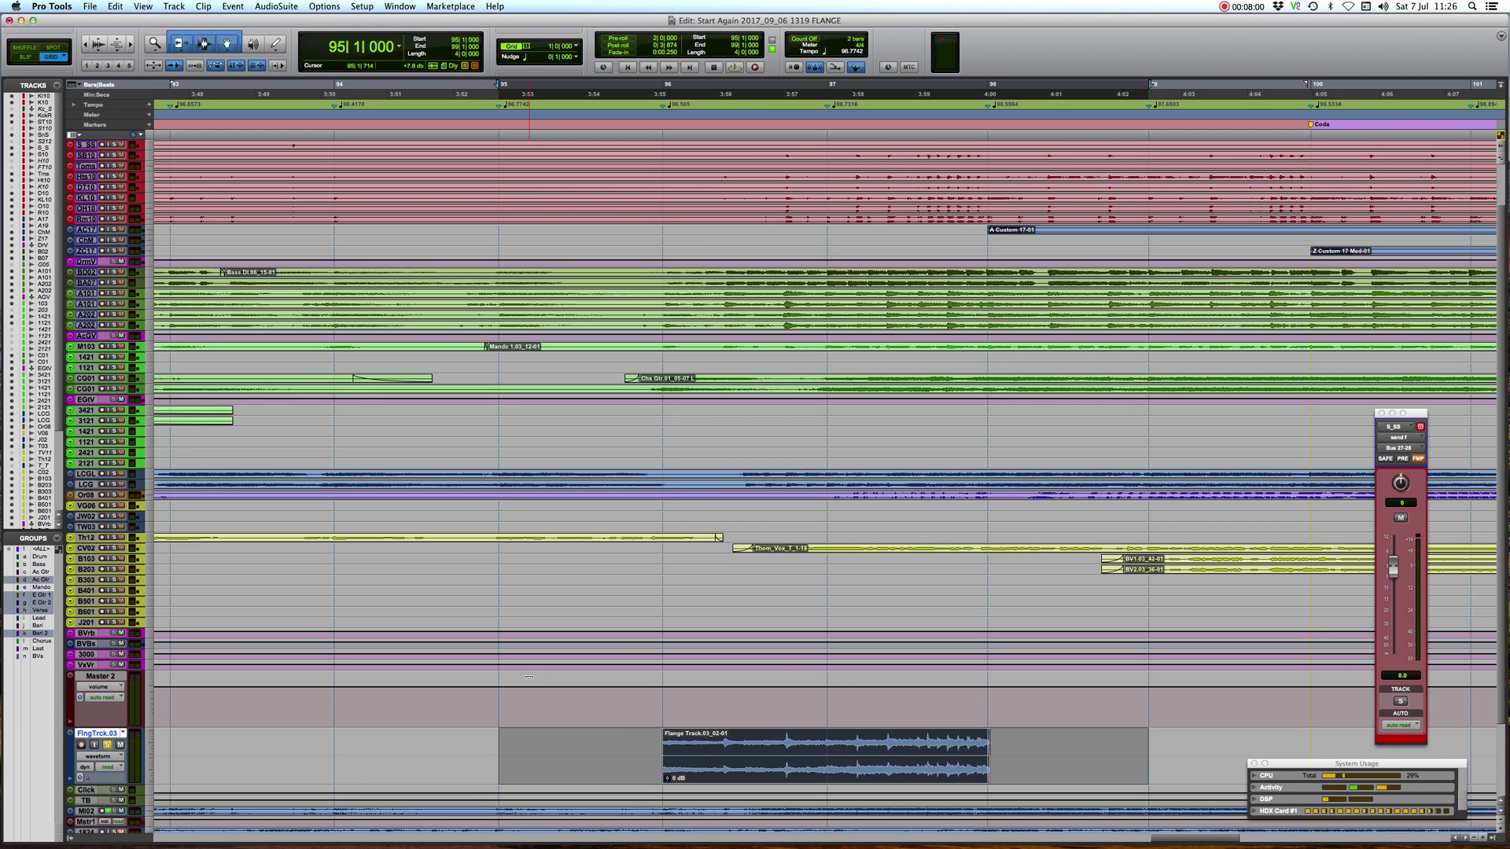
# Step: Consolidate bars 95–99 into the Flange Track.03_03 clip and unsolo FlngTrck.03
pyautogui.hotkey('alt', 'shift', '3')
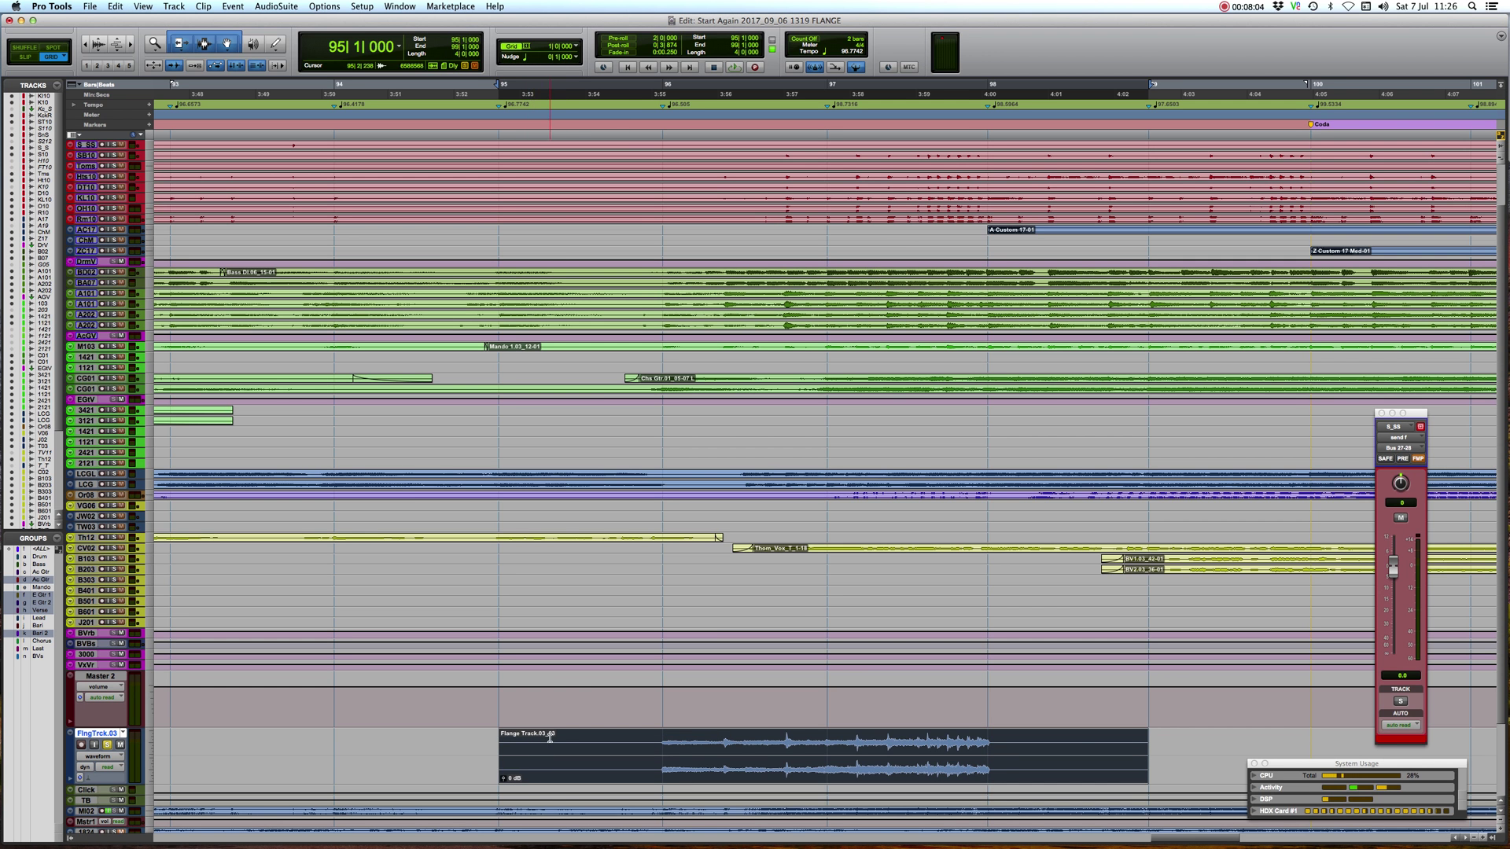
pyautogui.click(562, 778)
pyautogui.click(564, 777)
pyautogui.click(108, 745)
# Step: Export Flange Track.03_03 as a 24-bit 48 kHz WAV into Bounced Files, then close the session
pyautogui.press('super+shift+k')
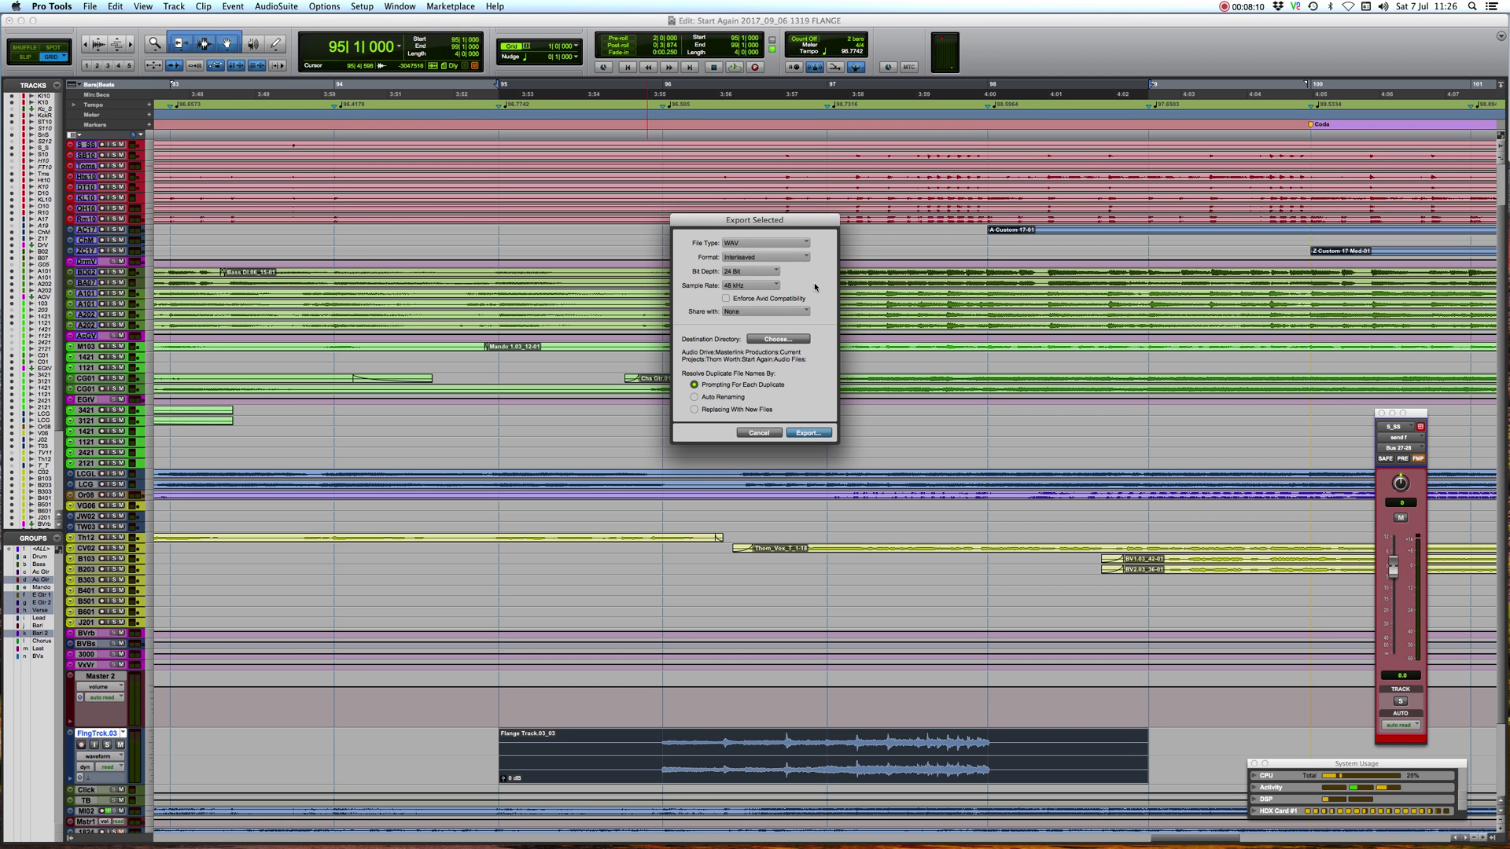
pyautogui.click(778, 340)
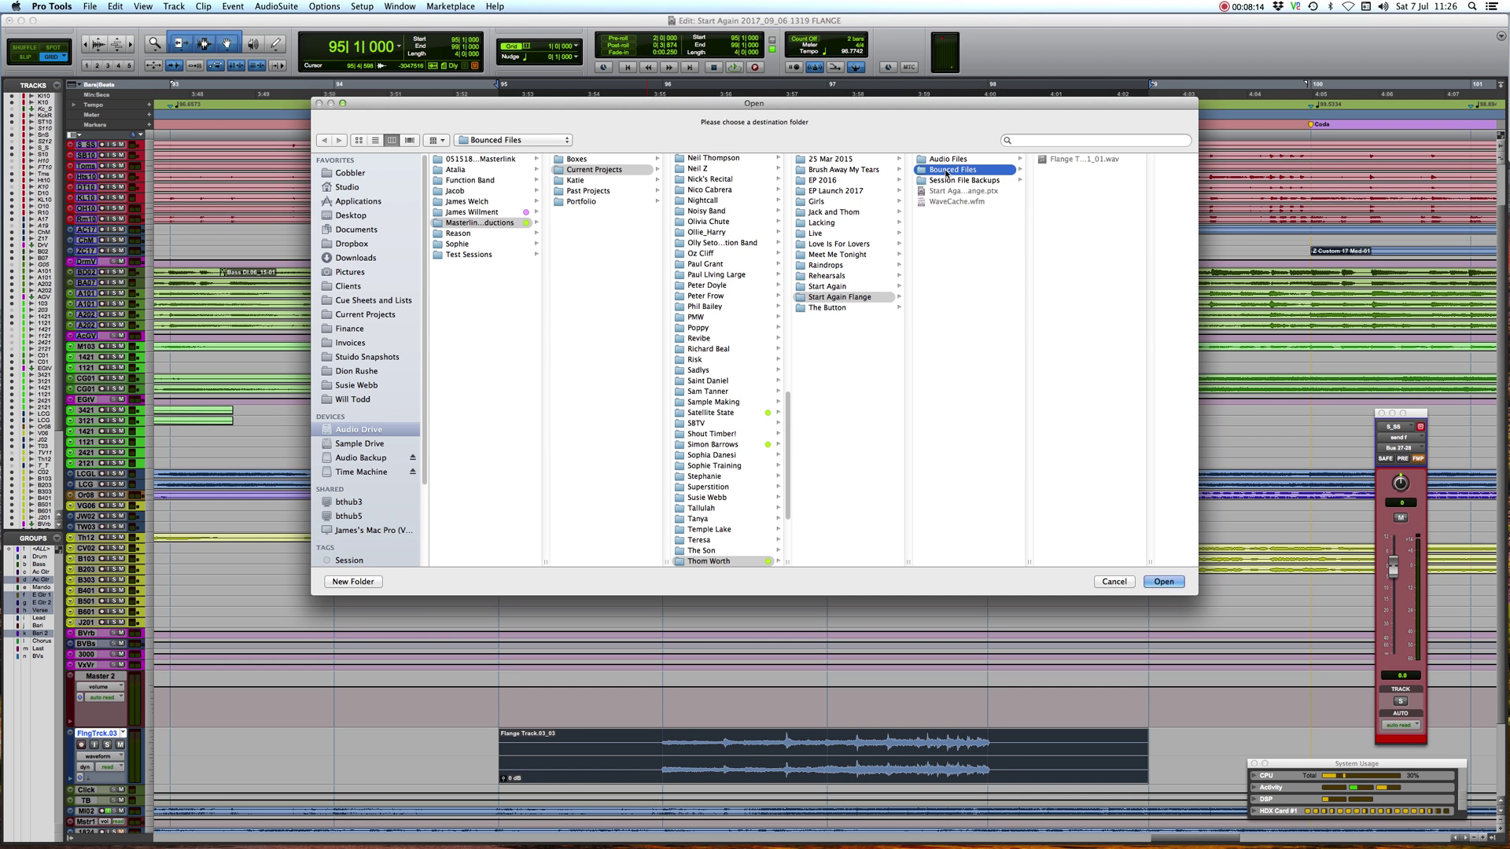
pyautogui.press('Return')
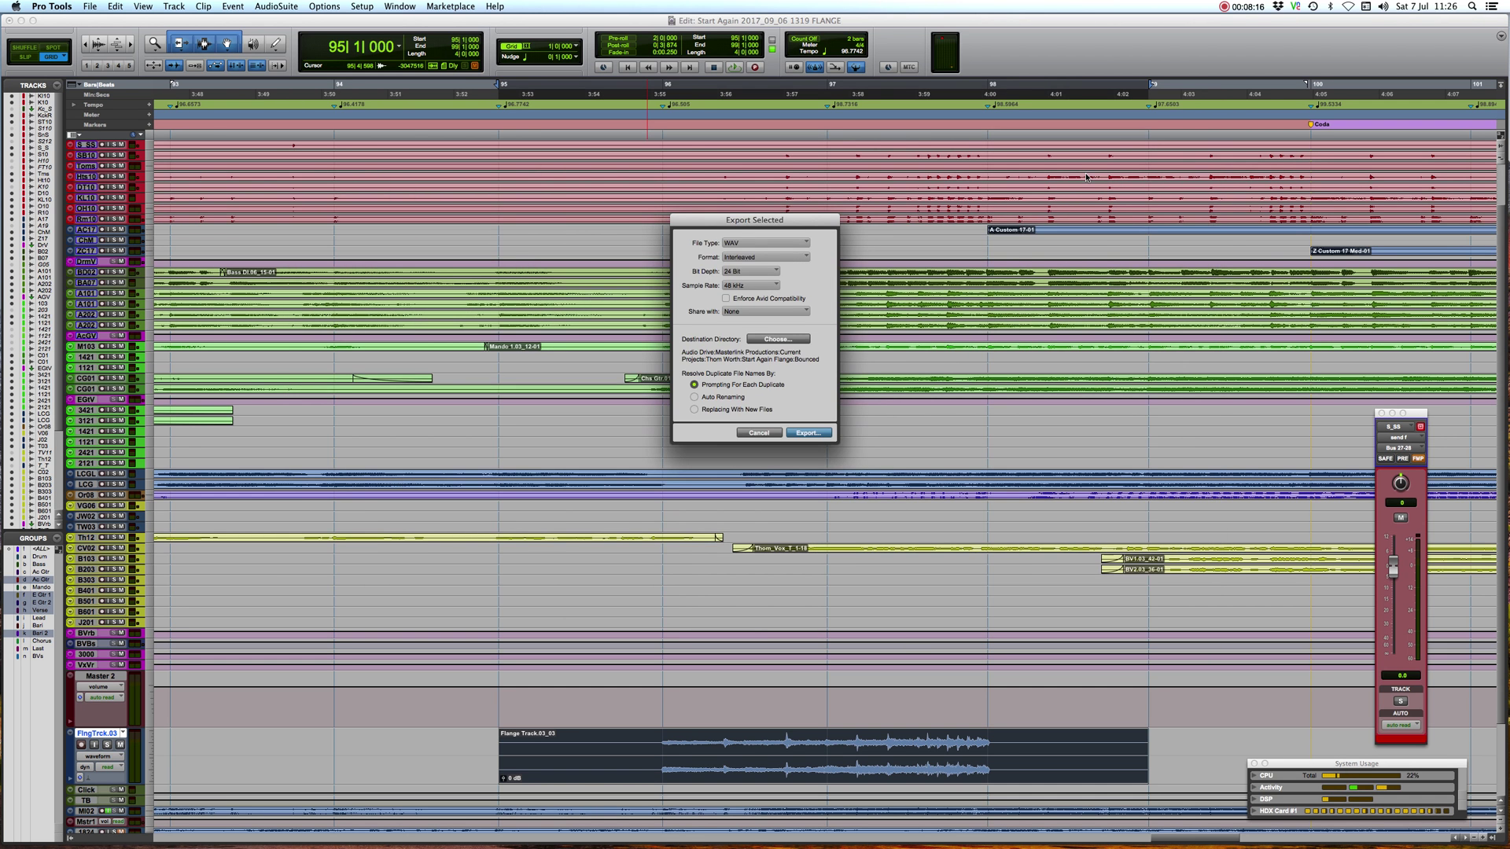
pyautogui.press('Return')
pyautogui.press('super+shift+w')
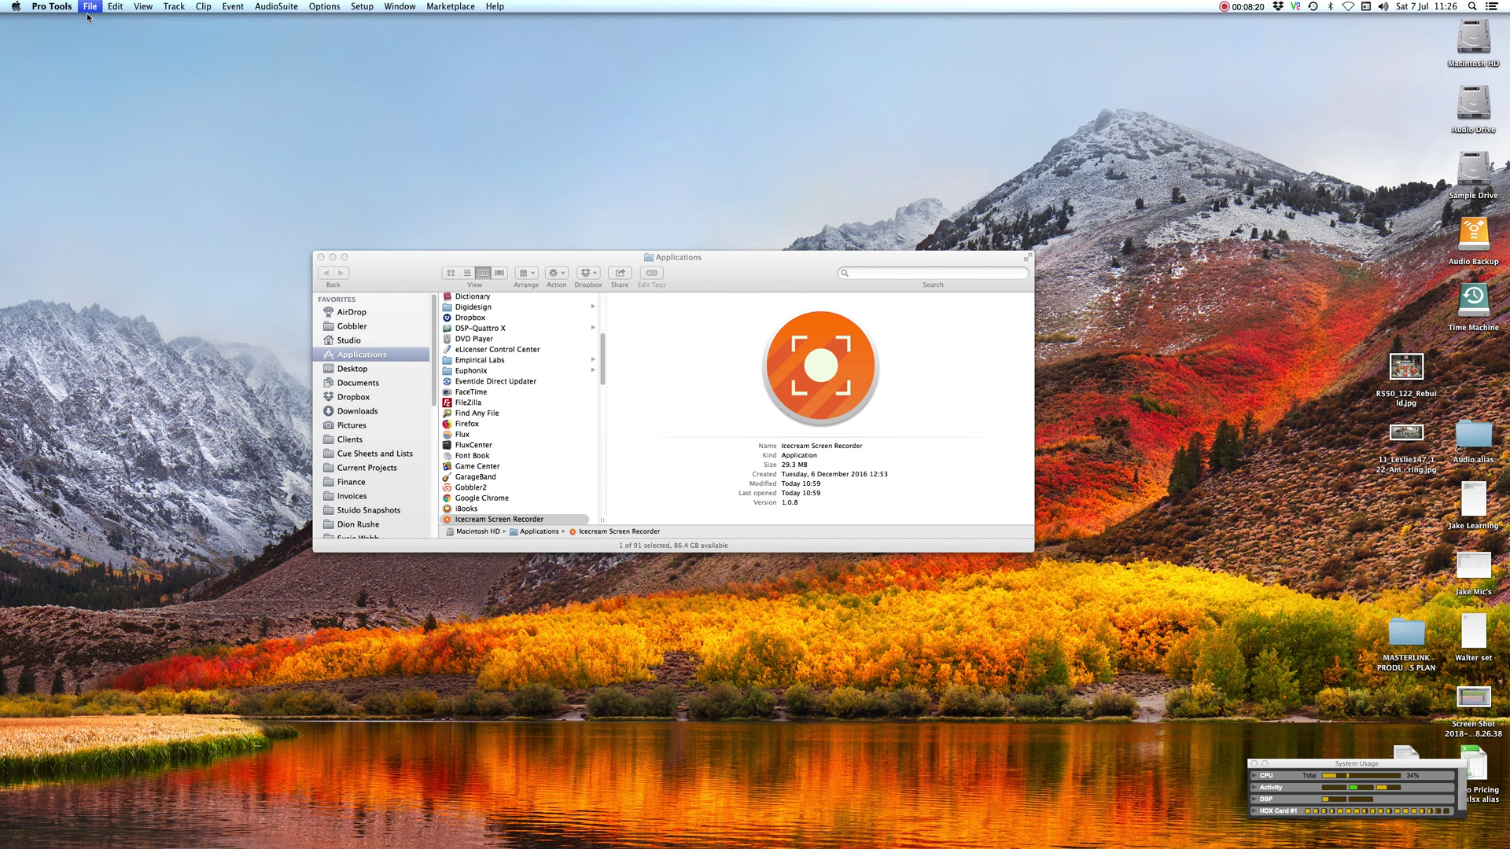
# Step: Reopen Start Again Flange.ptx from the recent sessions and collapse its tempo lane
pyautogui.click(90, 11)
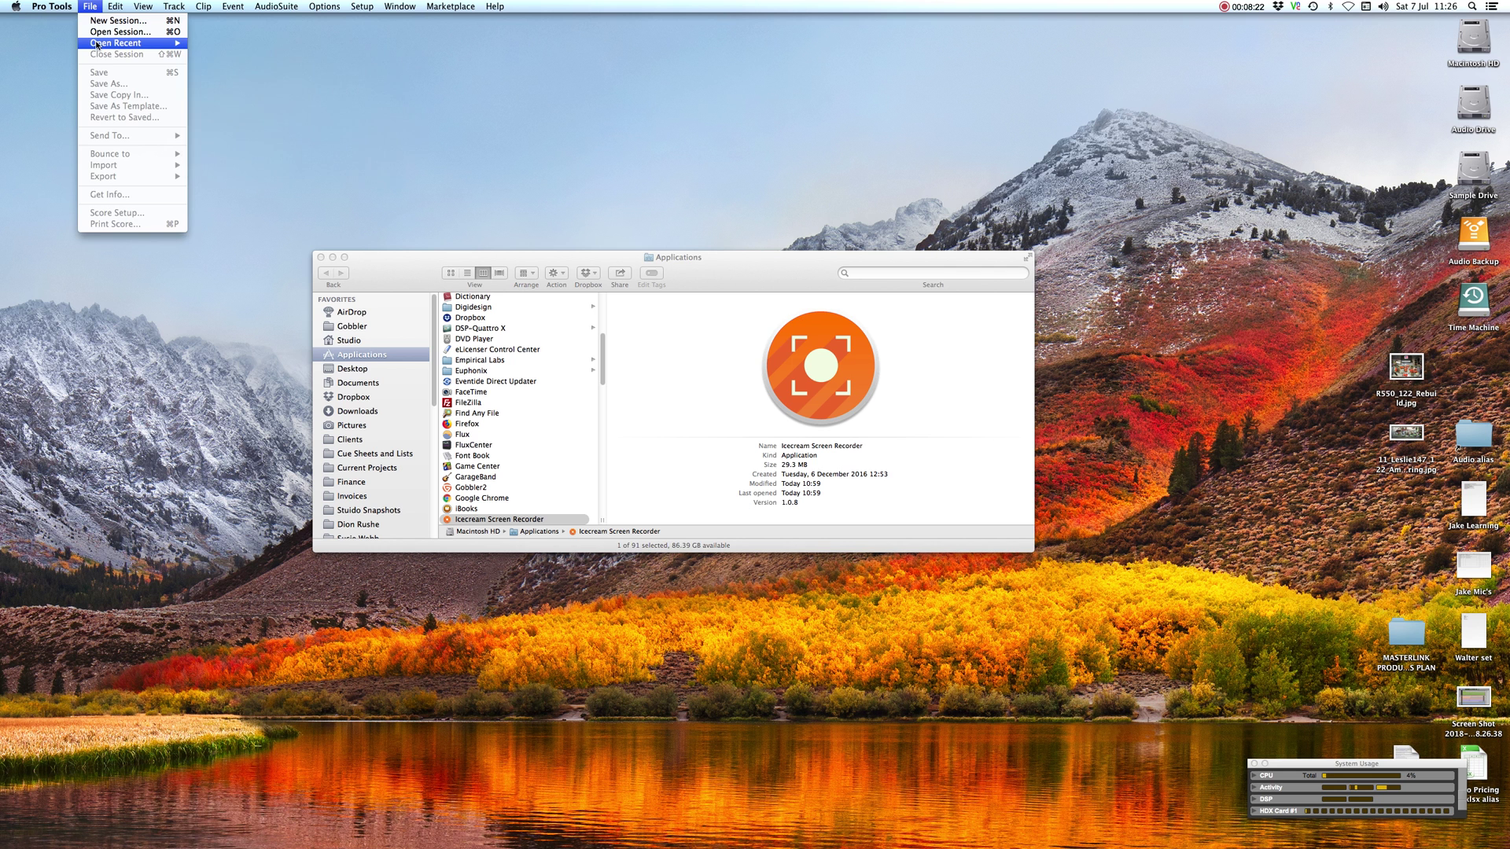
pyautogui.moveTo(157, 42)
pyautogui.click(273, 56)
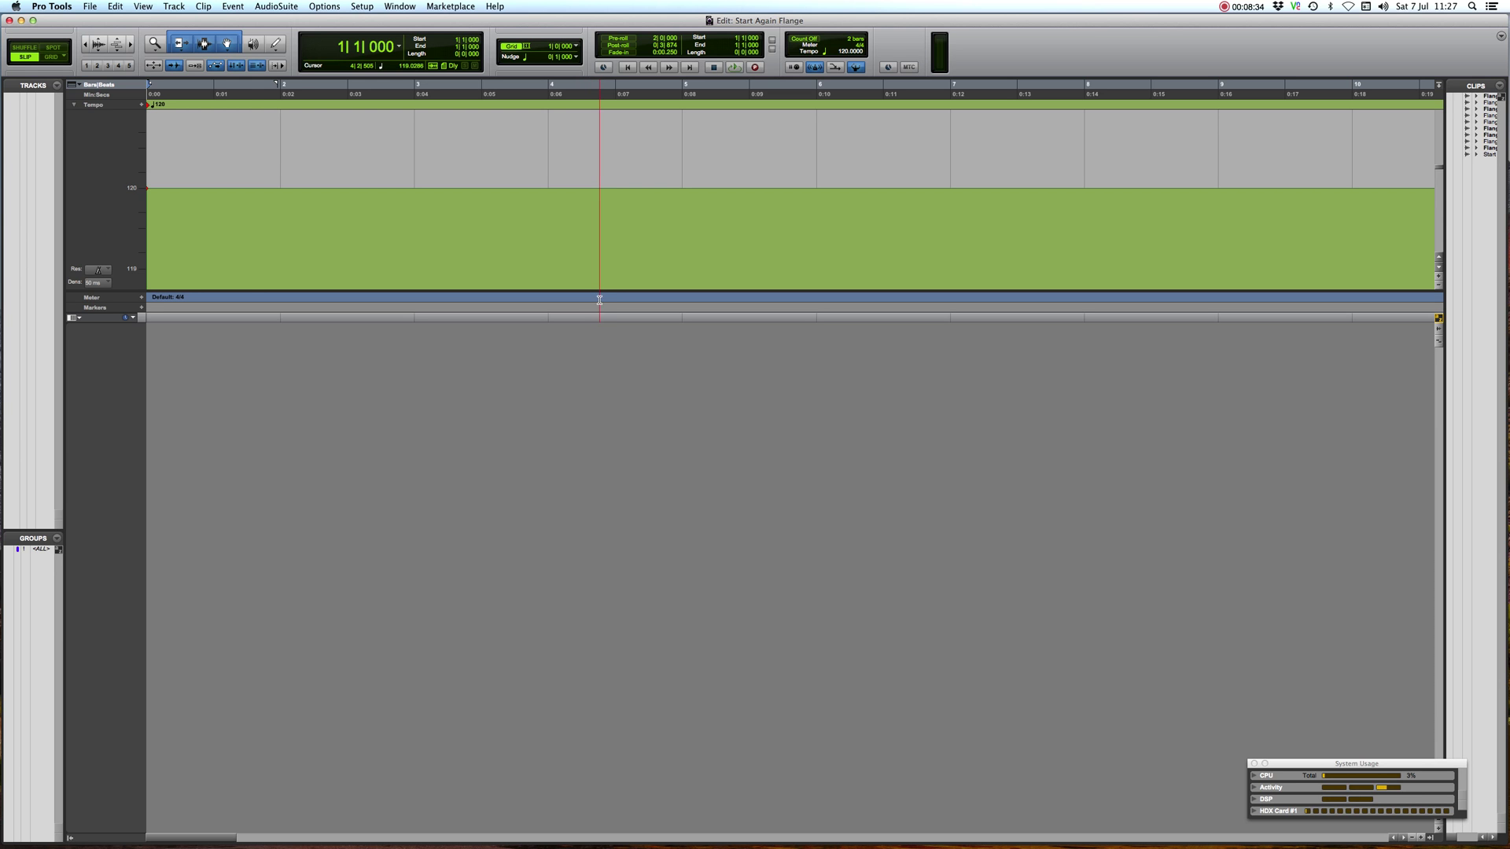
pyautogui.click(75, 106)
# Step: Re-expand the tempo lane, leave its density at 50 ms, and switch over to Finder
pyautogui.click(75, 105)
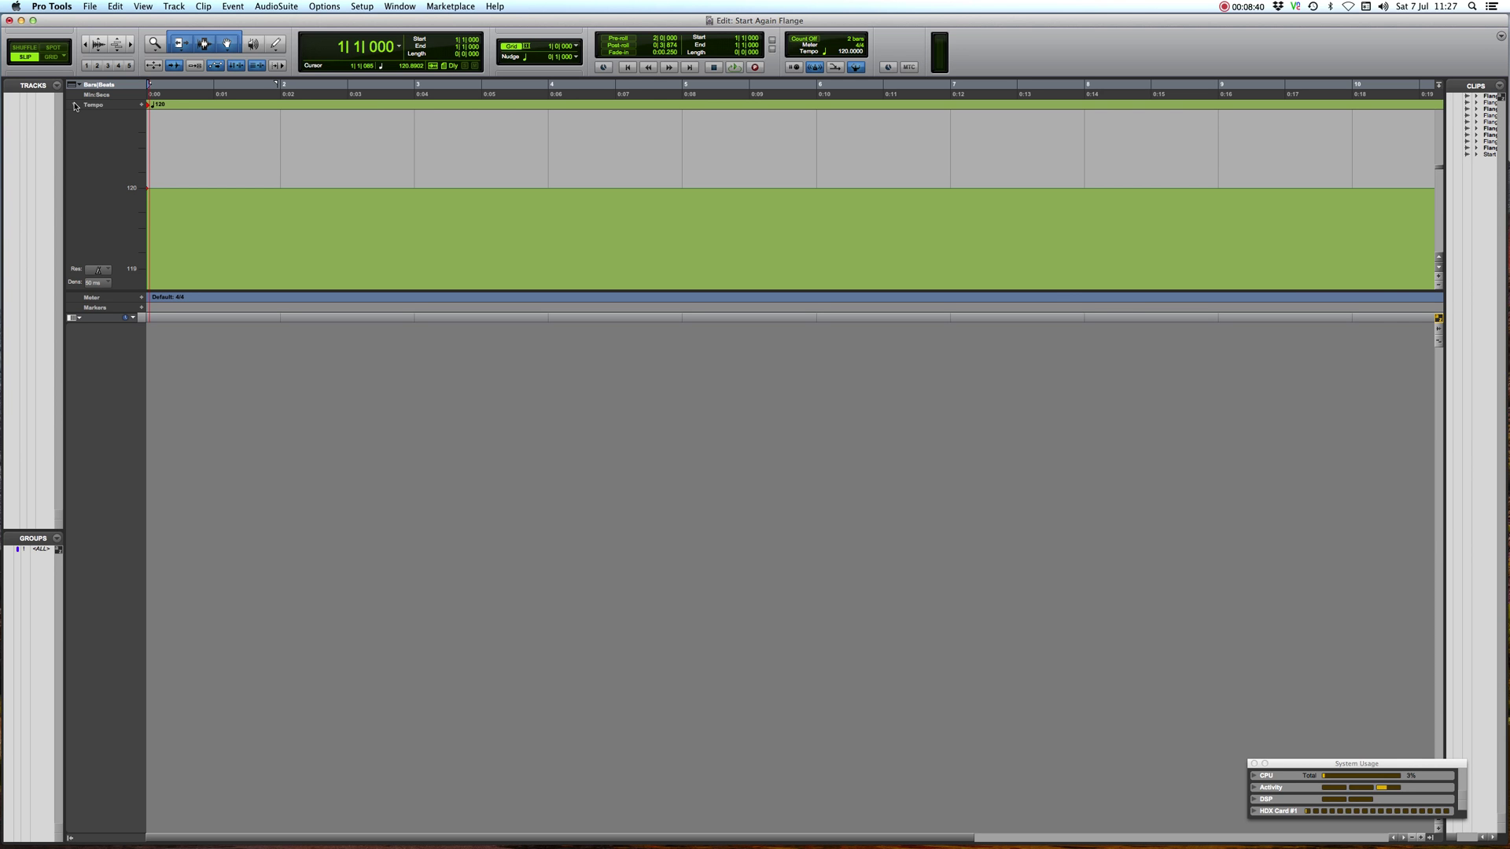
pyautogui.click(1436, 277)
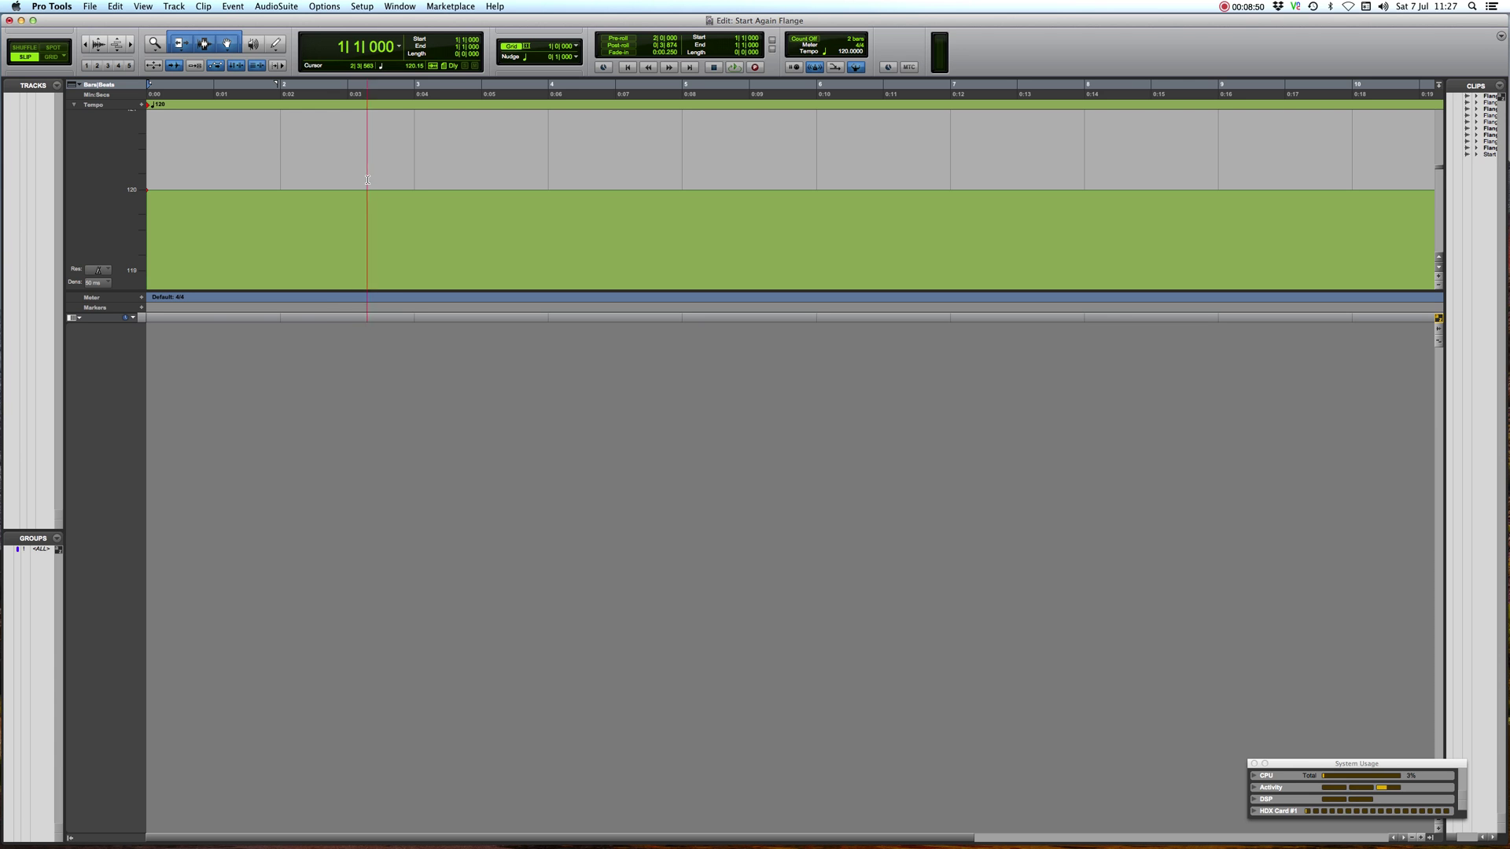
pyautogui.click(98, 283)
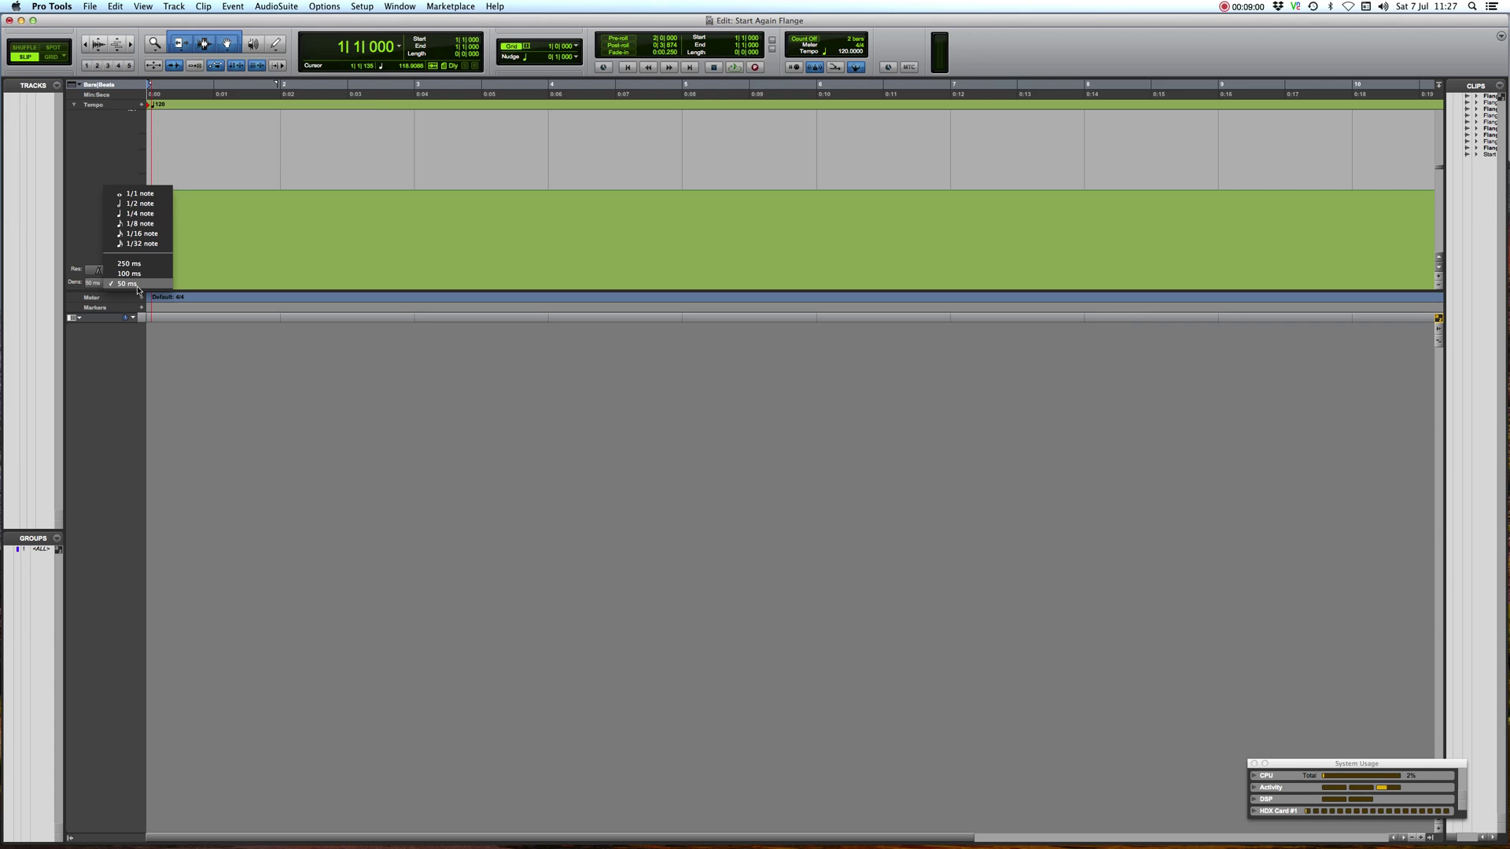
pyautogui.click(250, 243)
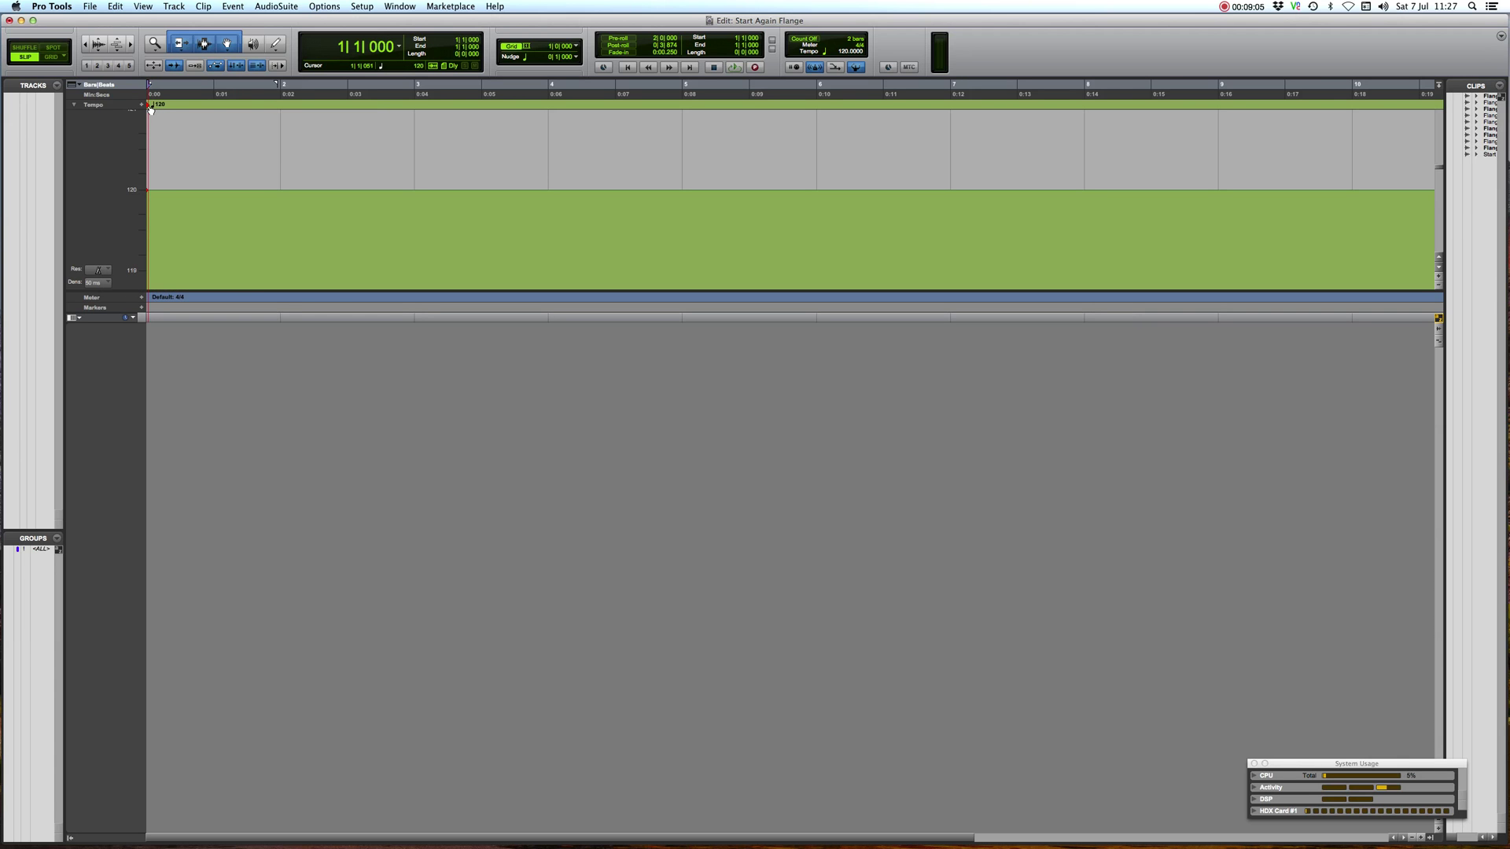
pyautogui.press('super+Tab')
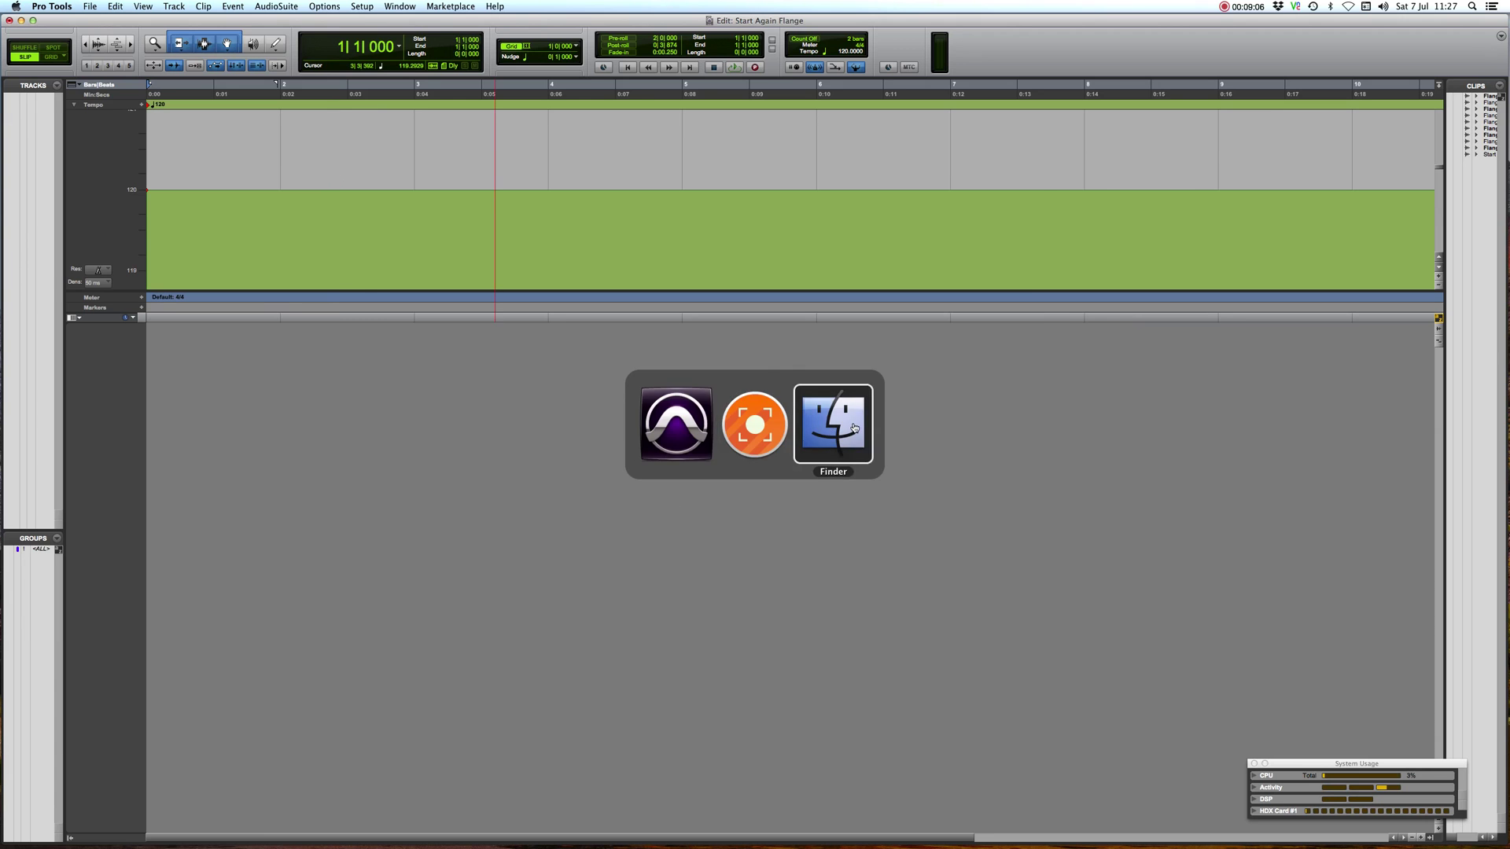
# Step: Browse Audio Drive > Current Projects > artist folder > Start Again Flange > Bounced Files
pyautogui.click(855, 429)
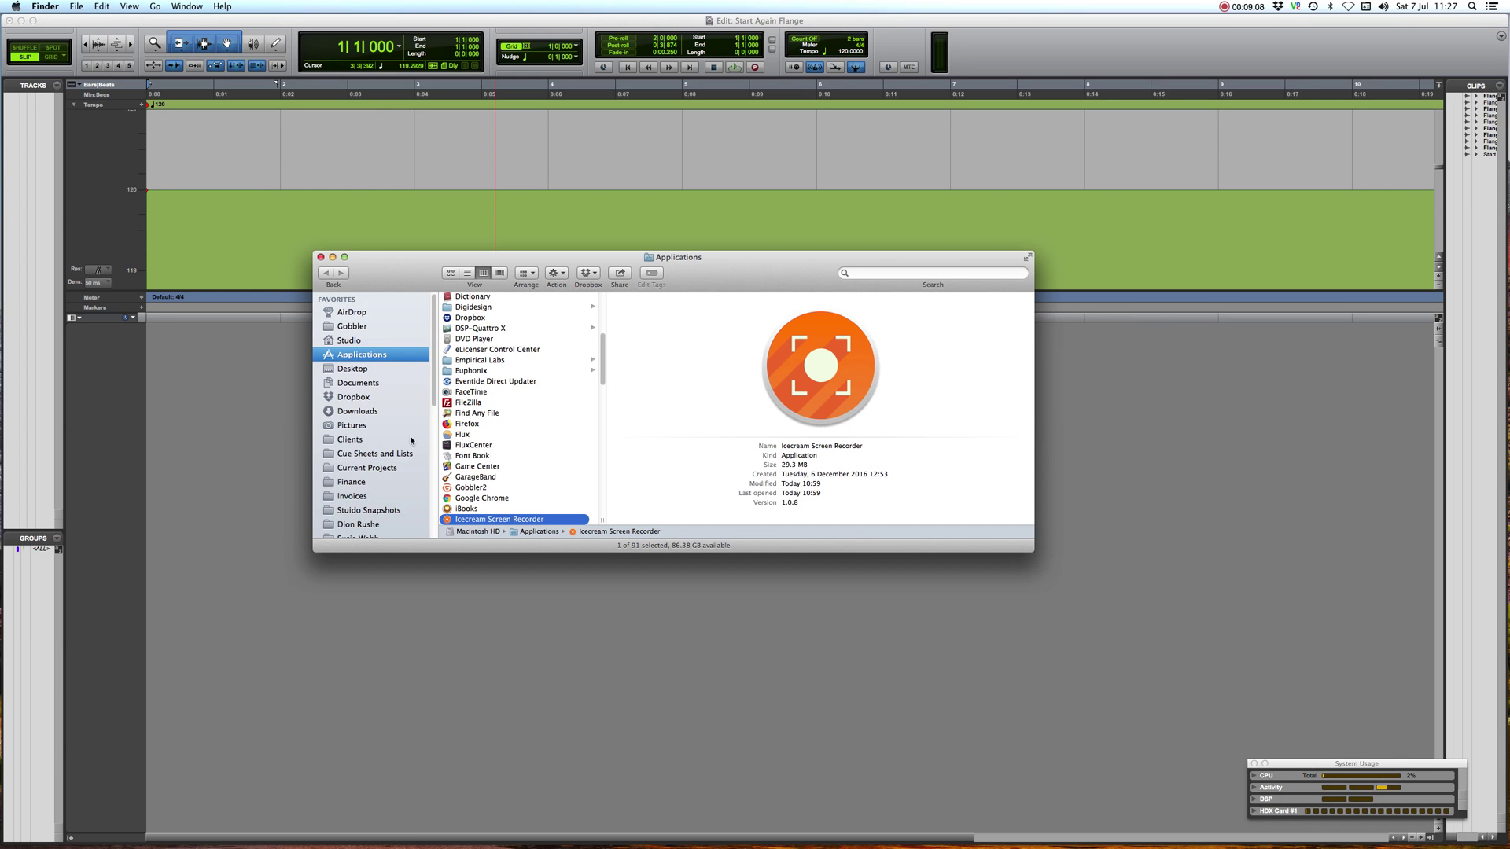
pyautogui.scroll(-5, 410, 441)
pyautogui.click(365, 469)
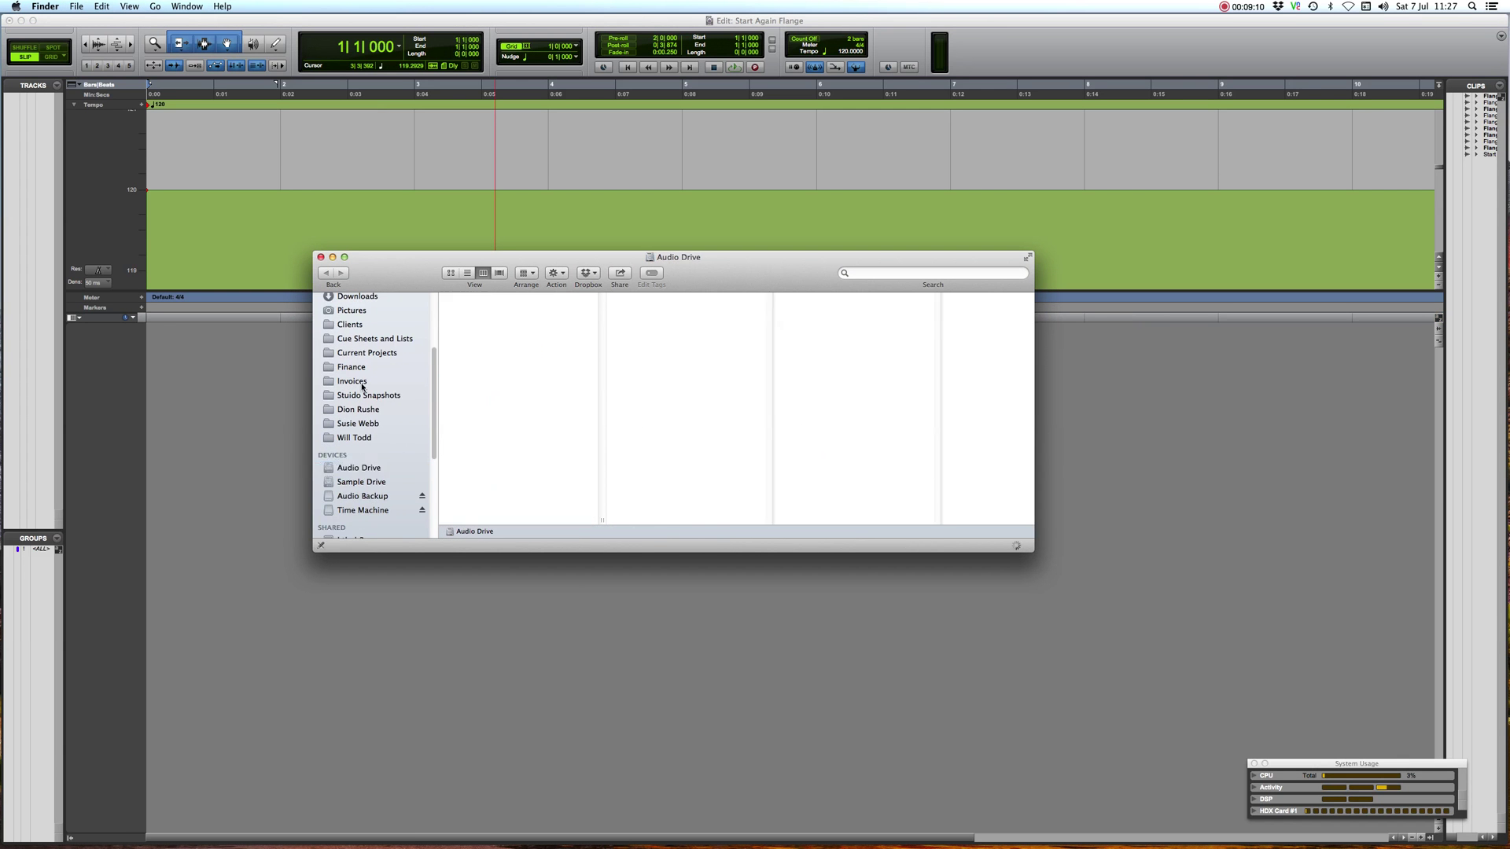
pyautogui.click(367, 352)
pyautogui.scroll(-10, 500, 429)
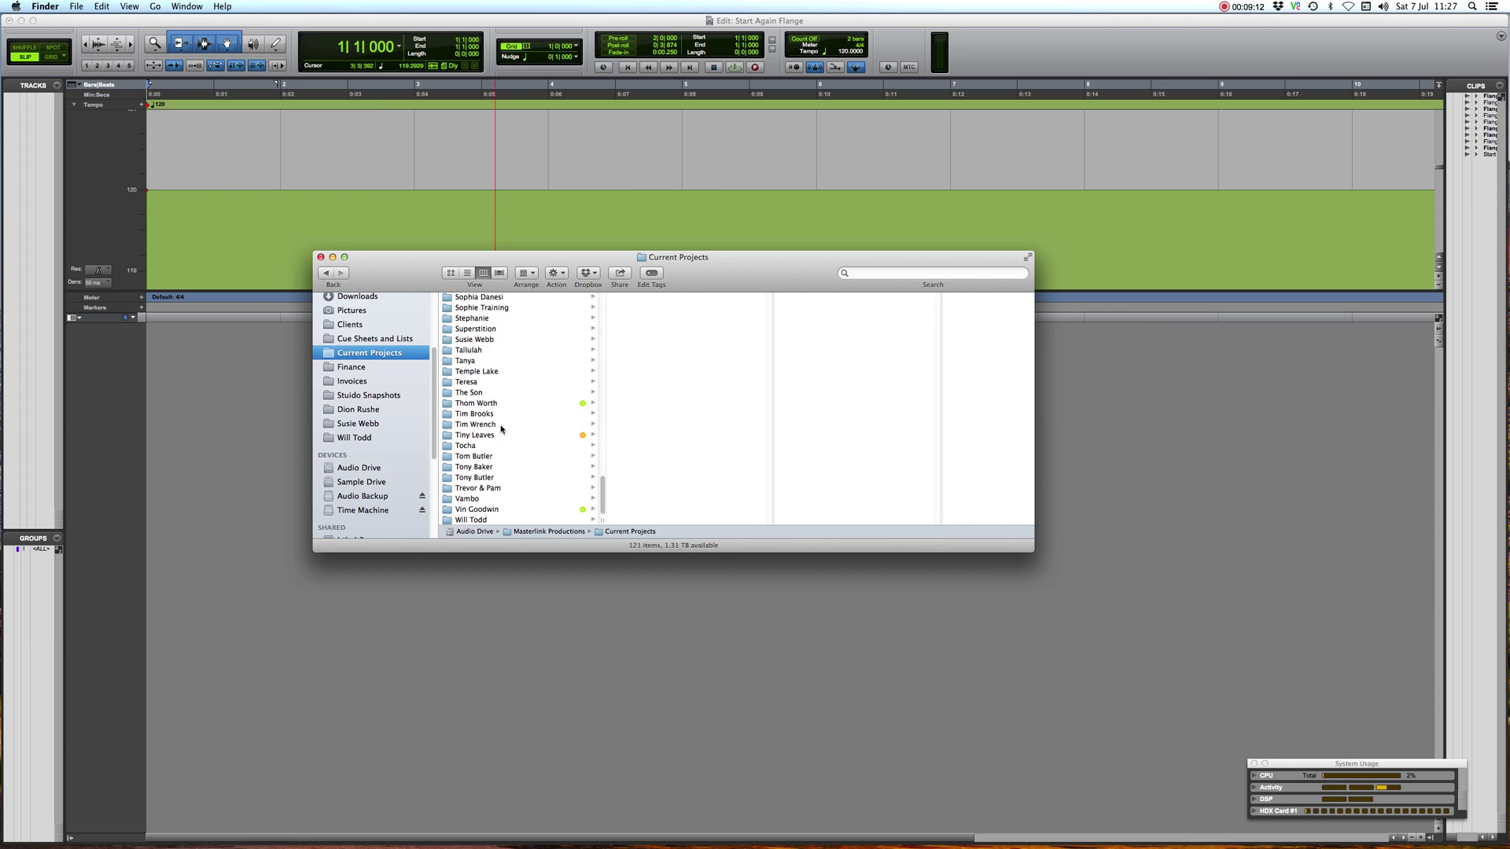
pyautogui.scroll(1, 501, 428)
pyautogui.click(496, 411)
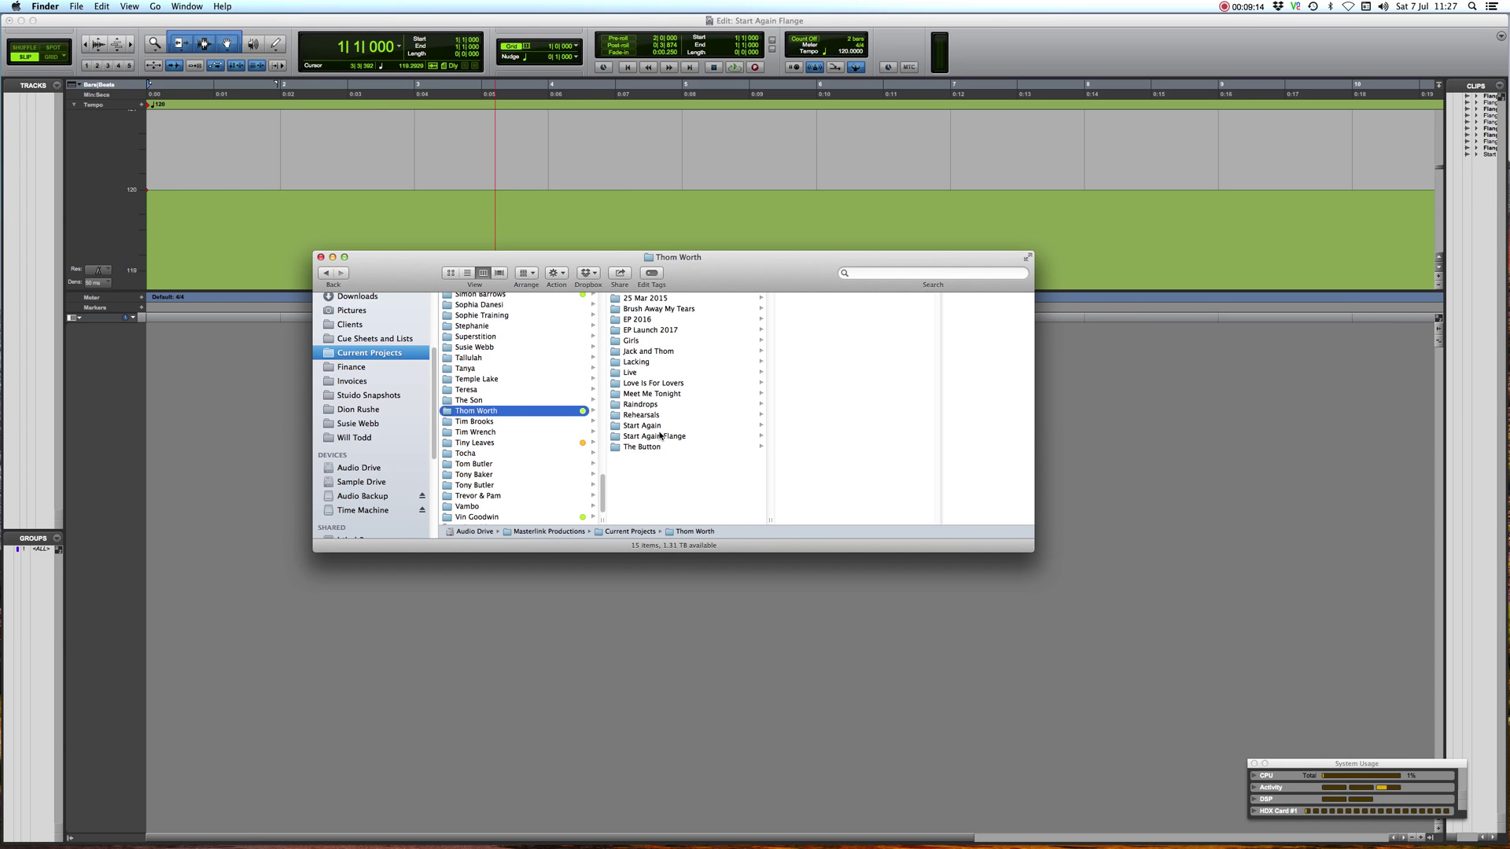
pyautogui.click(655, 427)
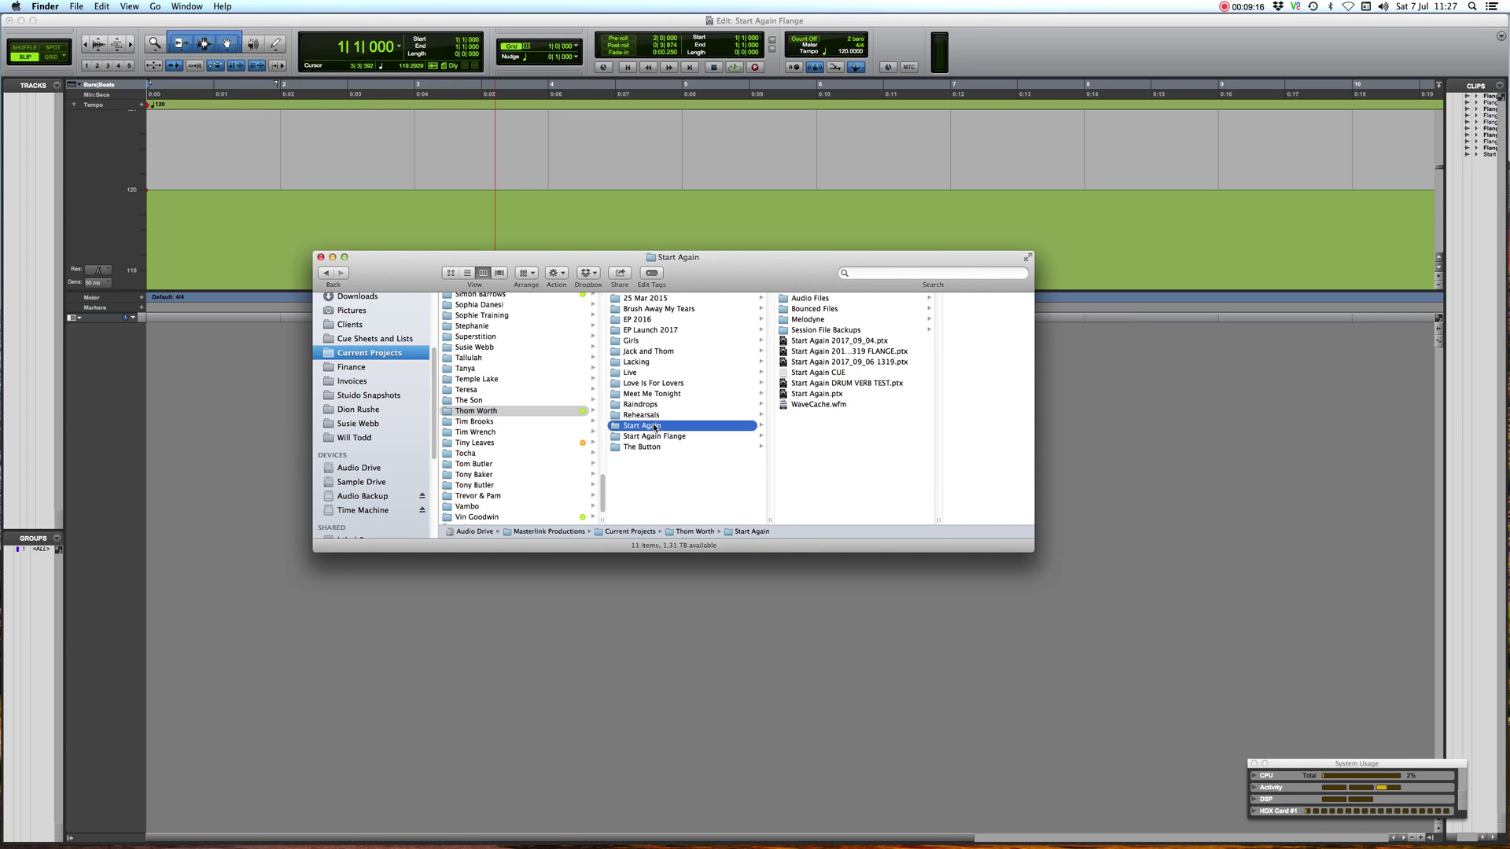
pyautogui.click(840, 310)
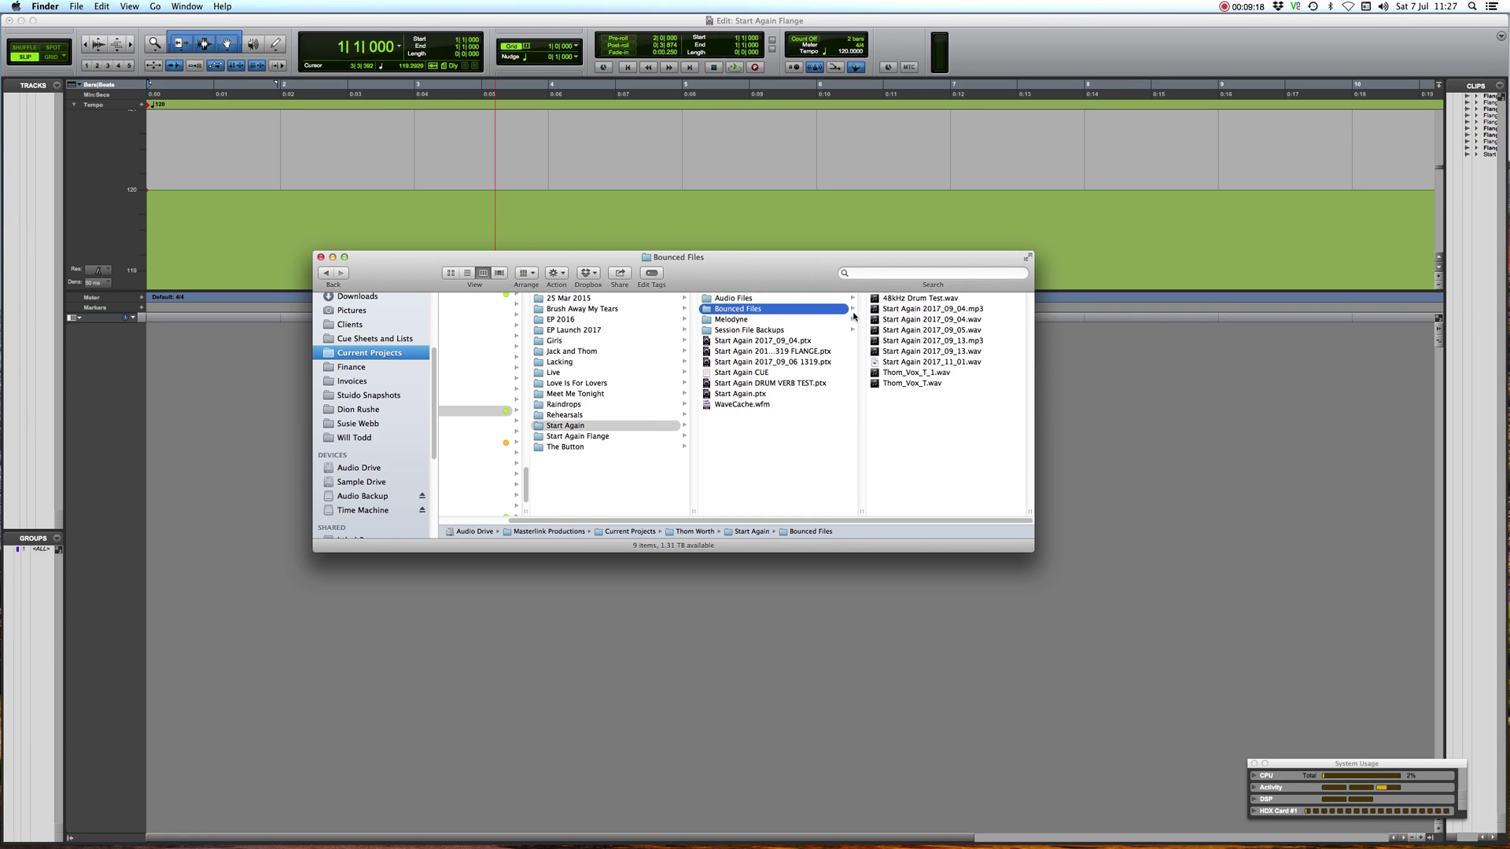
pyautogui.click(567, 436)
pyautogui.click(744, 309)
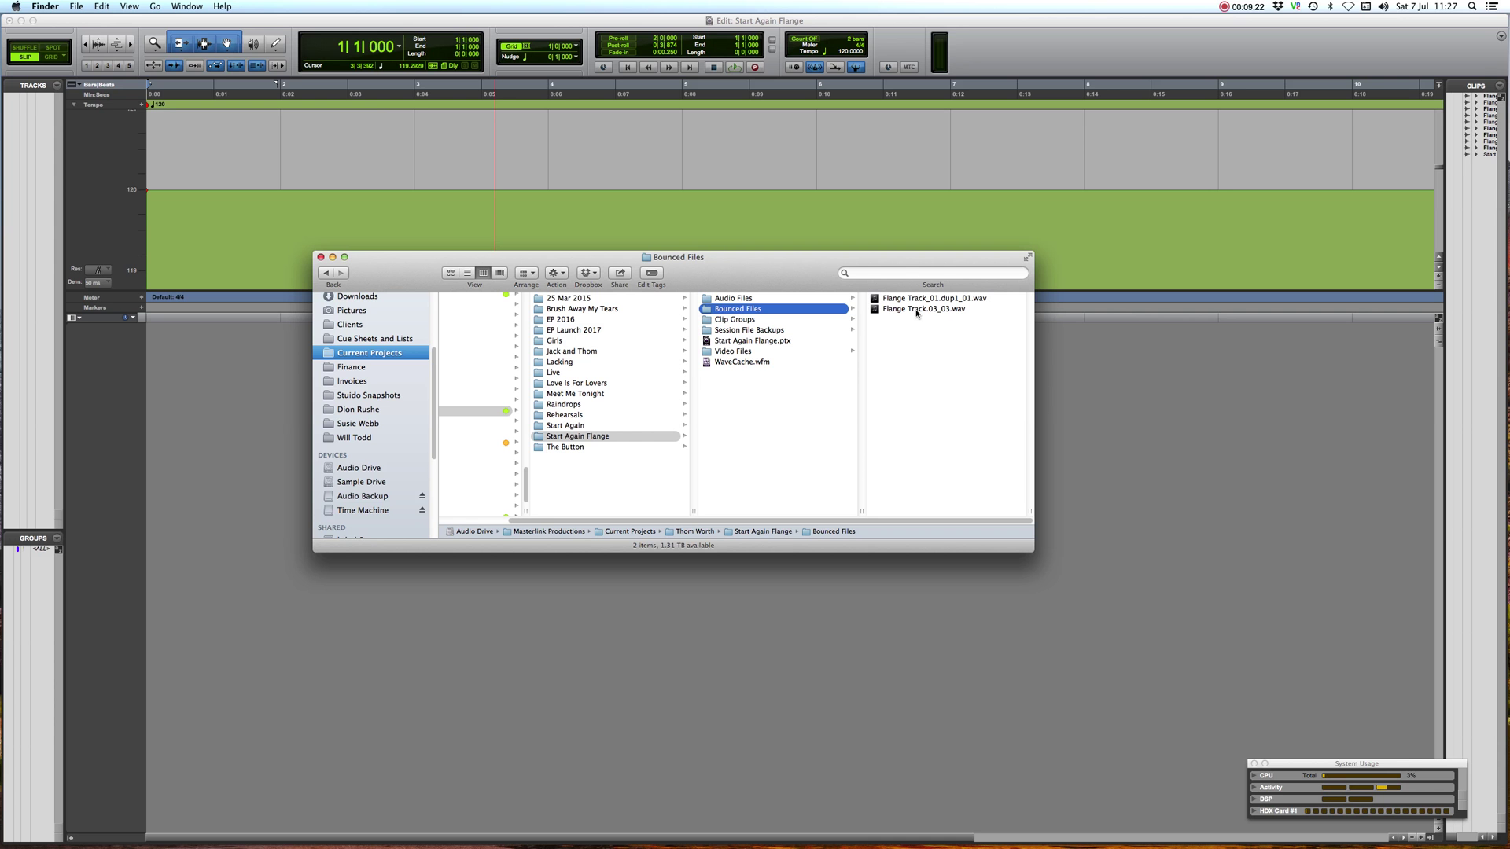
# Step: Import Flange Track.03_03.wav onto a new track at bar 1, then show the Mix window
pyautogui.moveTo(919, 312); pyautogui.dragTo(256, 418)
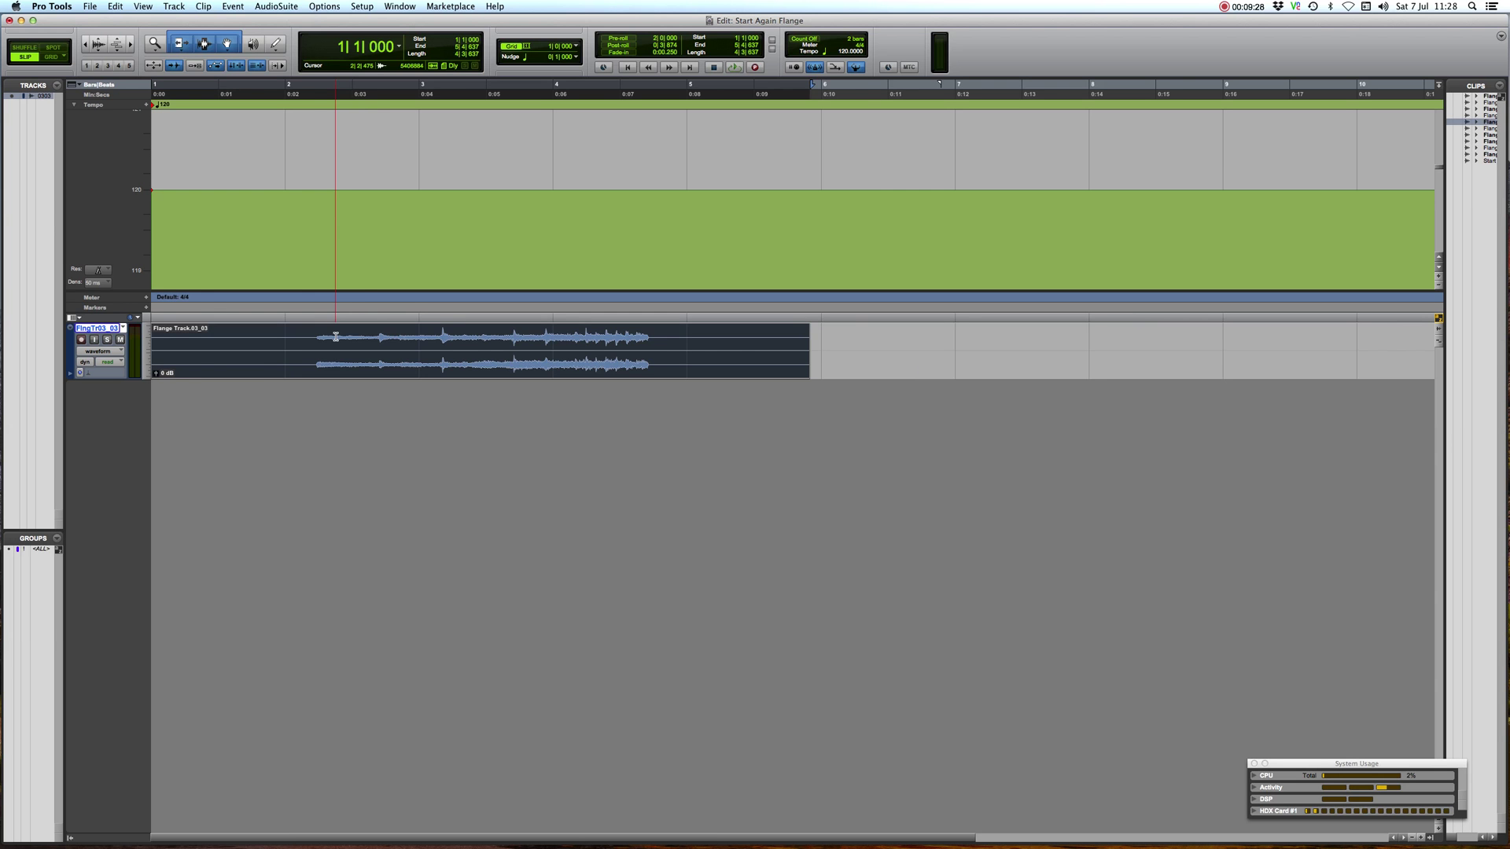
pyautogui.moveTo(320, 364); pyautogui.dragTo(553, 370)
pyautogui.click(651, 339)
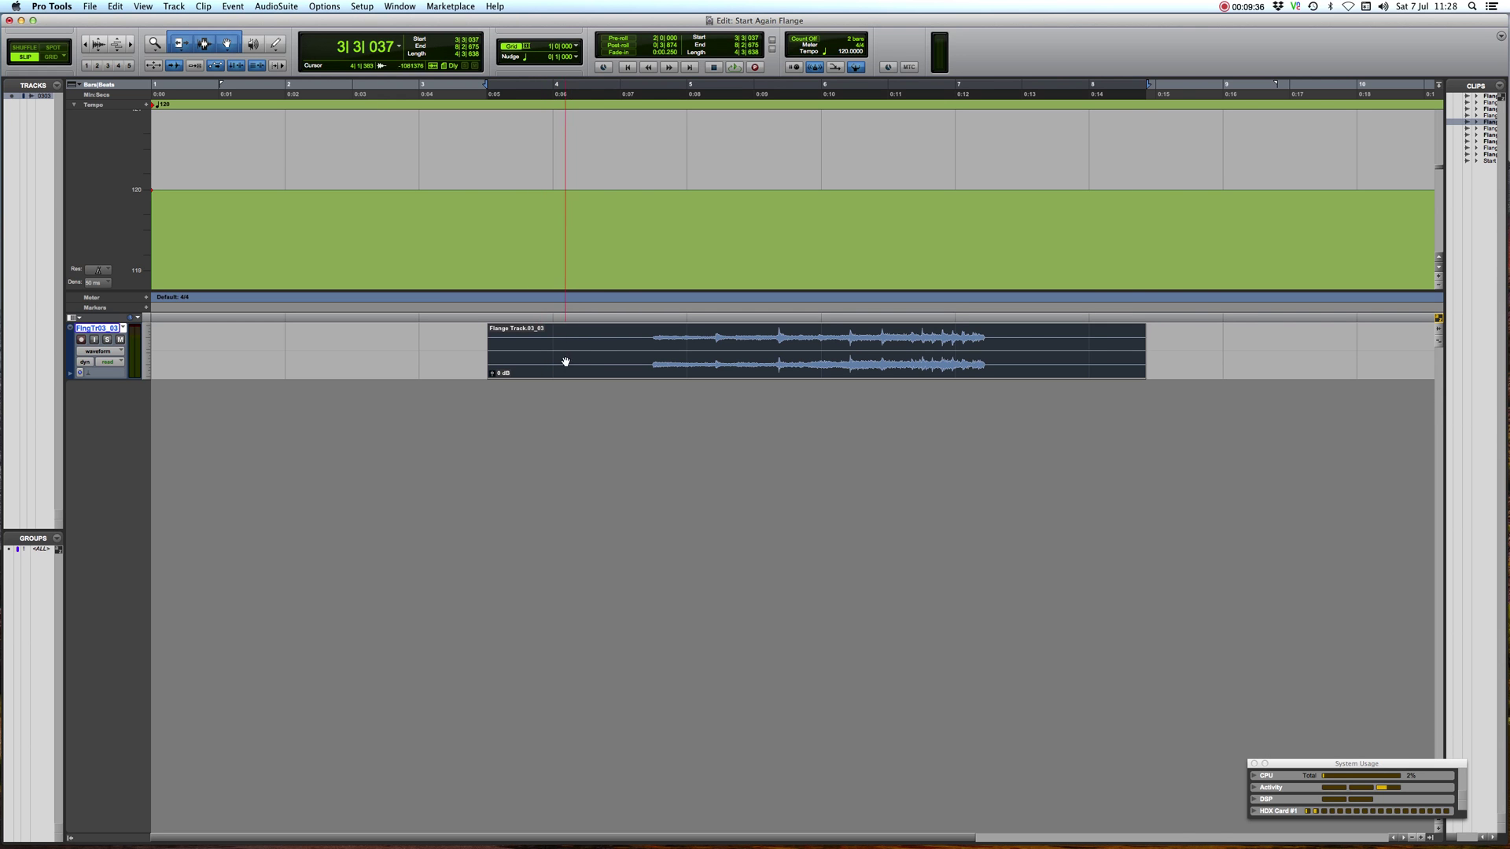
pyautogui.moveTo(565, 363)
pyautogui.mouseDown()
pyautogui.moveTo(620, 361)
pyautogui.moveTo(509, 361)
pyautogui.moveTo(663, 367)
pyautogui.moveTo(571, 367)
pyautogui.mouseUp()
pyautogui.press('super+z')
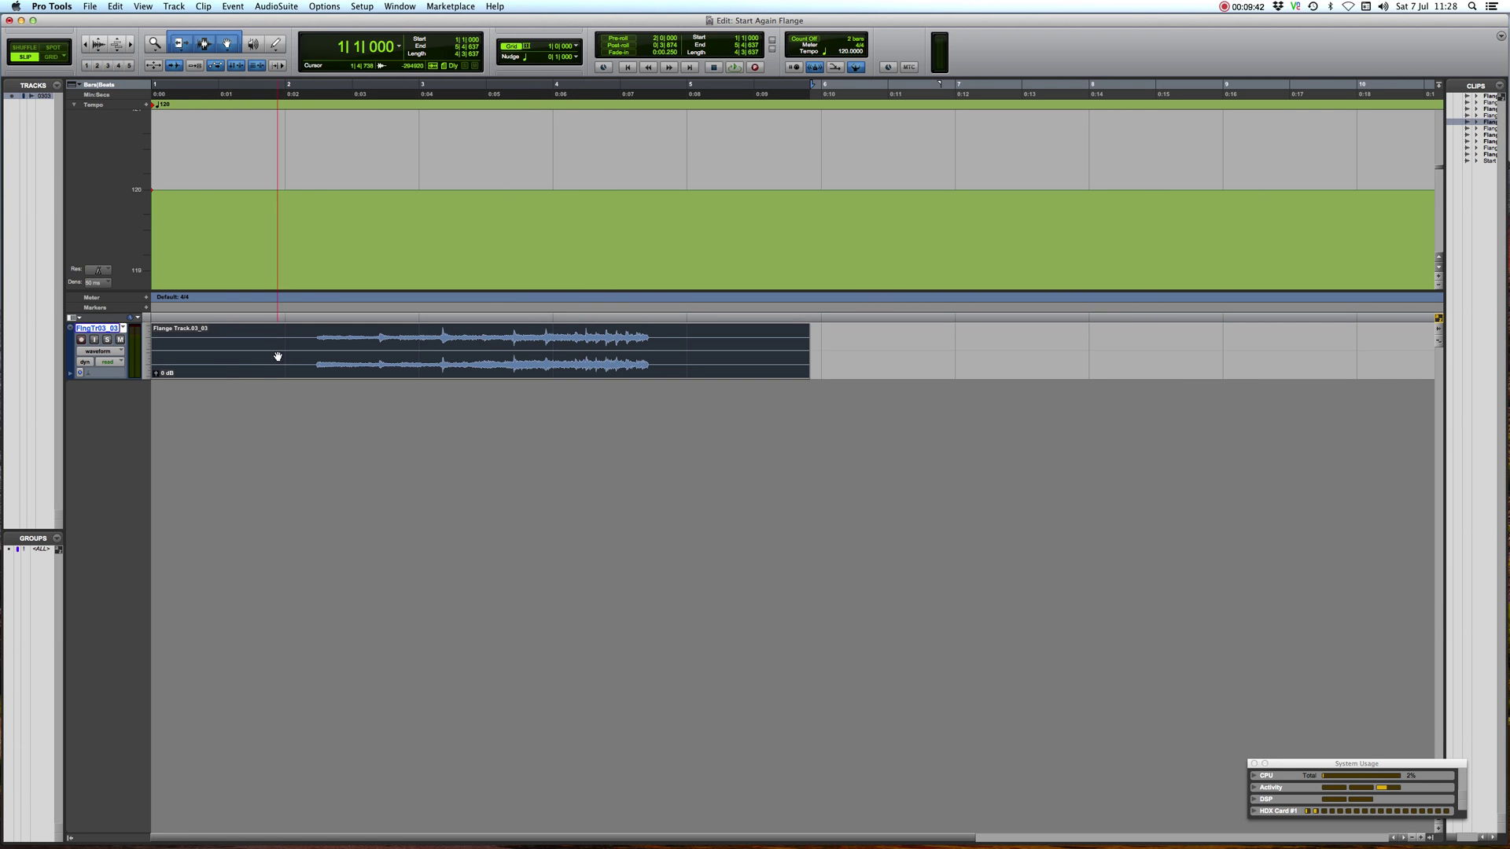
pyautogui.click(310, 342)
pyautogui.press('super+equal')
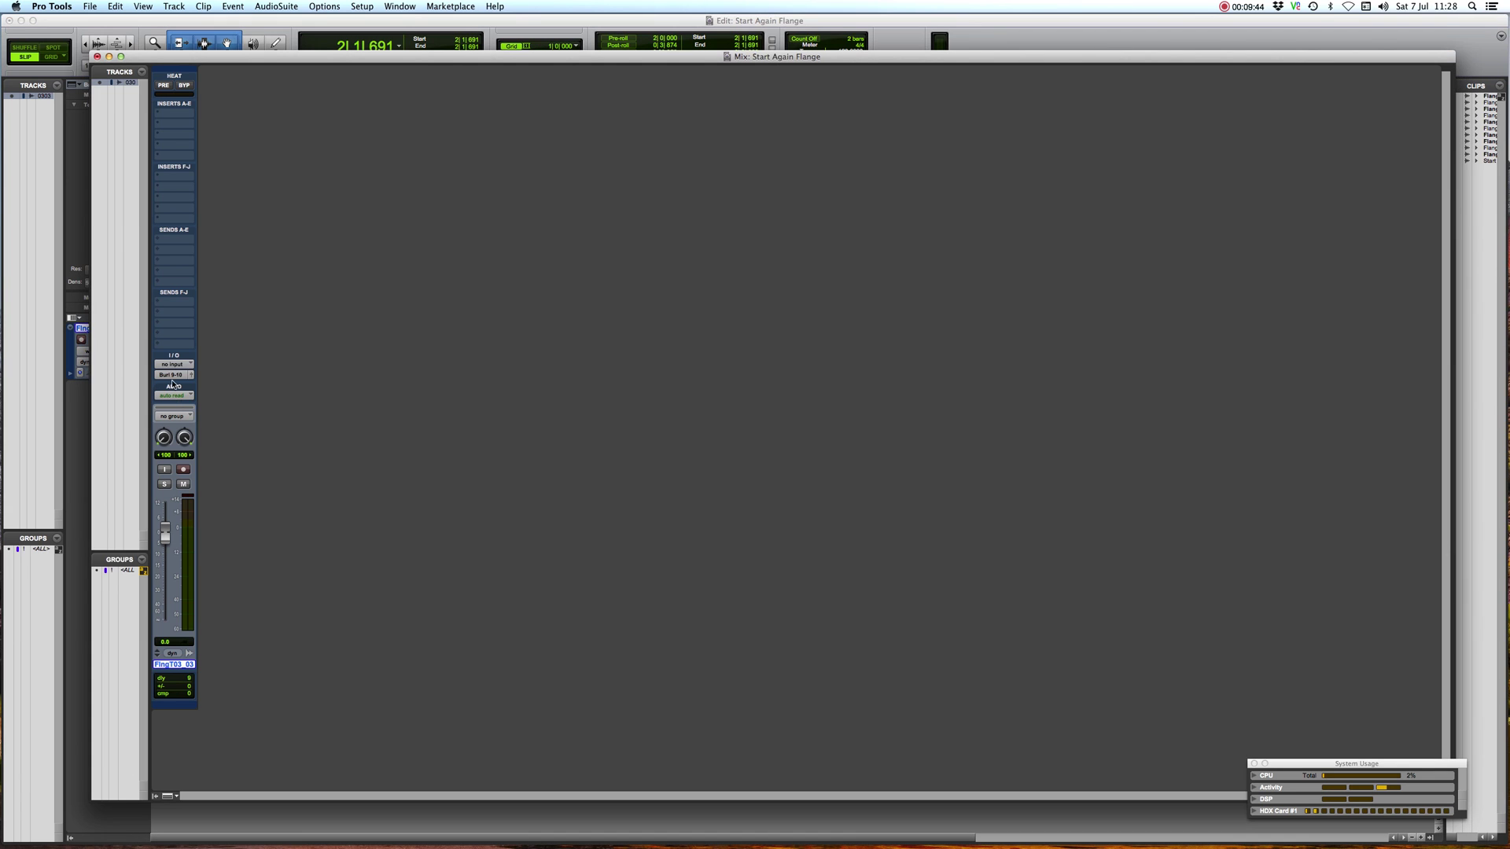
# Step: Route the flange track's output to Out 1-2 and bypass HEAT
pyautogui.click(172, 375)
pyautogui.moveTo(206, 375)
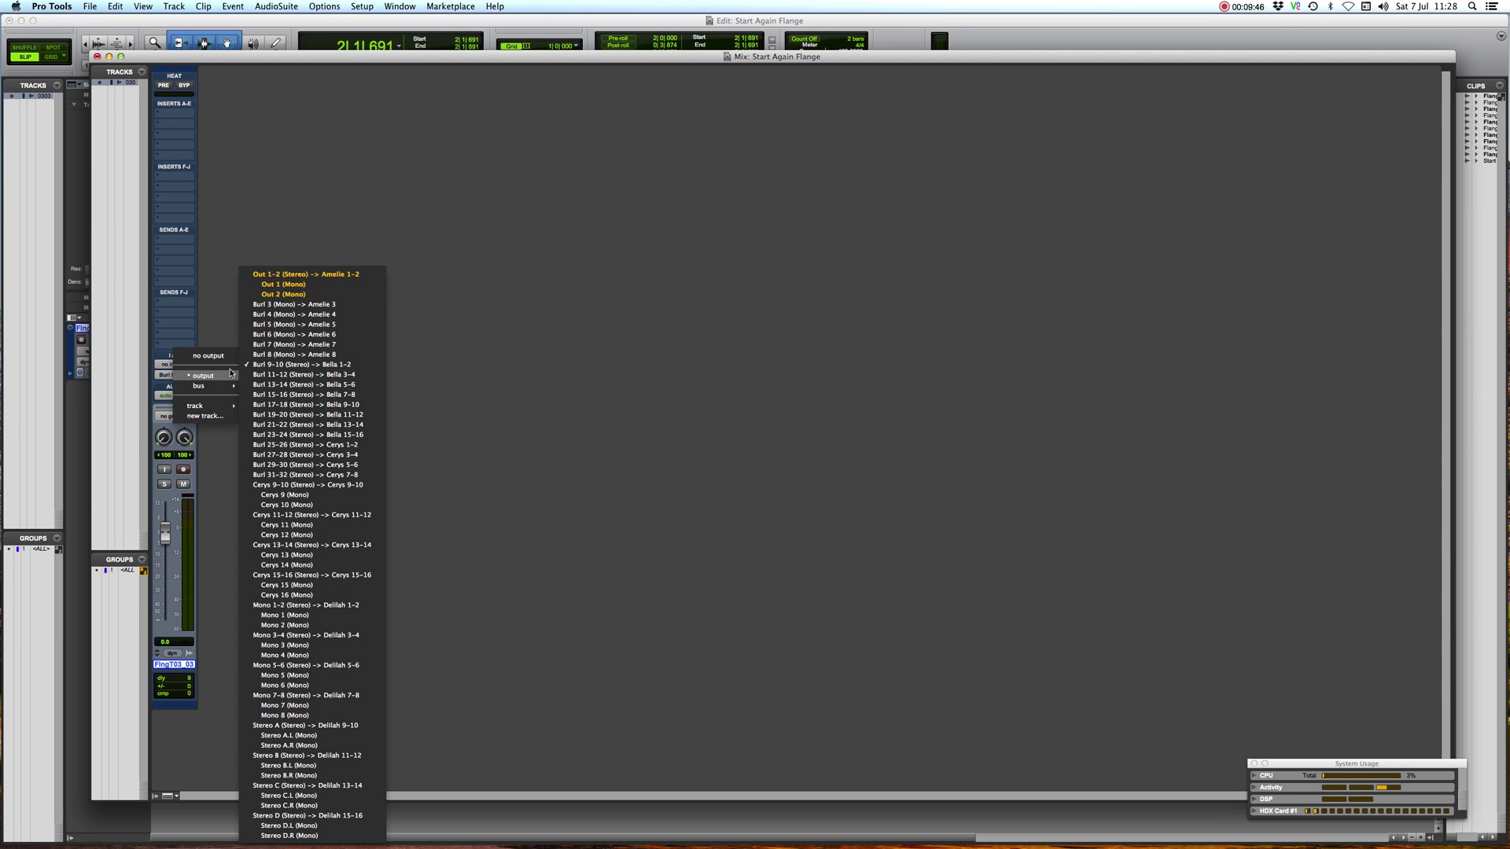
pyautogui.click(288, 275)
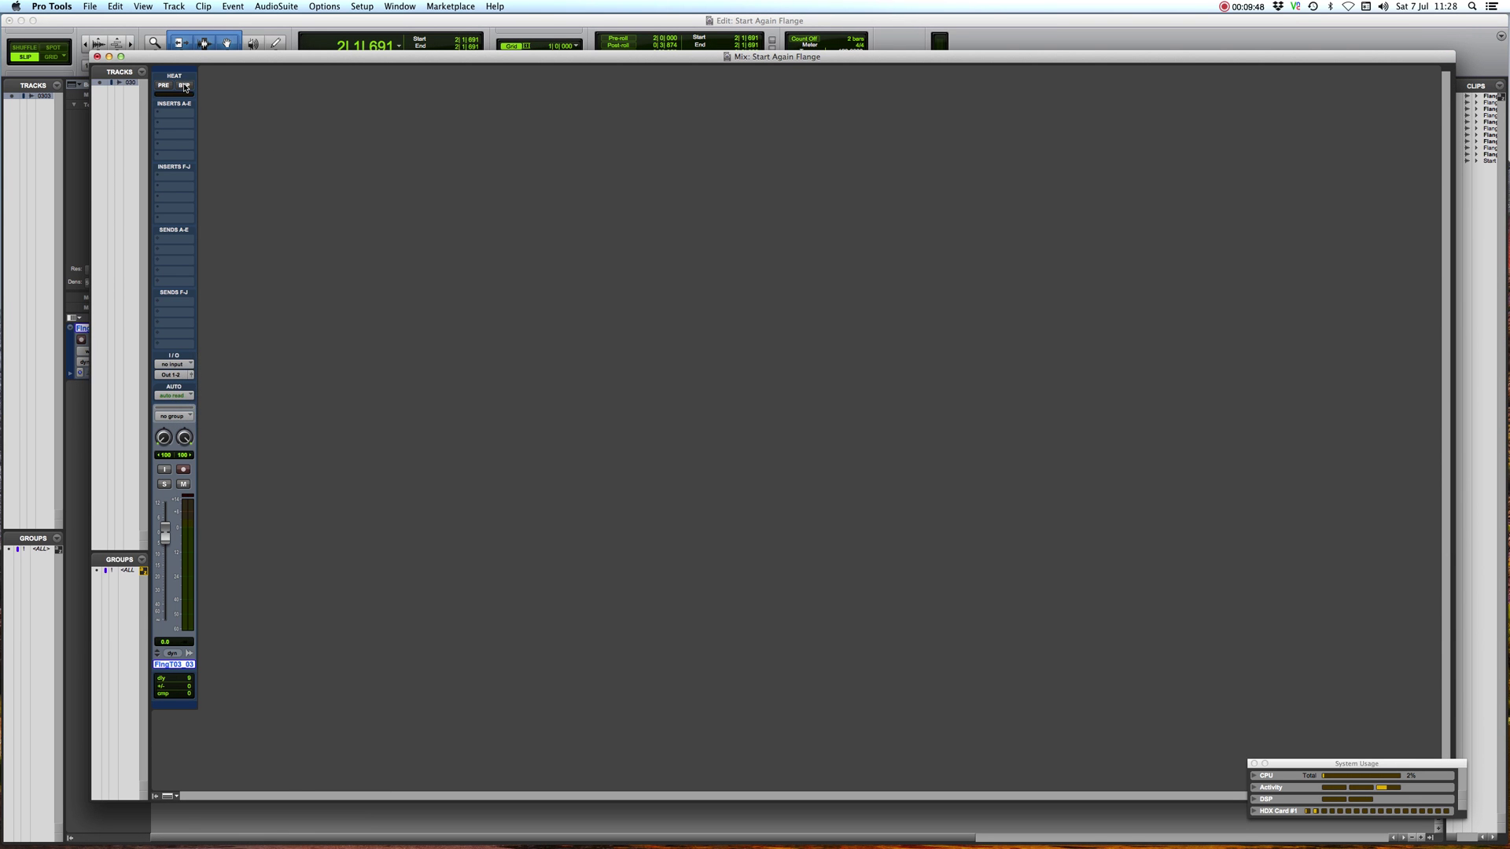
pyautogui.click(184, 86)
# Step: Play the flange clip from 2|1|793, checking levels in the Mix window, then return to Edit
pyautogui.press('super+equal')
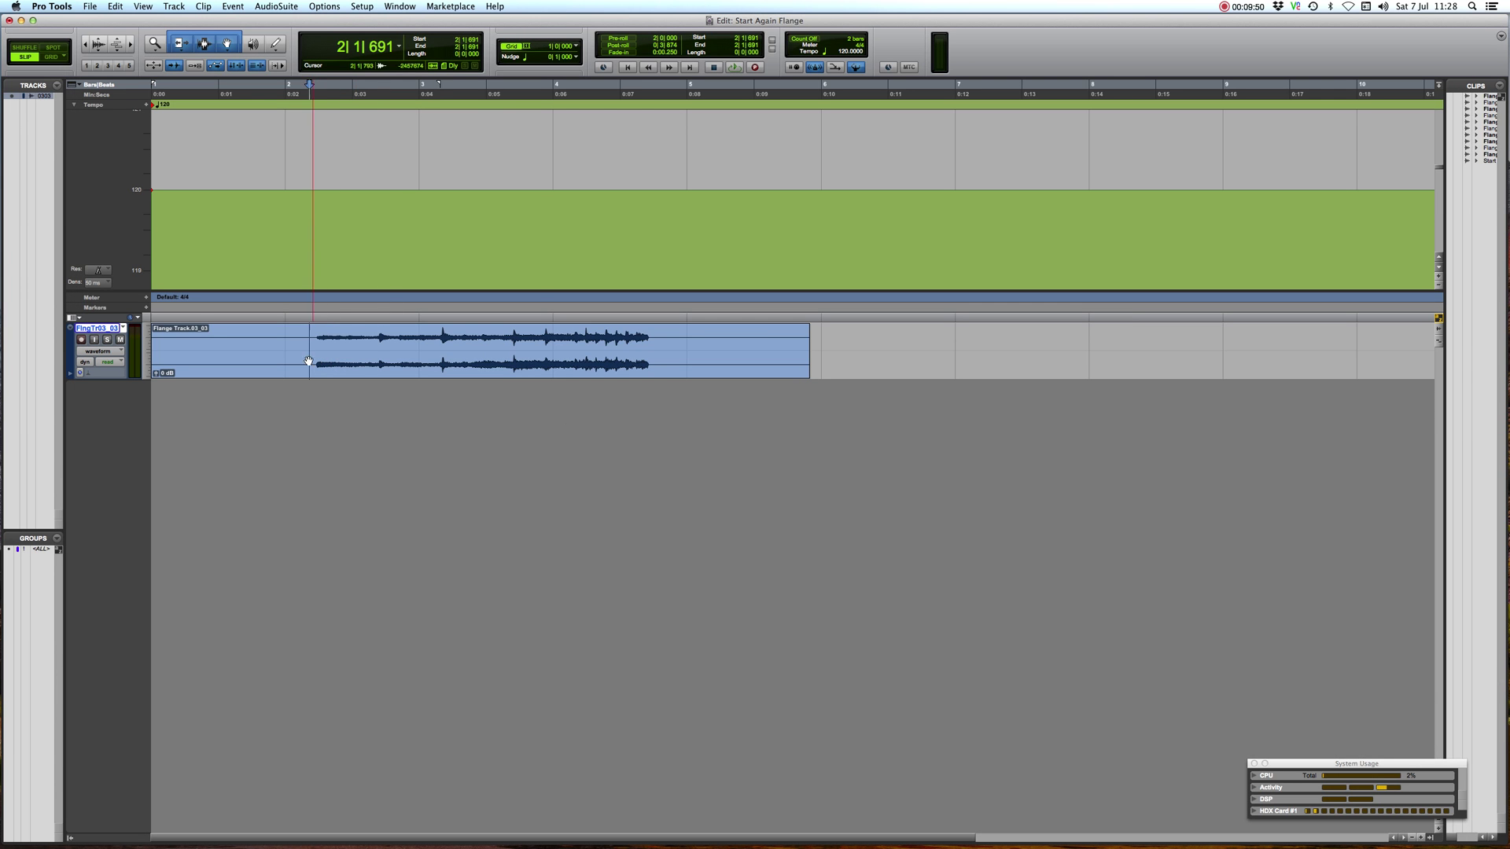
pyautogui.click(287, 340)
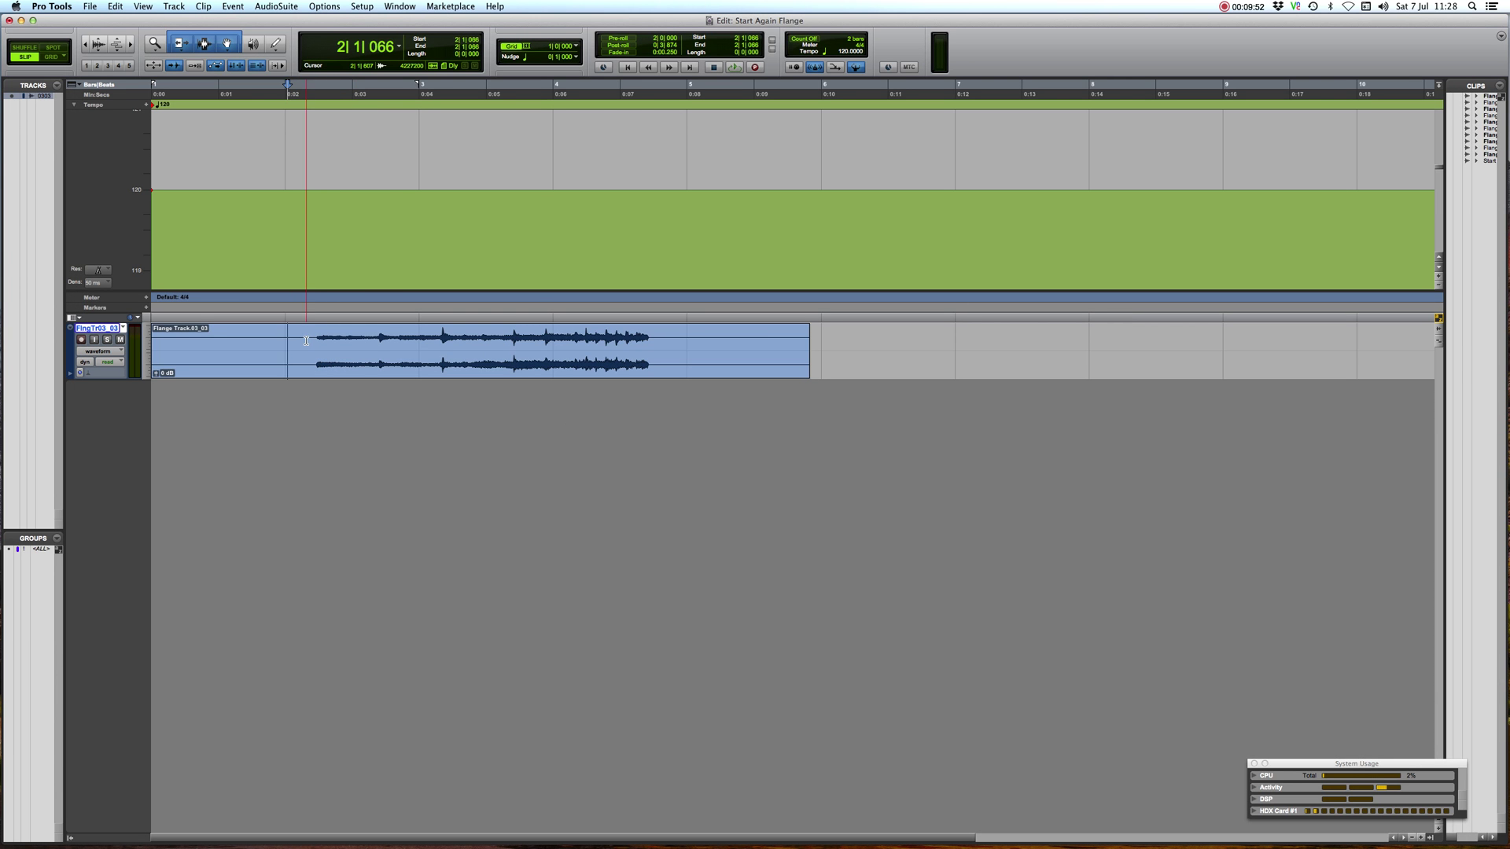
pyautogui.press('space')
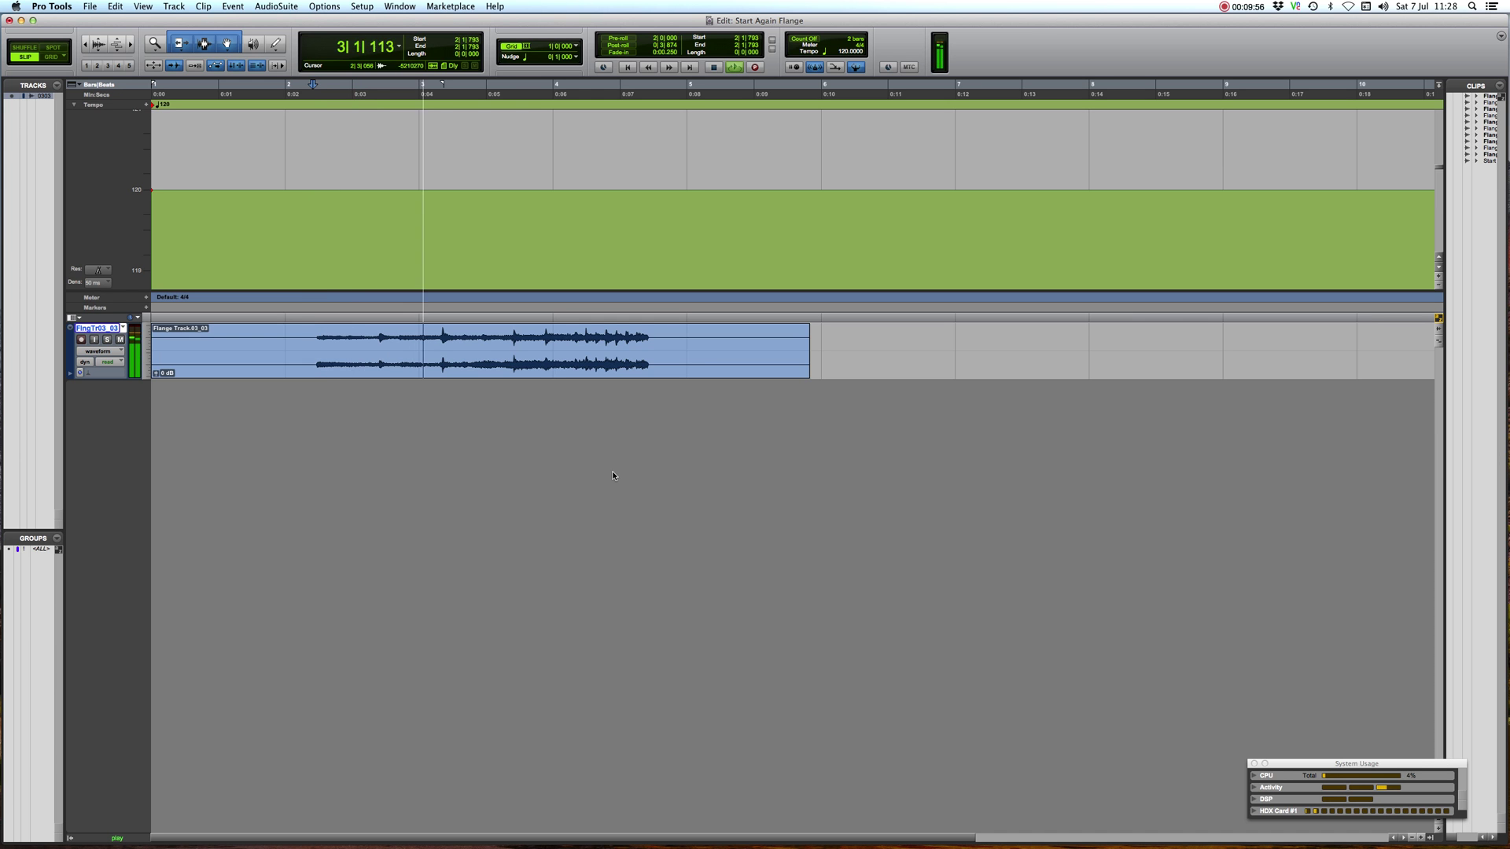
pyautogui.press('super+equal')
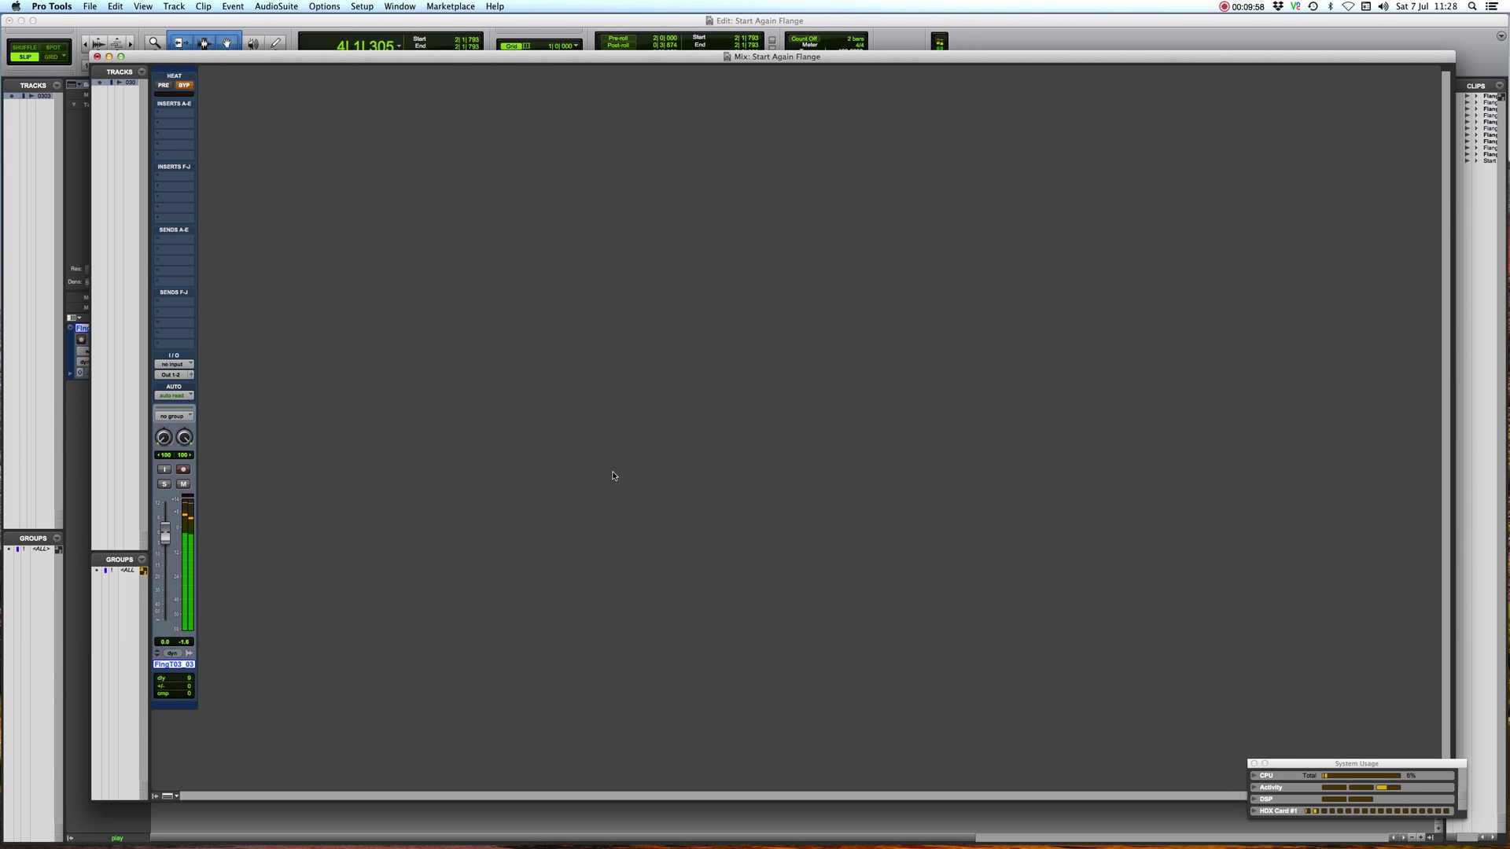
pyautogui.press('super+equal')
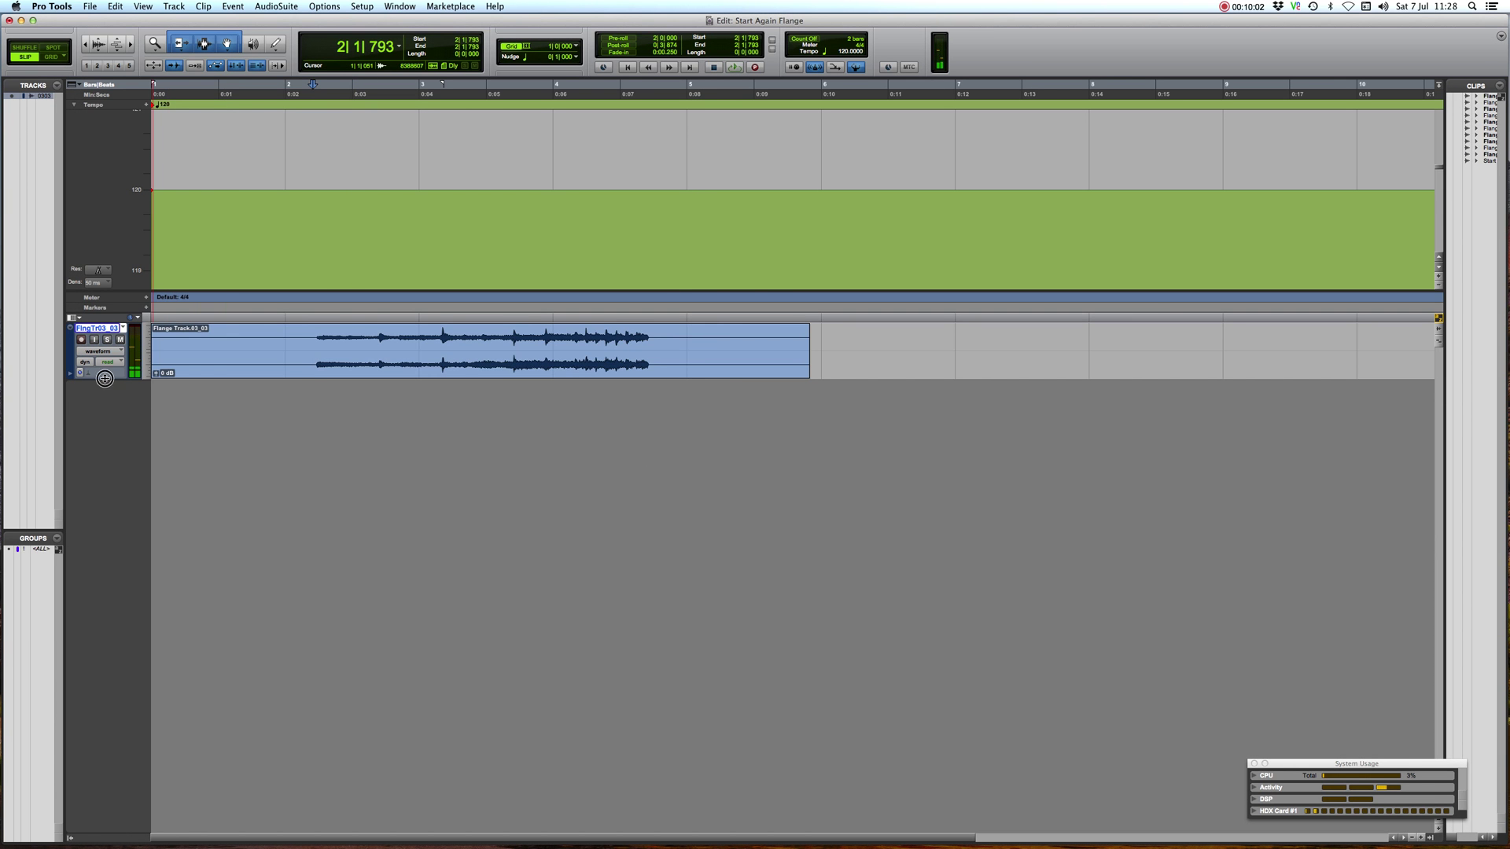
# Step: Add a new audio track named FLANGE TRACK and make both tracks taller
pyautogui.moveTo(104, 378)
pyautogui.mouseDown()
pyautogui.moveTo(109, 415)
pyautogui.moveTo(111, 390)
pyautogui.mouseUp()
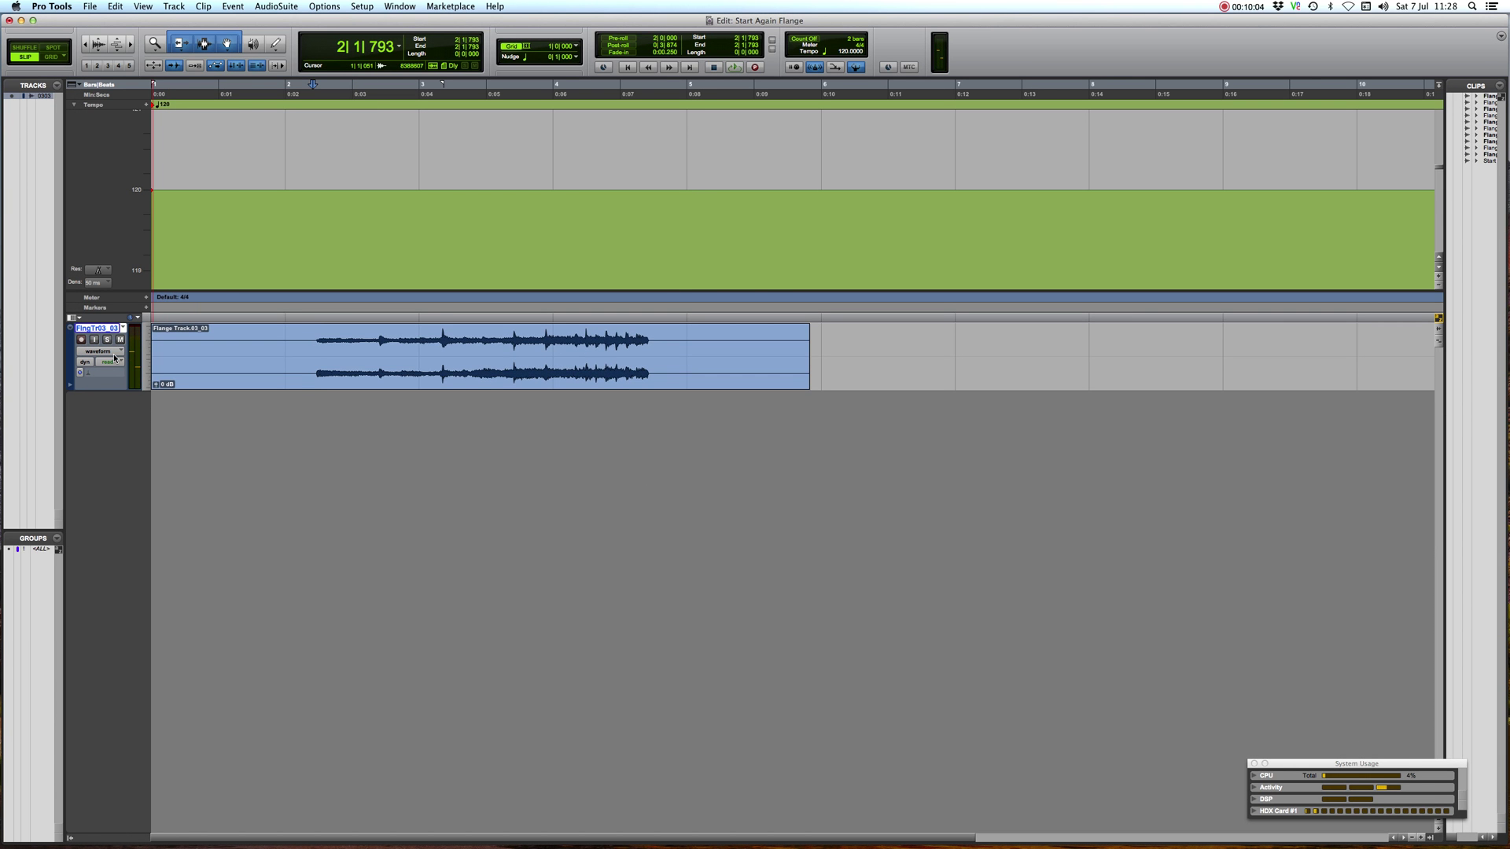
pyautogui.press('shift+super+n')
pyautogui.press('Return')
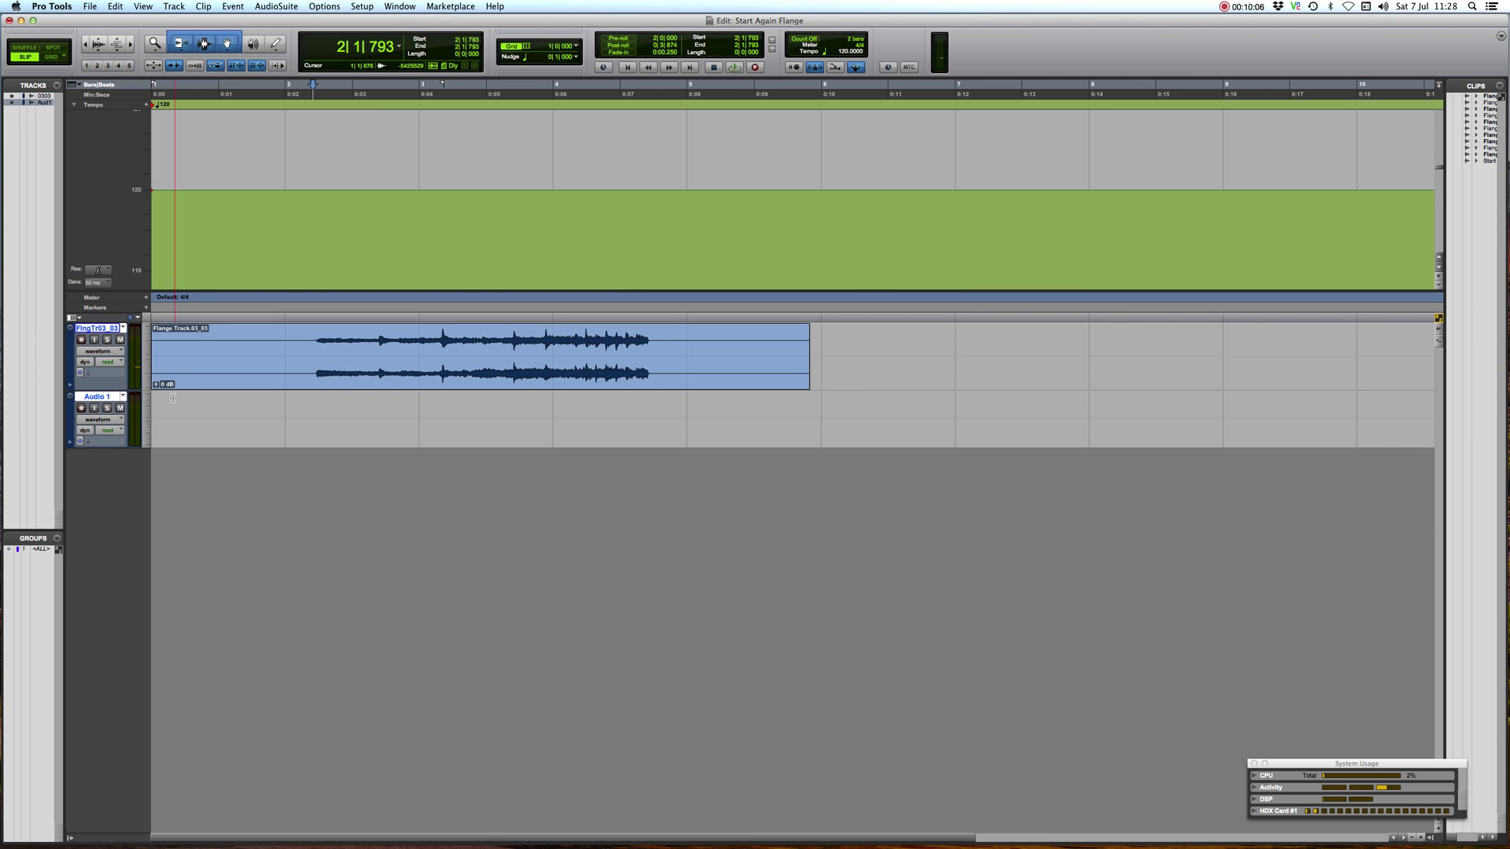
pyautogui.doubleClick(90, 398)
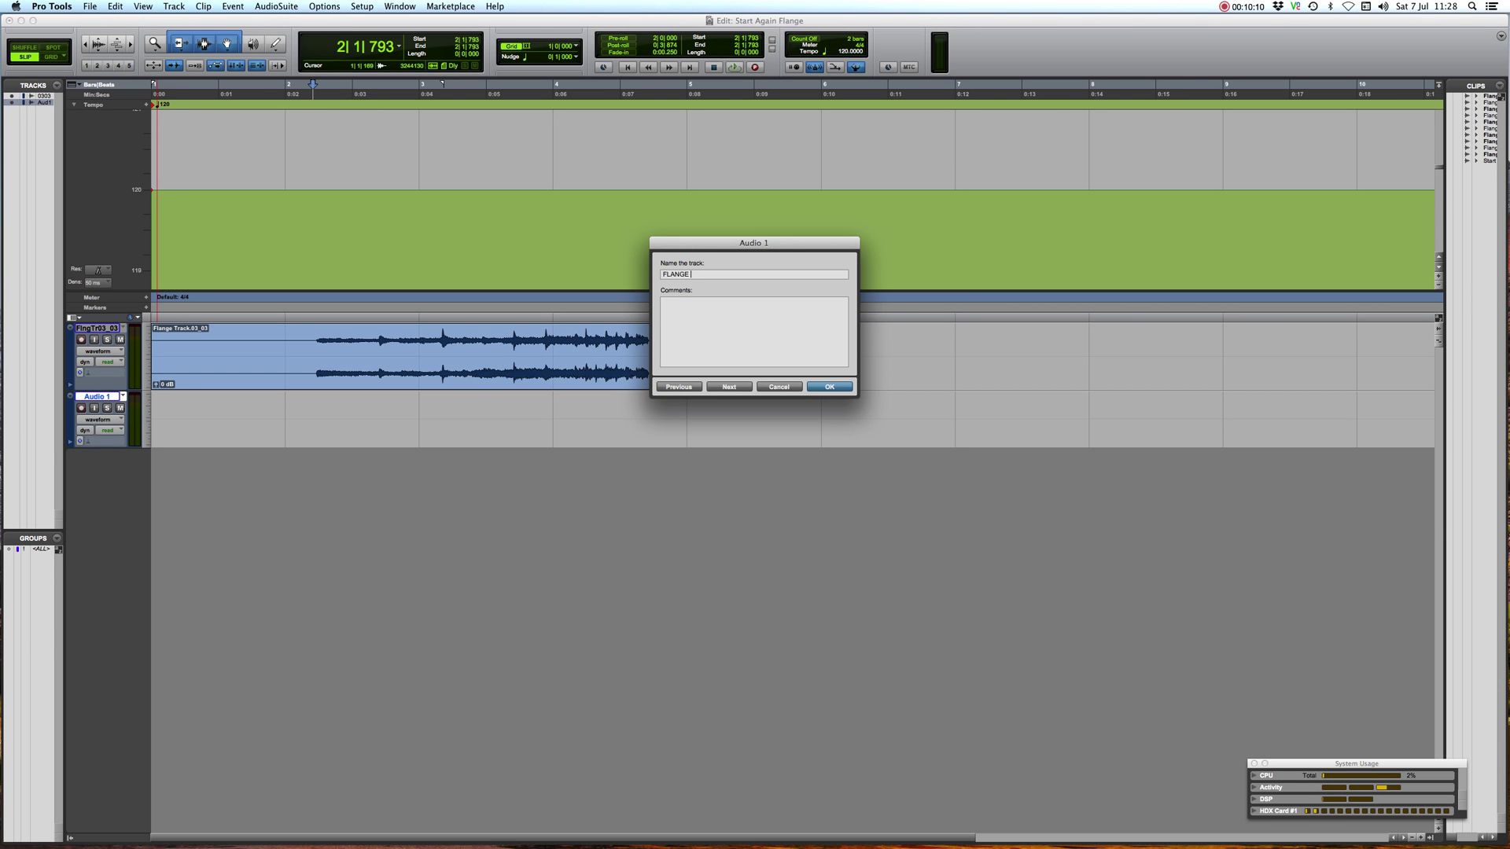
pyautogui.press('Return')
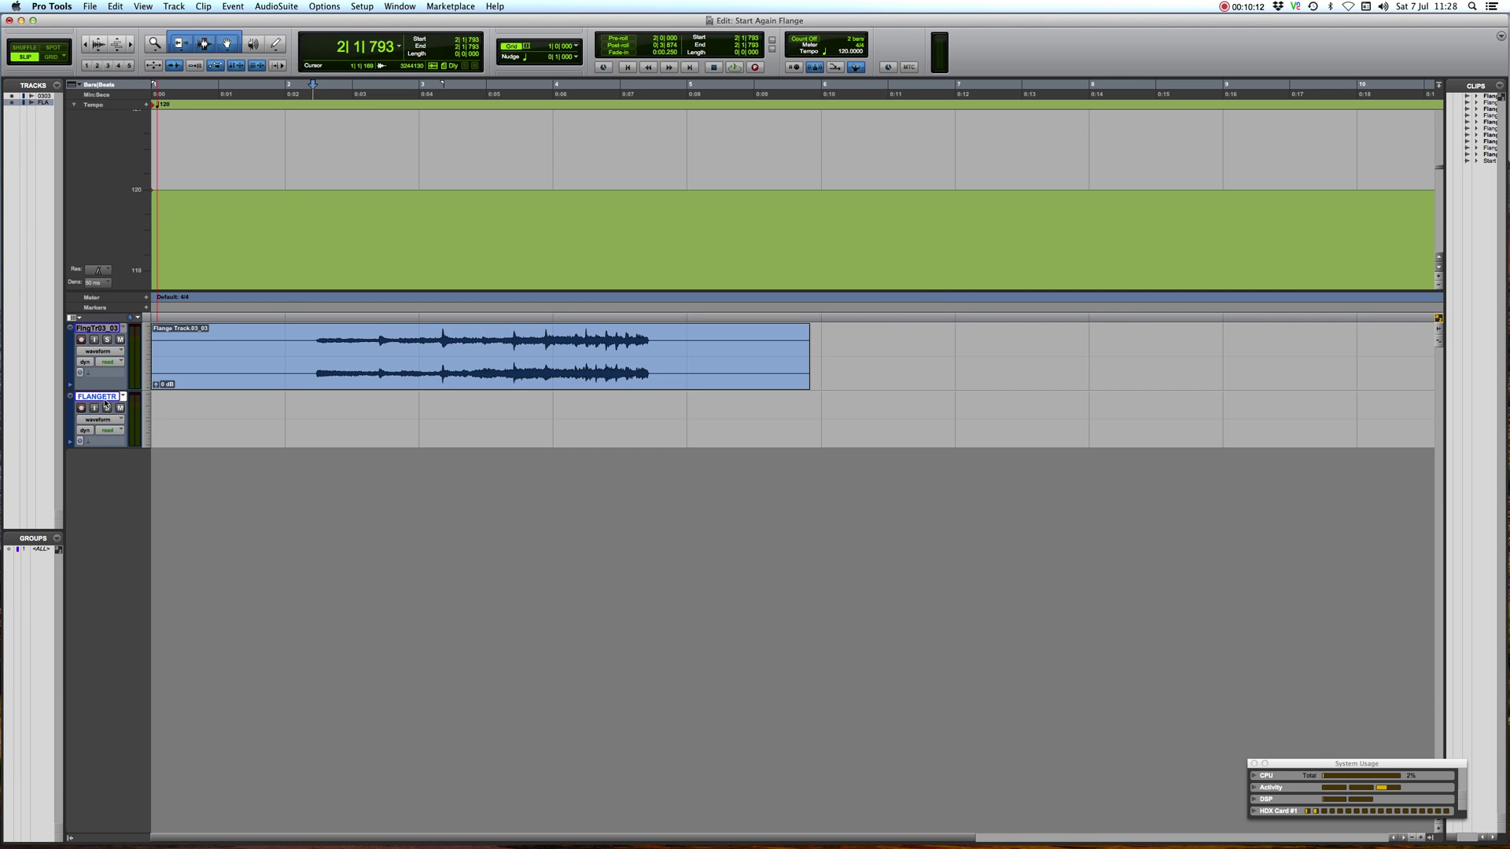
pyautogui.moveTo(105, 388); pyautogui.dragTo(105, 423)
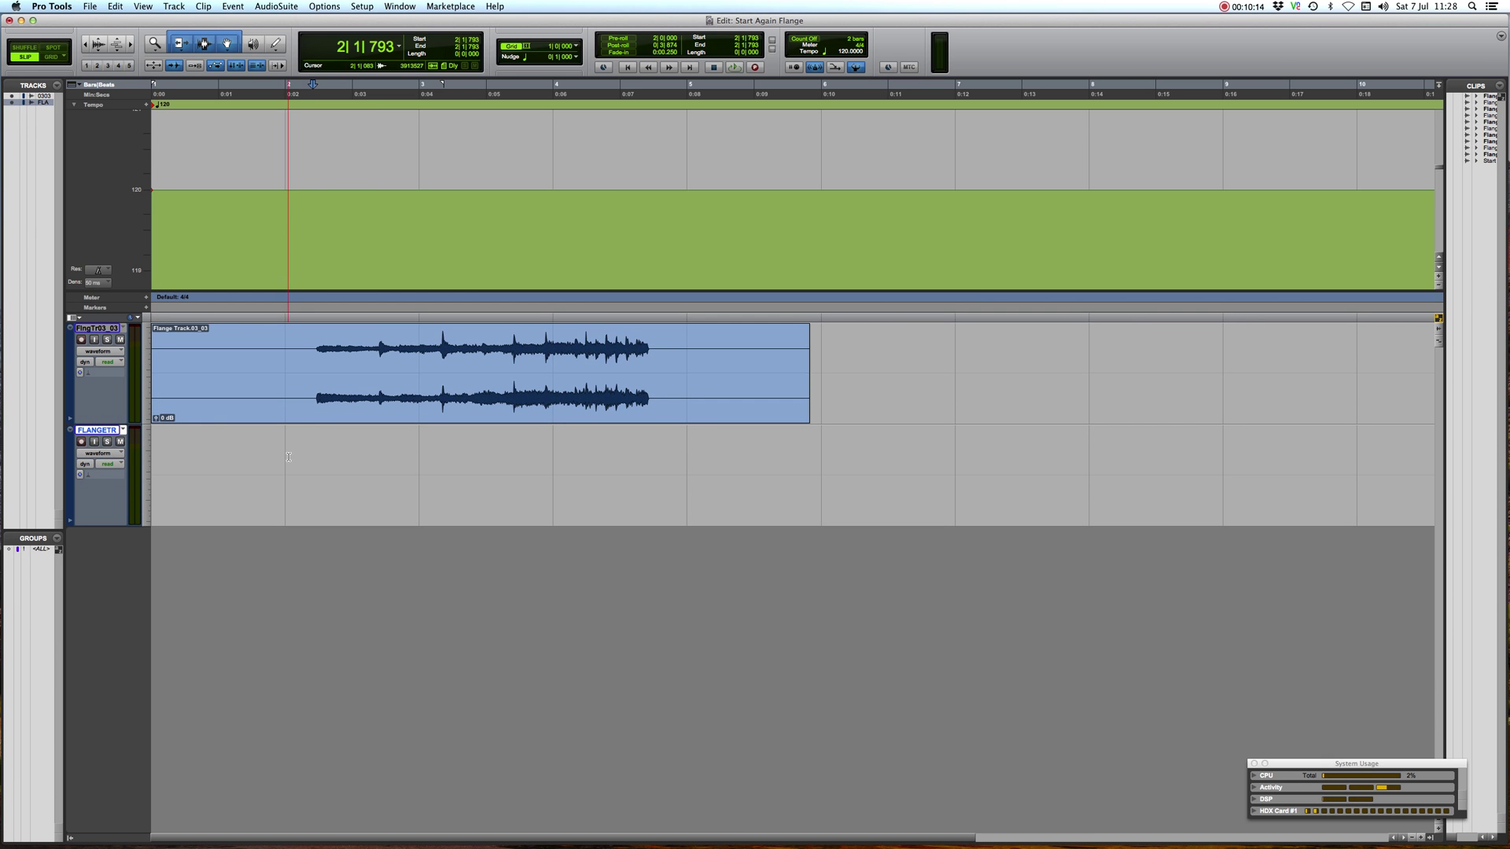
# Step: In Grid mode, copy the flange clip down onto FLANGETR at the same position
pyautogui.press('F4')
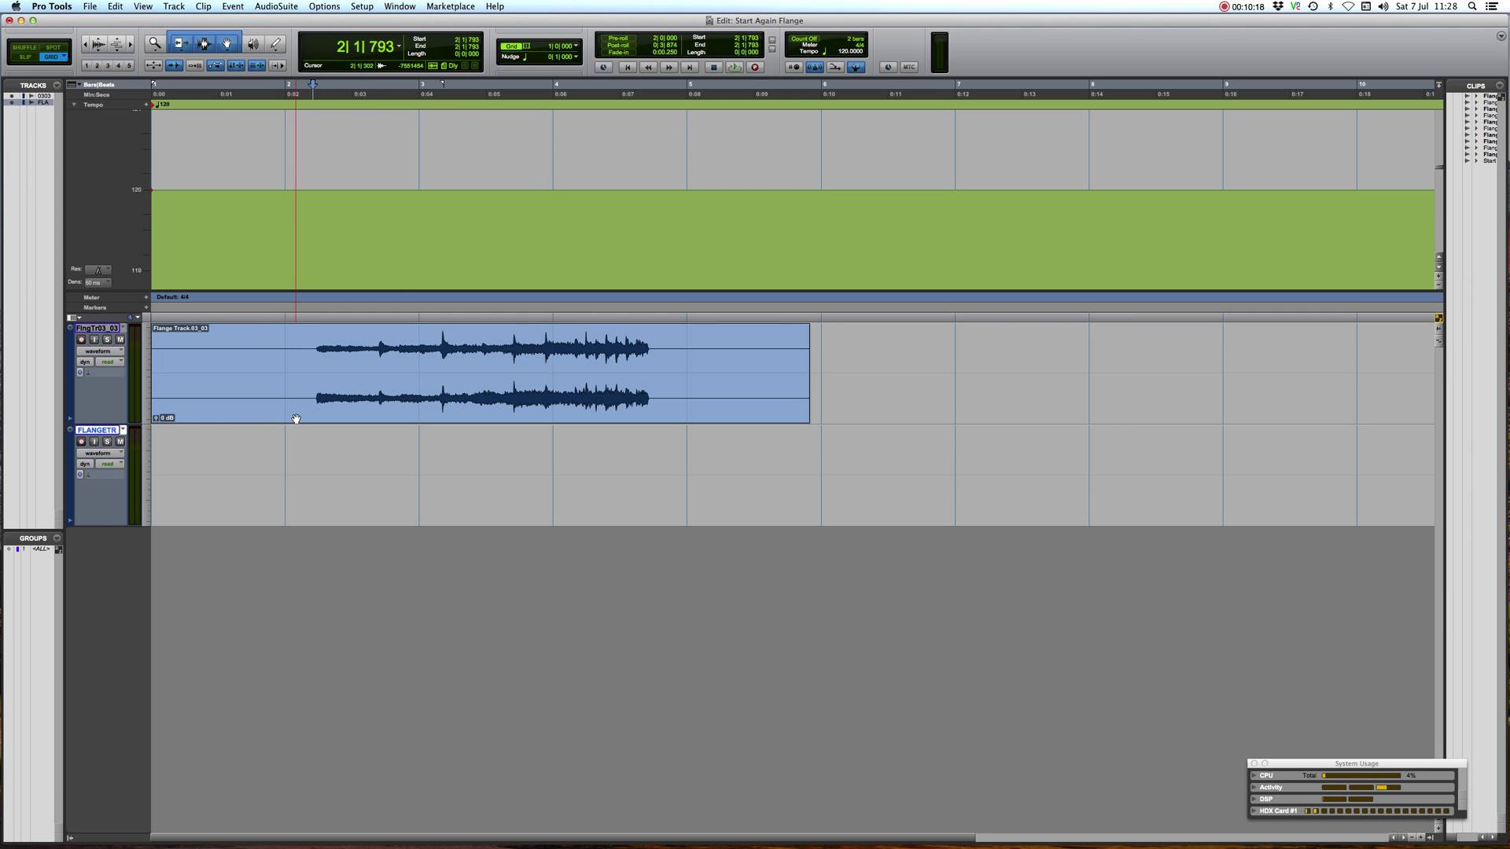
pyautogui.moveTo(297, 421); pyautogui.dragTo(300, 455)
pyautogui.click(306, 448)
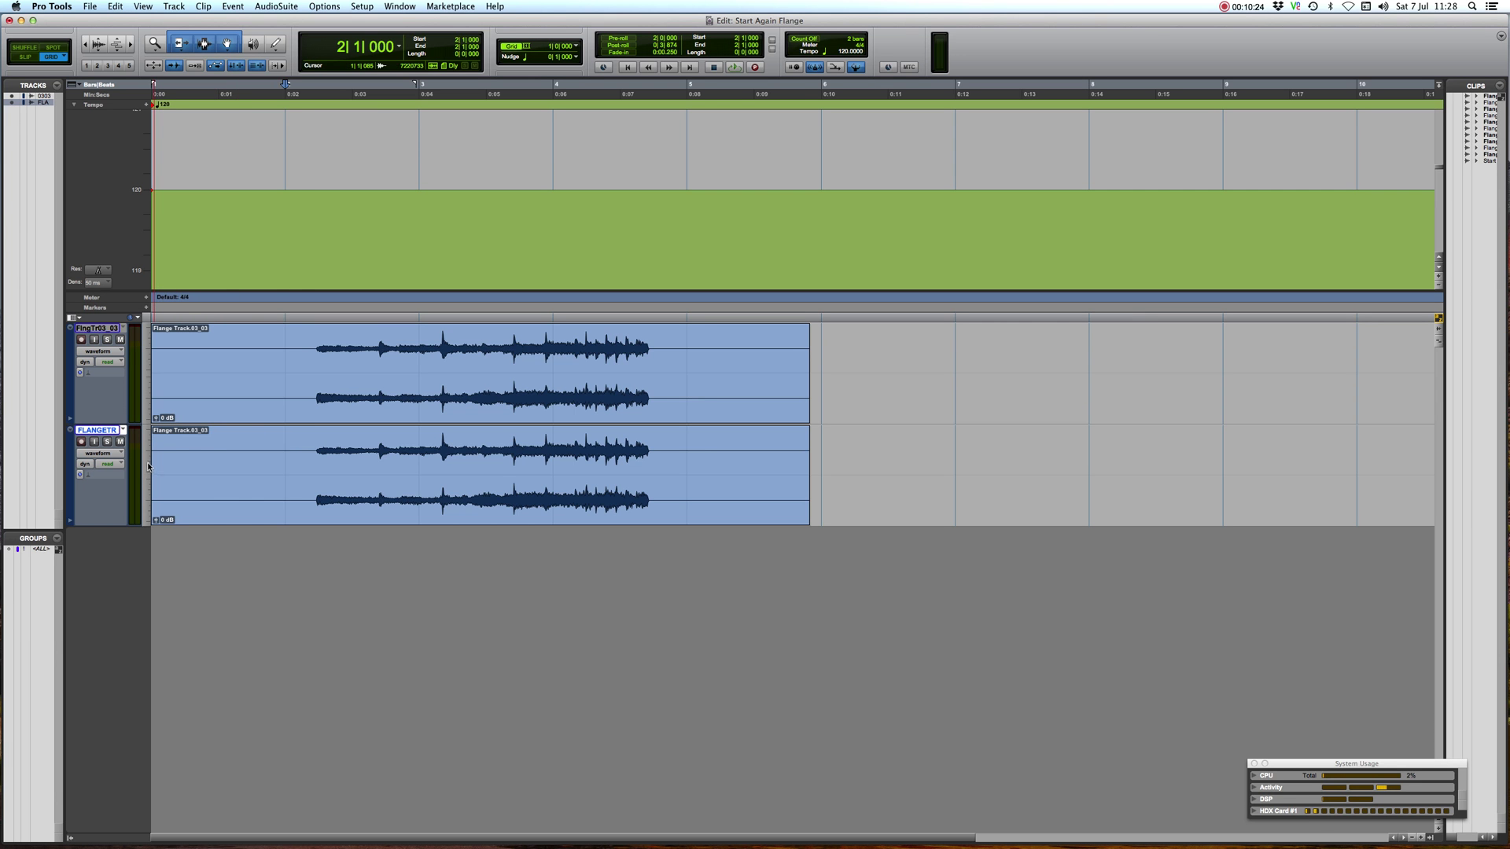
pyautogui.click(225, 398)
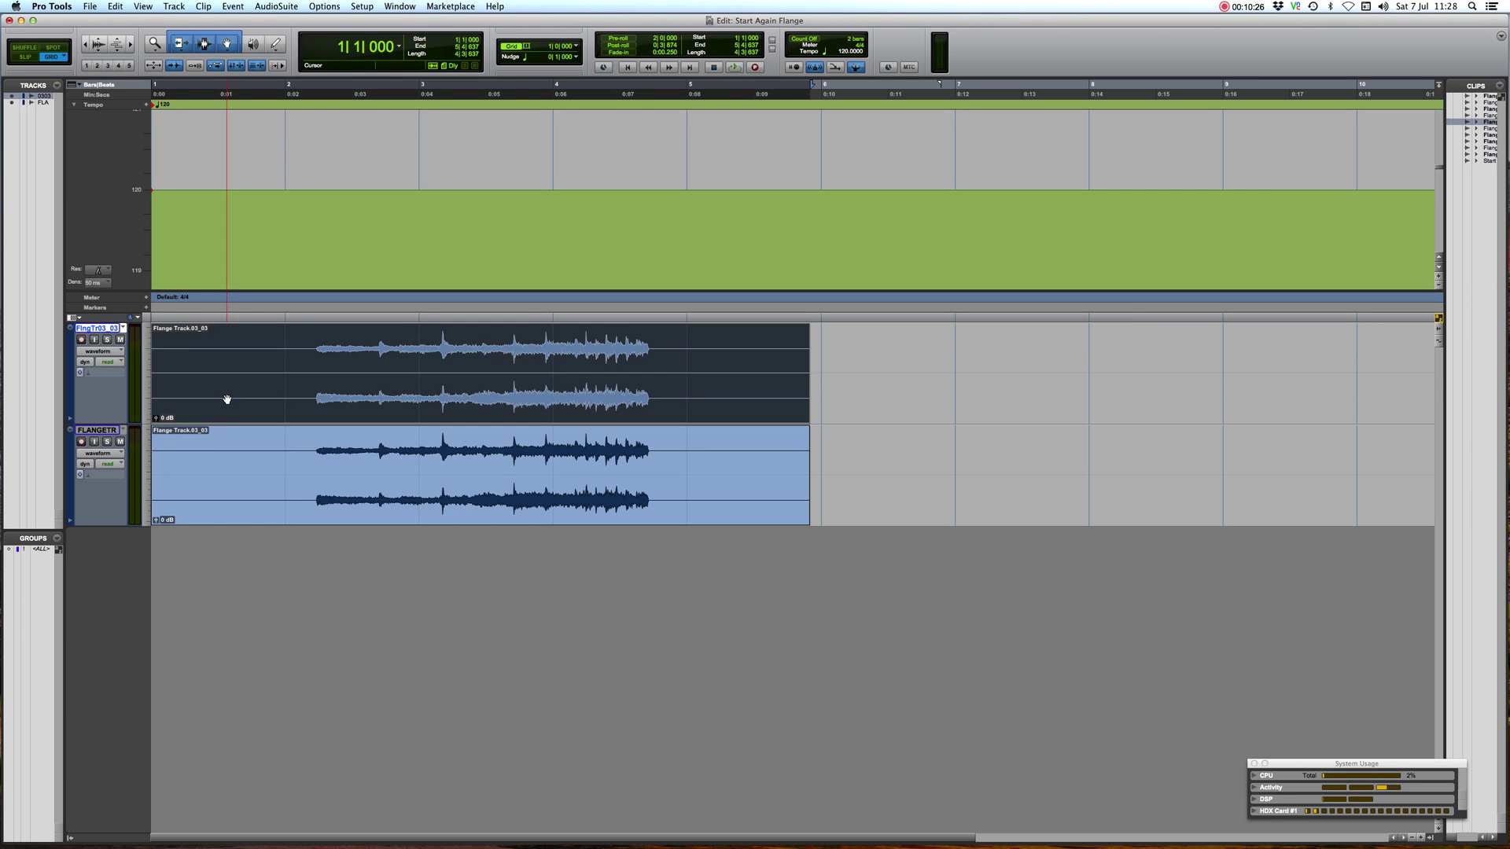
# Step: Set the FLANGETR track to Varispeed elastic audio with a Ticks timebase
pyautogui.click(231, 502)
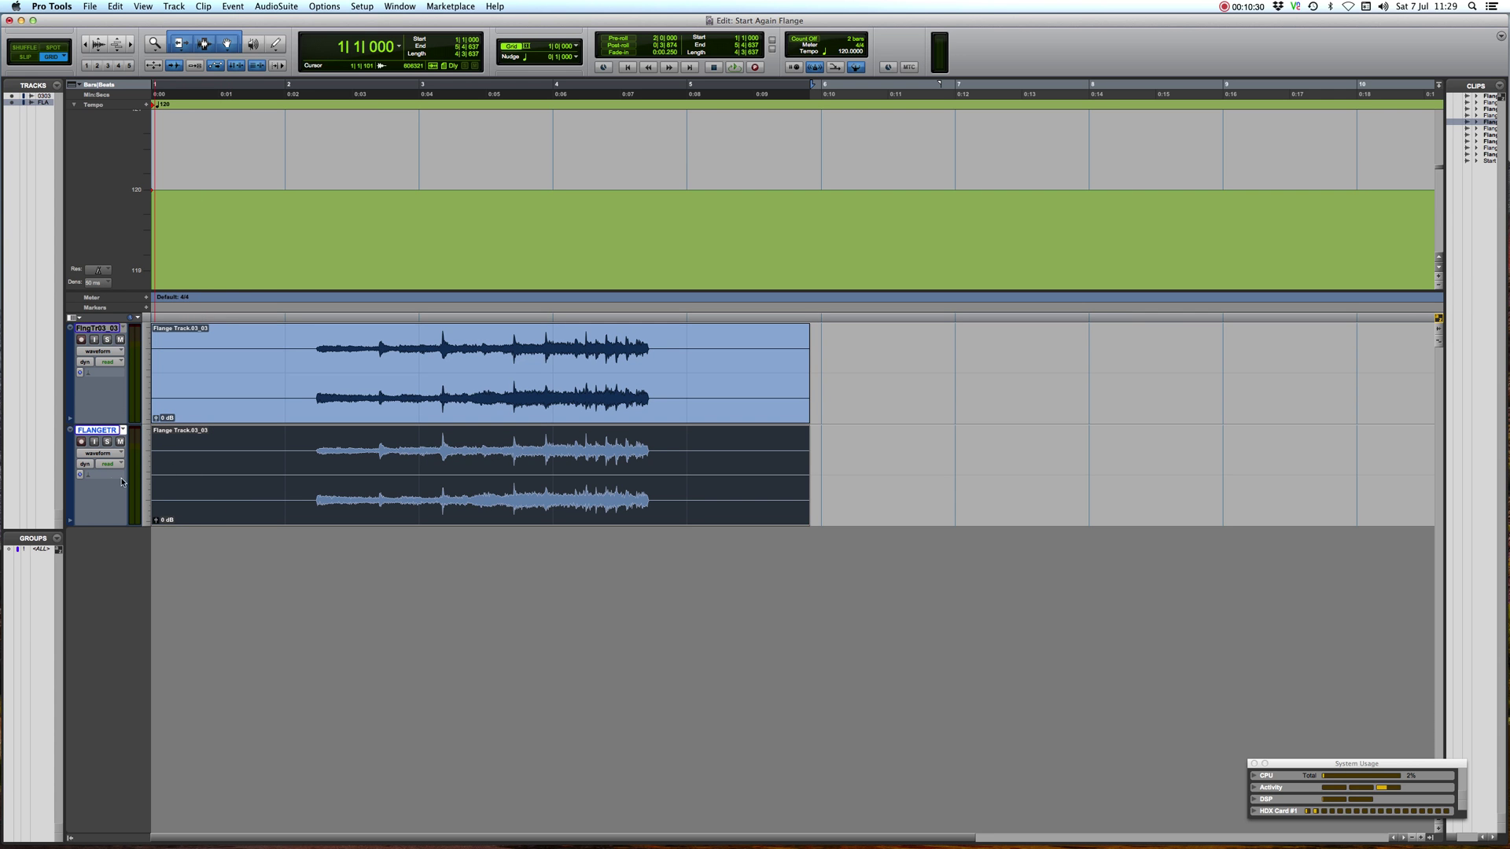
pyautogui.click(88, 476)
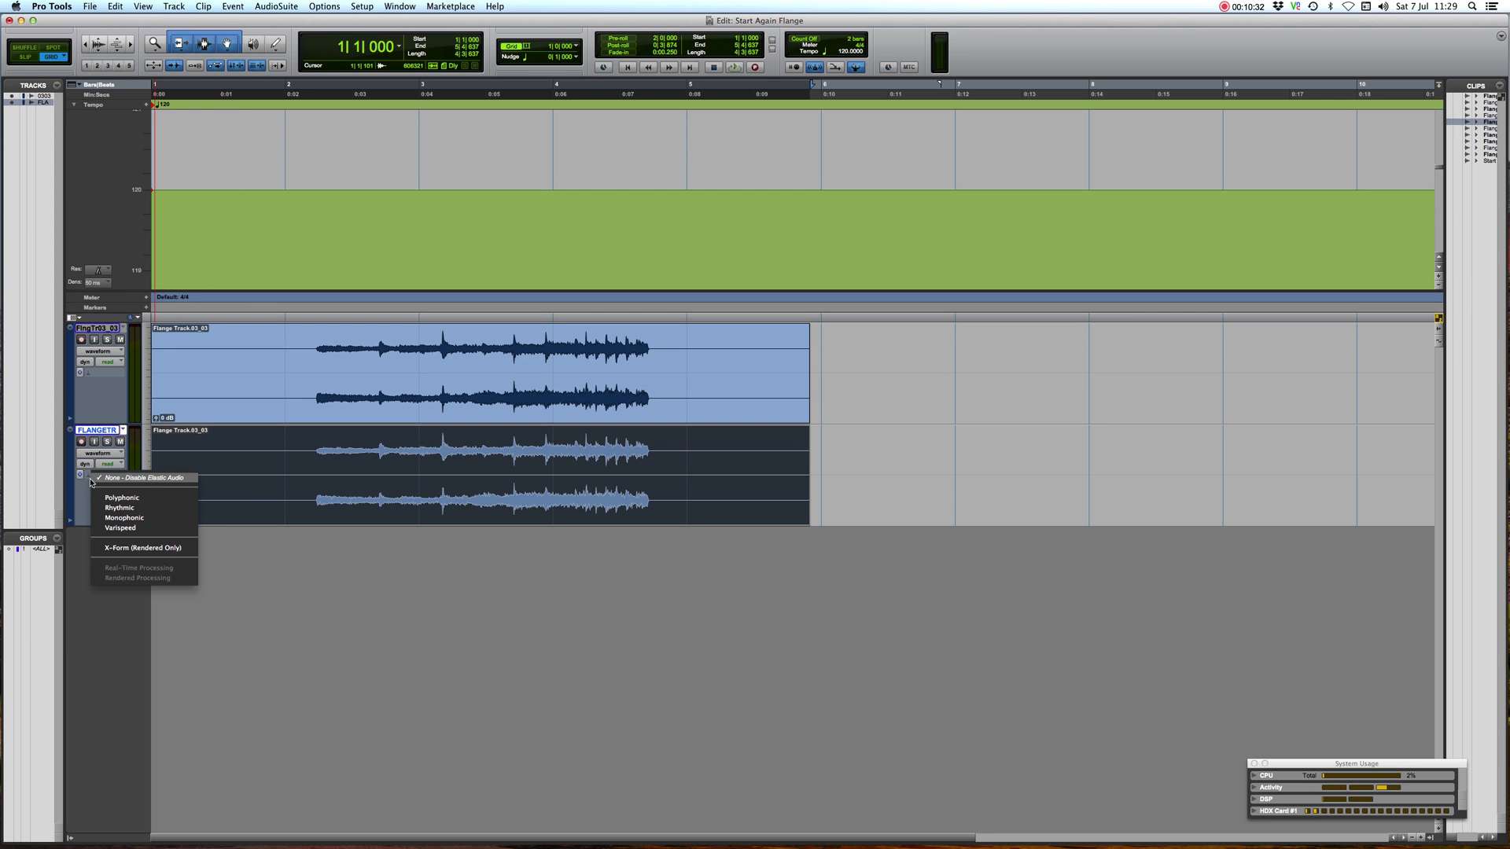
pyautogui.click(107, 529)
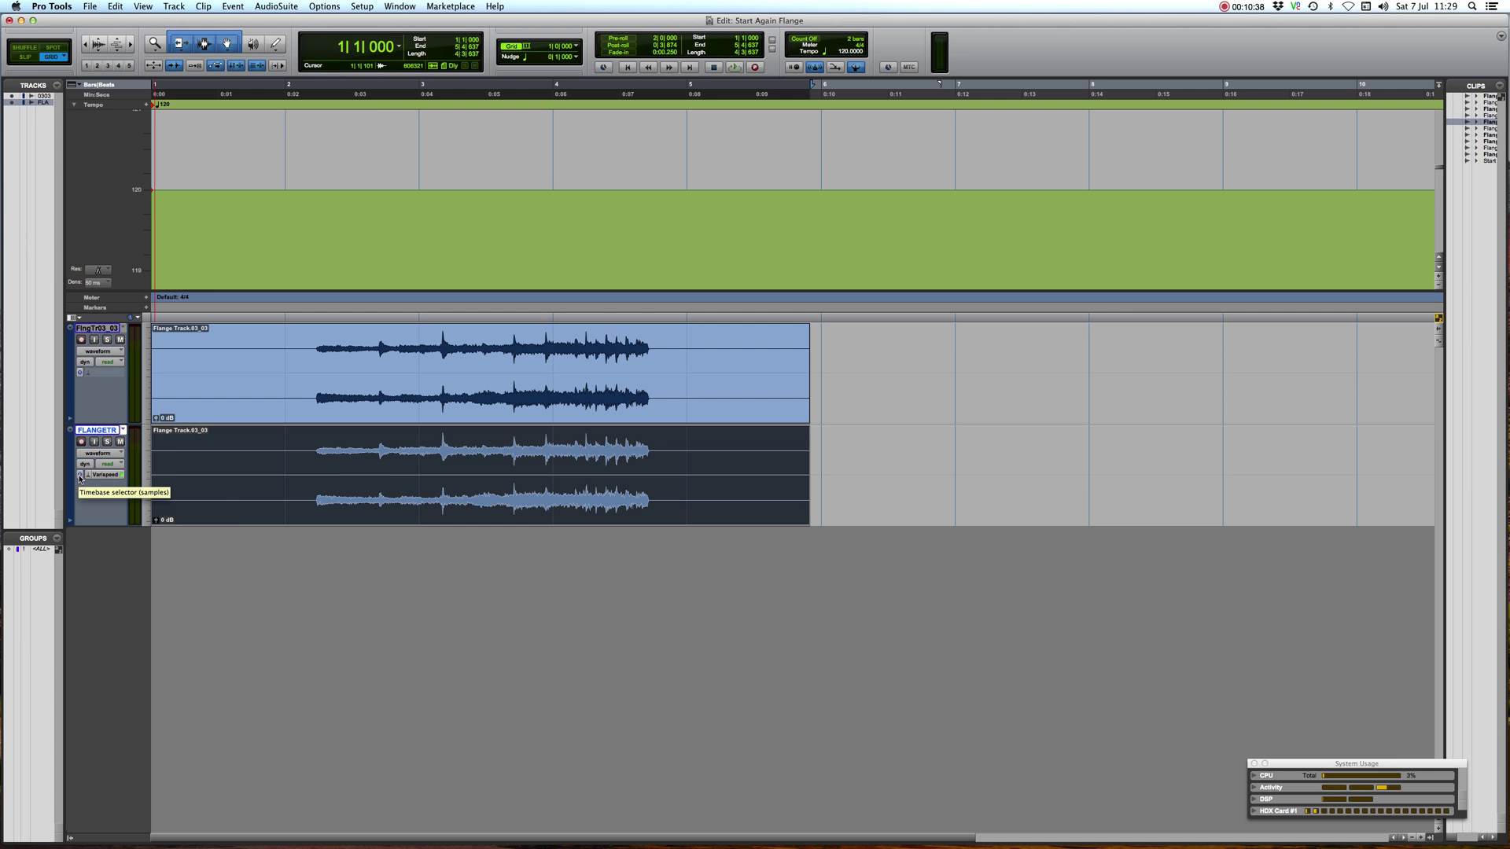
pyautogui.click(79, 478)
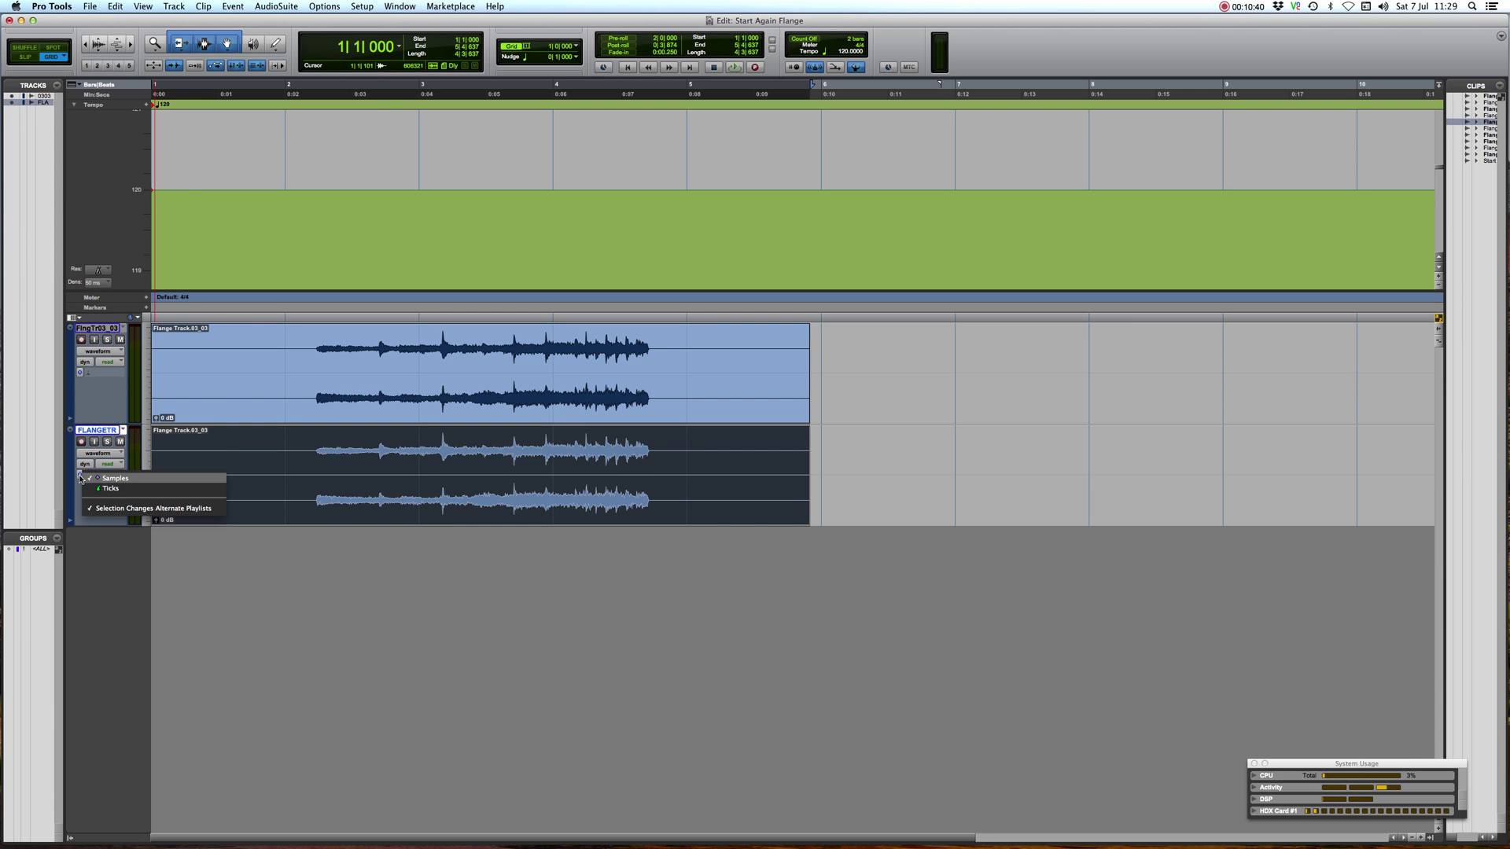
pyautogui.click(110, 495)
# Step: Select the lower and upper flange clips in turn
pyautogui.press(';')
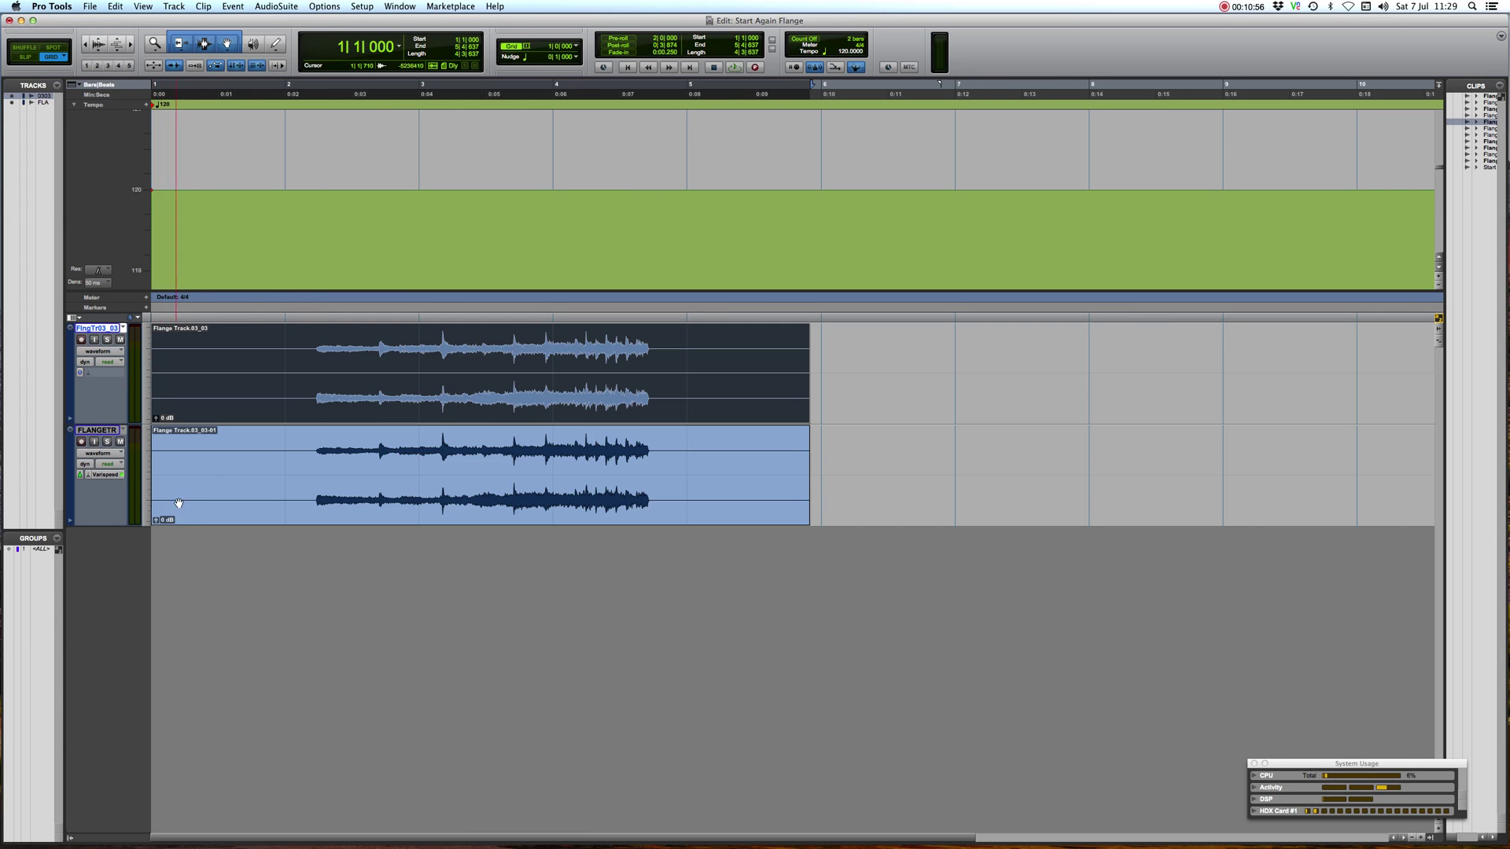
pyautogui.press('super+a')
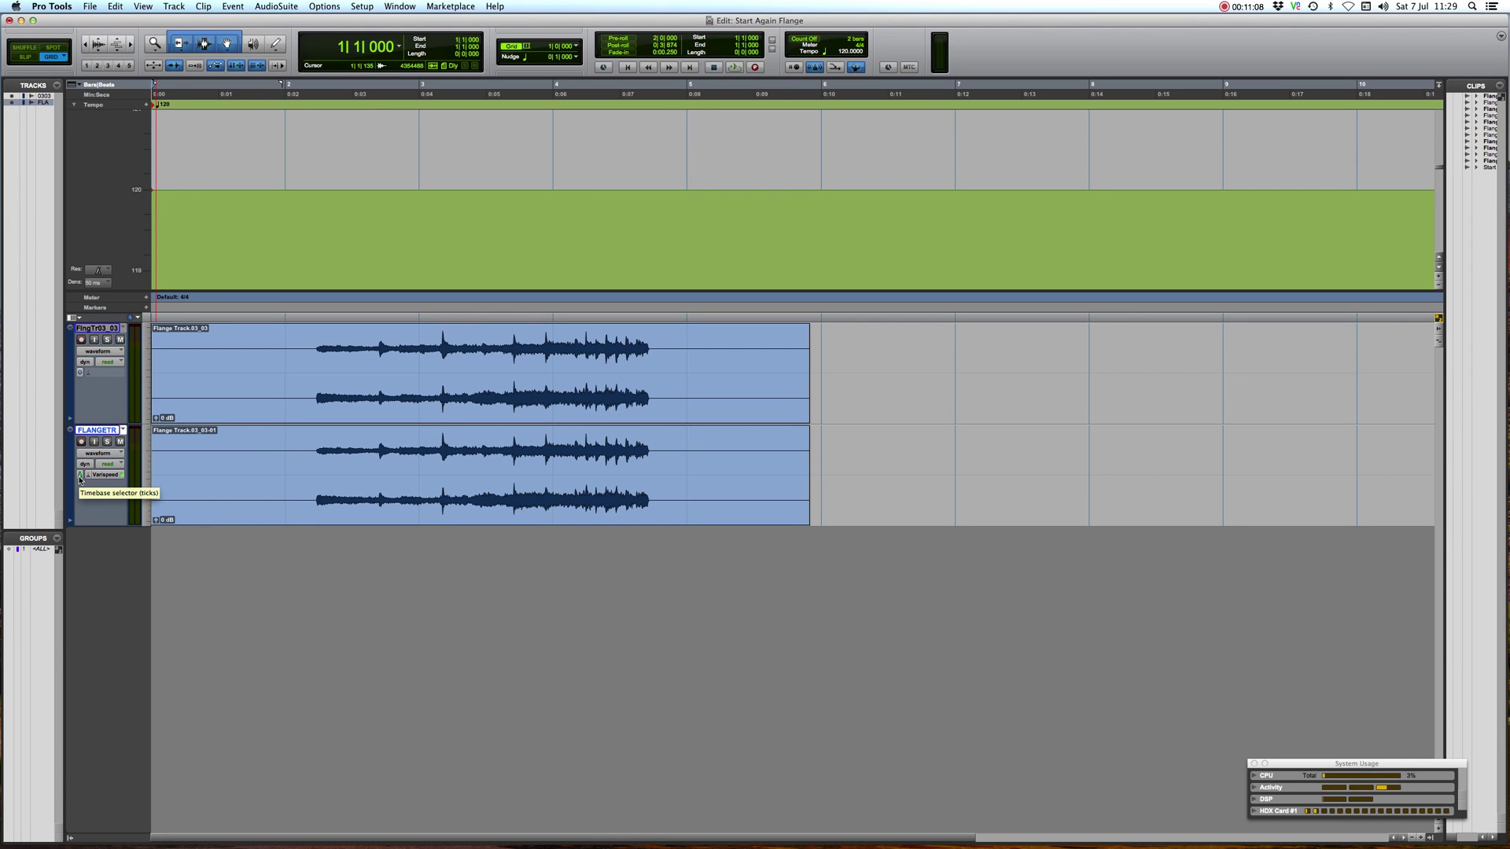
pyautogui.click(209, 487)
pyautogui.click(220, 399)
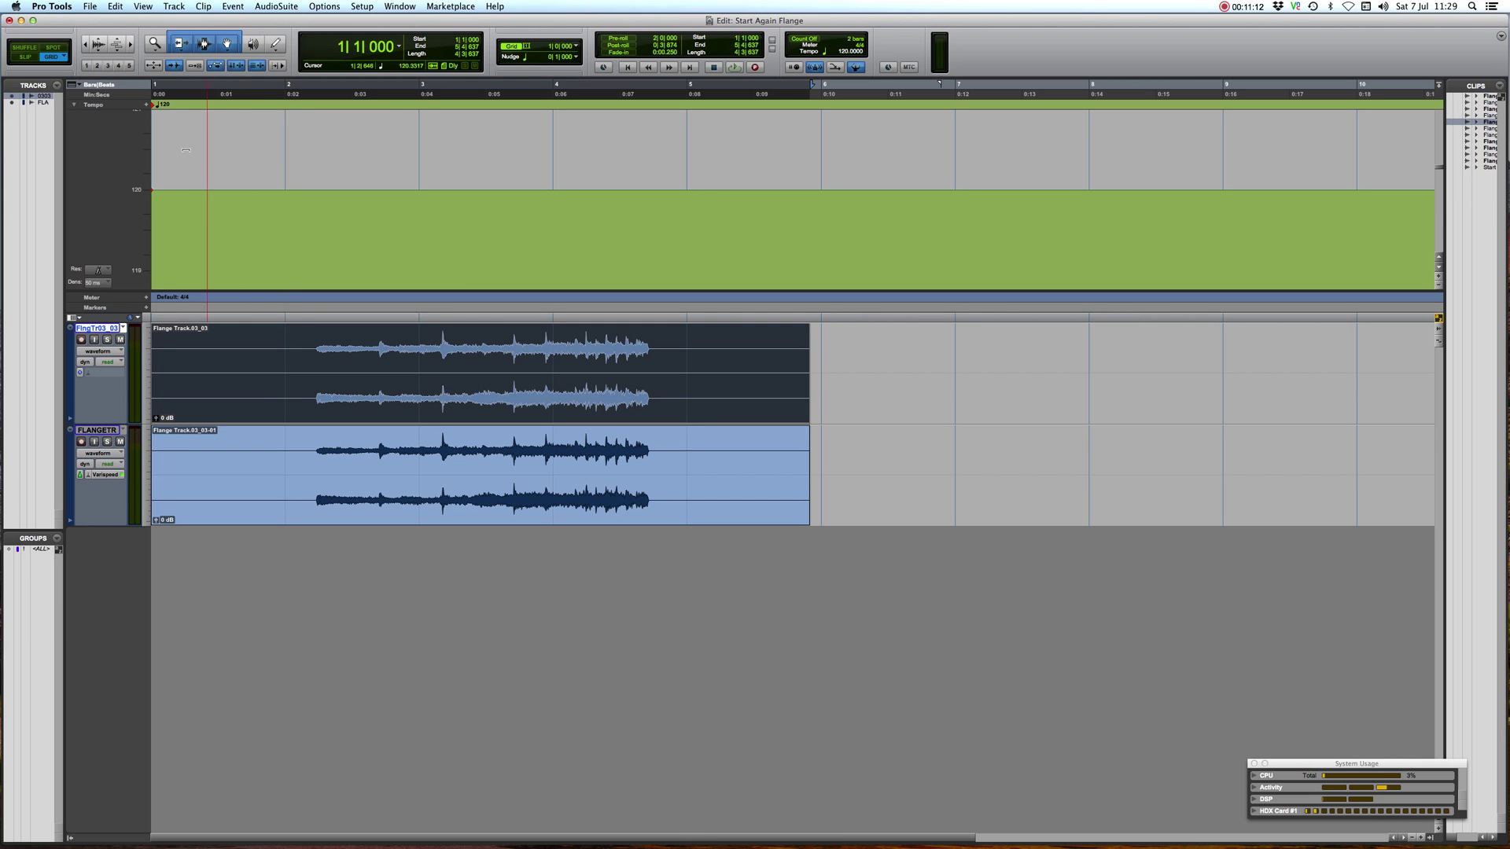
# Step: Draw a tempo curve with the Pencil that dips then rises, returning to the Smart Tool
pyautogui.click(275, 45)
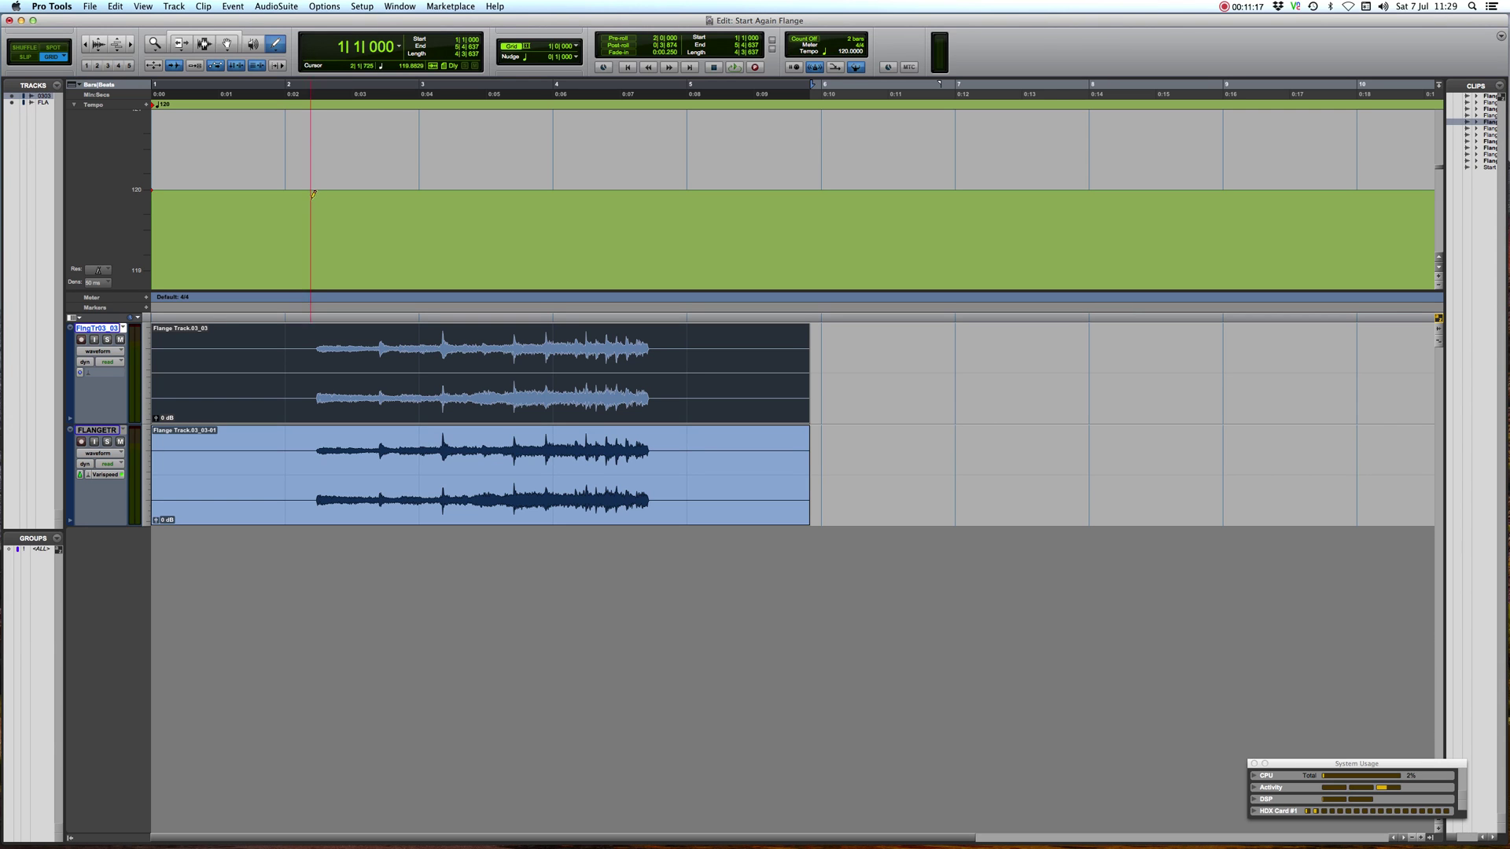
pyautogui.moveTo(301, 188)
pyautogui.mouseDown()
pyautogui.moveTo(400, 229)
pyautogui.moveTo(457, 216)
pyautogui.moveTo(514, 171)
pyautogui.moveTo(586, 158)
pyautogui.moveTo(686, 218)
pyautogui.mouseUp()
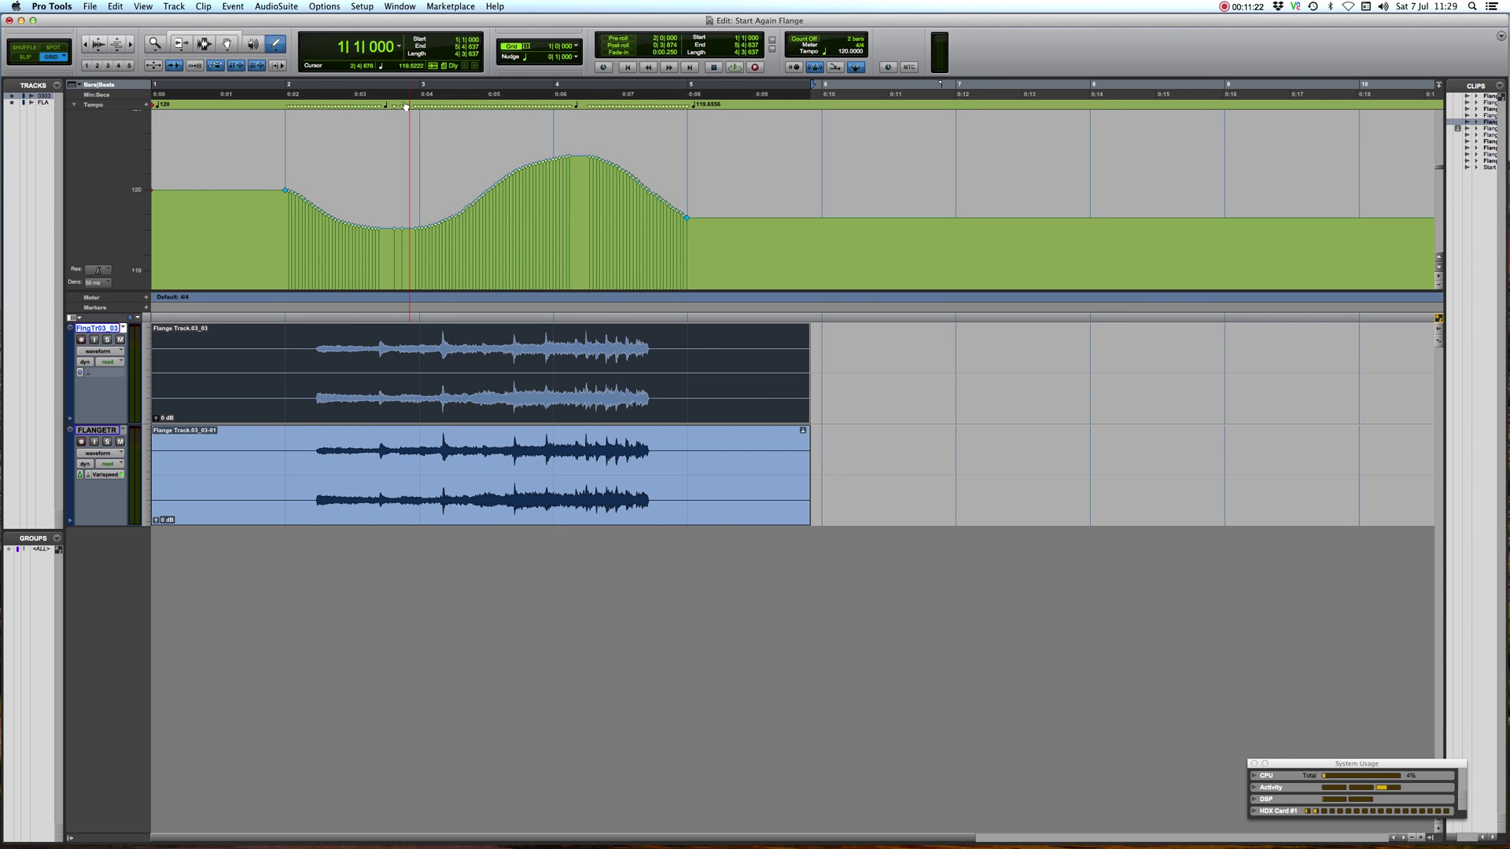
pyautogui.click(217, 35)
# Step: Zoom in around bar 6 and select the whole FLANGETR clip
pyautogui.click(310, 447)
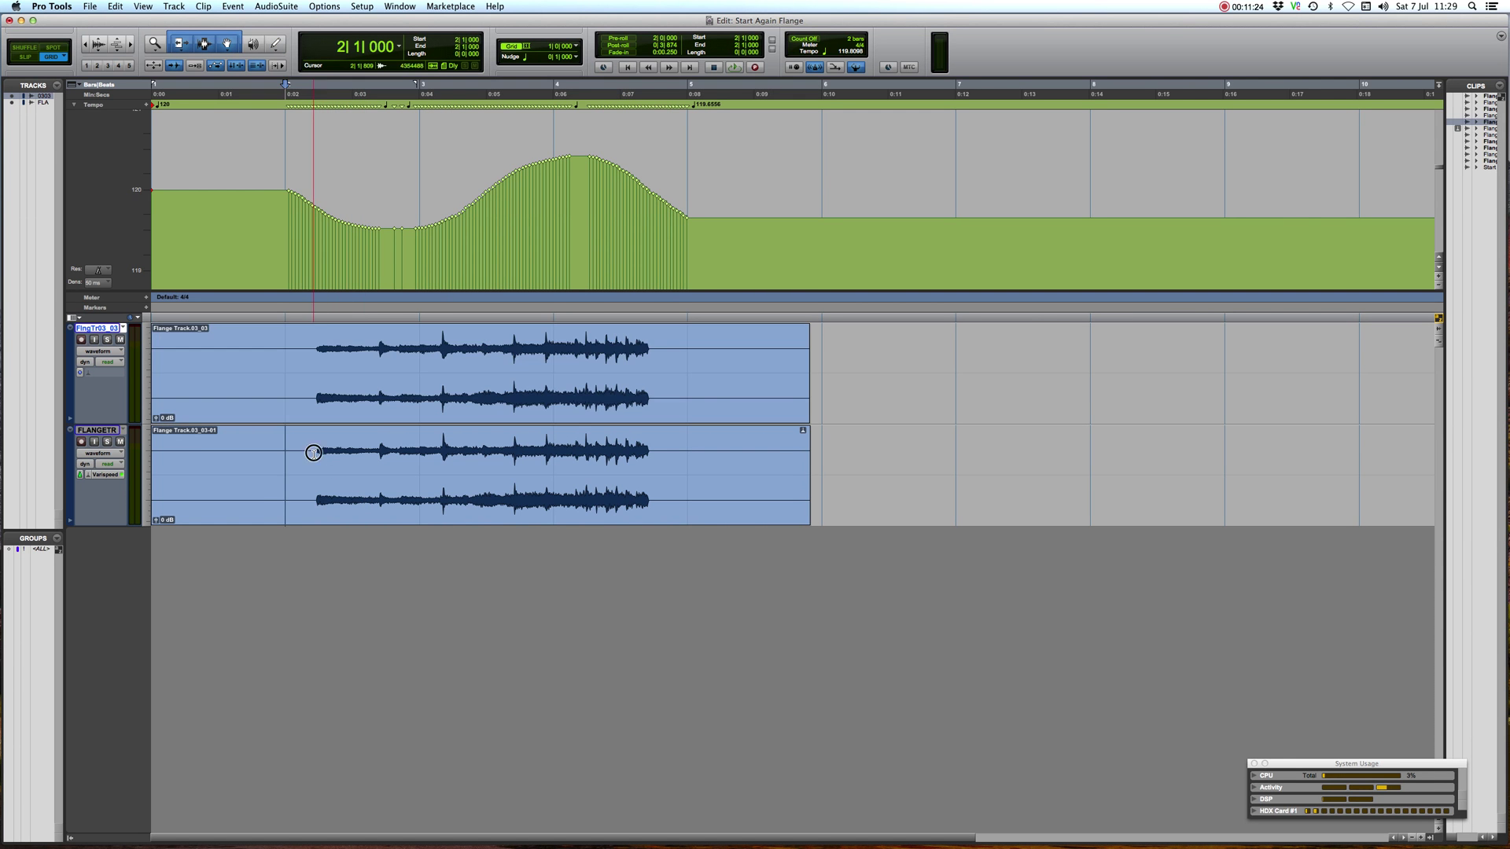
pyautogui.click(818, 409)
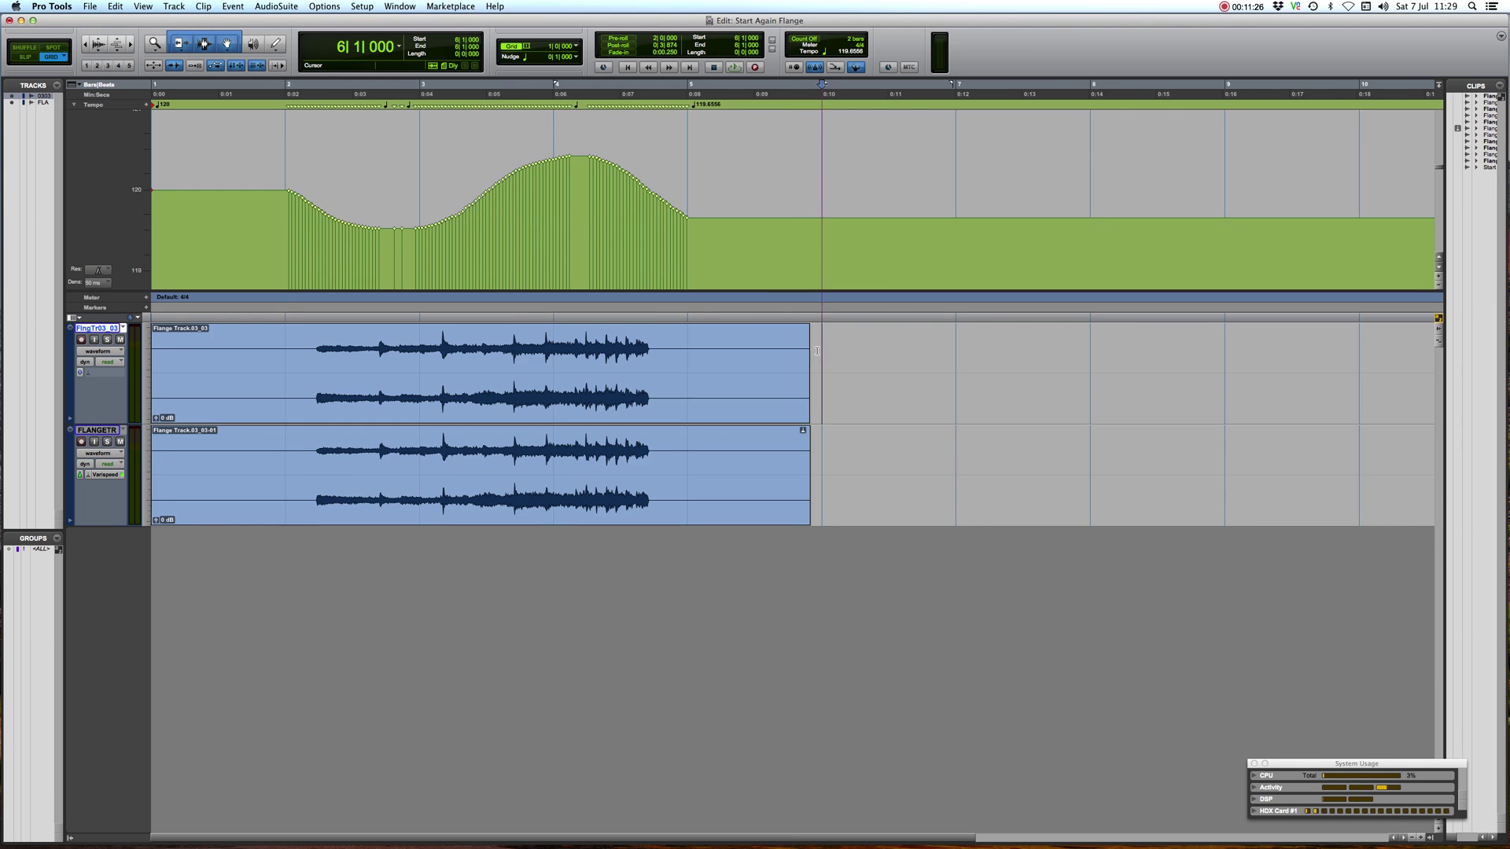
pyautogui.press('super+bracketright')
pyautogui.press('super+bracketright')
pyautogui.press('super+bracketright')
pyautogui.press('super+bracketright')
pyautogui.doubleClick(574, 475)
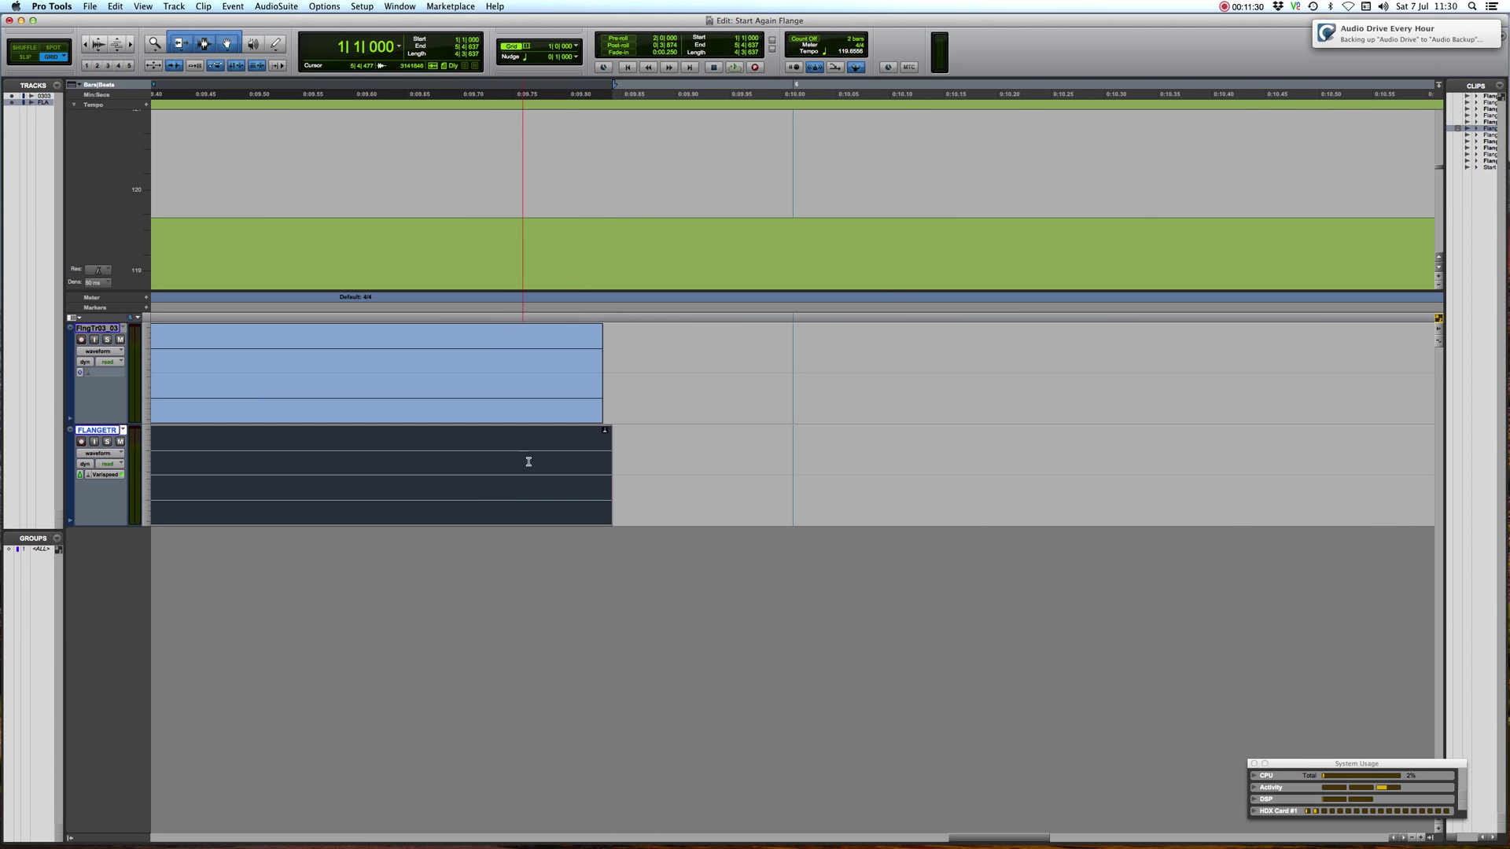
# Step: Zoom out to show bars 1–10 and clear the clip selection at bar 2
pyautogui.hotkey('alt', 'f')
pyautogui.press('super+bracketleft')
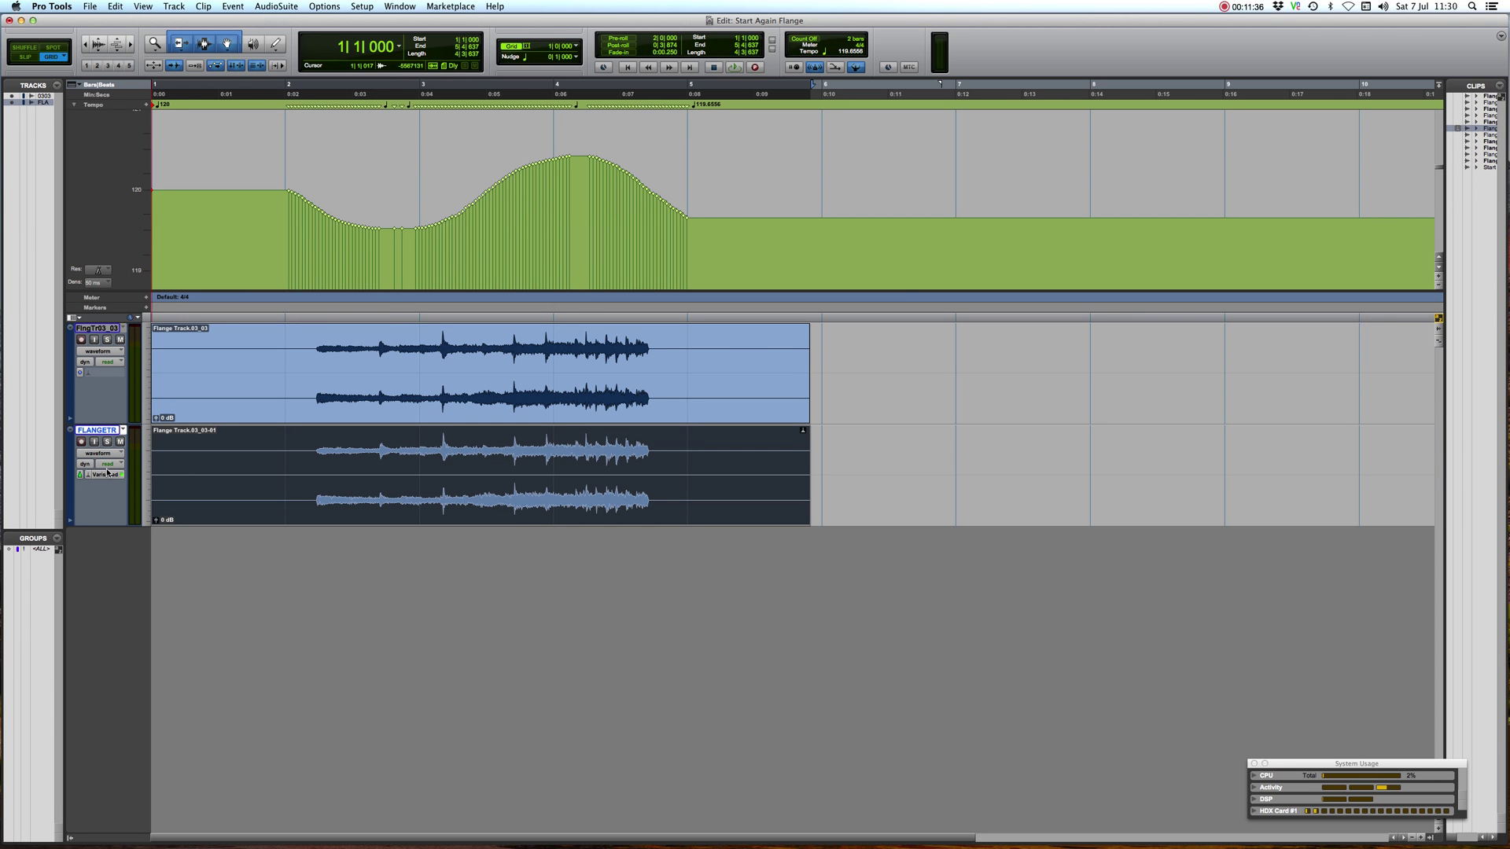
pyautogui.click(299, 464)
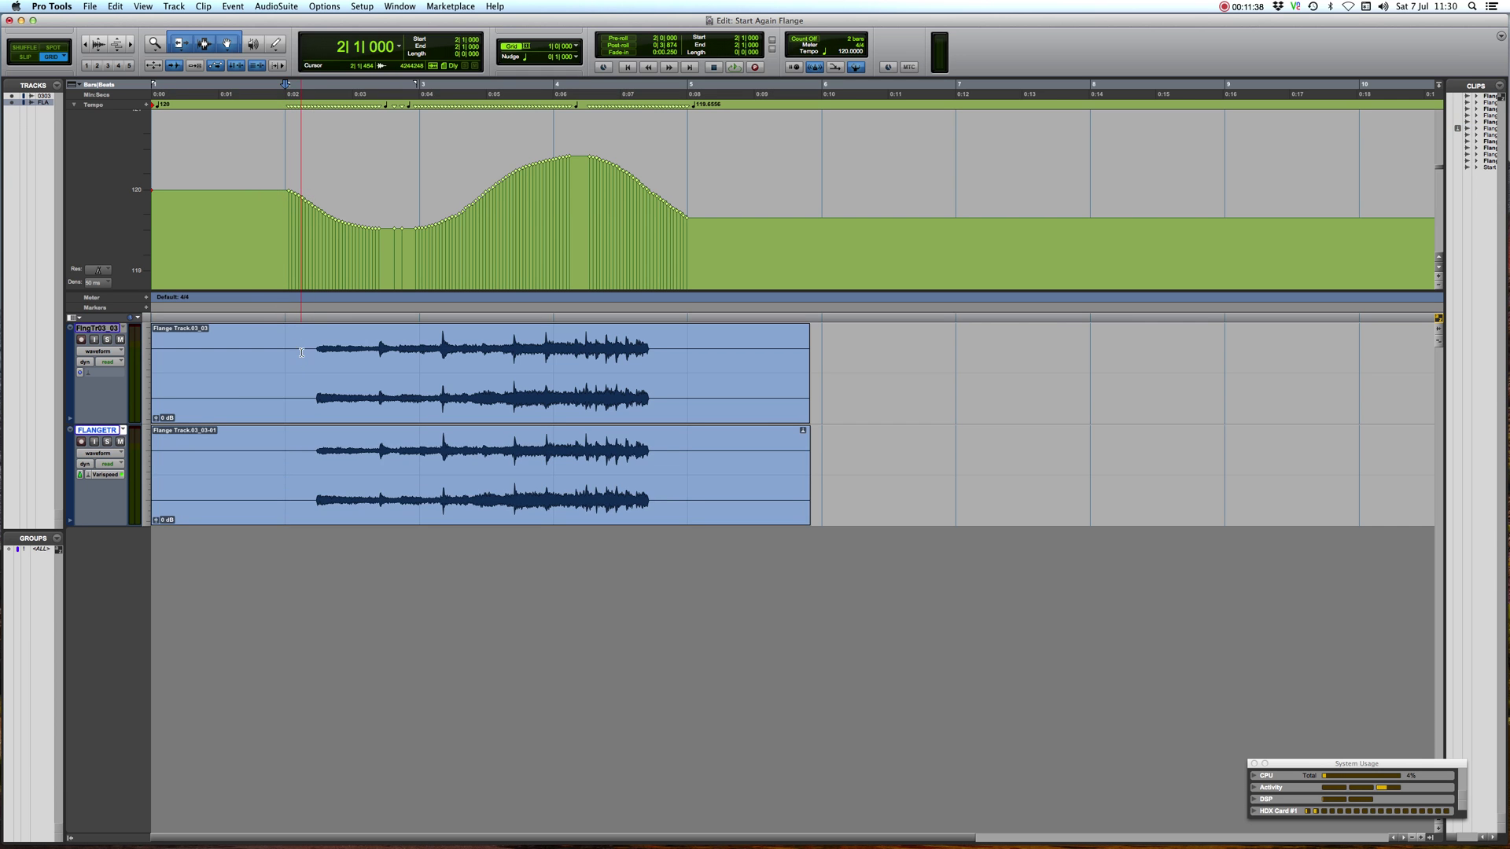
# Step: Confirm the second track's output routing in the Mix window, then play both tracks from 1|4|485
pyautogui.press('super+equal')
pyautogui.click(234, 376)
pyautogui.moveTo(259, 364)
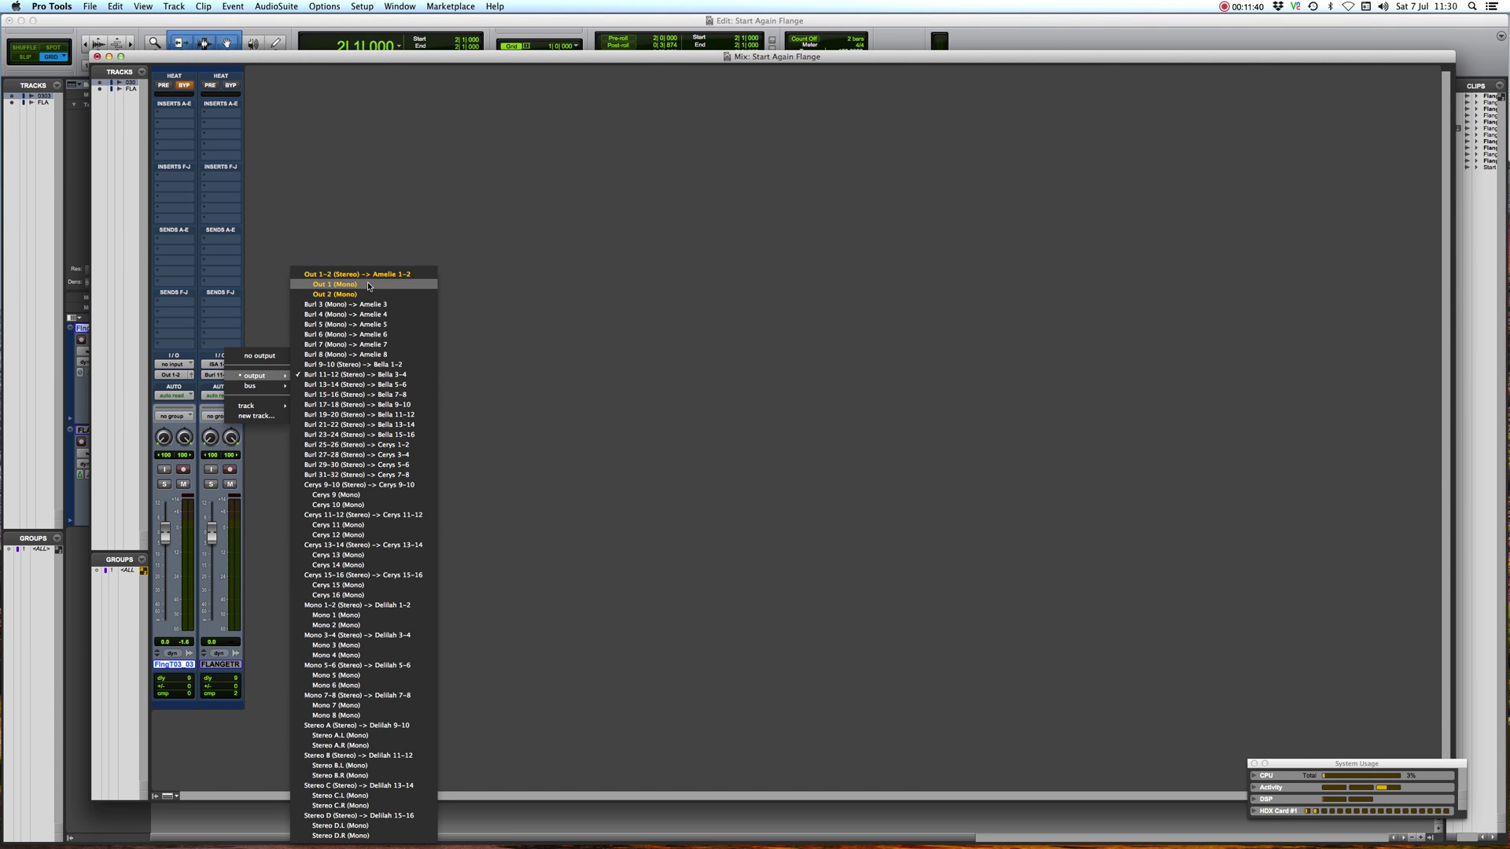
pyautogui.click(362, 281)
pyautogui.press('super+equal')
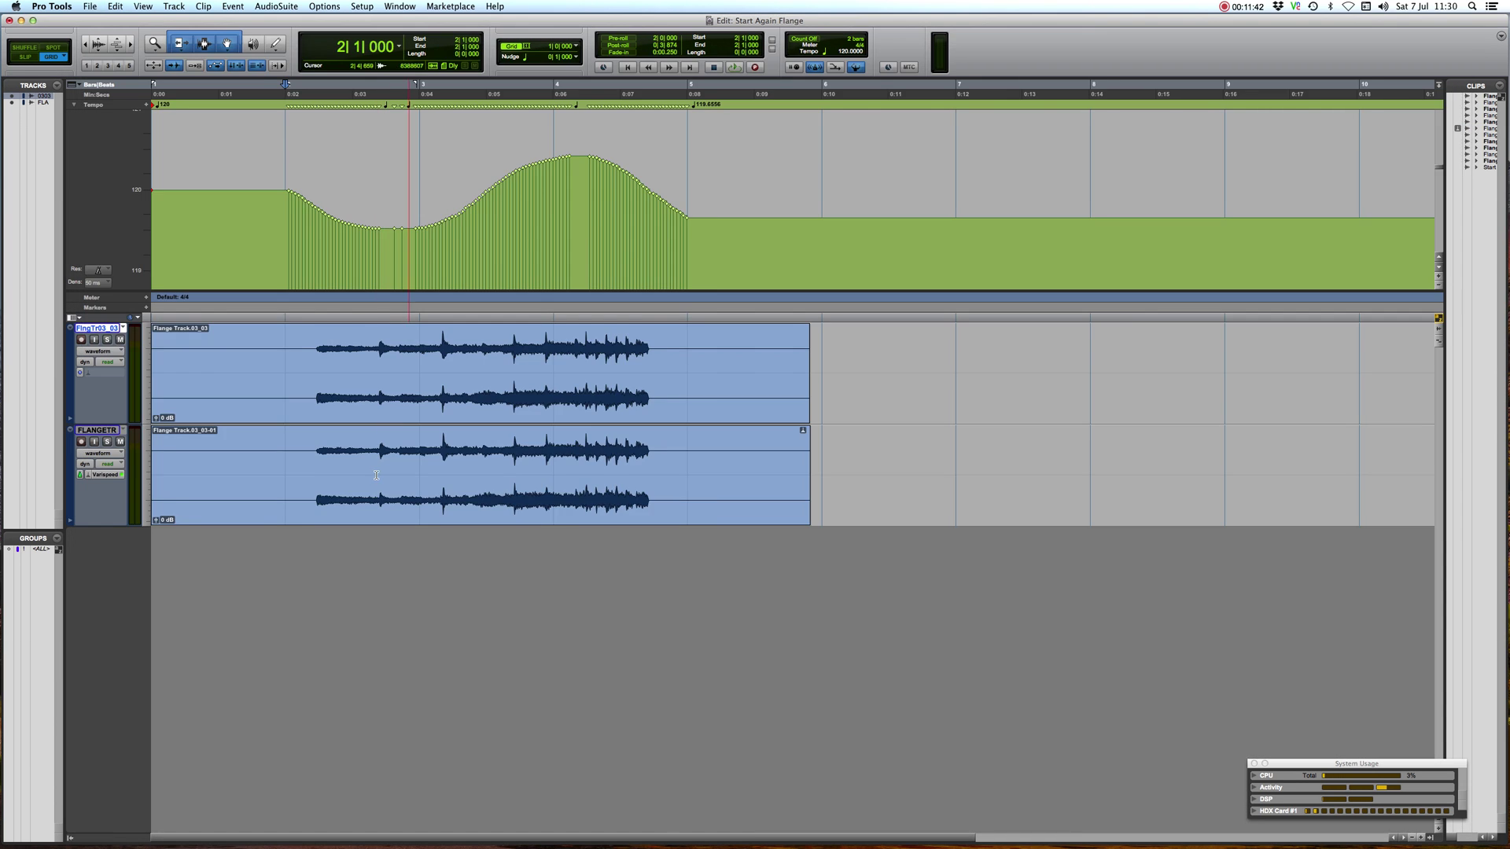
pyautogui.click(268, 350)
pyautogui.press('space')
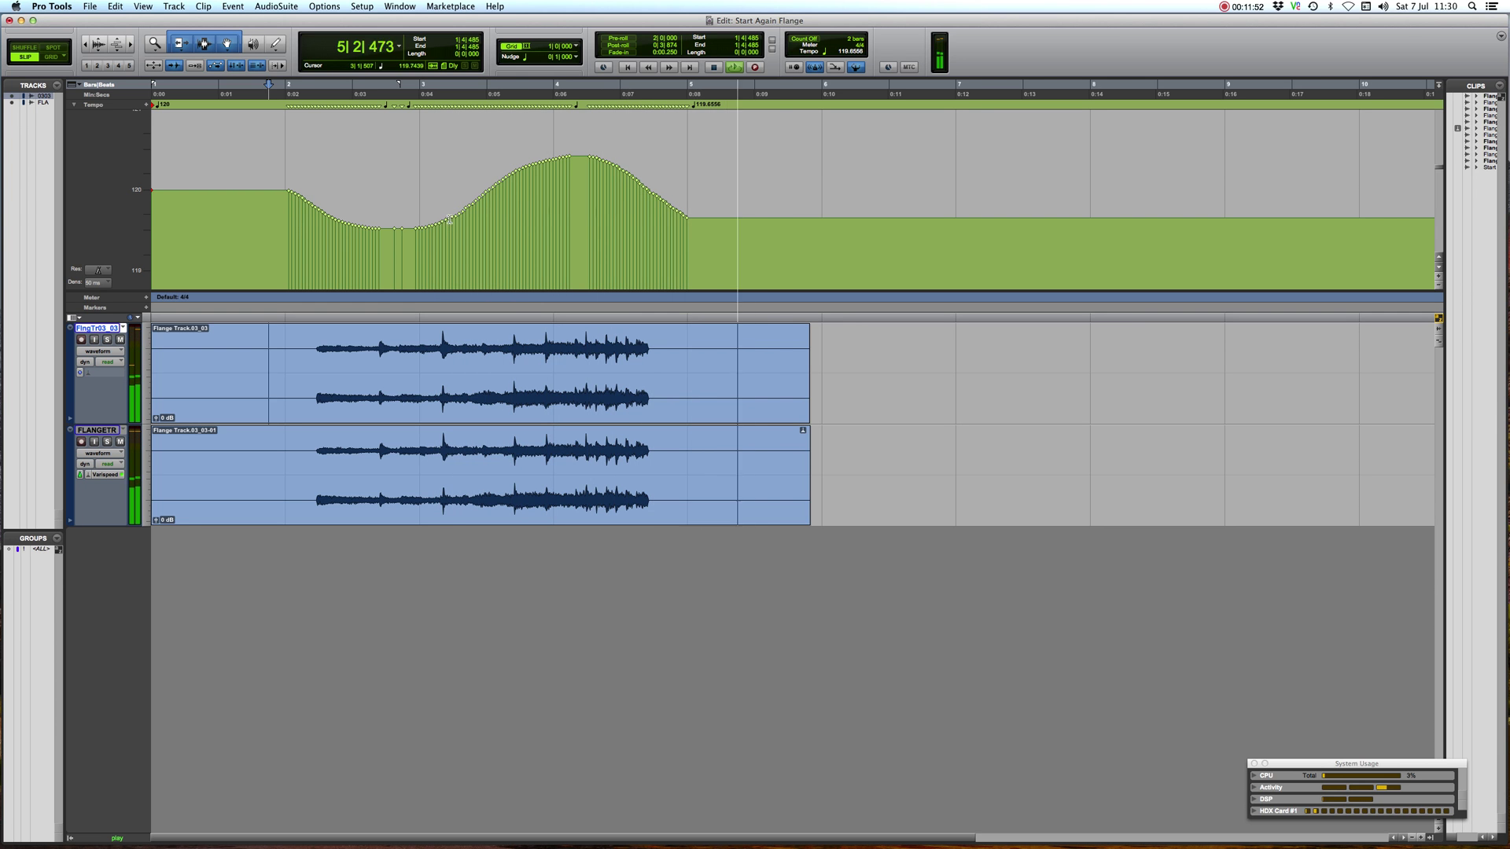
# Step: Delete the old tempo events and pencil in a gentler curve dipping after bar 2, peaking near bar 4
pyautogui.press('space')
pyautogui.moveTo(211, 214); pyautogui.dragTo(751, 228)
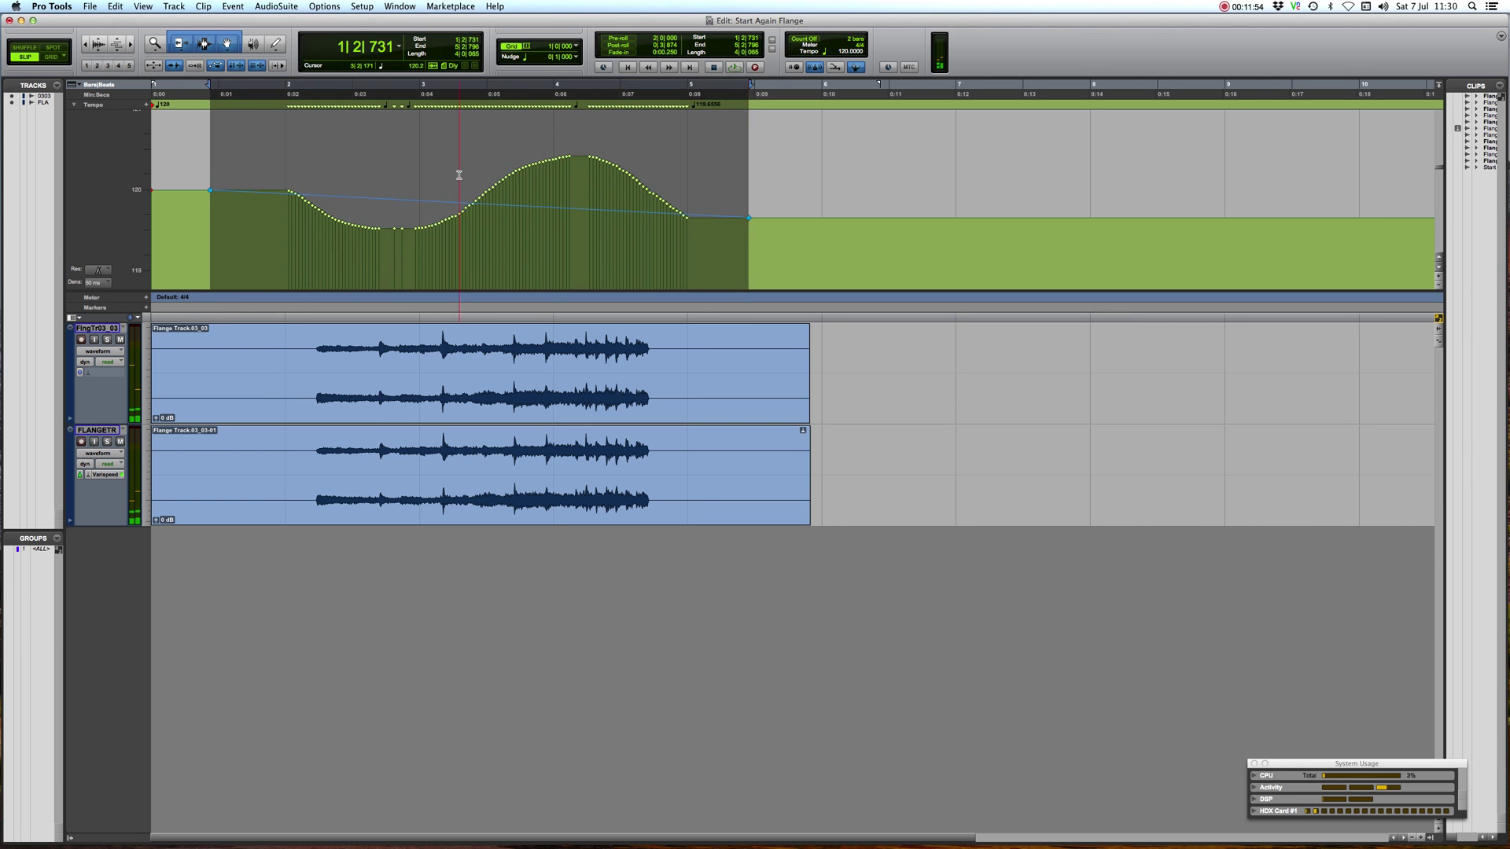
pyautogui.press('Delete')
pyautogui.press('F10')
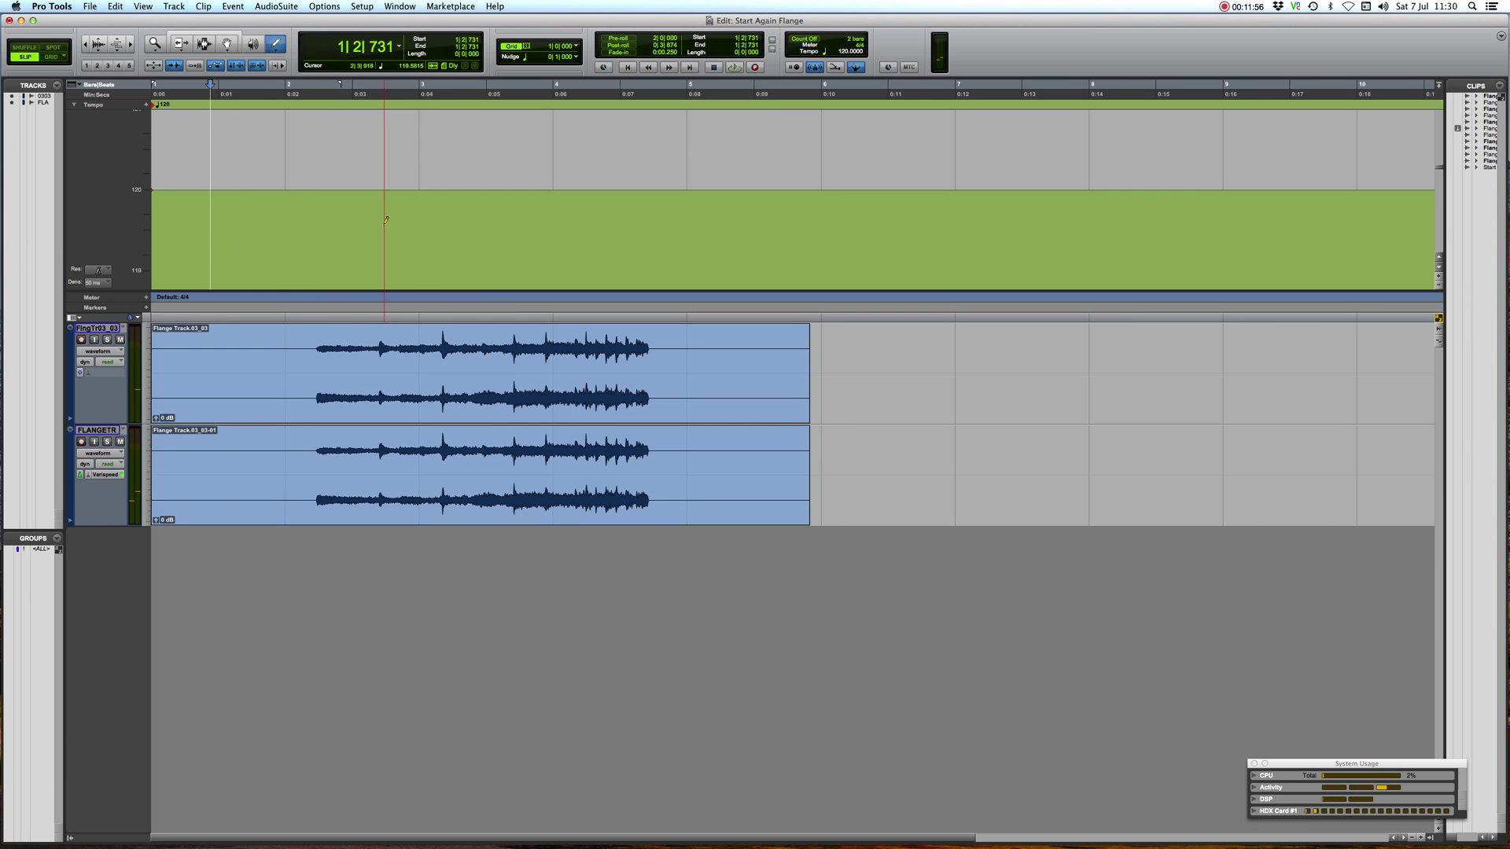
pyautogui.moveTo(308, 188)
pyautogui.mouseDown()
pyautogui.moveTo(410, 206)
pyautogui.moveTo(563, 162)
pyautogui.moveTo(712, 208)
pyautogui.mouseUp()
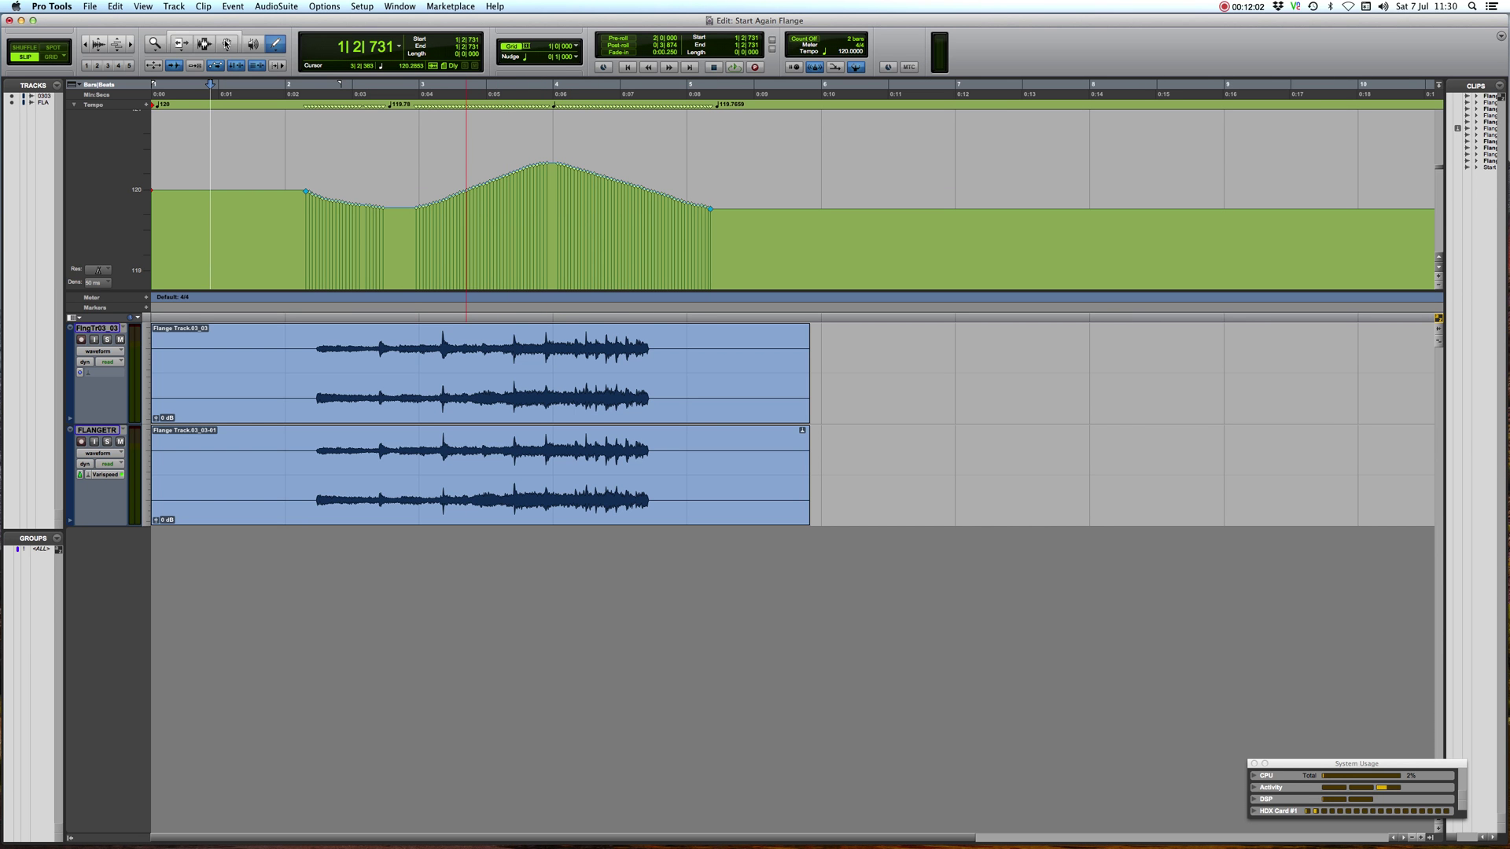
pyautogui.hotkey('F6', 'F7')
# Step: Play back from just before bar 2 to audition the new tempo, then select the whole FLANGETR clip
pyautogui.click(272, 210)
pyautogui.press('space')
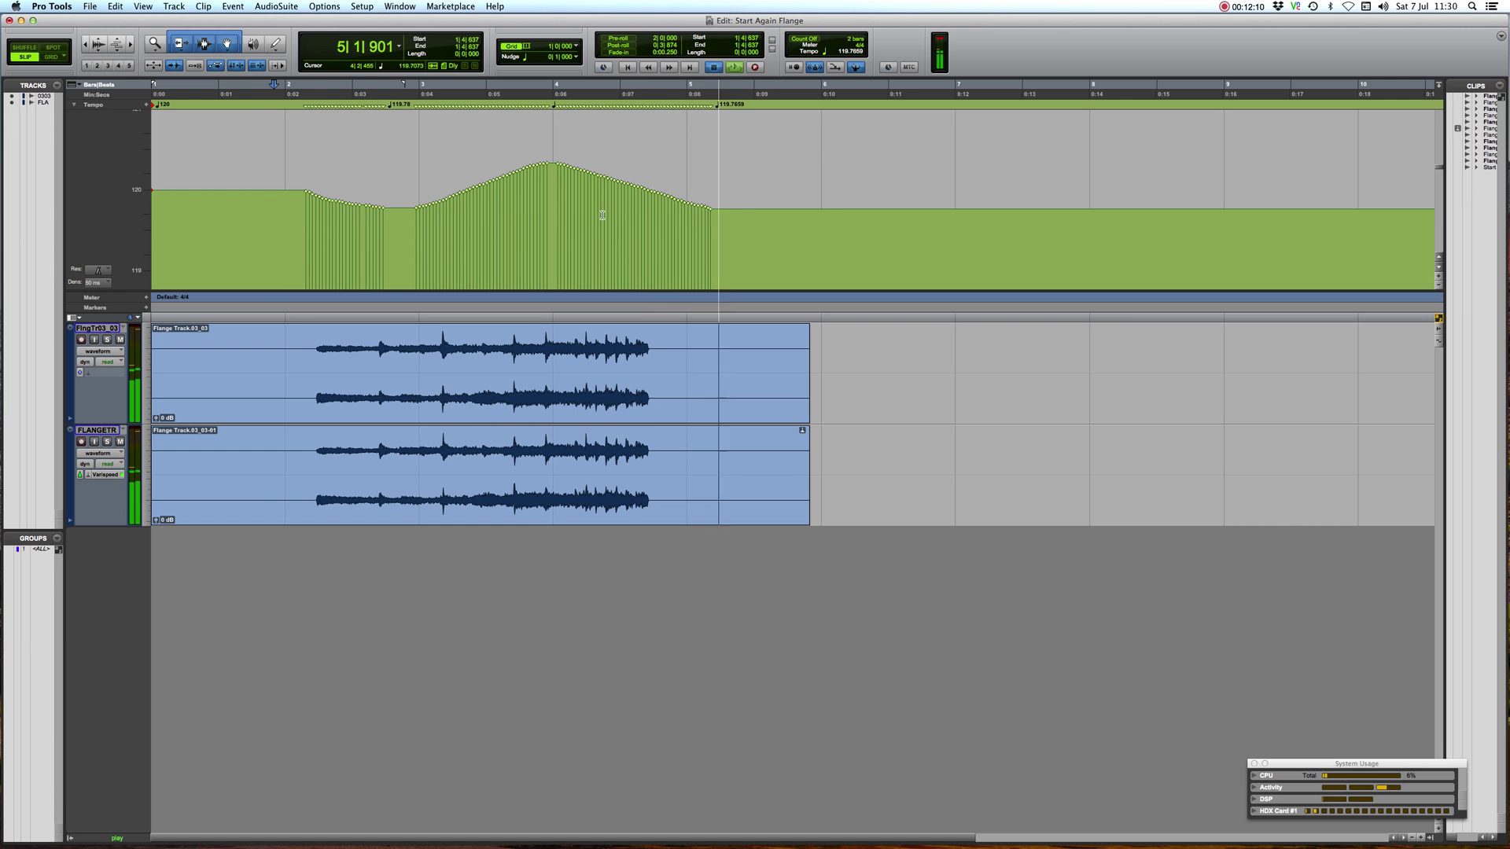
pyautogui.press('space')
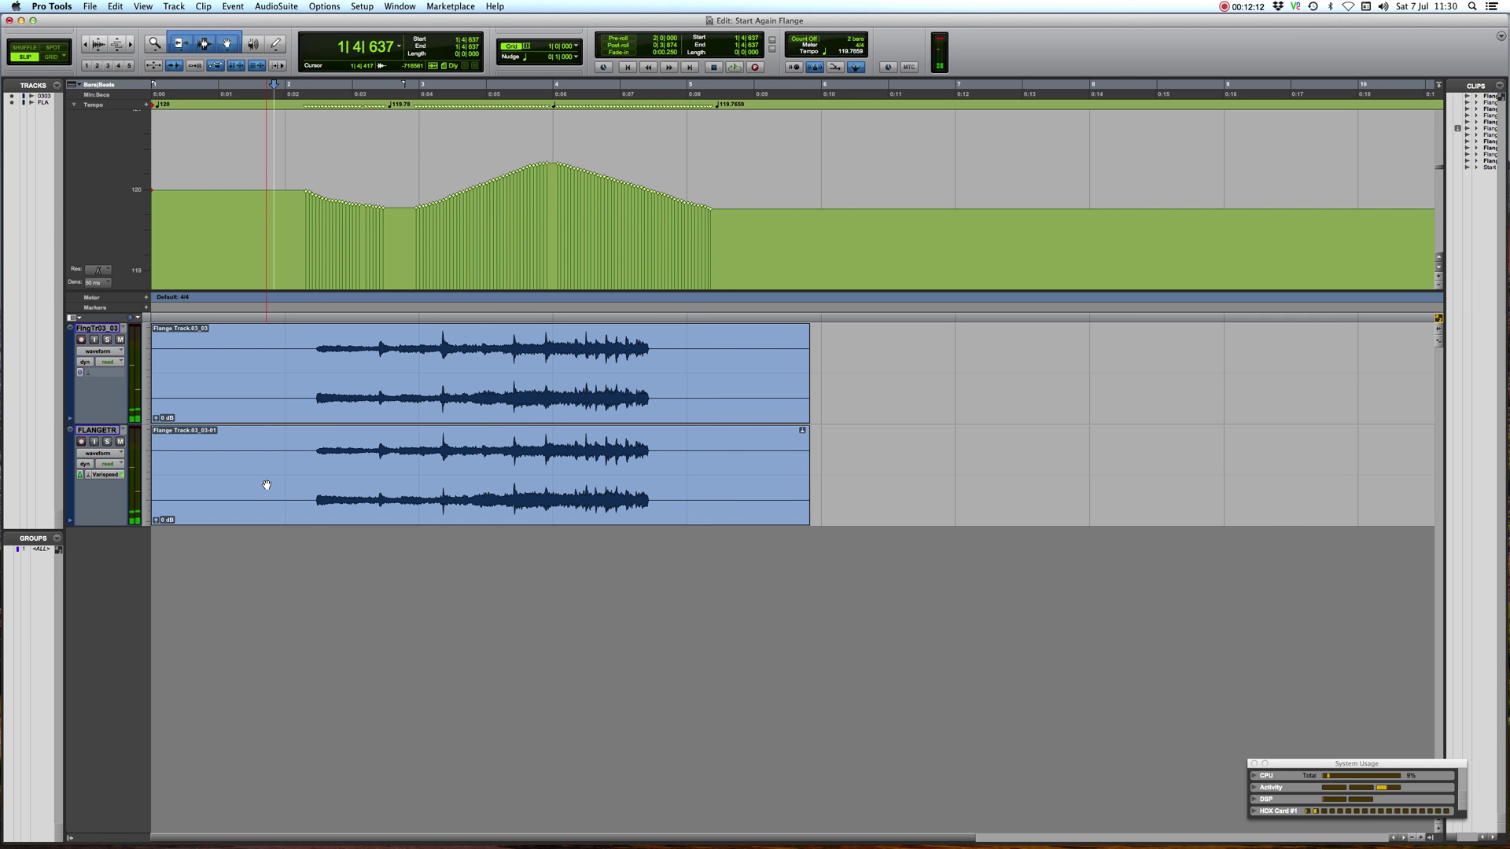
pyautogui.doubleClick(263, 486)
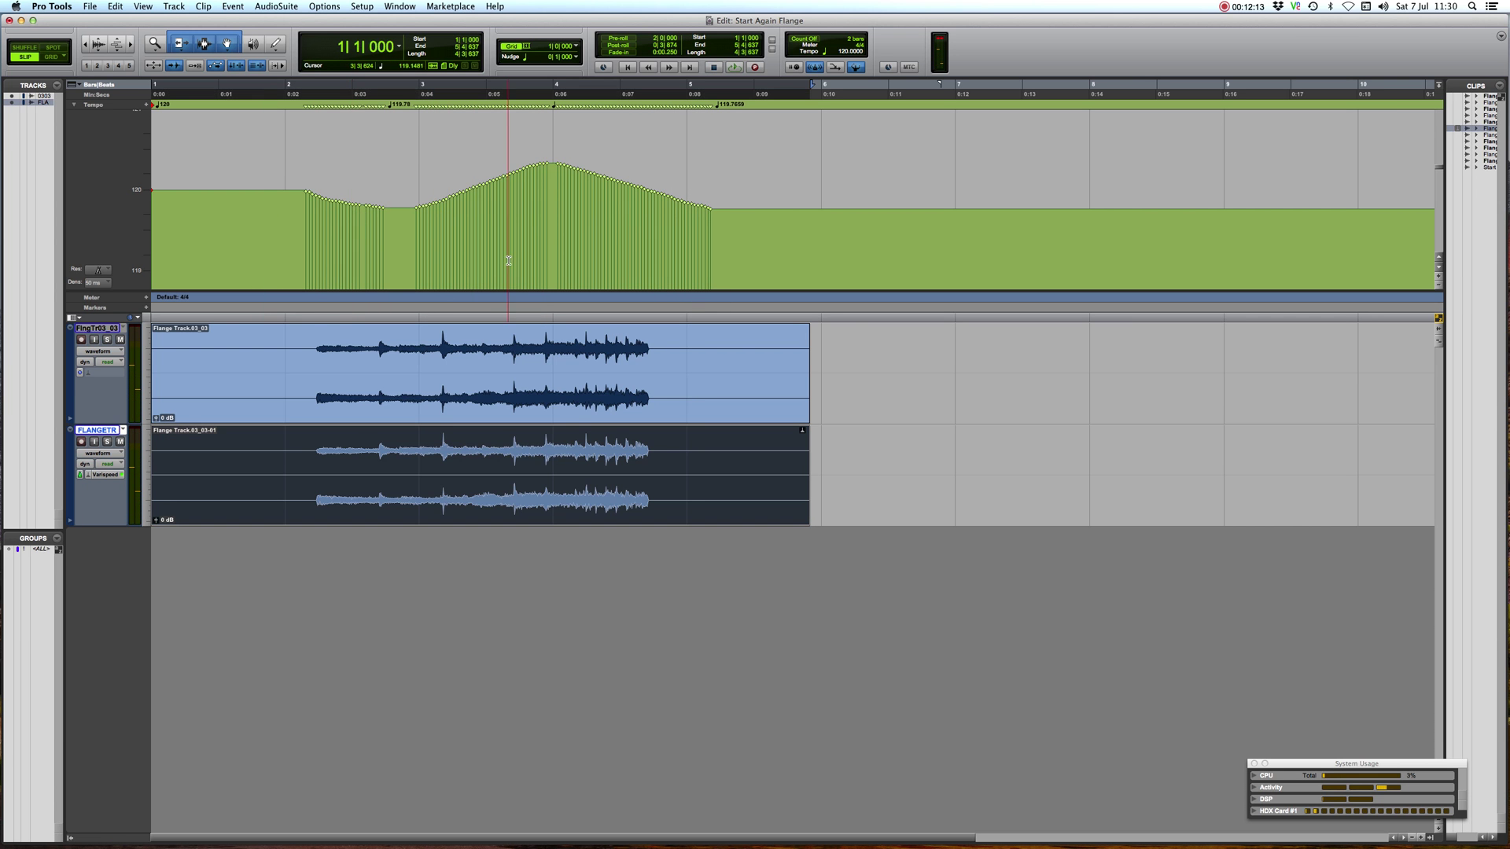
# Step: Switch the FLANGETR track's Elastic Audio to Rendered Processing
pyautogui.click(88, 477)
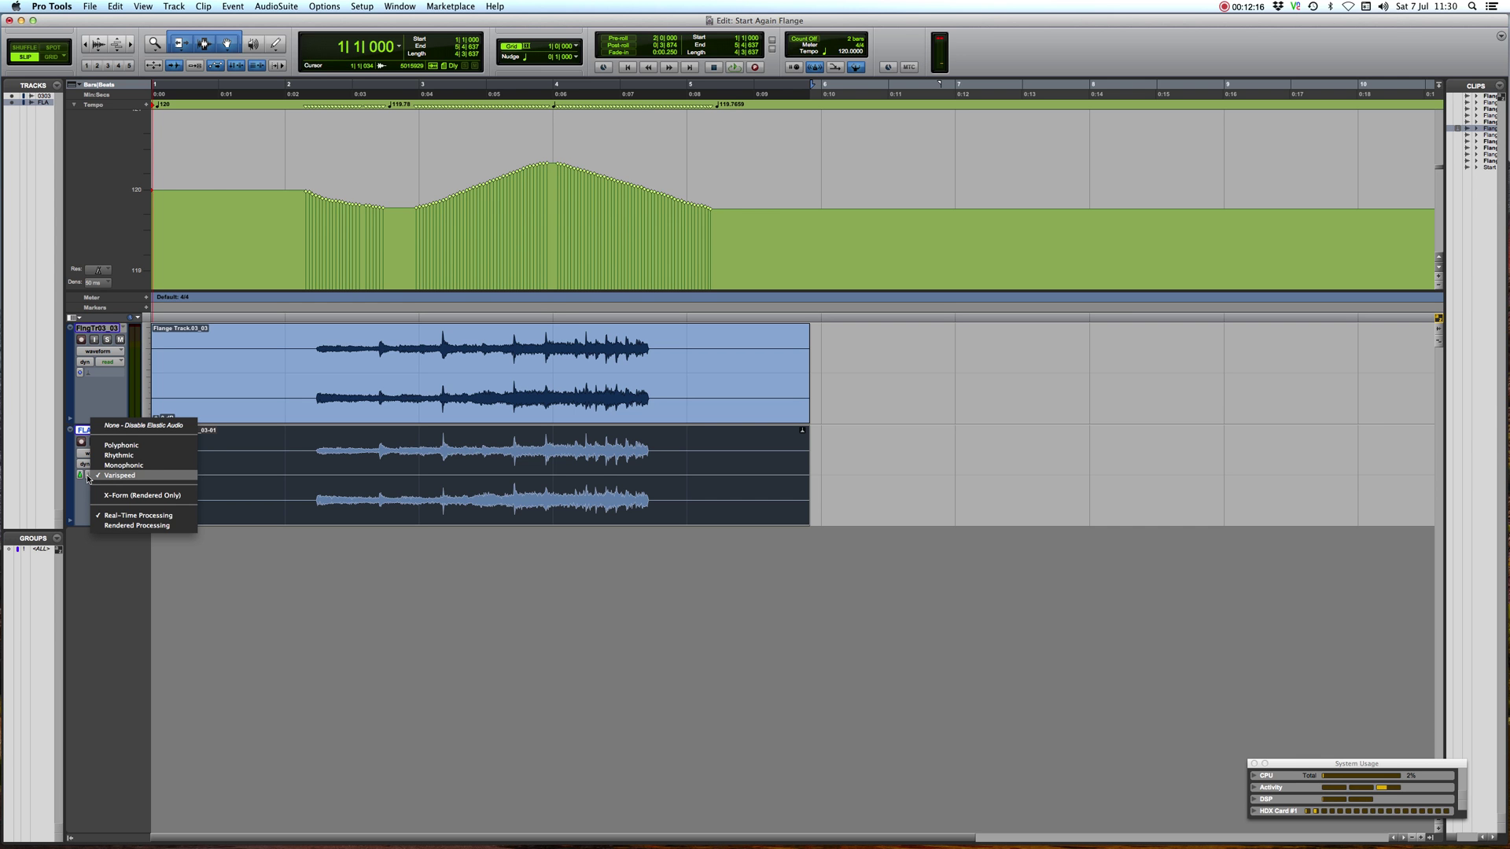
pyautogui.click(138, 525)
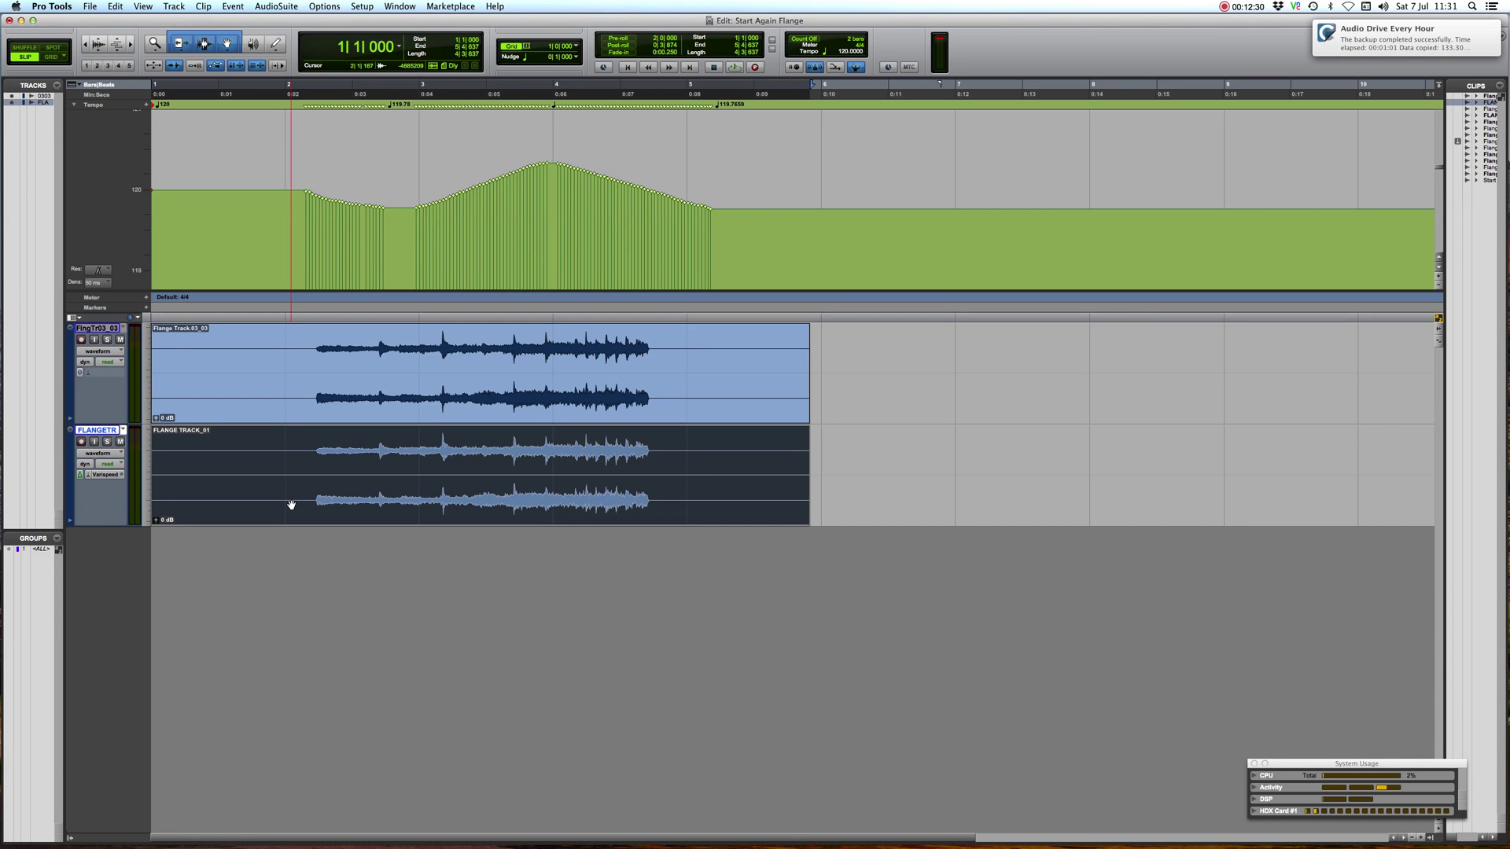
# Step: Export the selected flange clip as a 24-bit, 48 kHz interleaved WAV into Bounced Files
pyautogui.press('super+shift+k')
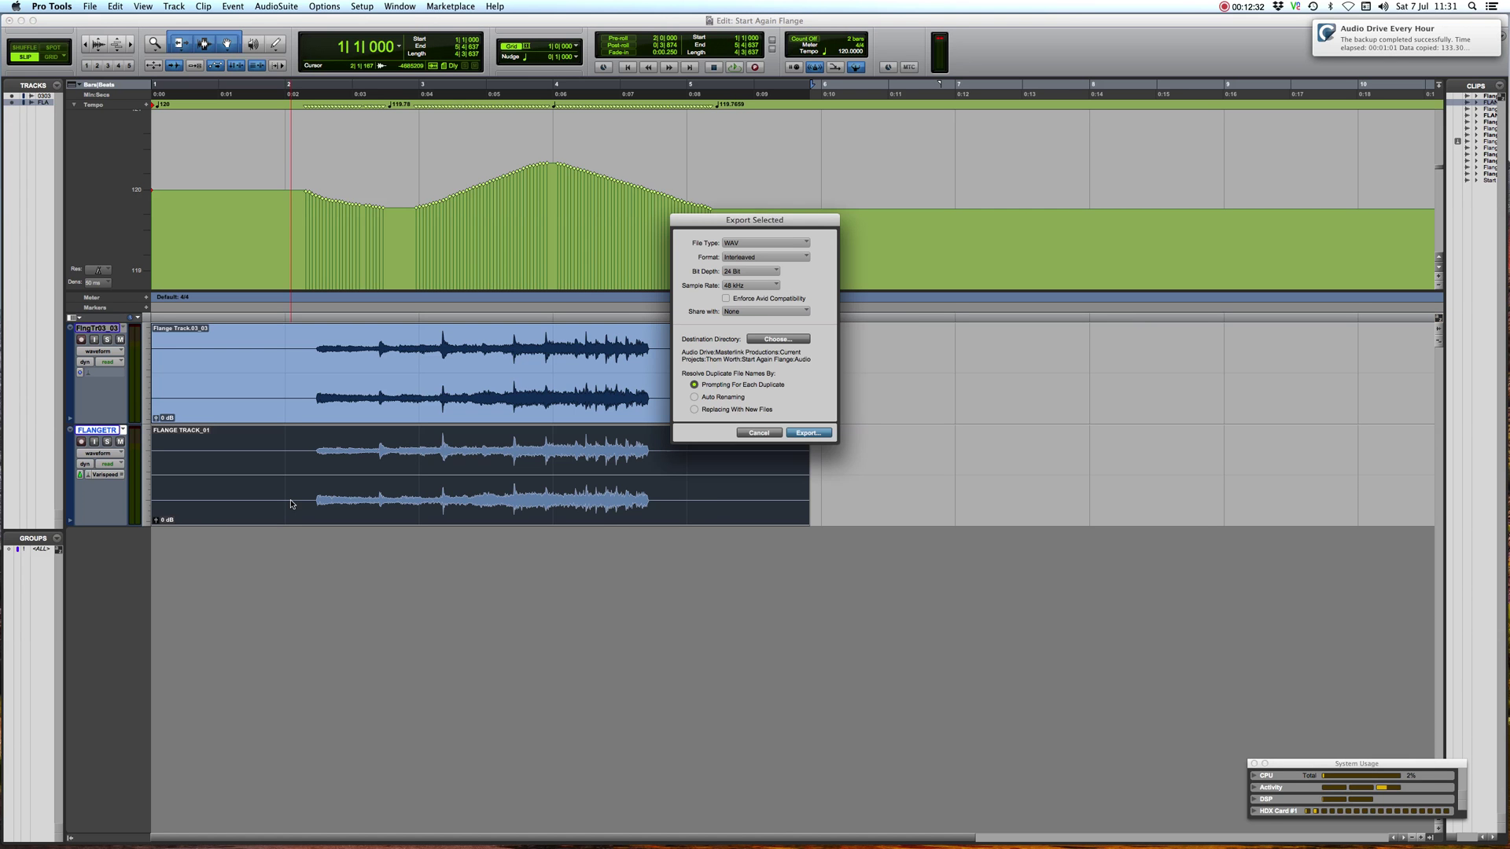
pyautogui.click(771, 346)
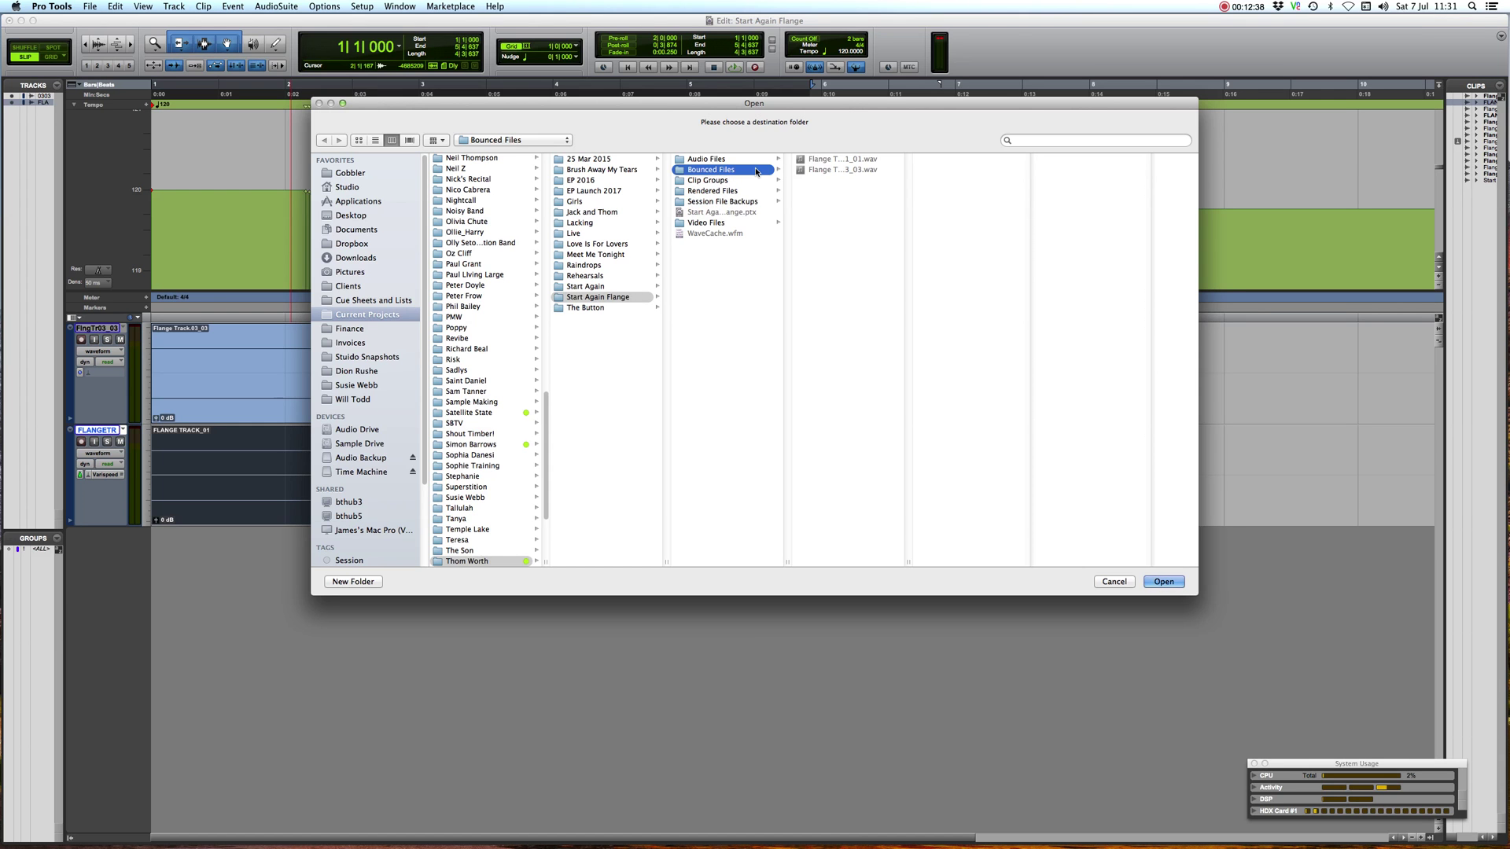
pyautogui.press('Return')
pyautogui.press('Return')
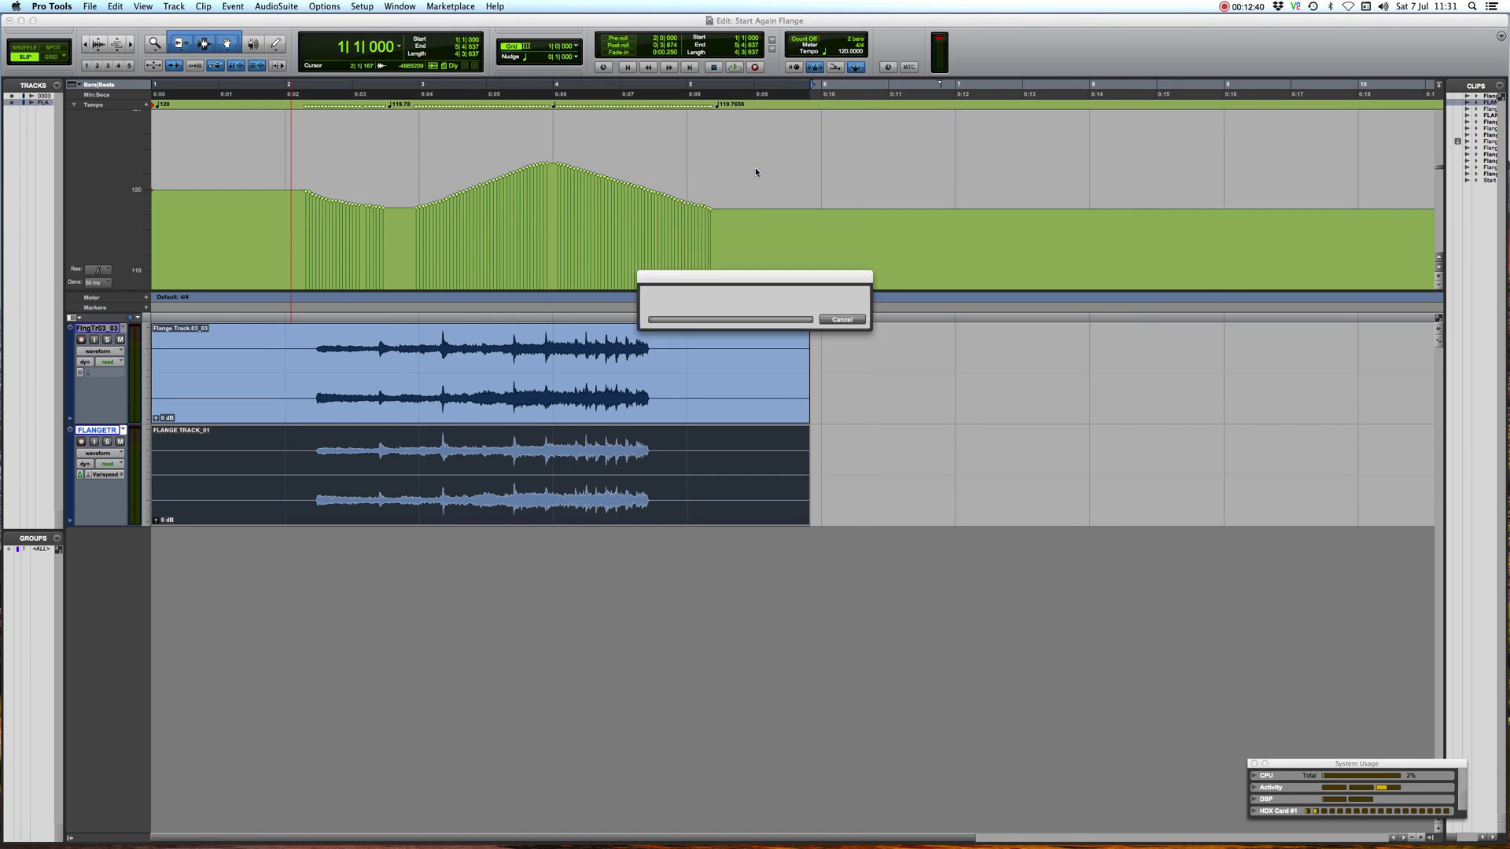
# Step: Close the test session and open the recent session Start Again 2017_09_06 1319 FLANGE, declining Session Notes
pyautogui.click(33, 21)
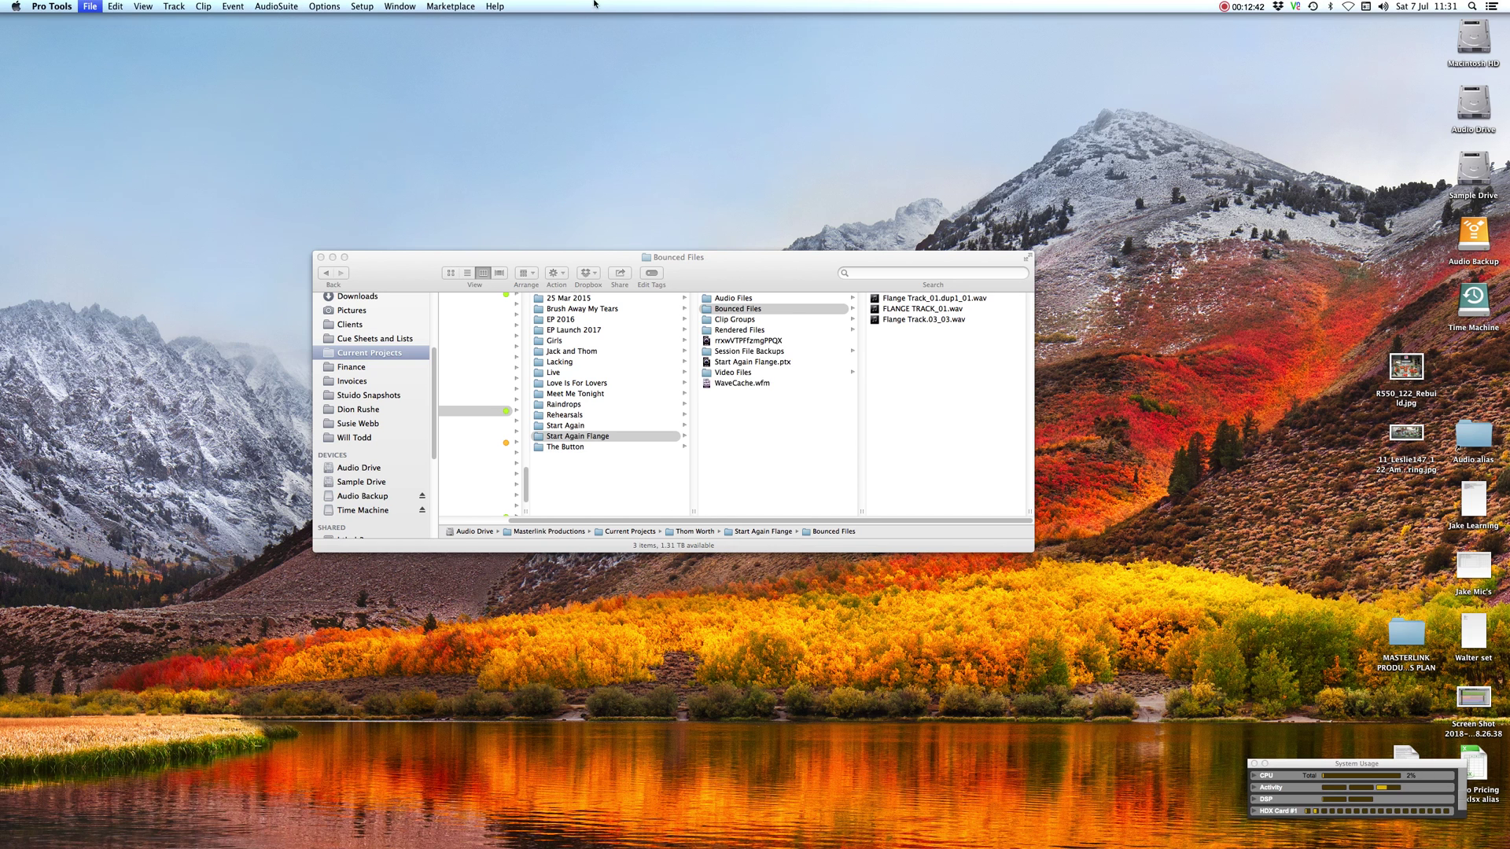
pyautogui.click(93, 5)
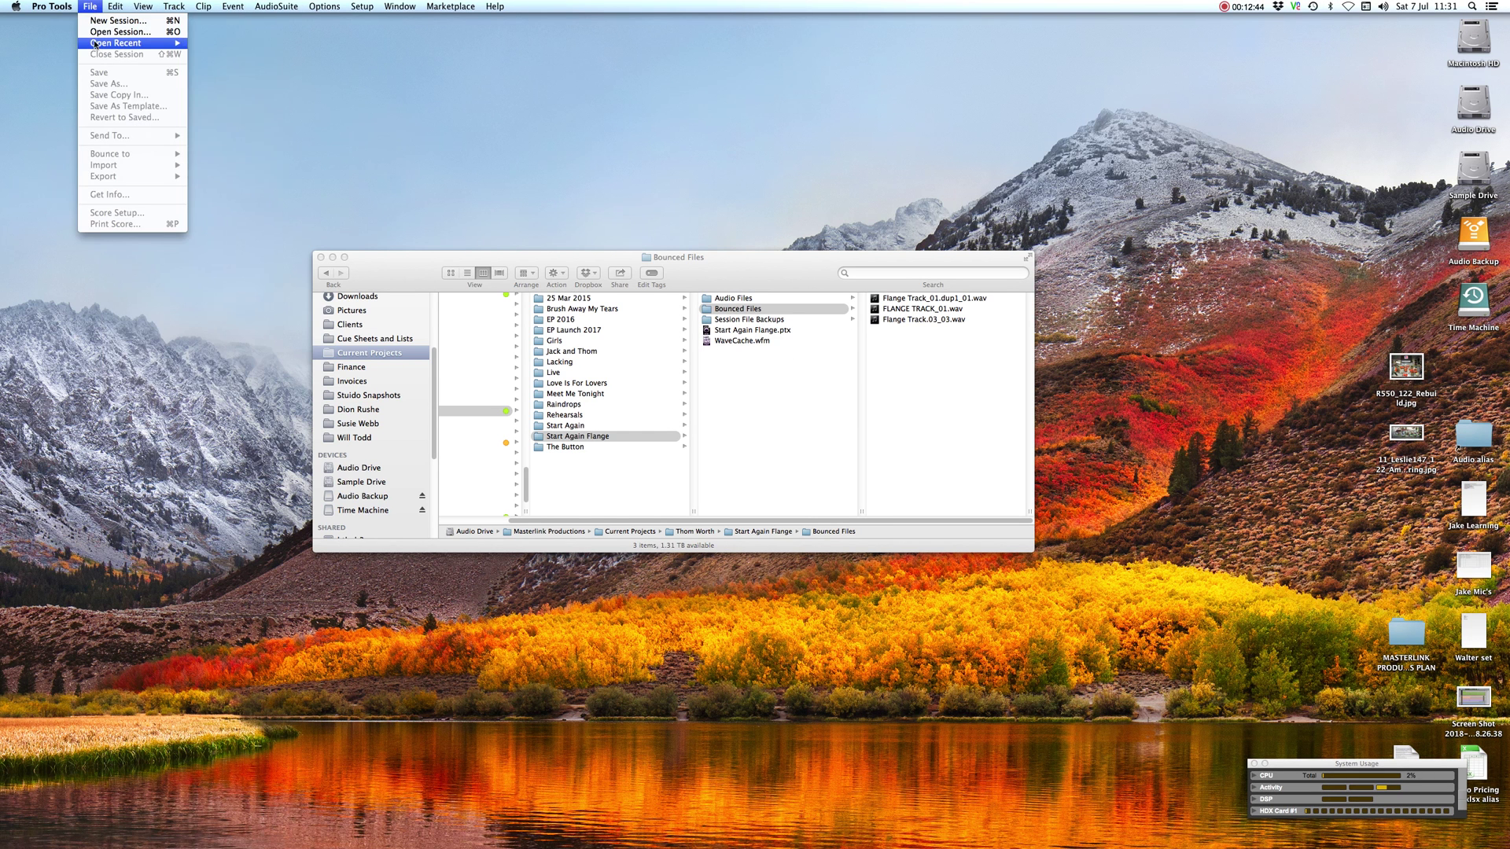
pyautogui.moveTo(126, 43)
pyautogui.click(261, 56)
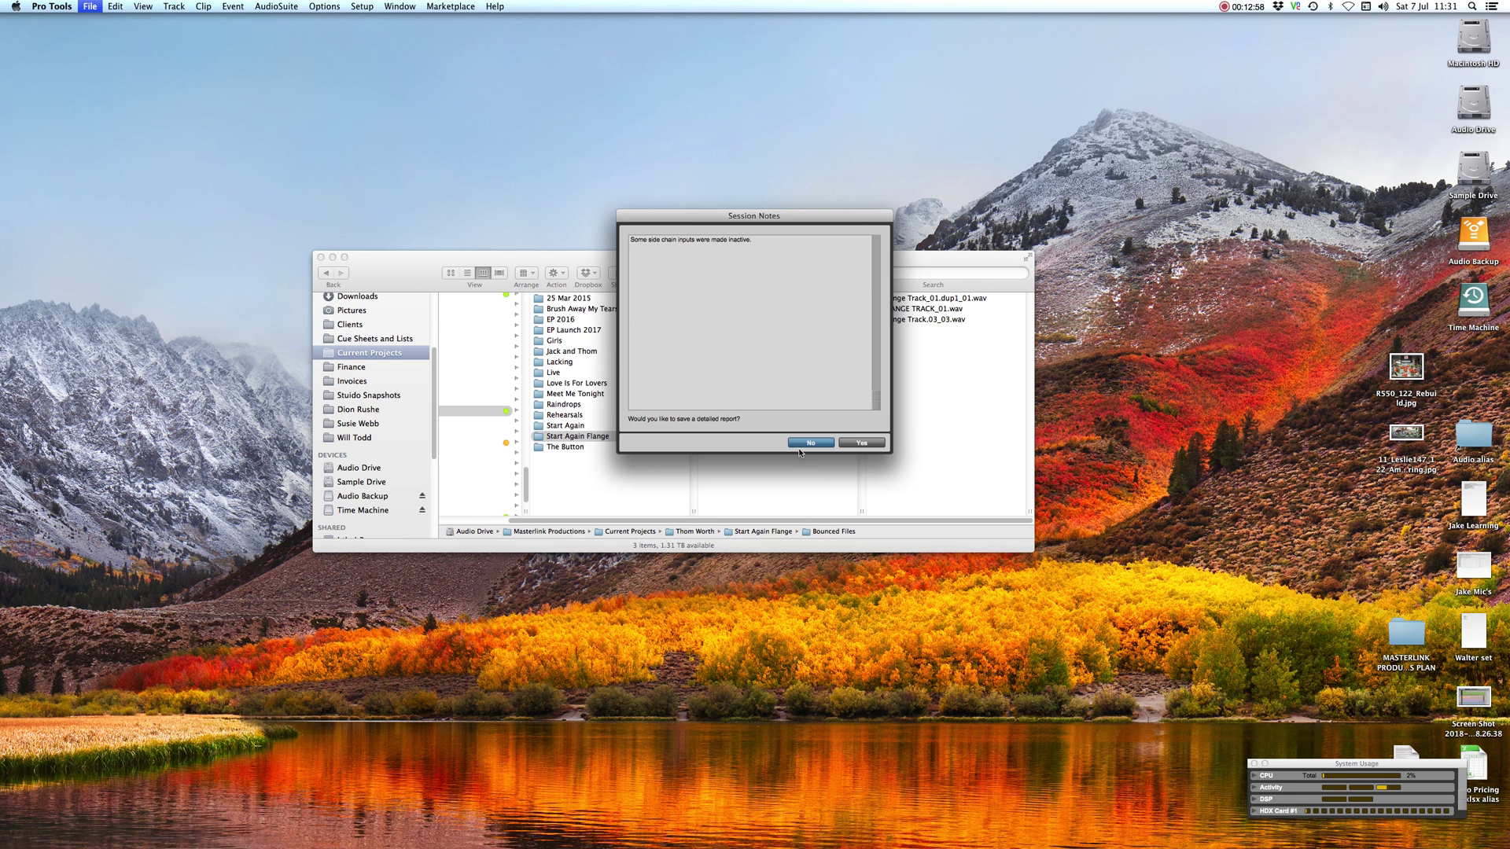
pyautogui.click(811, 443)
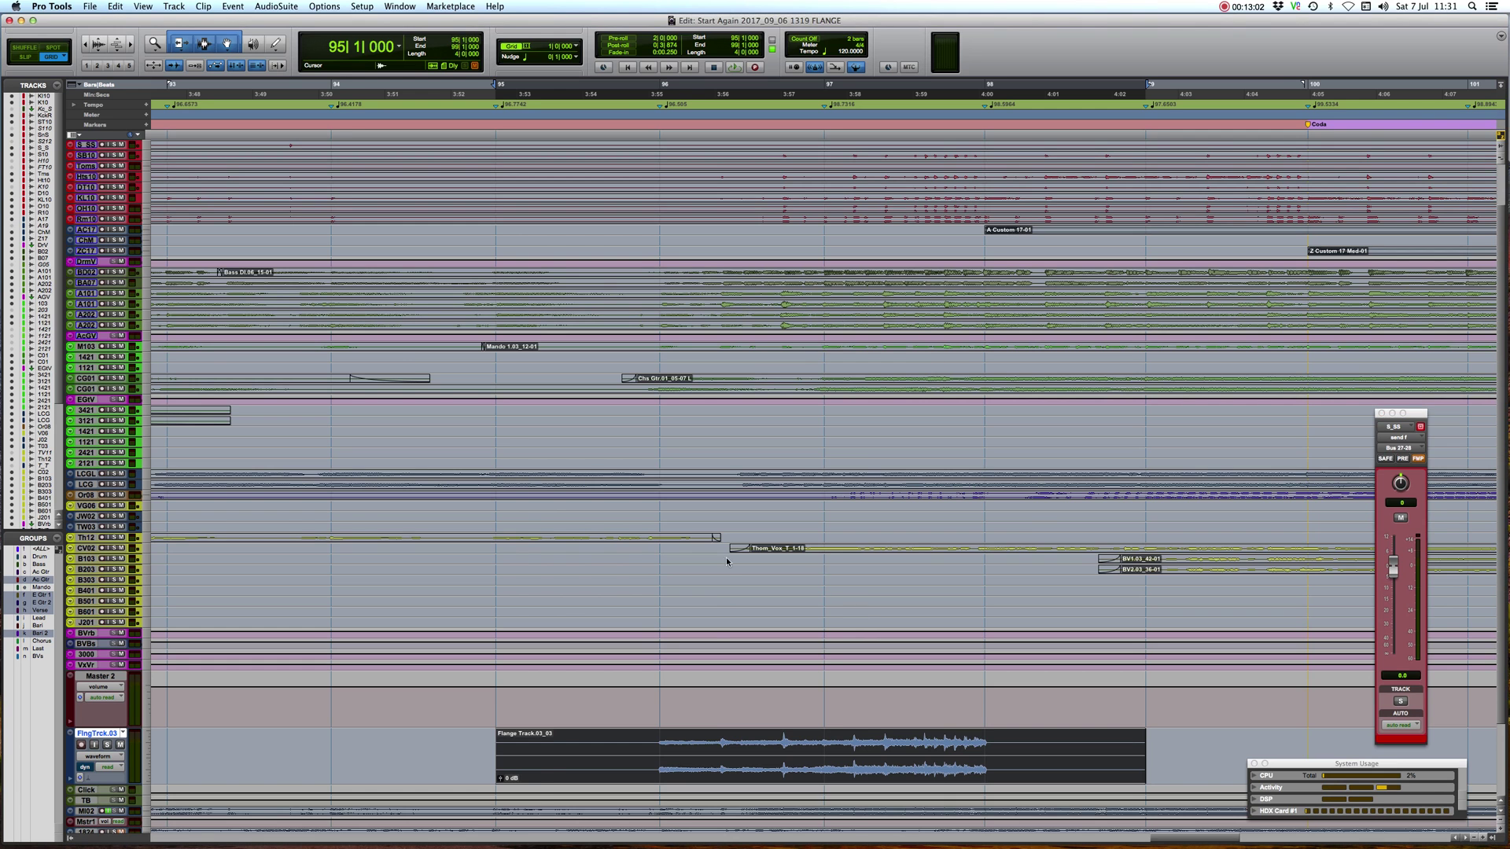
# Step: Create a new playlist, Flange Track.04, on the flange track with the insertion point at bar 95
pyautogui.scroll(-4, 727, 561)
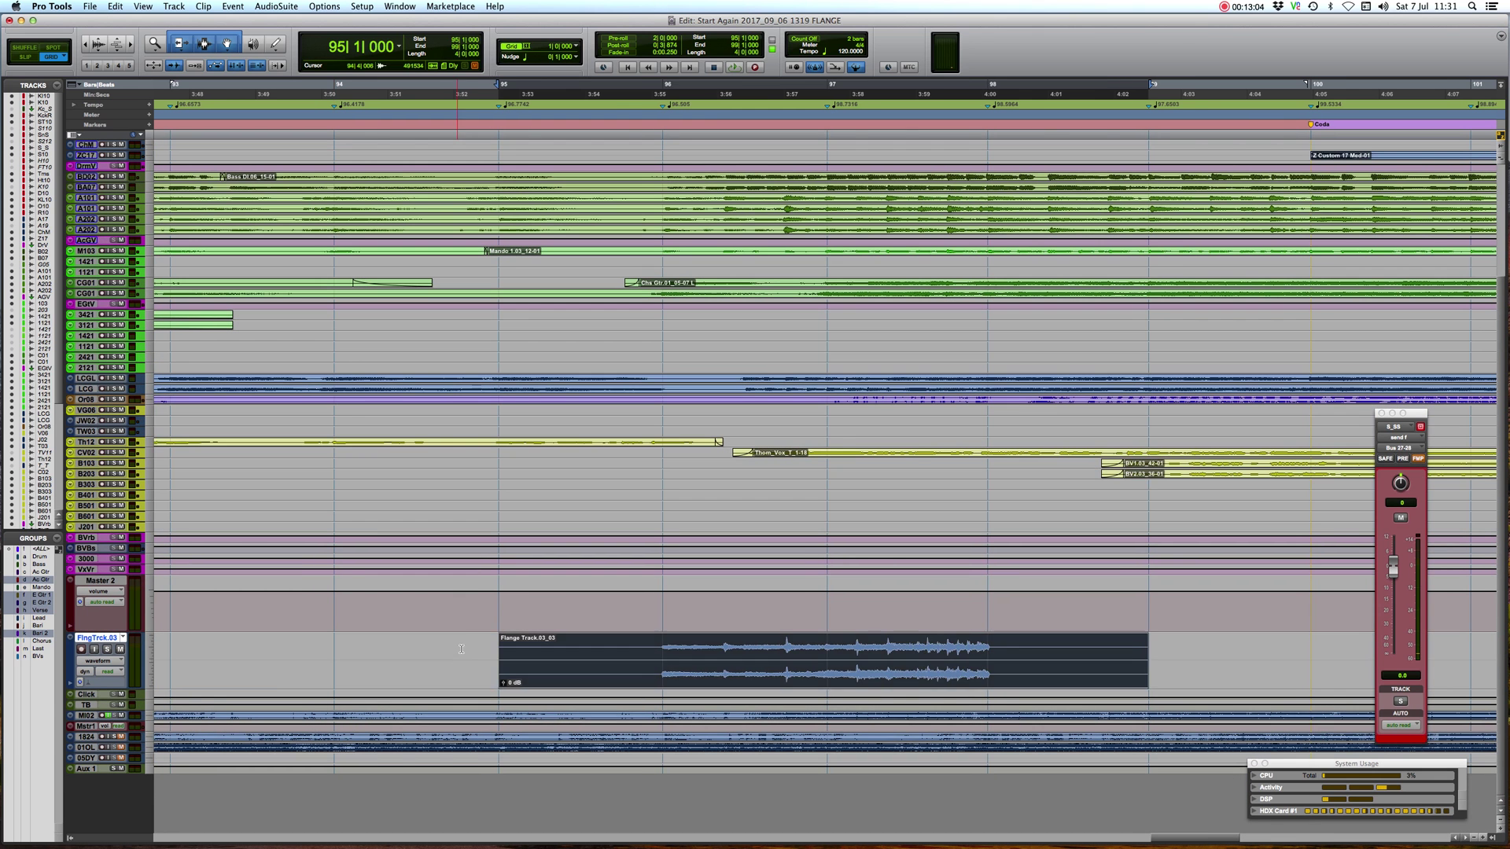
pyautogui.click(459, 666)
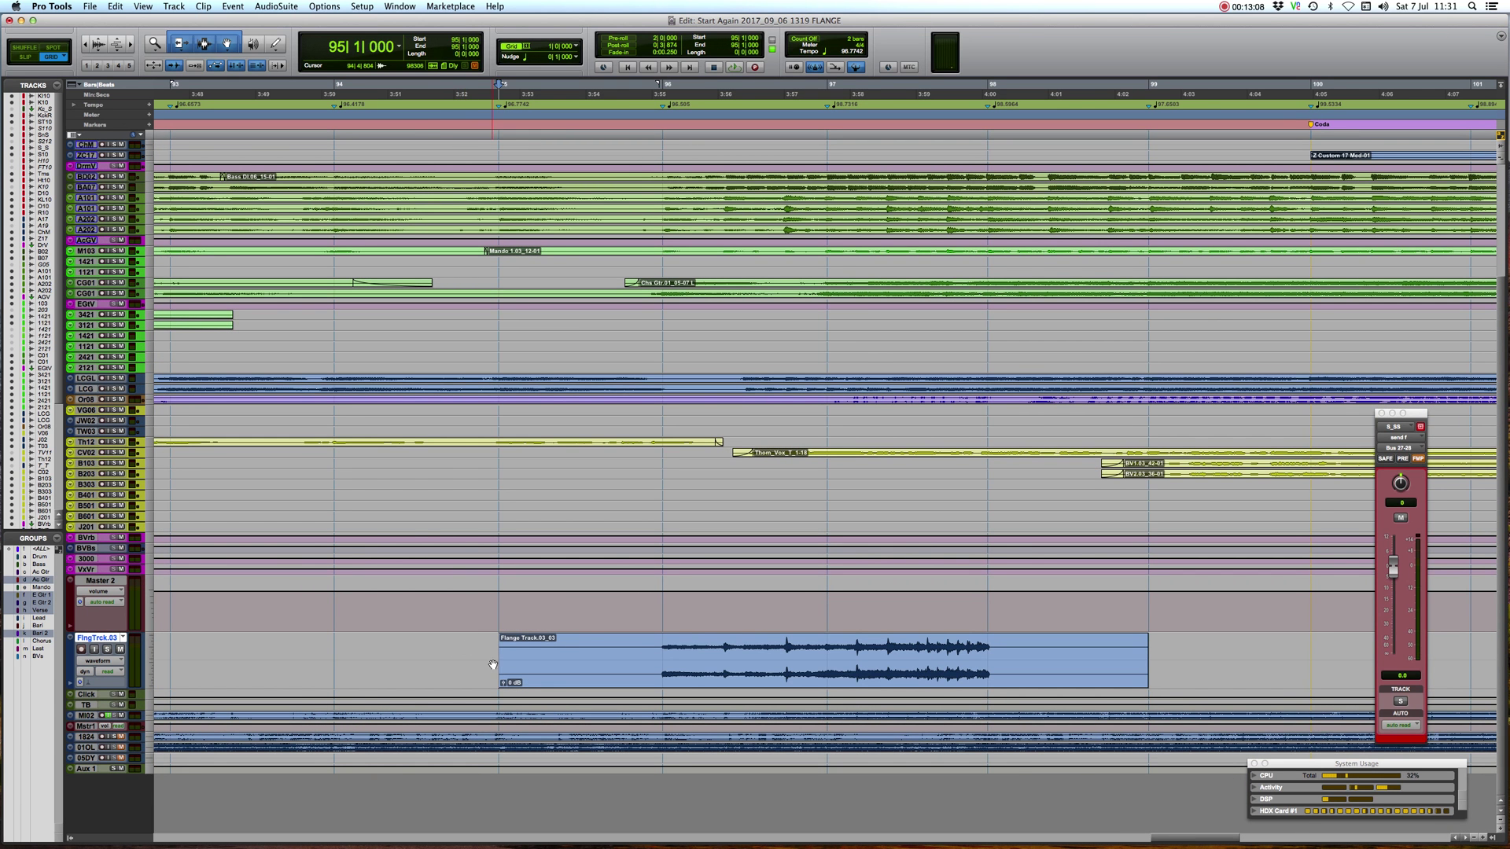
pyautogui.hotkey('ctrl', '\\')
pyautogui.press('Return')
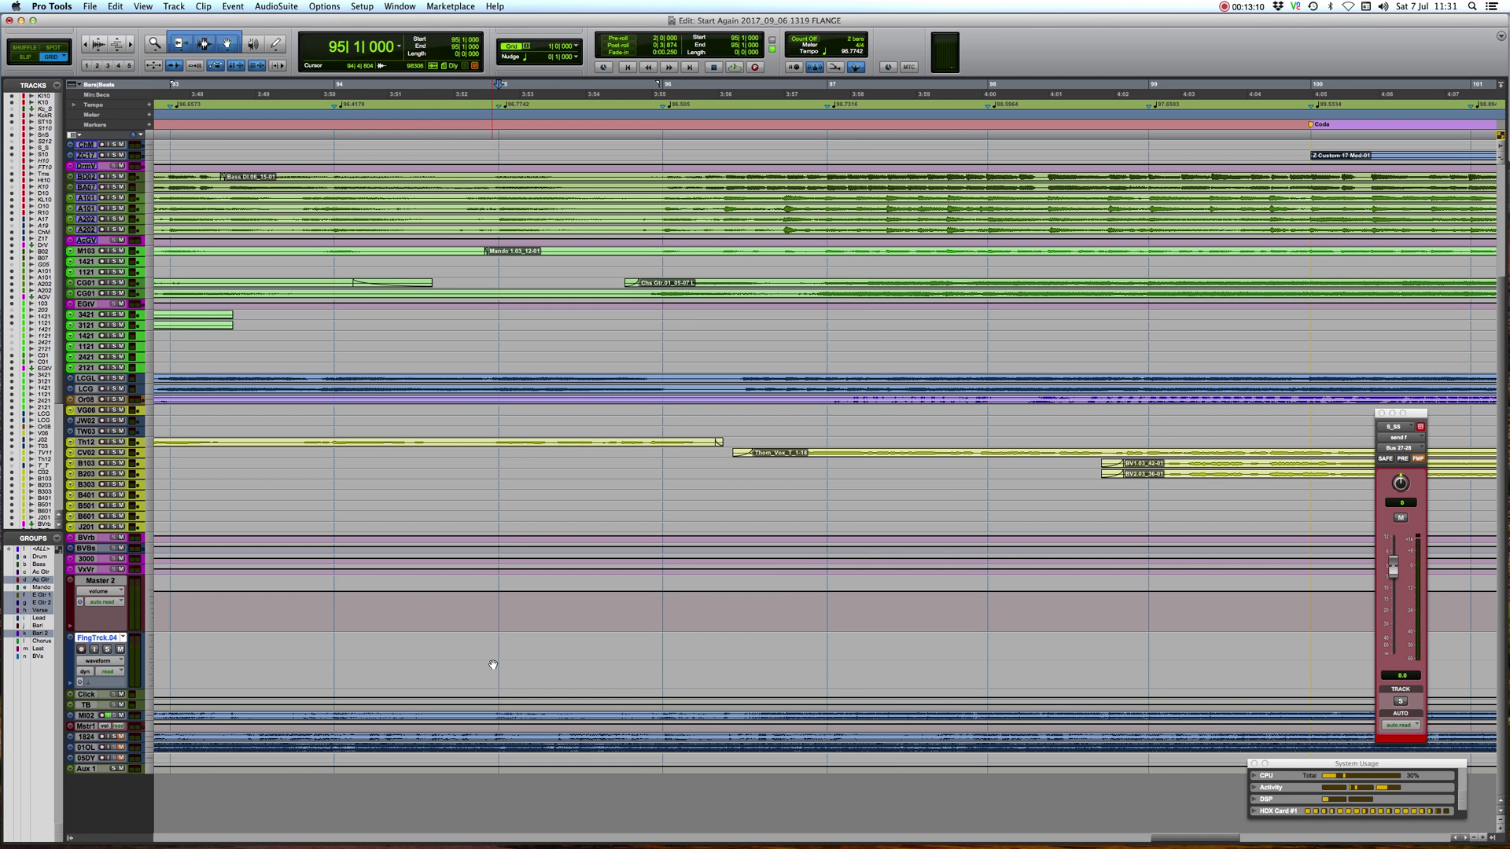
# Step: Drag FLANGE TRACK_01.wav from the Bounced Files folder onto the new playlist at bar 95
pyautogui.press('super+Tab')
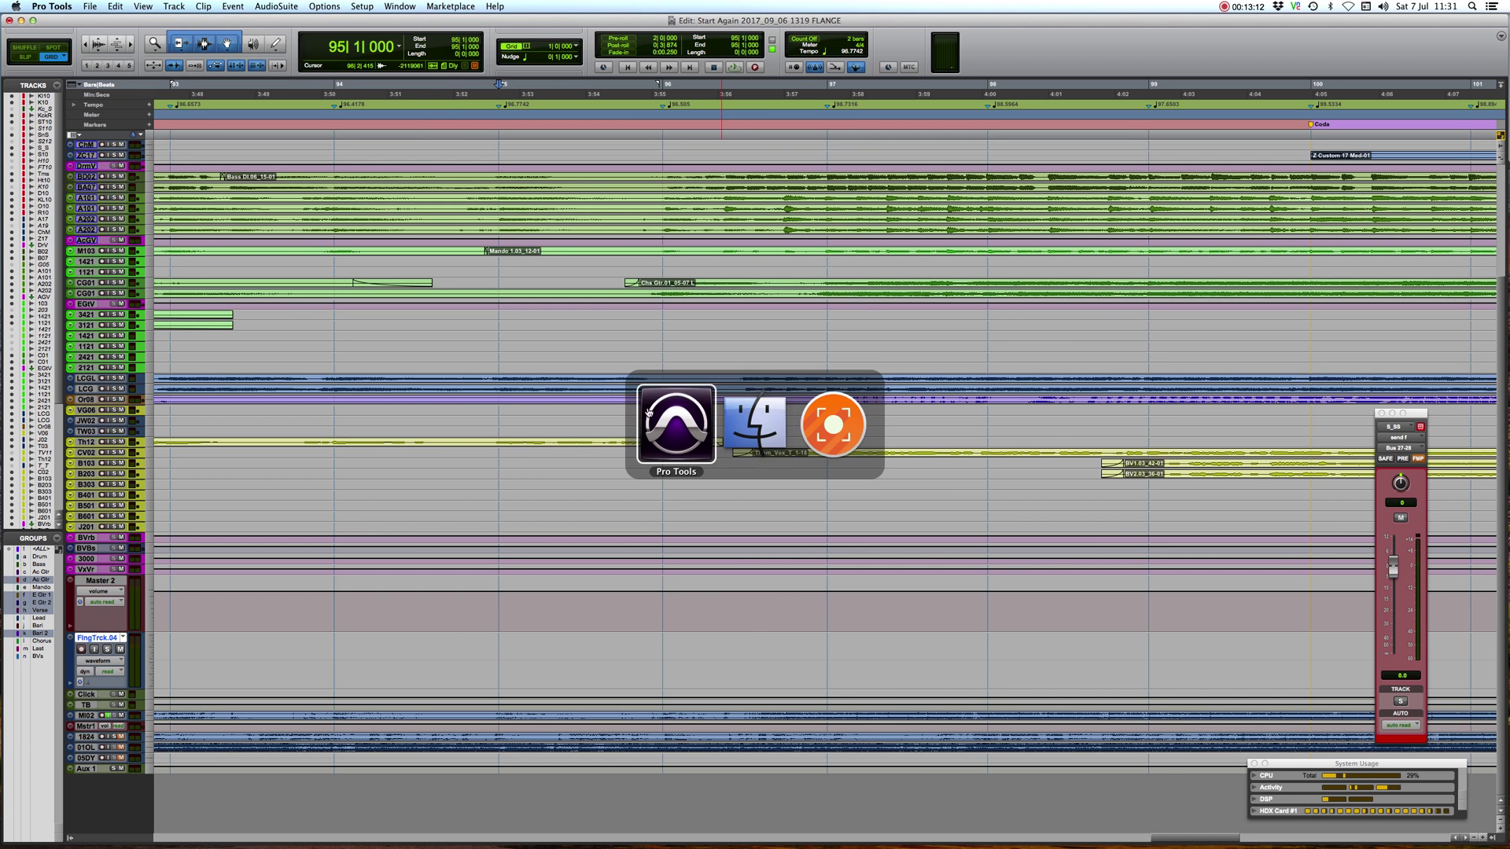
pyautogui.moveTo(796, 273); pyautogui.dragTo(1073, 162)
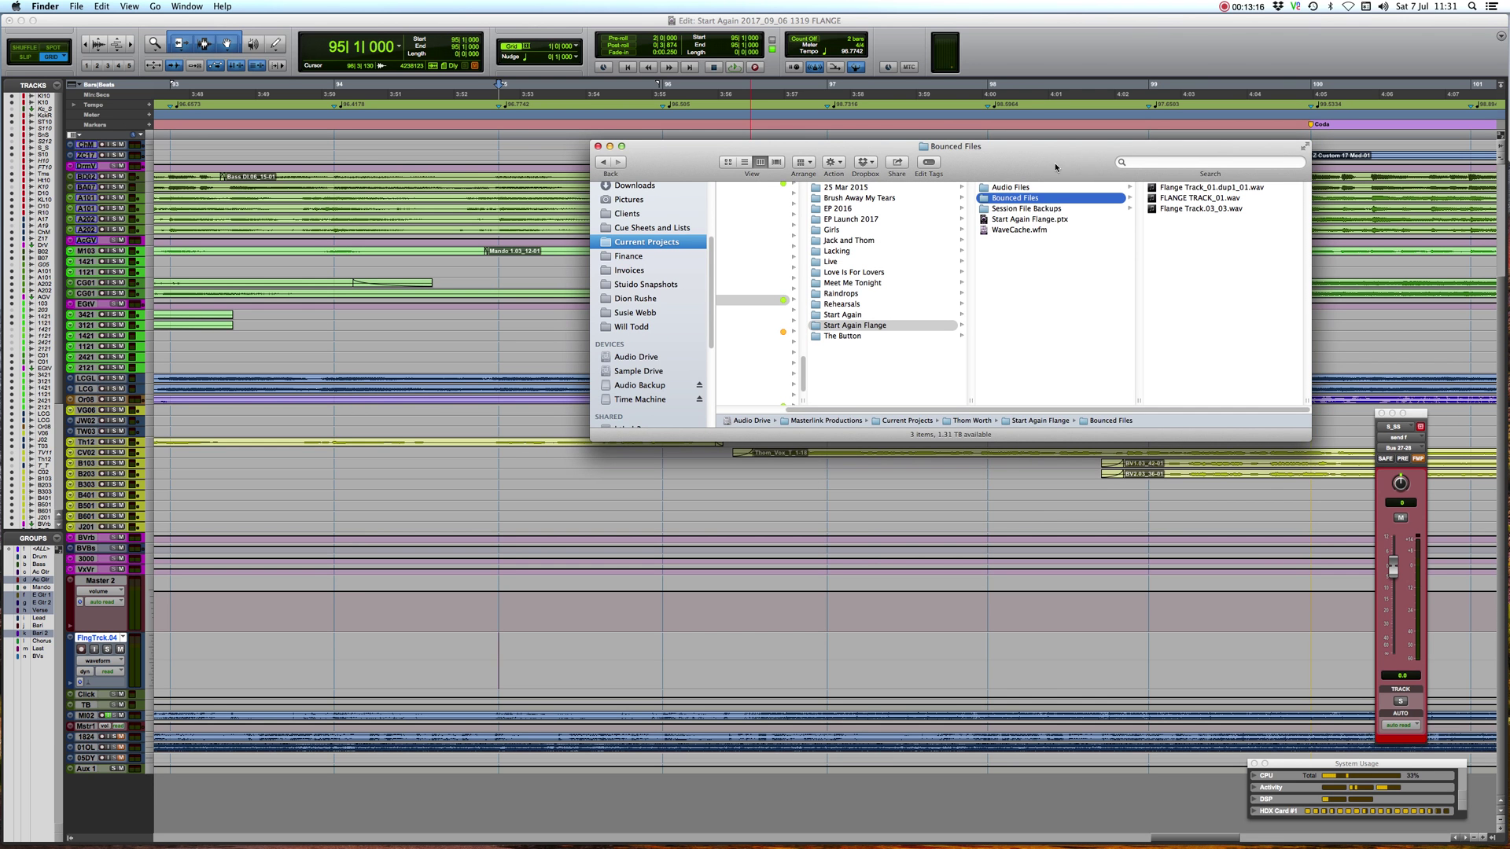
pyautogui.moveTo(1055, 167); pyautogui.dragTo(1066, 127)
pyautogui.moveTo(1194, 161); pyautogui.dragTo(513, 738)
pyautogui.moveTo(529, 647); pyautogui.dragTo(529, 650)
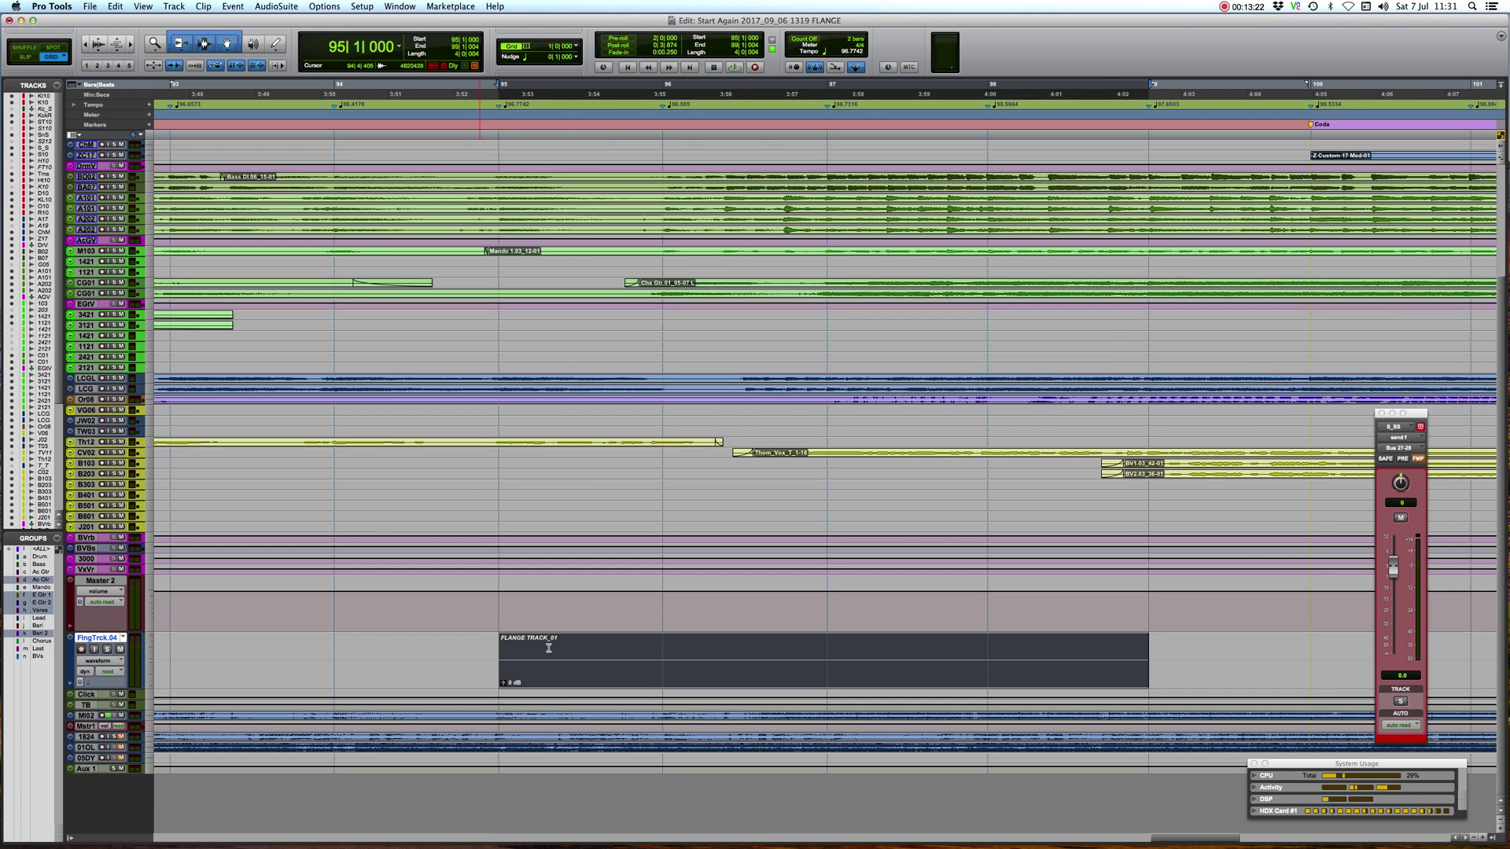
pyautogui.click(122, 638)
pyautogui.click(179, 628)
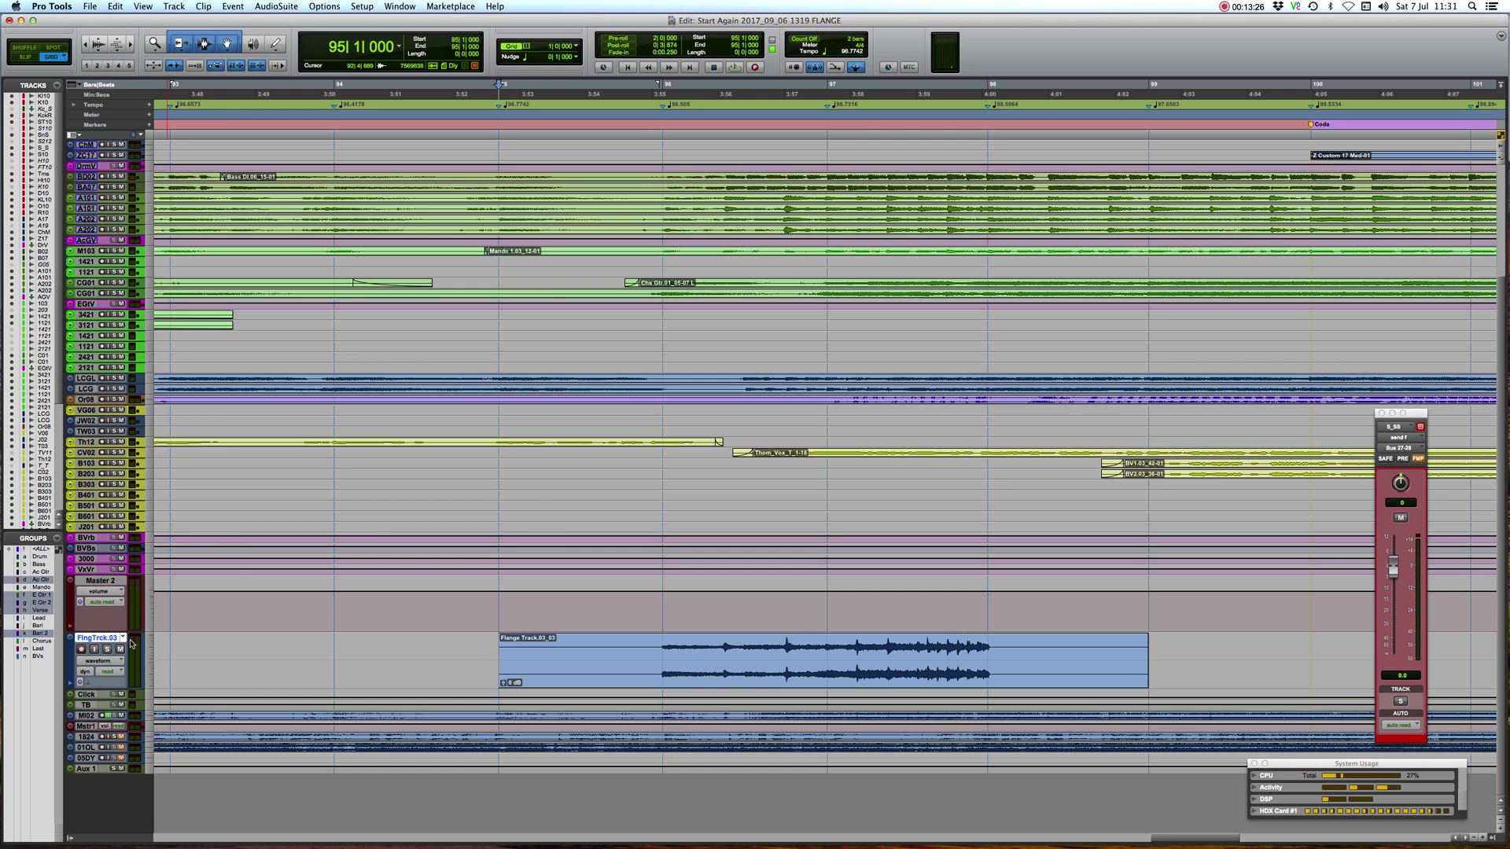
pyautogui.click(124, 637)
pyautogui.click(130, 648)
pyautogui.click(123, 638)
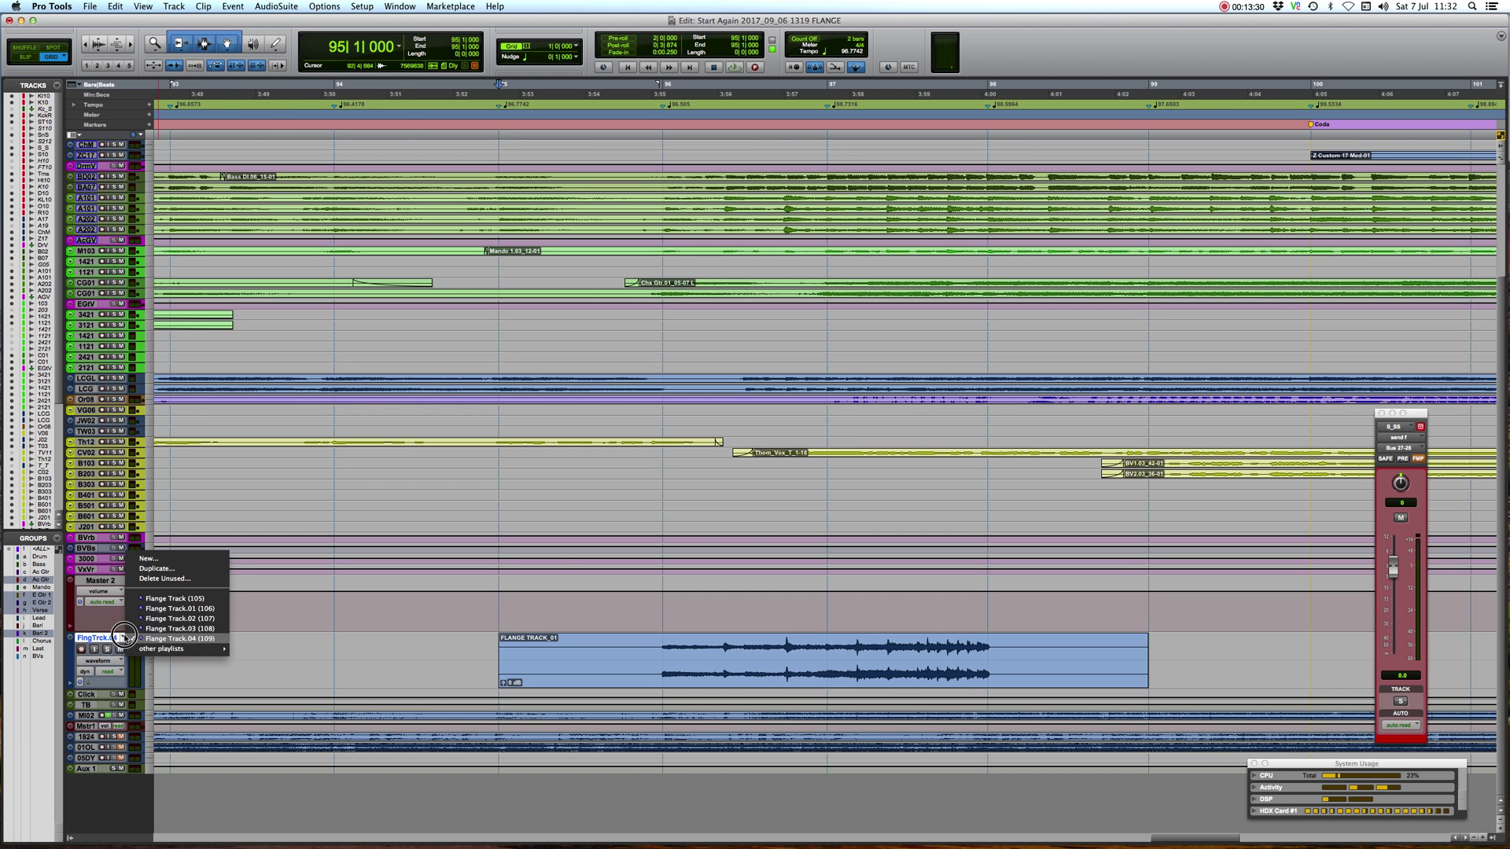
pyautogui.click(180, 628)
pyautogui.click(123, 637)
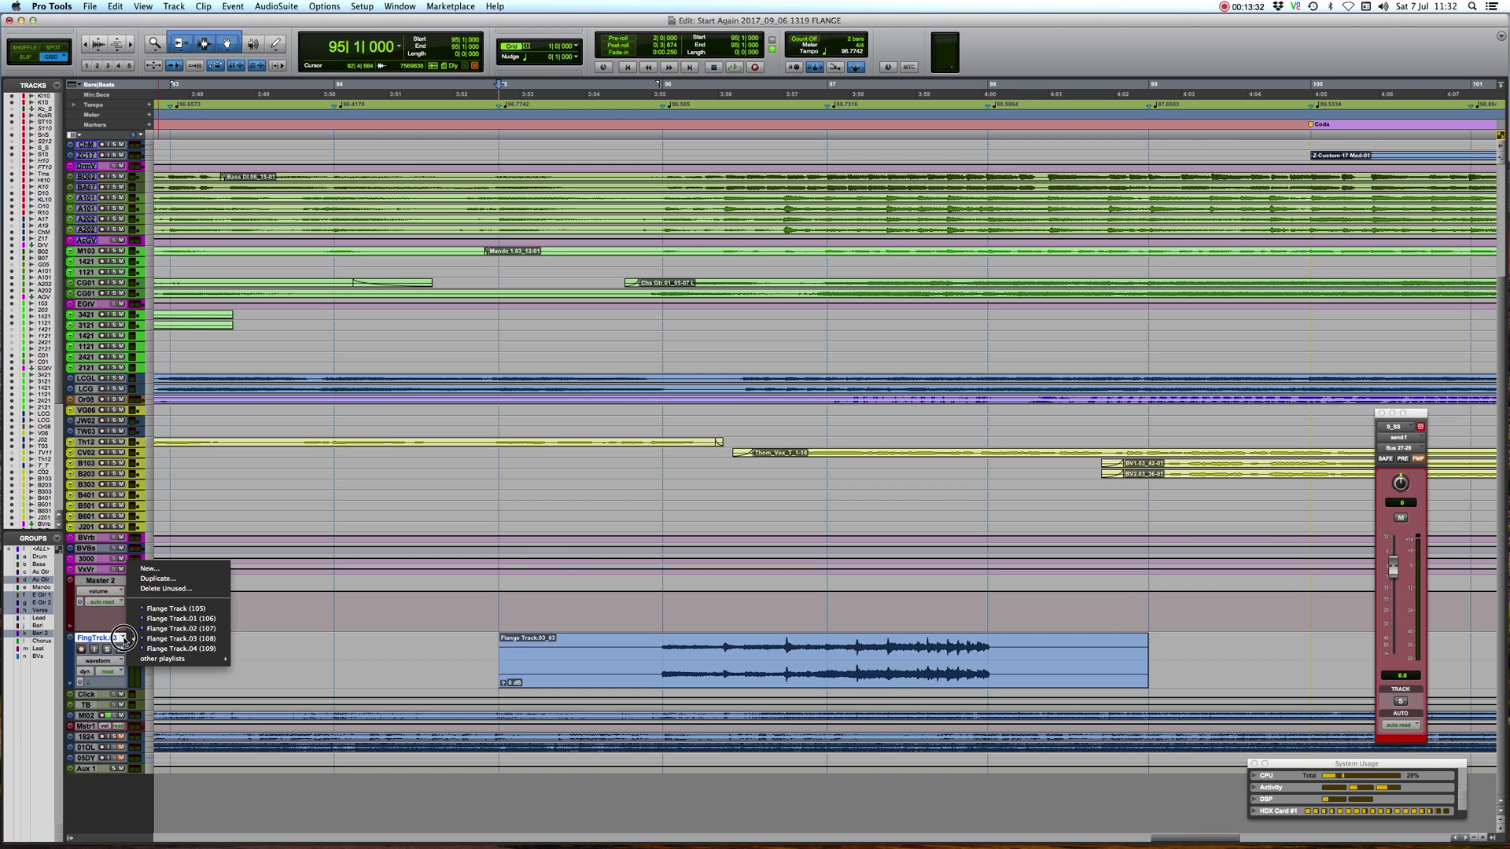
pyautogui.click(132, 648)
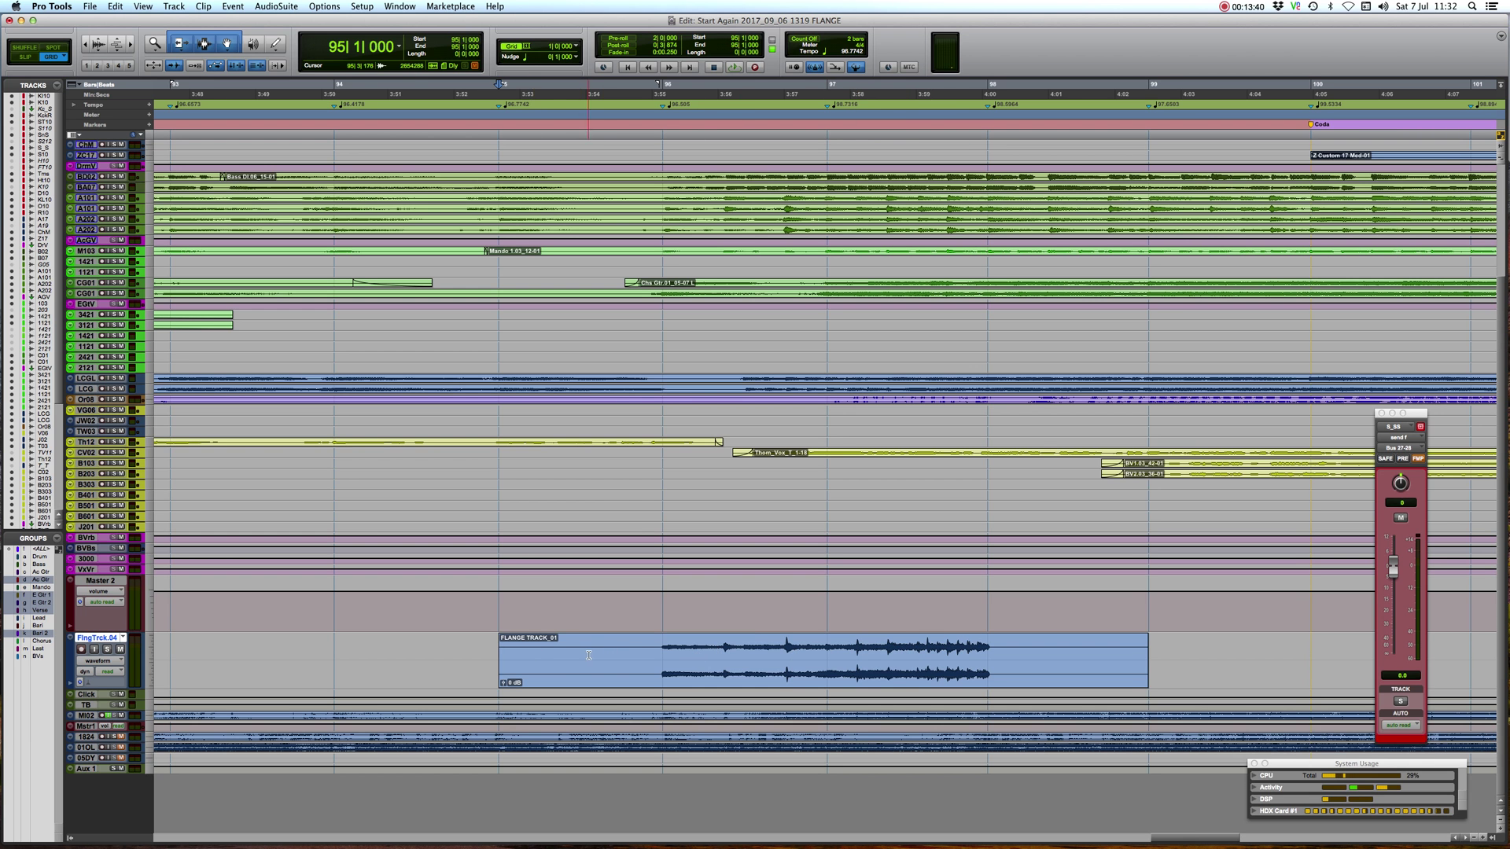
pyautogui.hotkey('shift', 's')
pyautogui.click(657, 653)
pyautogui.press('space')
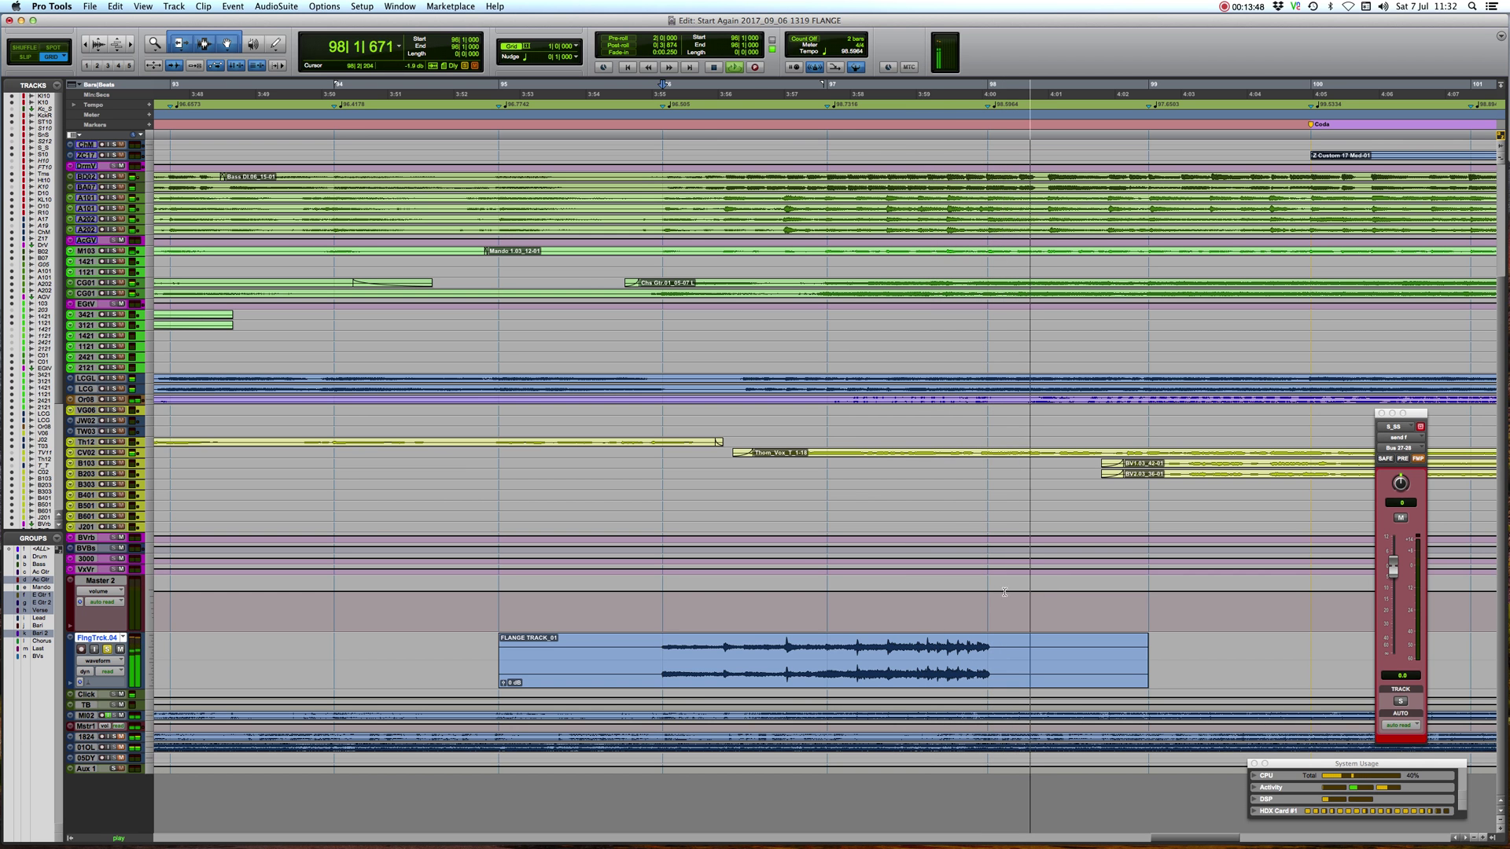
pyautogui.press('space')
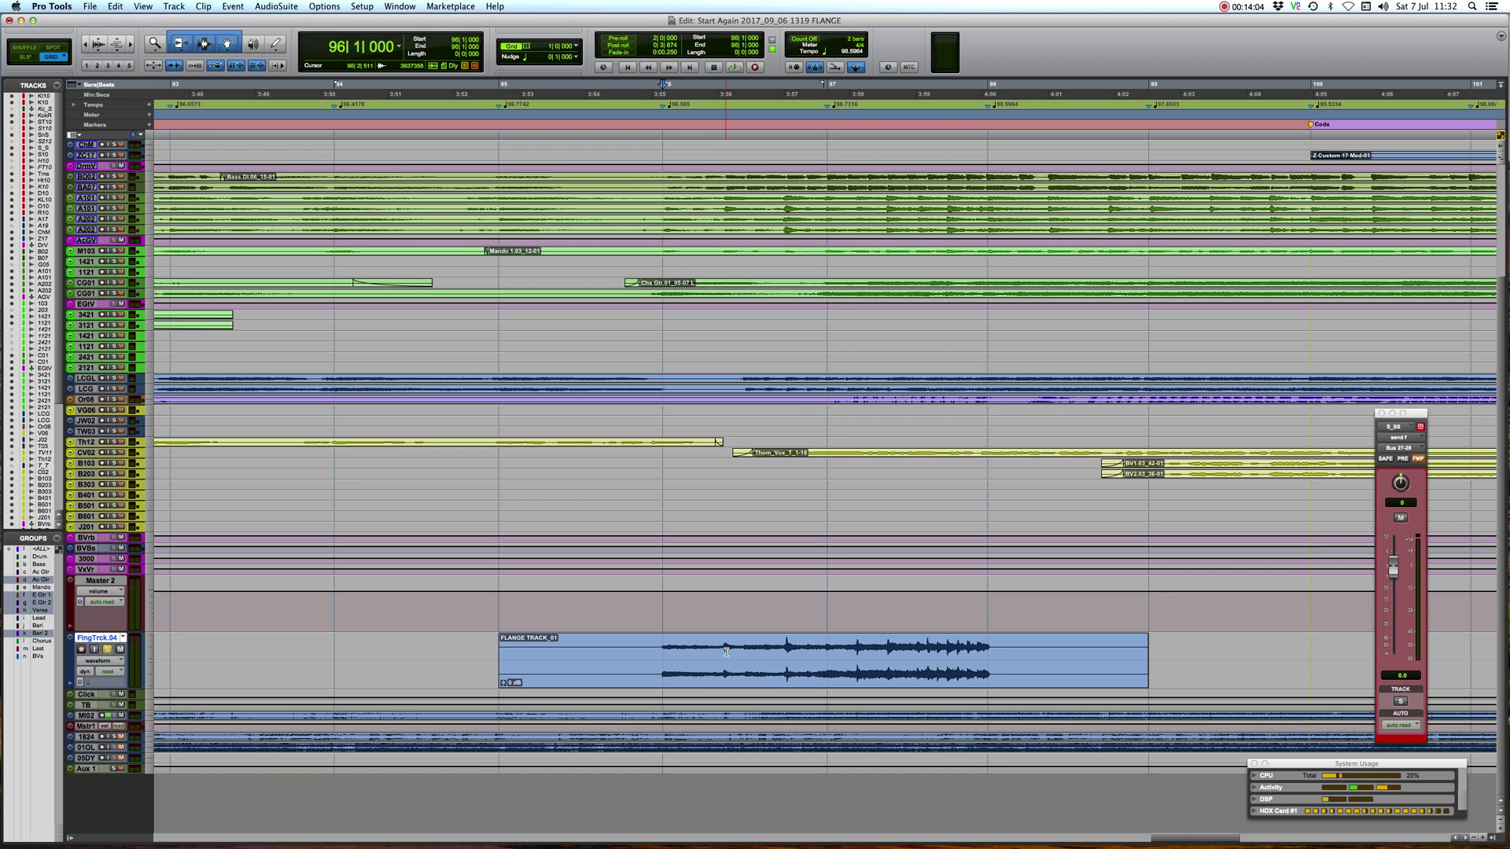
pyautogui.click(109, 650)
pyautogui.click(490, 647)
pyautogui.press('F3')
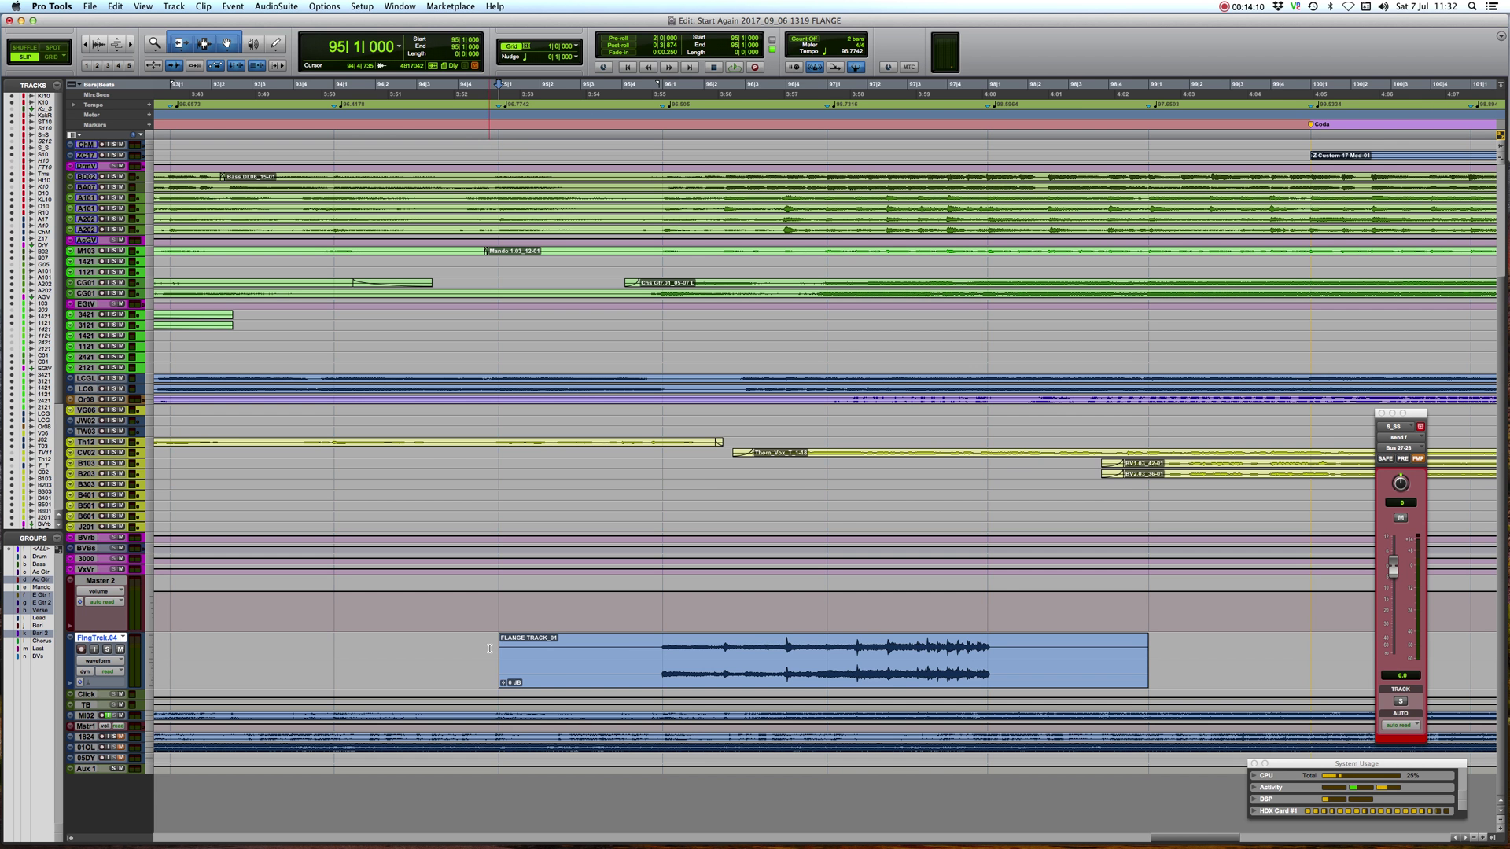
pyautogui.press('super+equal')
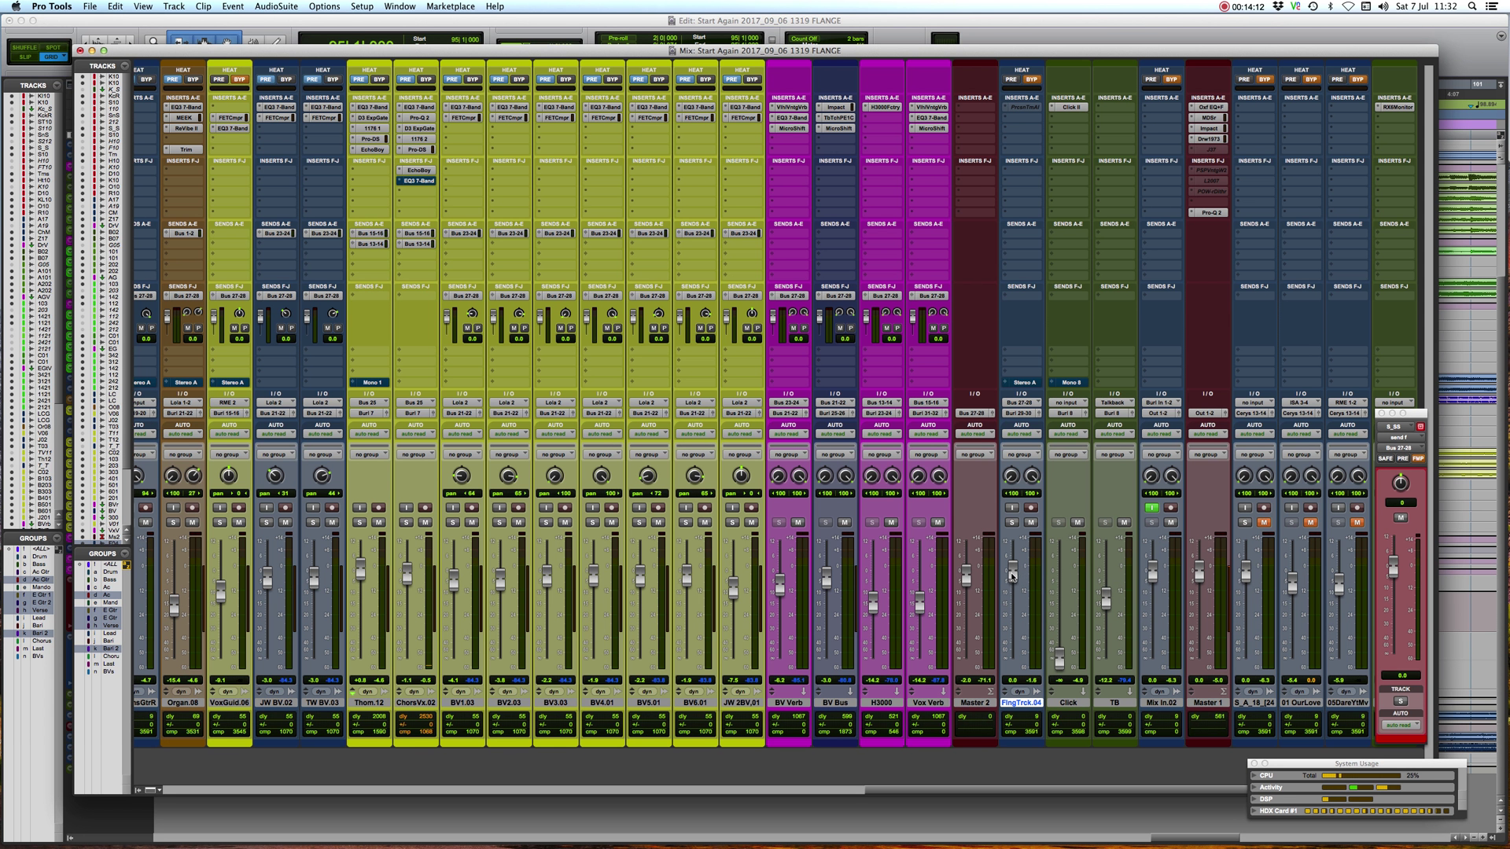
pyautogui.press('super+equal')
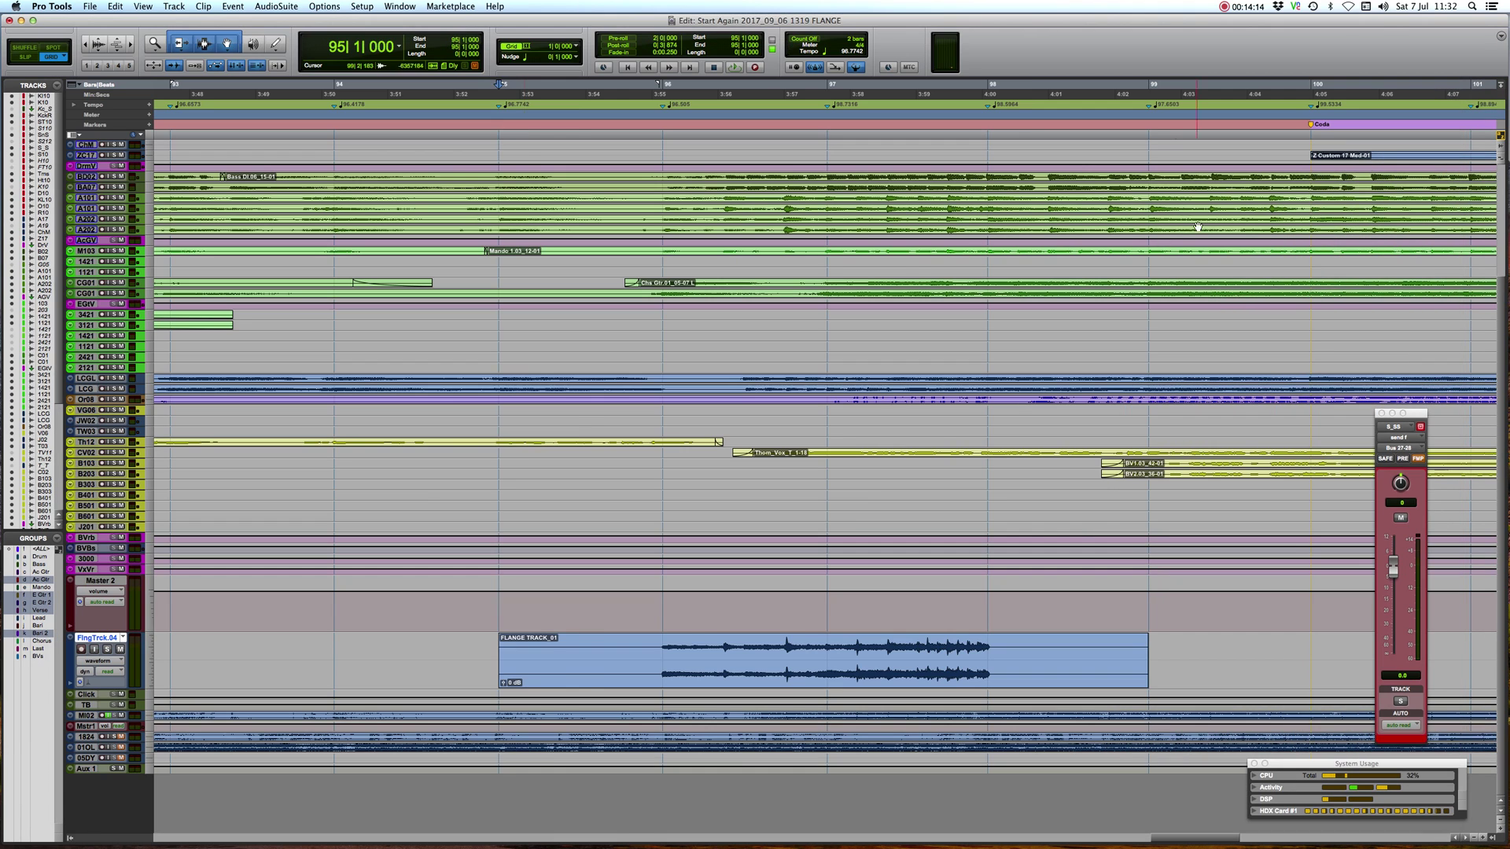
pyautogui.press('space')
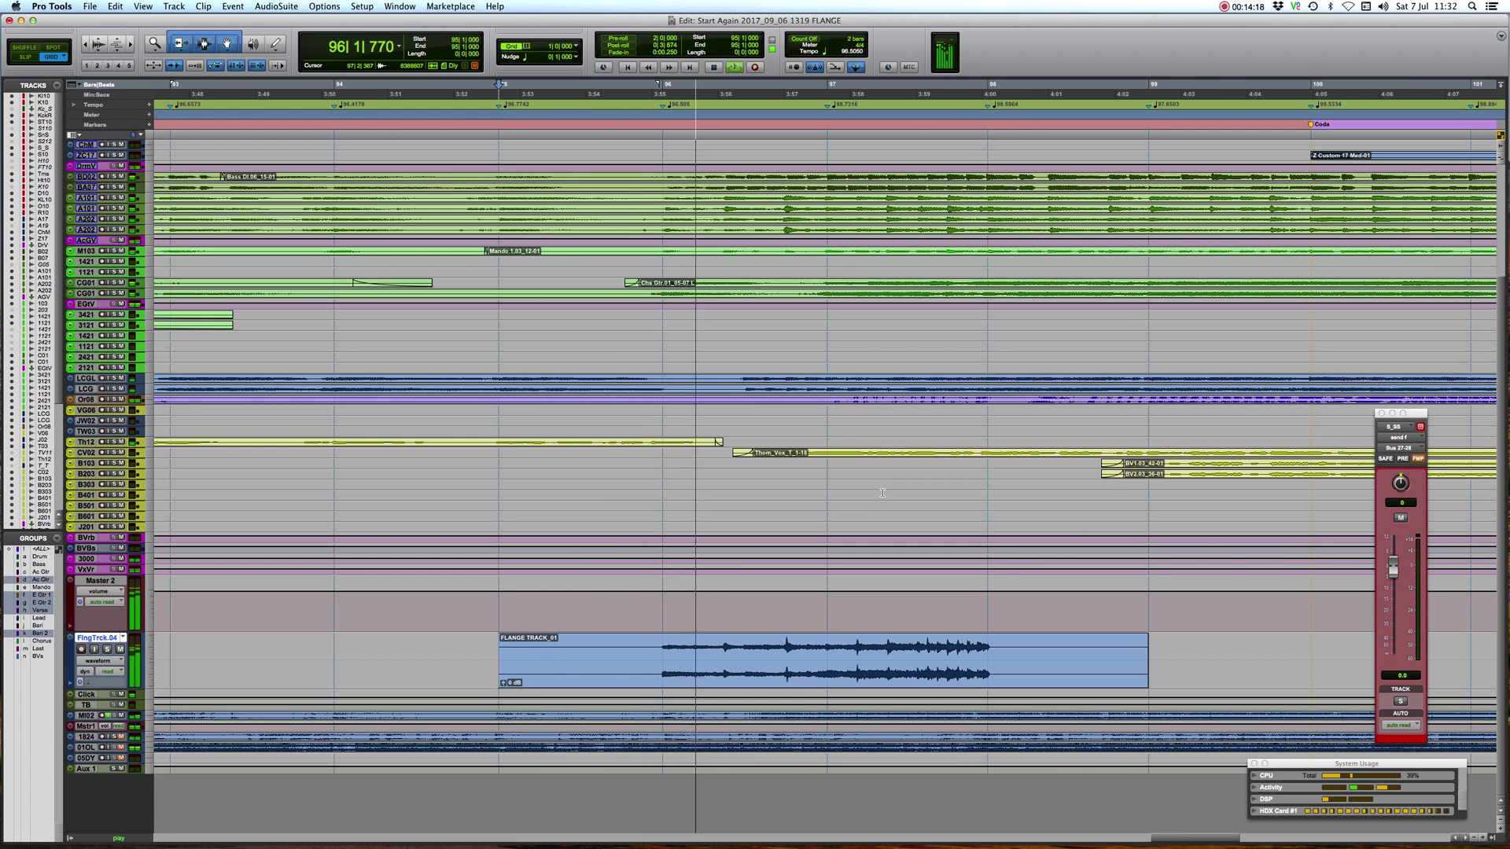
pyautogui.press('super+equal')
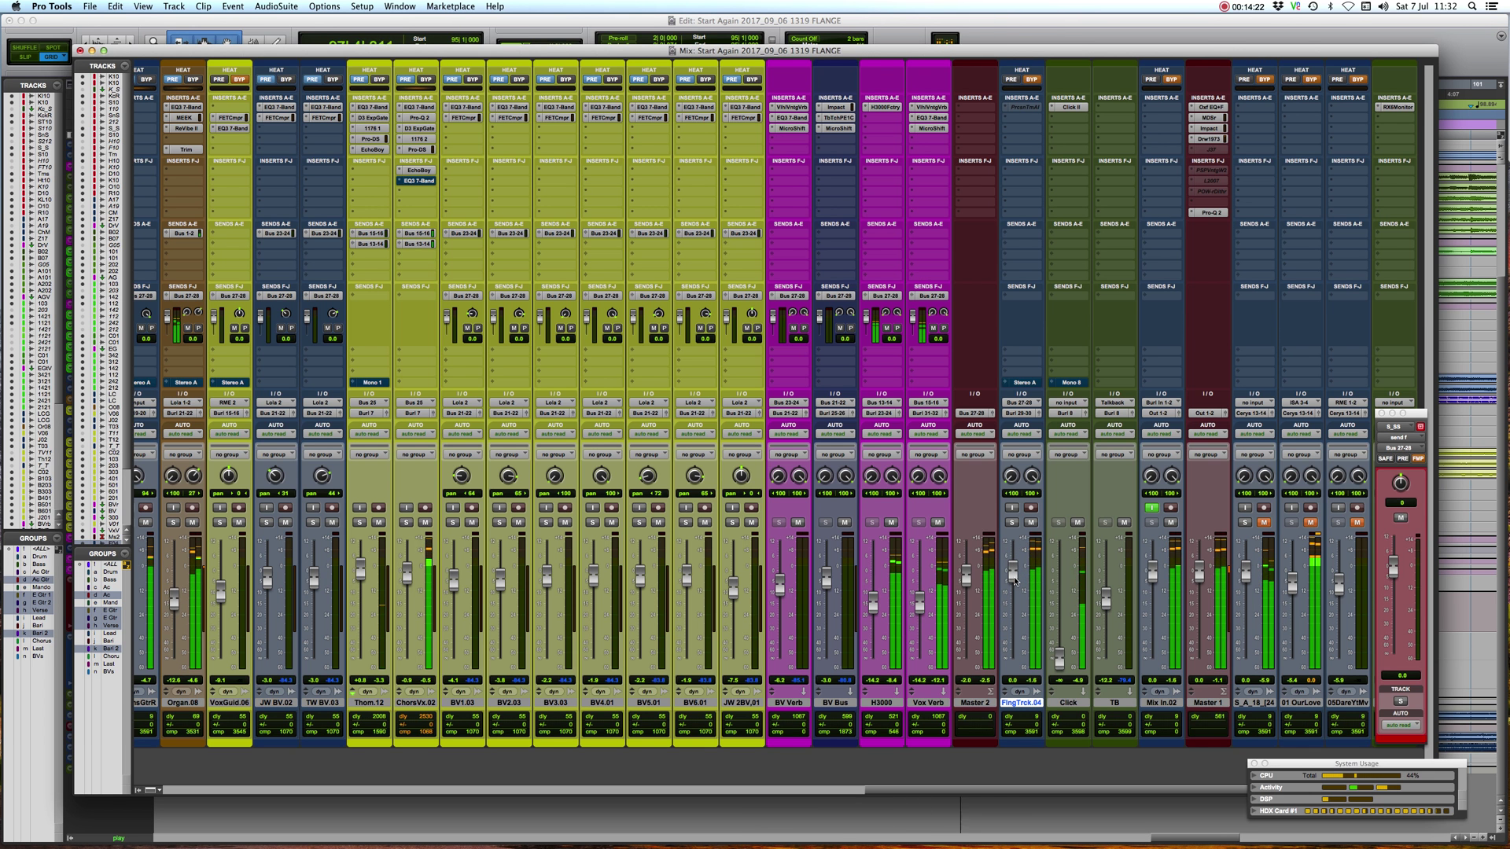
pyautogui.press('super+equal')
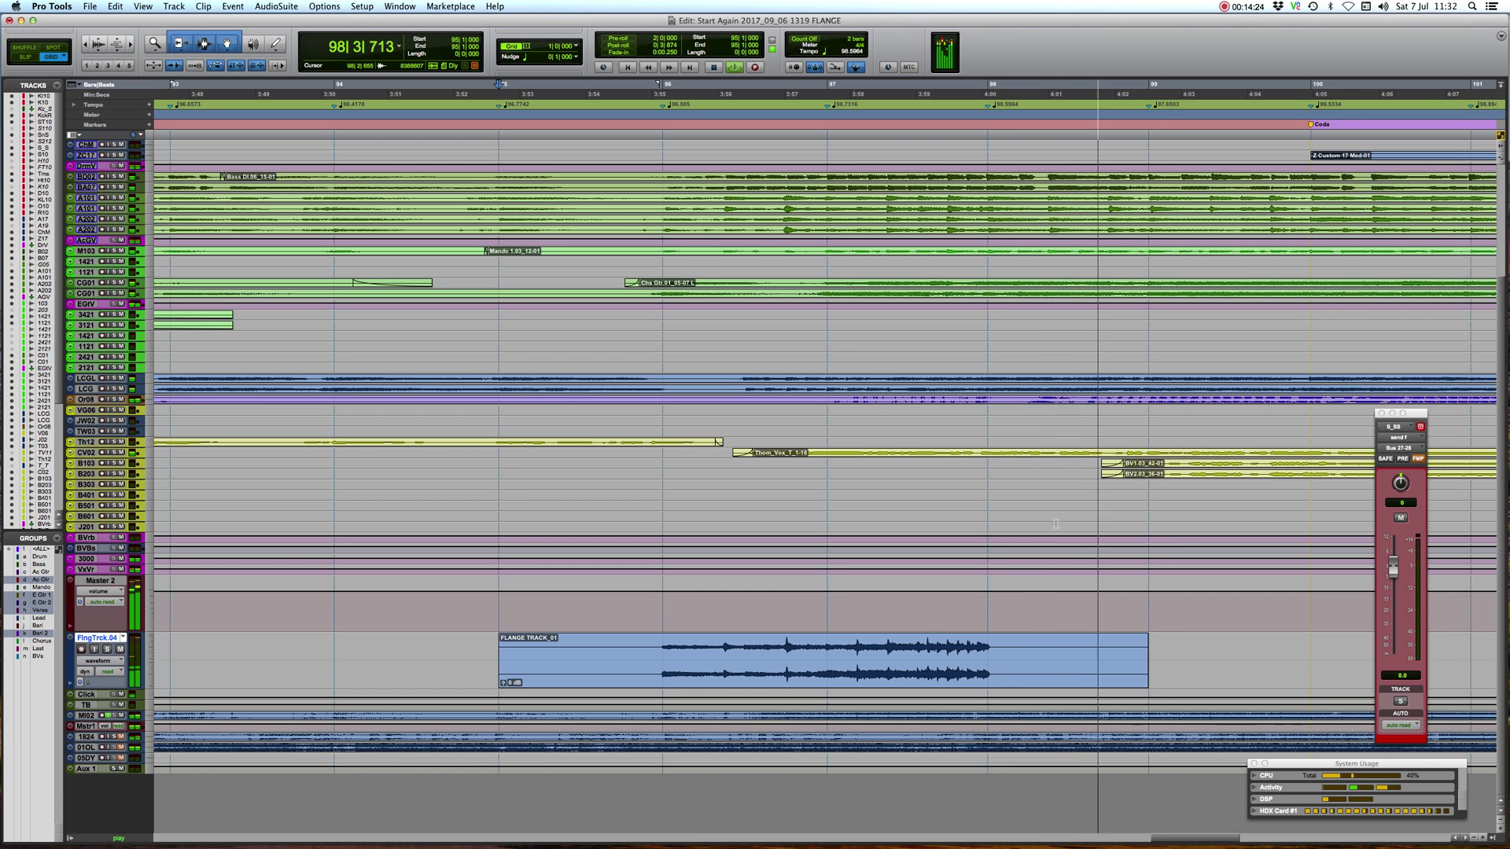
pyautogui.press('space')
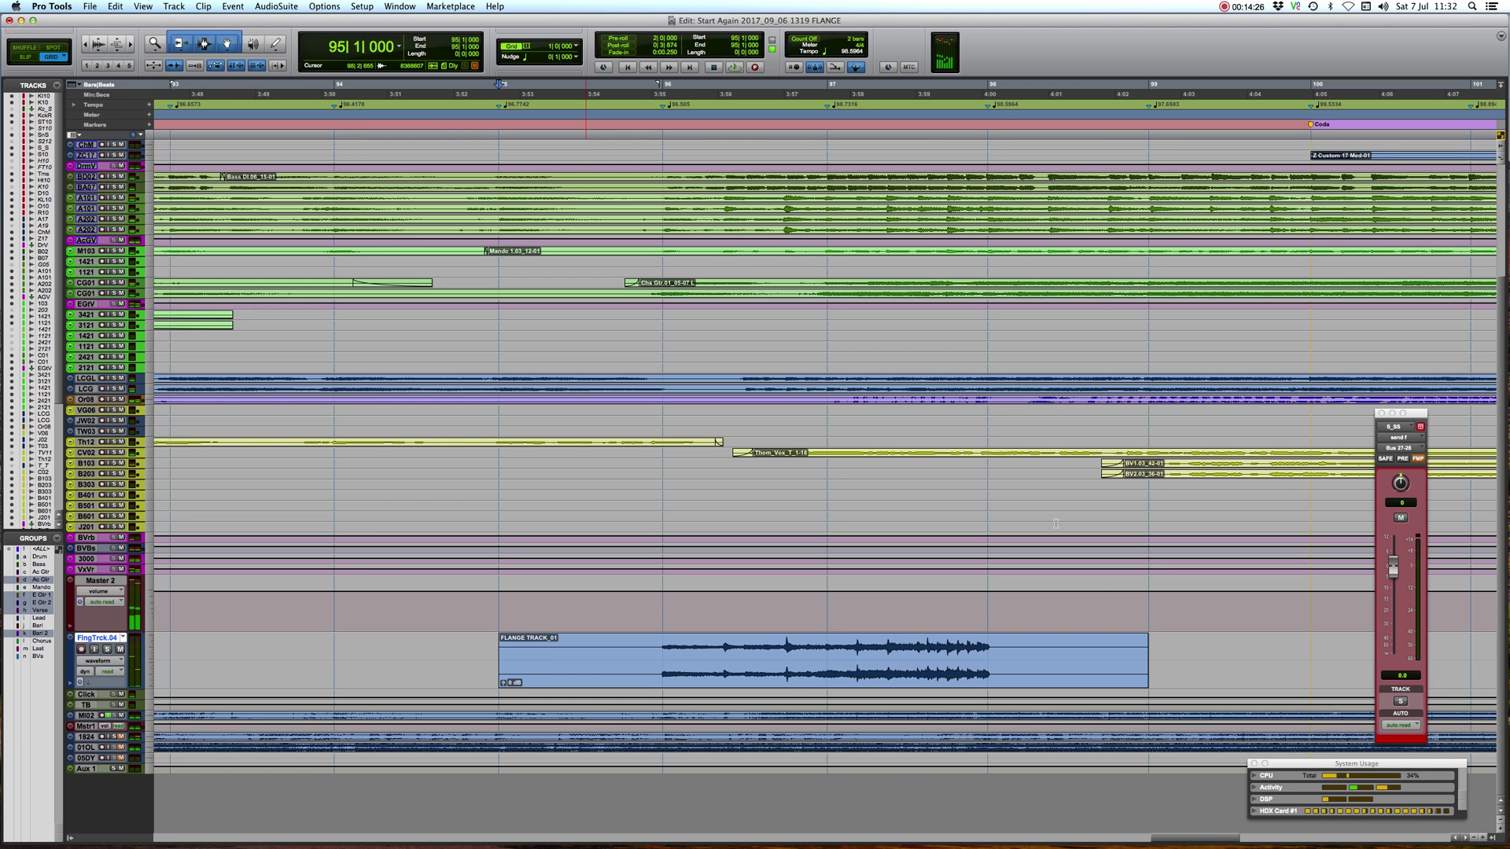